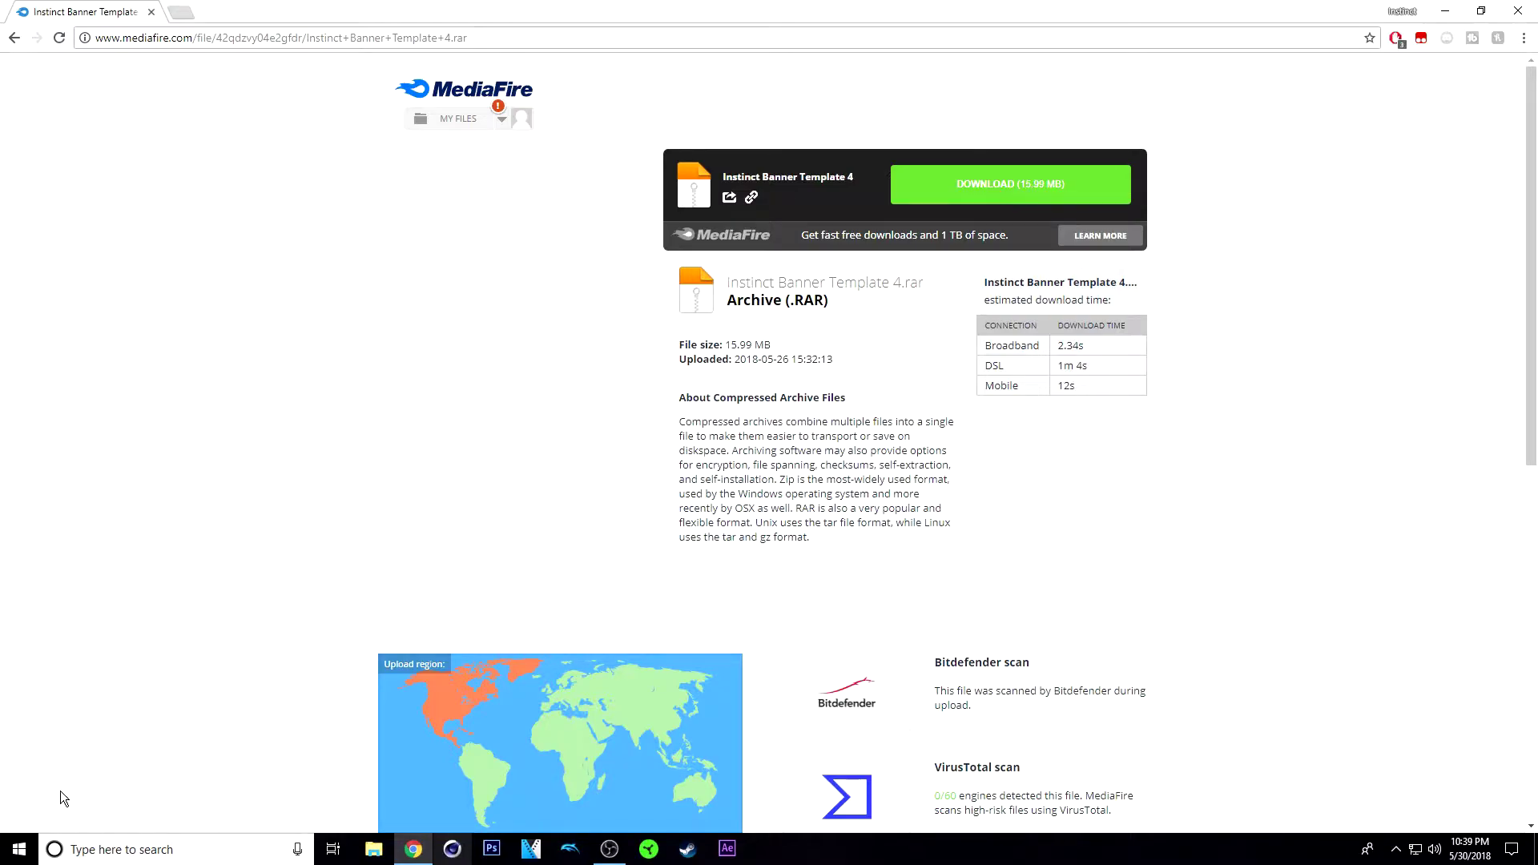
# Minimize Chrome, open Instinct Banner Template 4.rar in WinRAR, then minimize the WinRAR window
pyautogui.click(1445, 11)
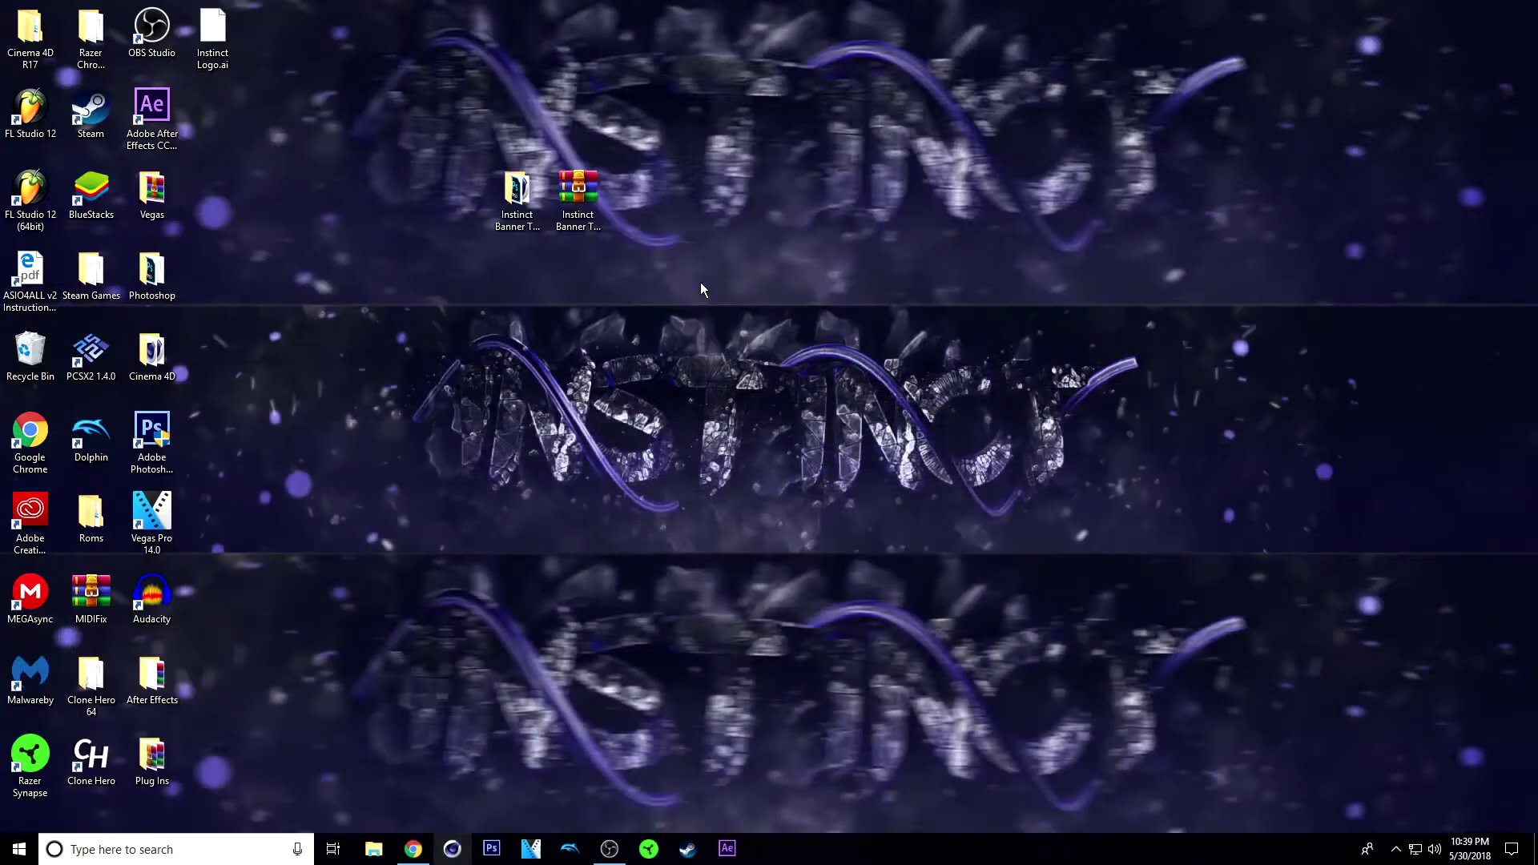
pyautogui.doubleClick(595, 202)
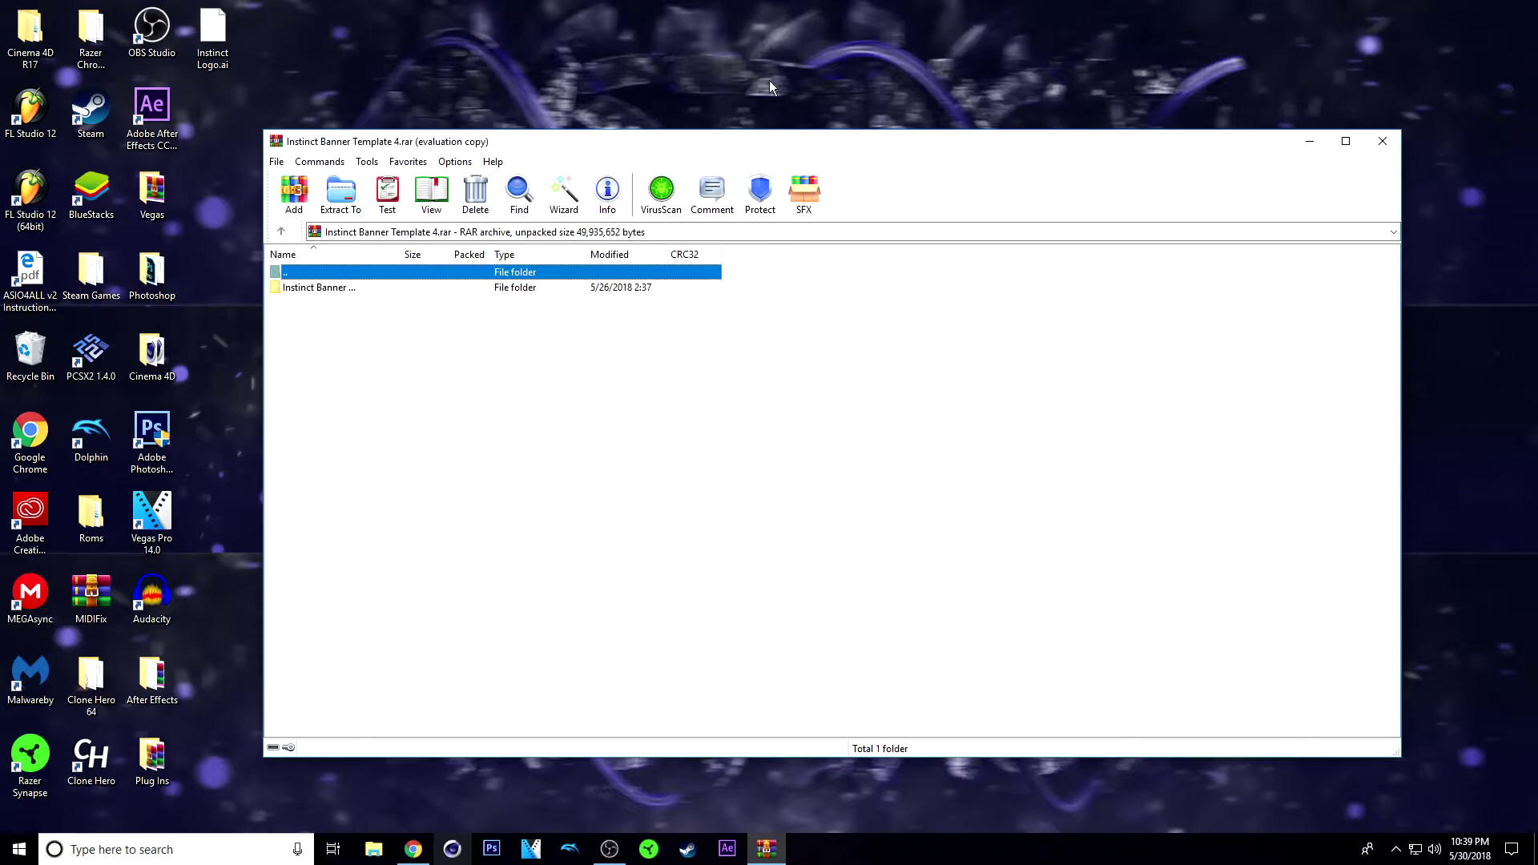
pyautogui.moveTo(554, 149); pyautogui.dragTo(856, 125)
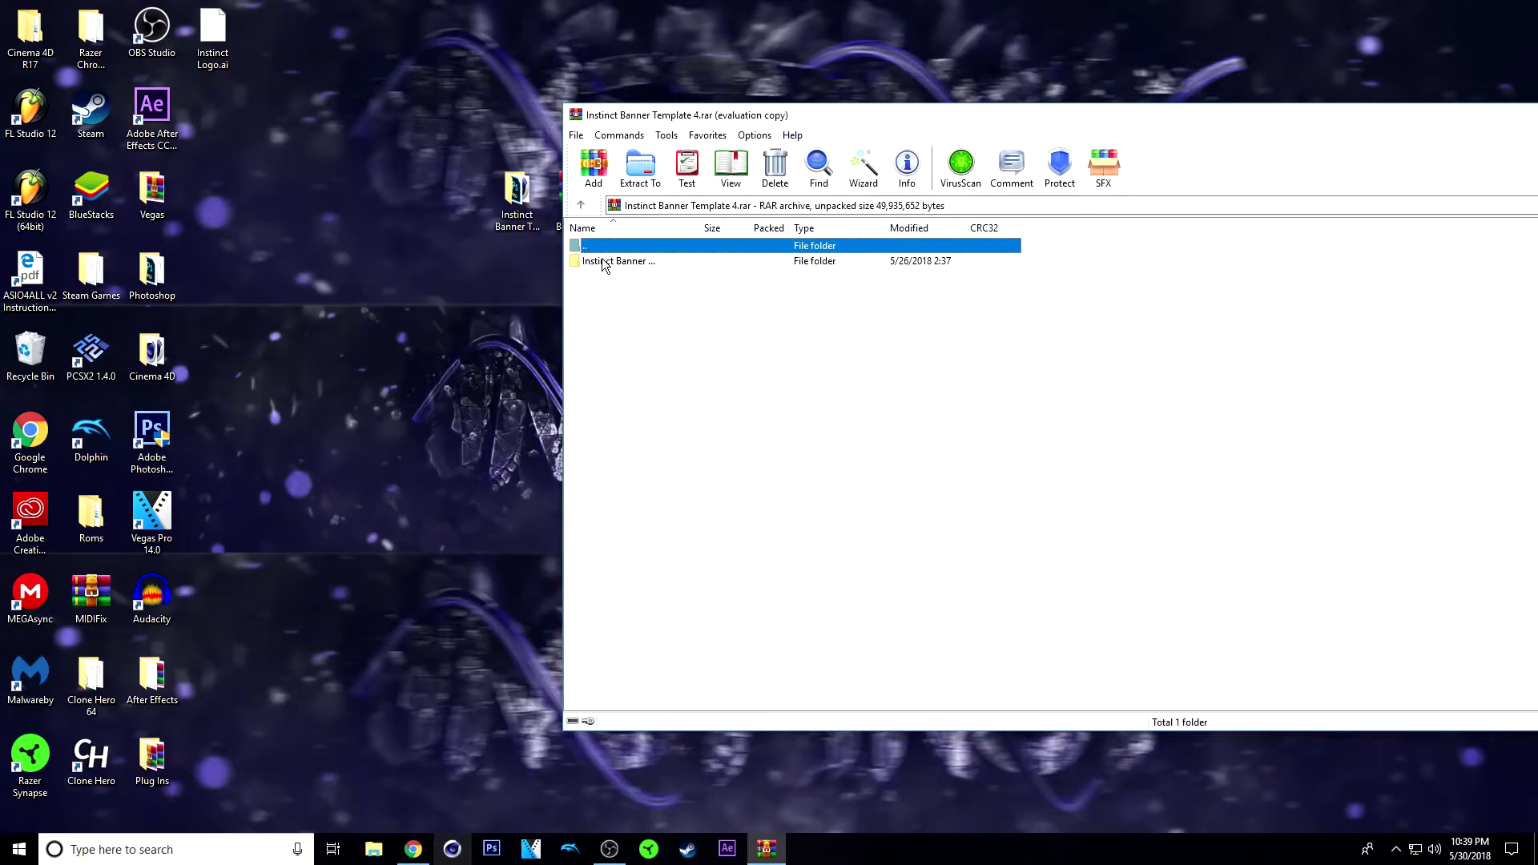
pyautogui.moveTo(969, 122); pyautogui.dragTo(665, 150)
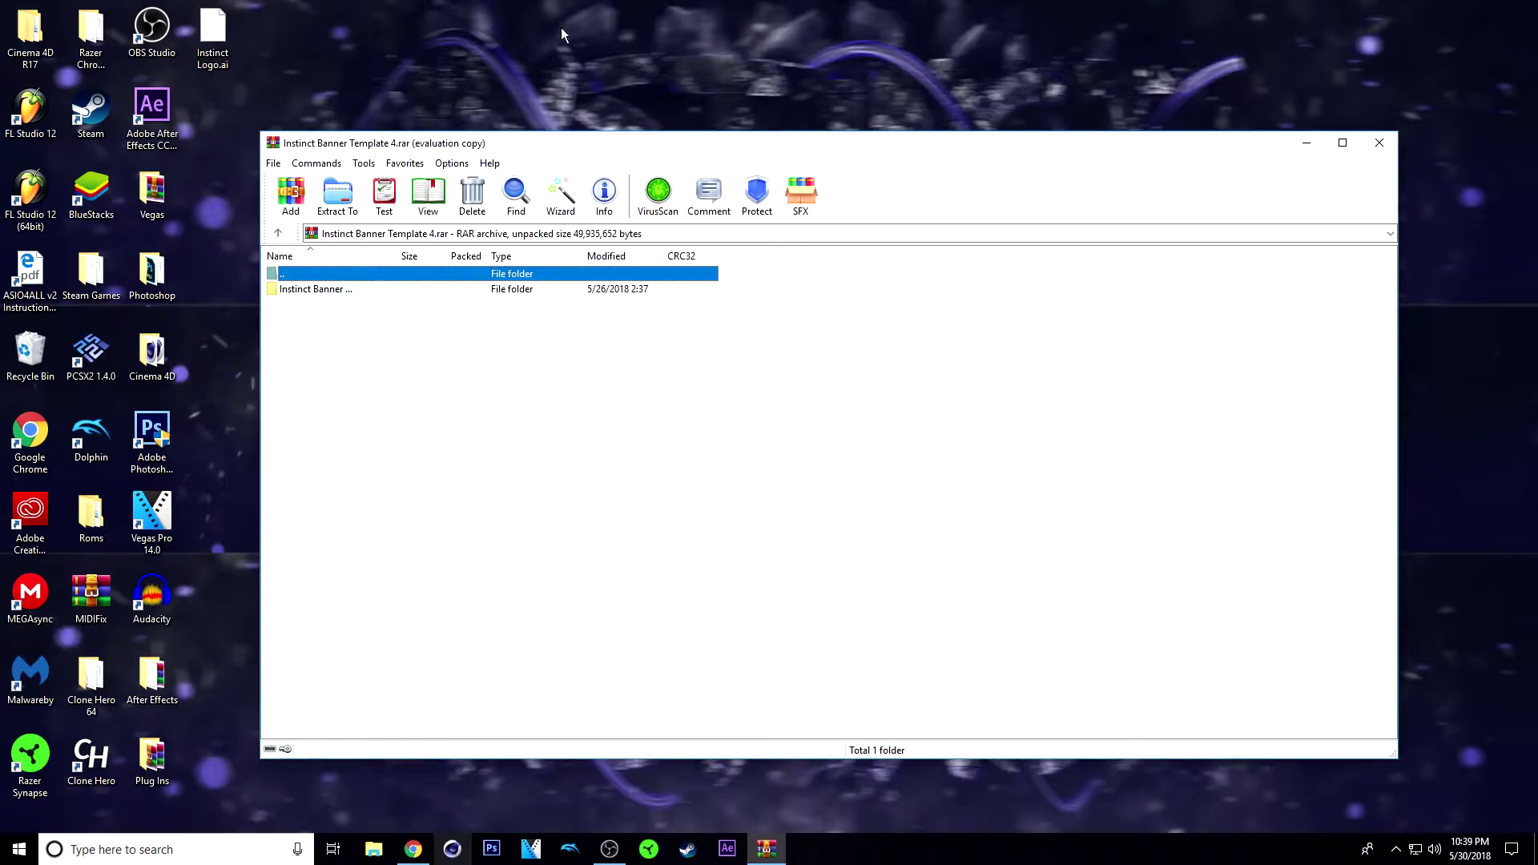
pyautogui.click(1307, 144)
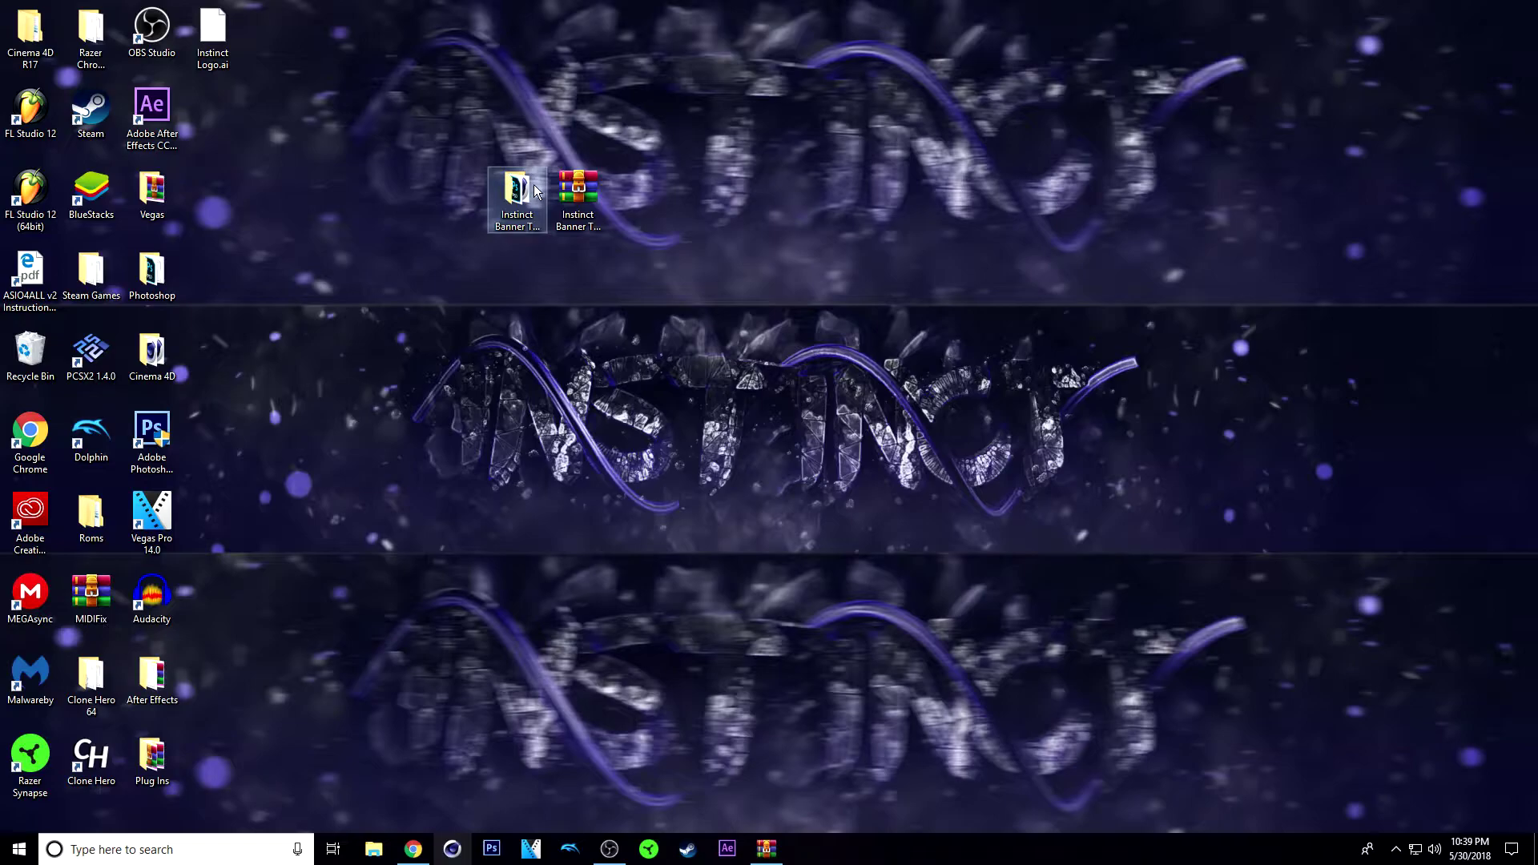
# Install vermin_vibes.ttf from vermin_vibes (1).zip, then open Instinct's Banner Template 4 c4d
pyautogui.doubleClick(529, 193)
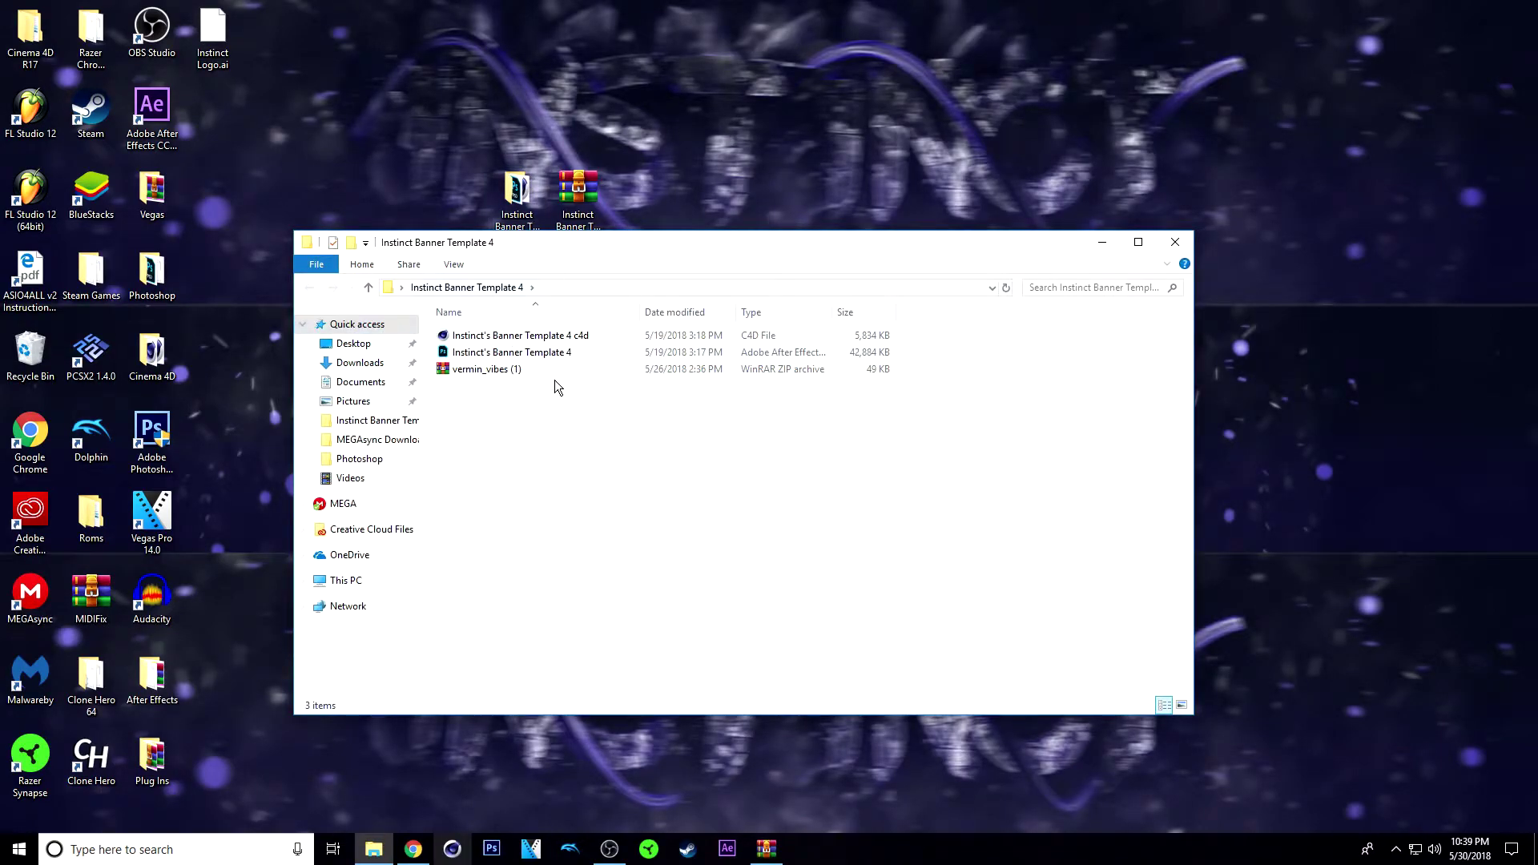
pyautogui.doubleClick(494, 367)
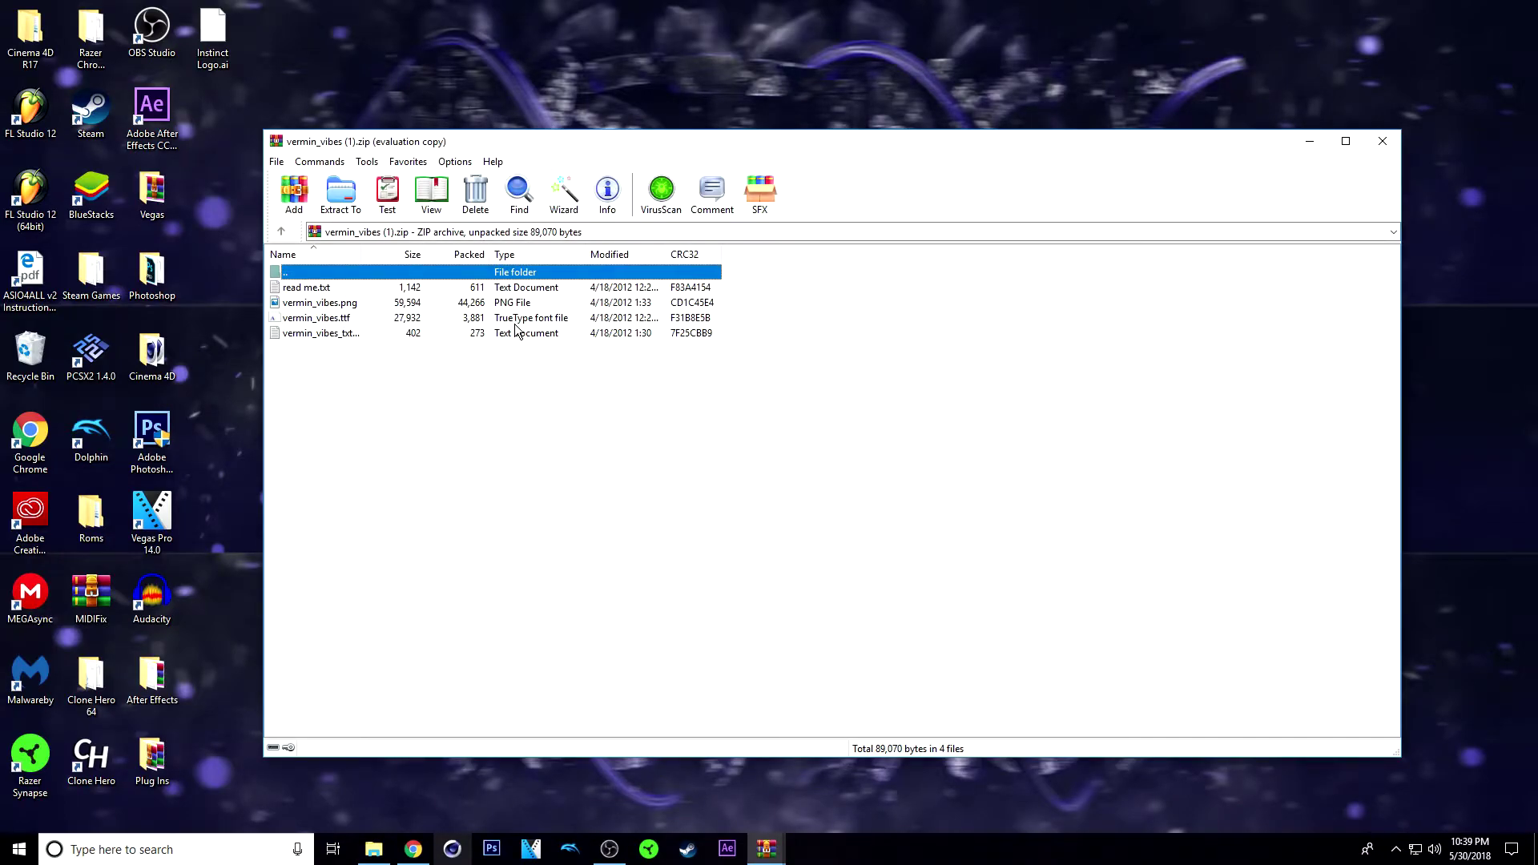
pyautogui.doubleClick(306, 317)
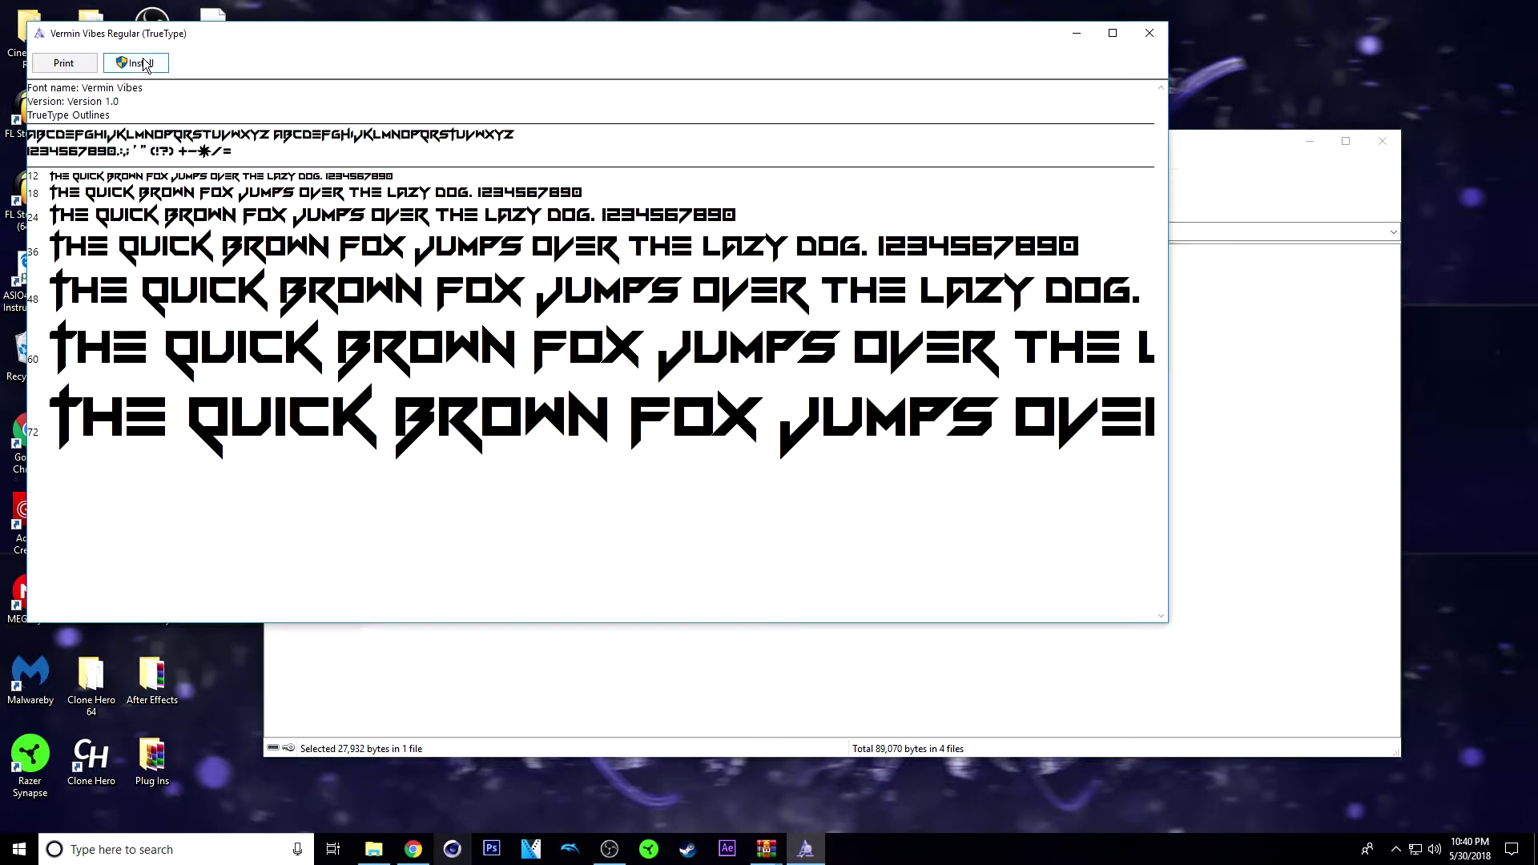
pyautogui.click(144, 64)
pyautogui.click(1150, 33)
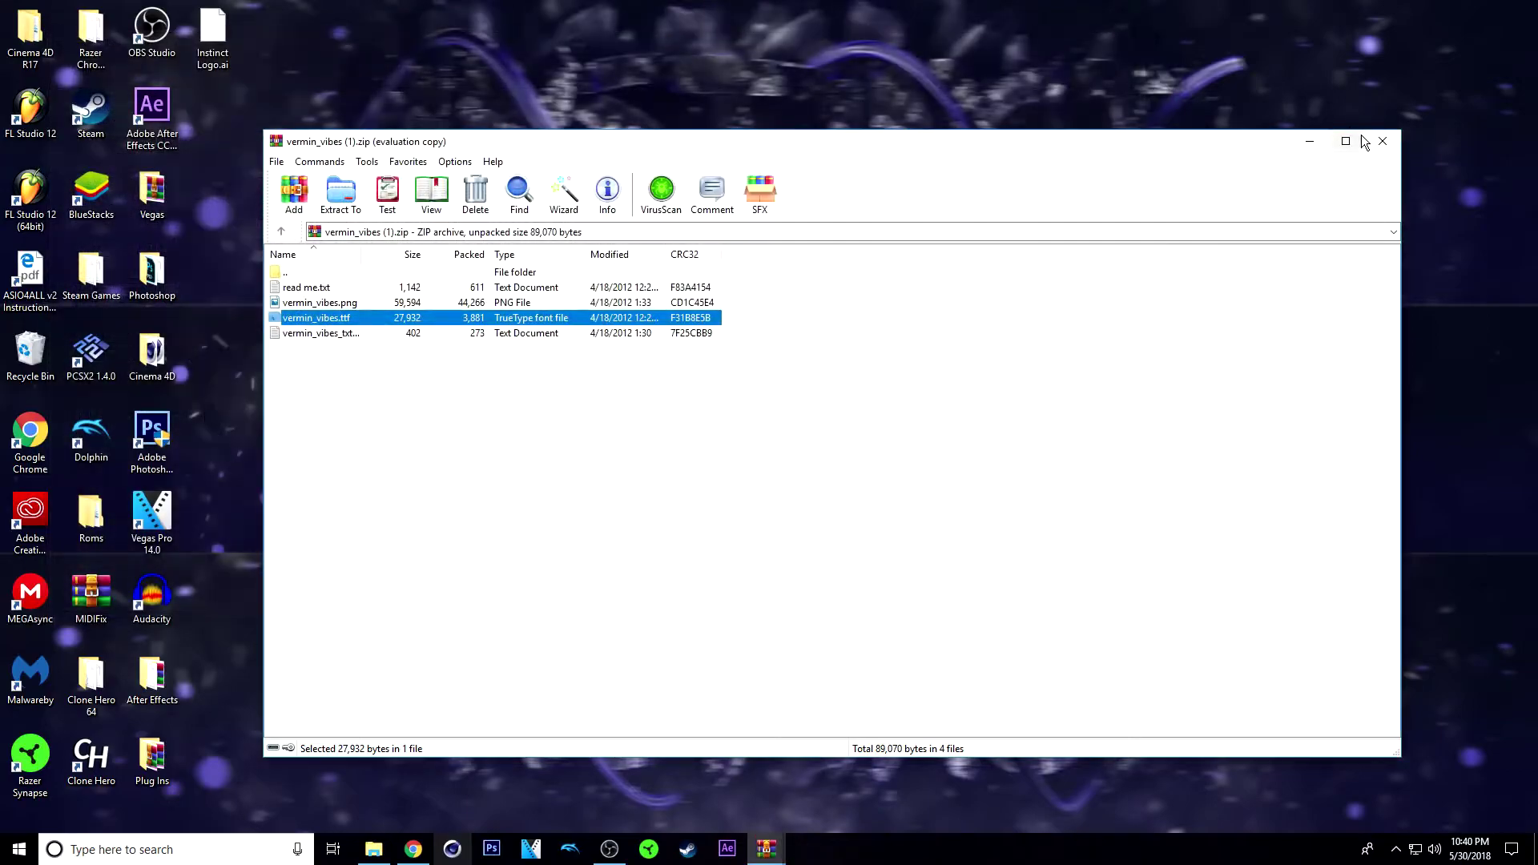
pyautogui.click(1383, 141)
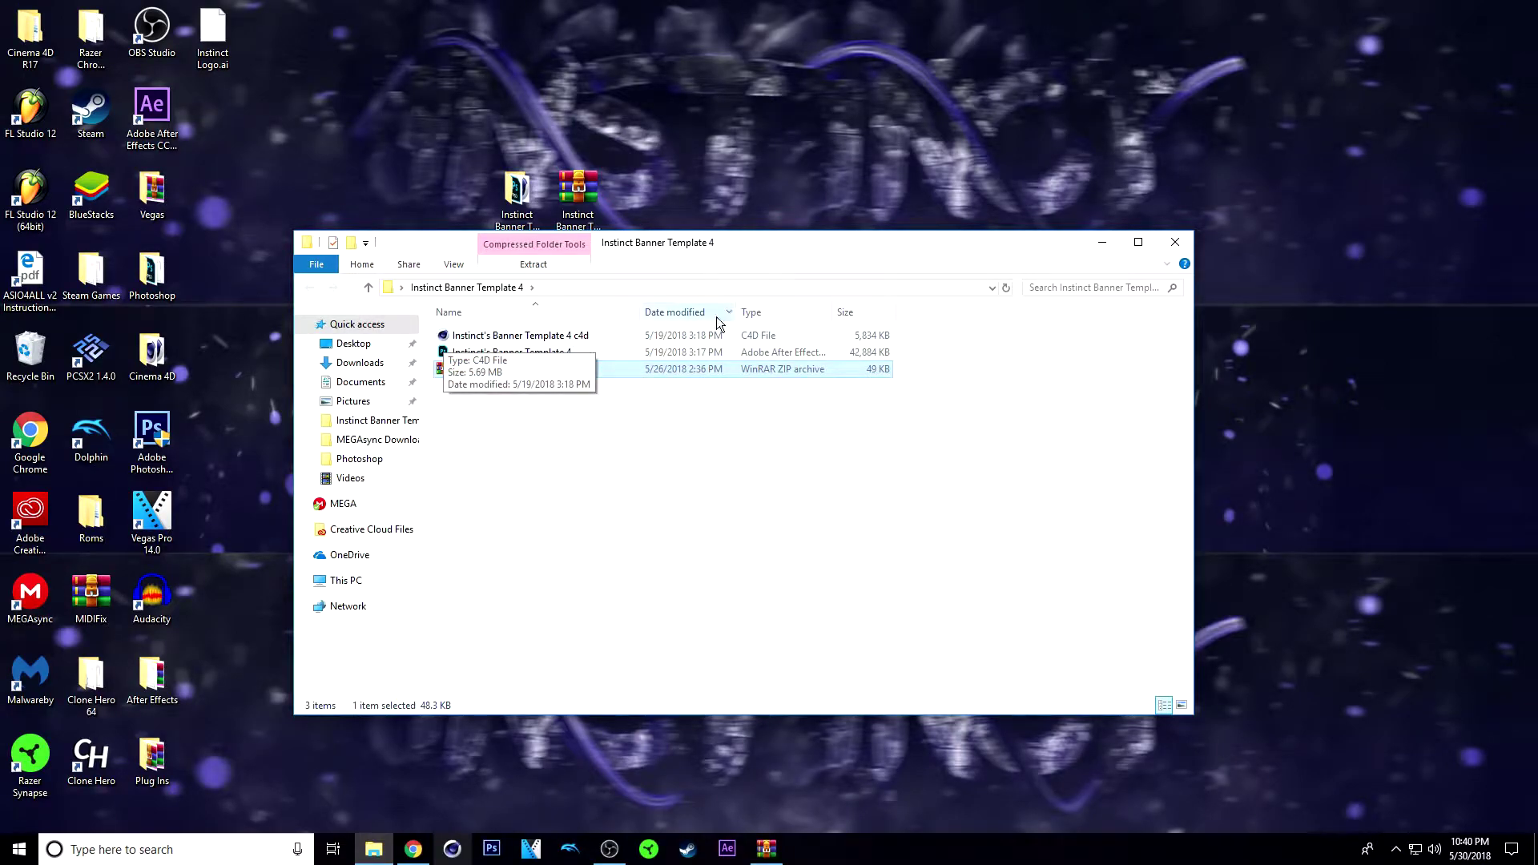
pyautogui.doubleClick(586, 335)
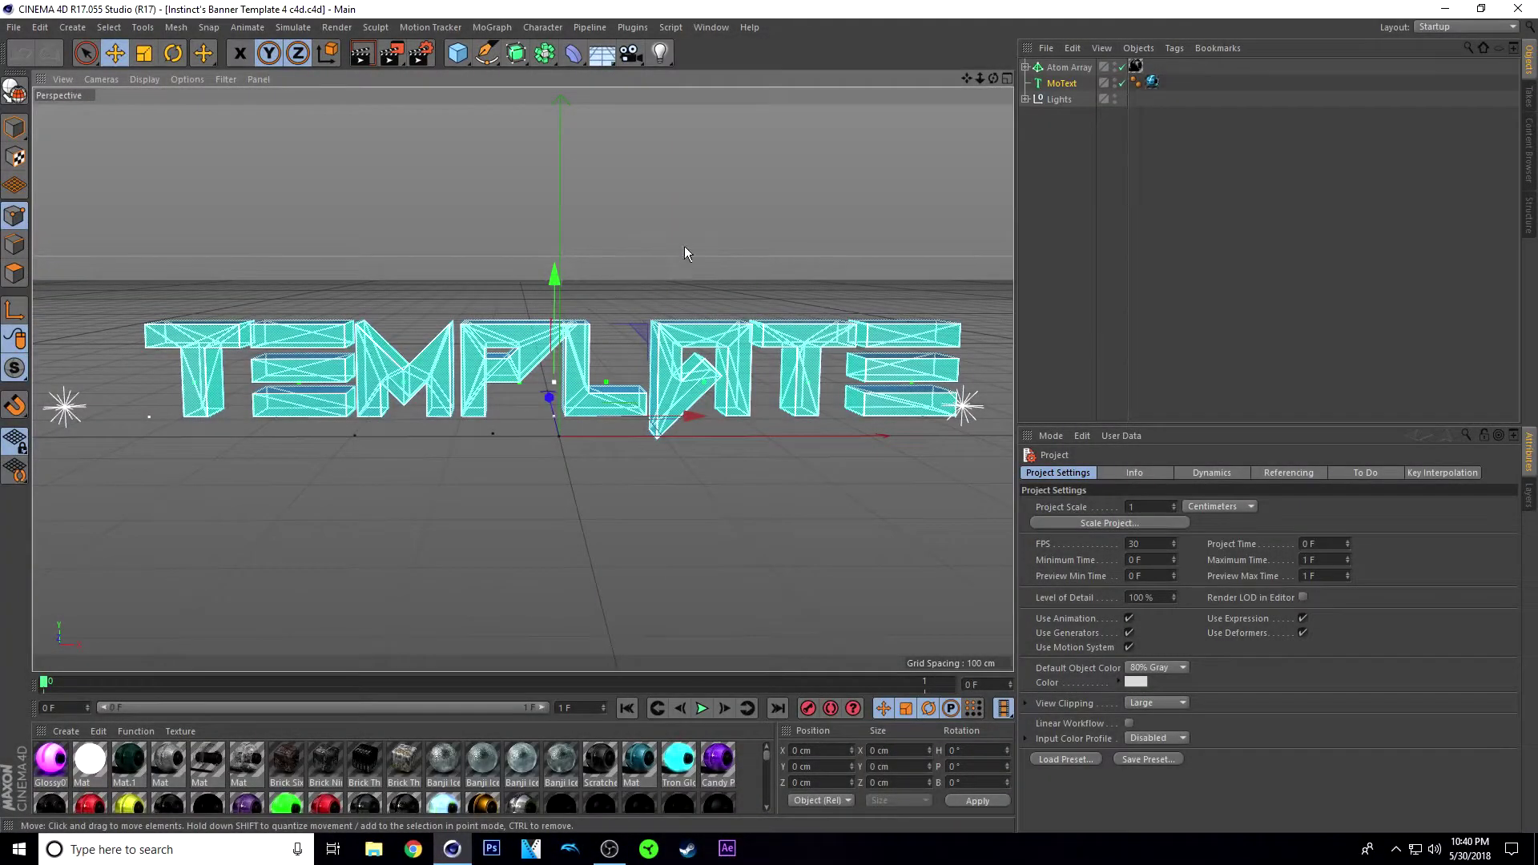
# Look through the Plugins > NitroBlast entries and close the menu without choosing one
pyautogui.click(633, 27)
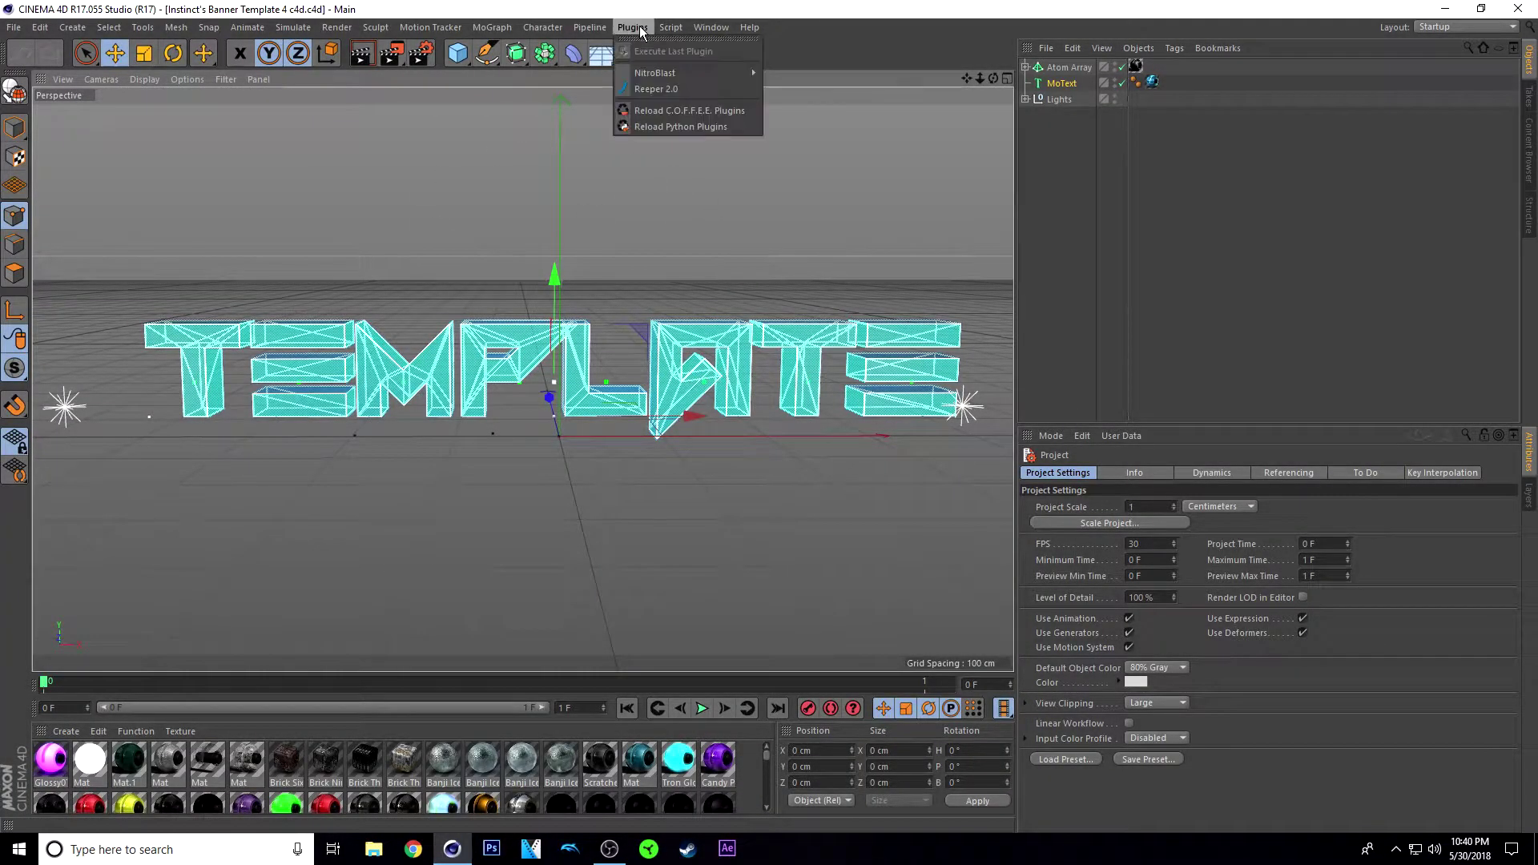
pyautogui.moveTo(654, 73)
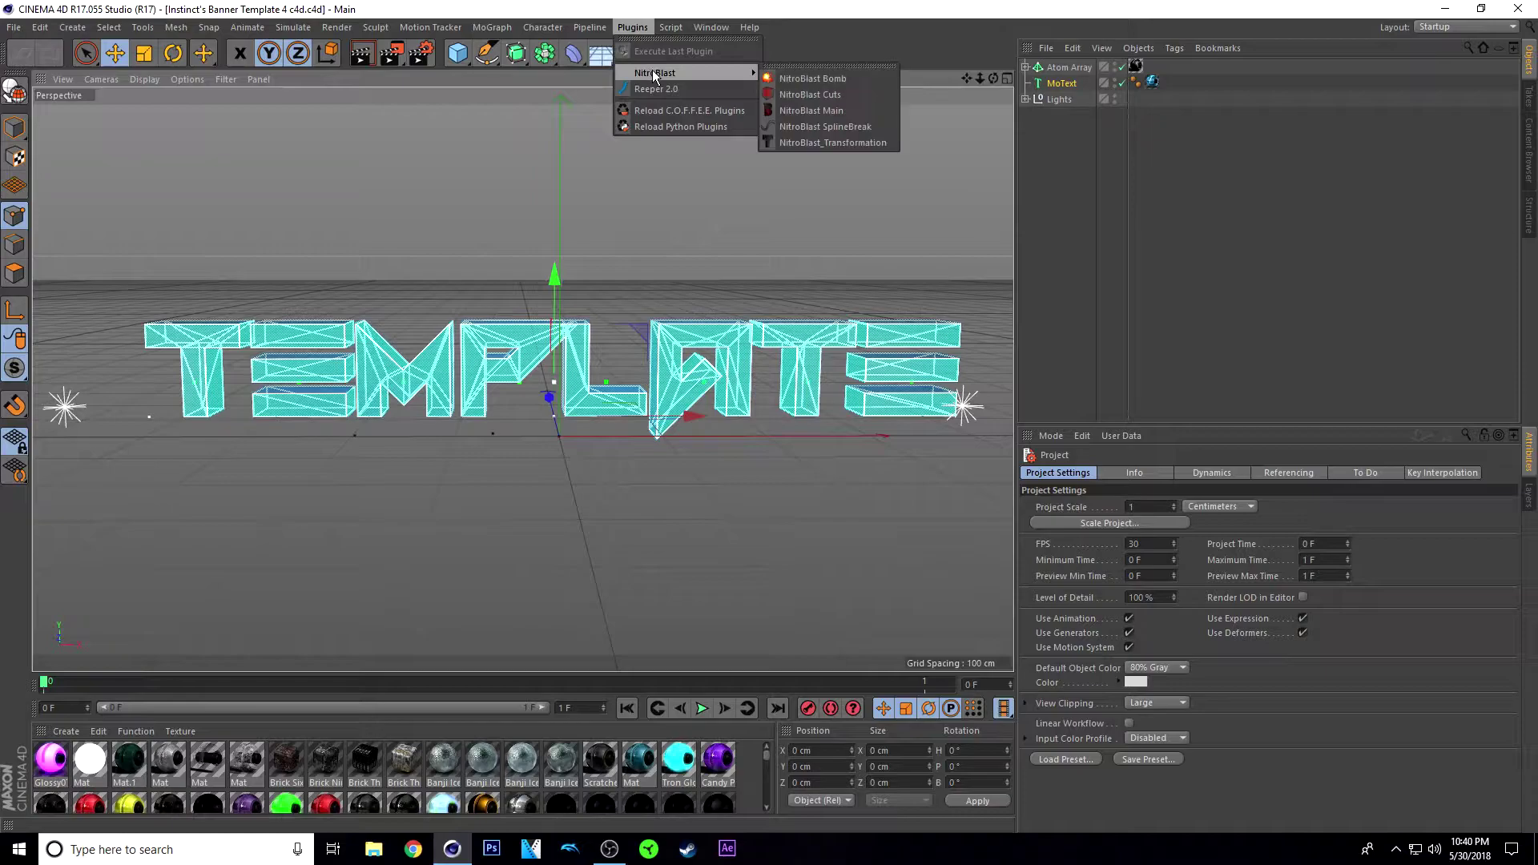
pyautogui.click(800, 49)
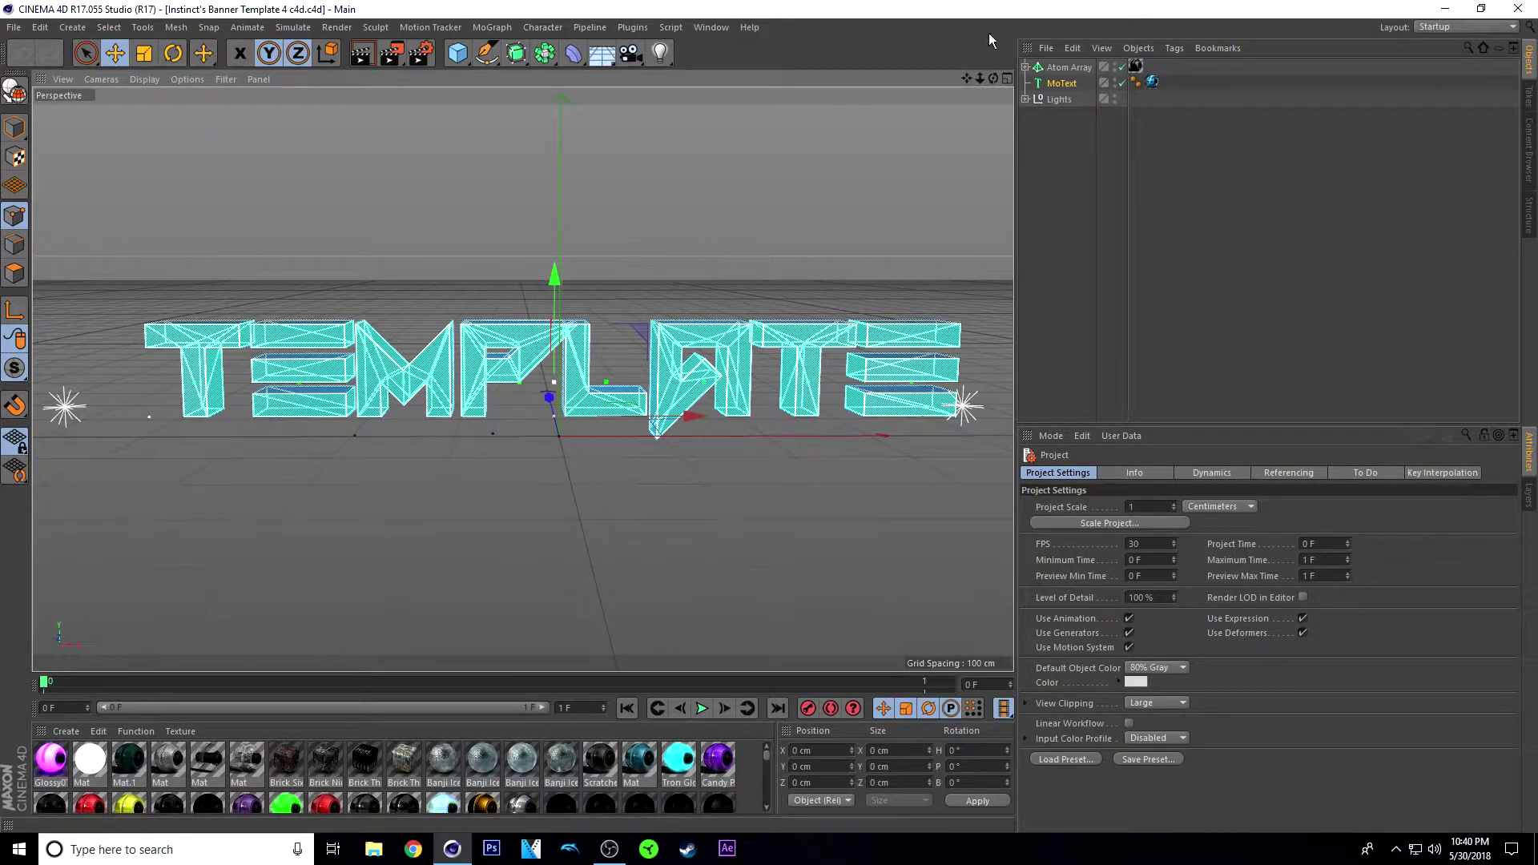
# Replace the word 'template' in MoText's Text field with 'yourname'
pyautogui.click(1061, 83)
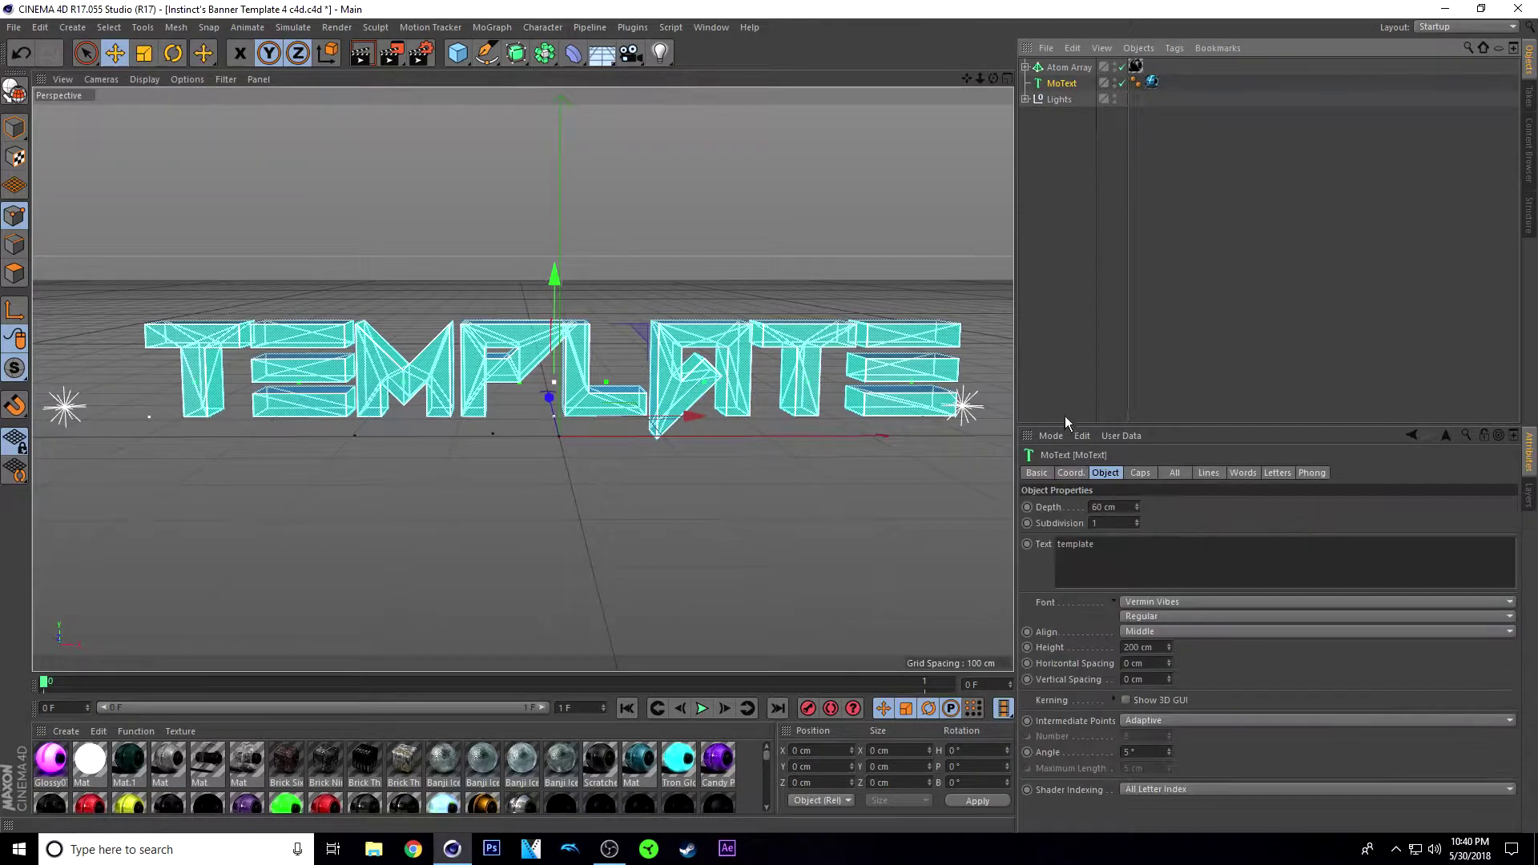
pyautogui.moveTo(1102, 550); pyautogui.dragTo(1051, 552)
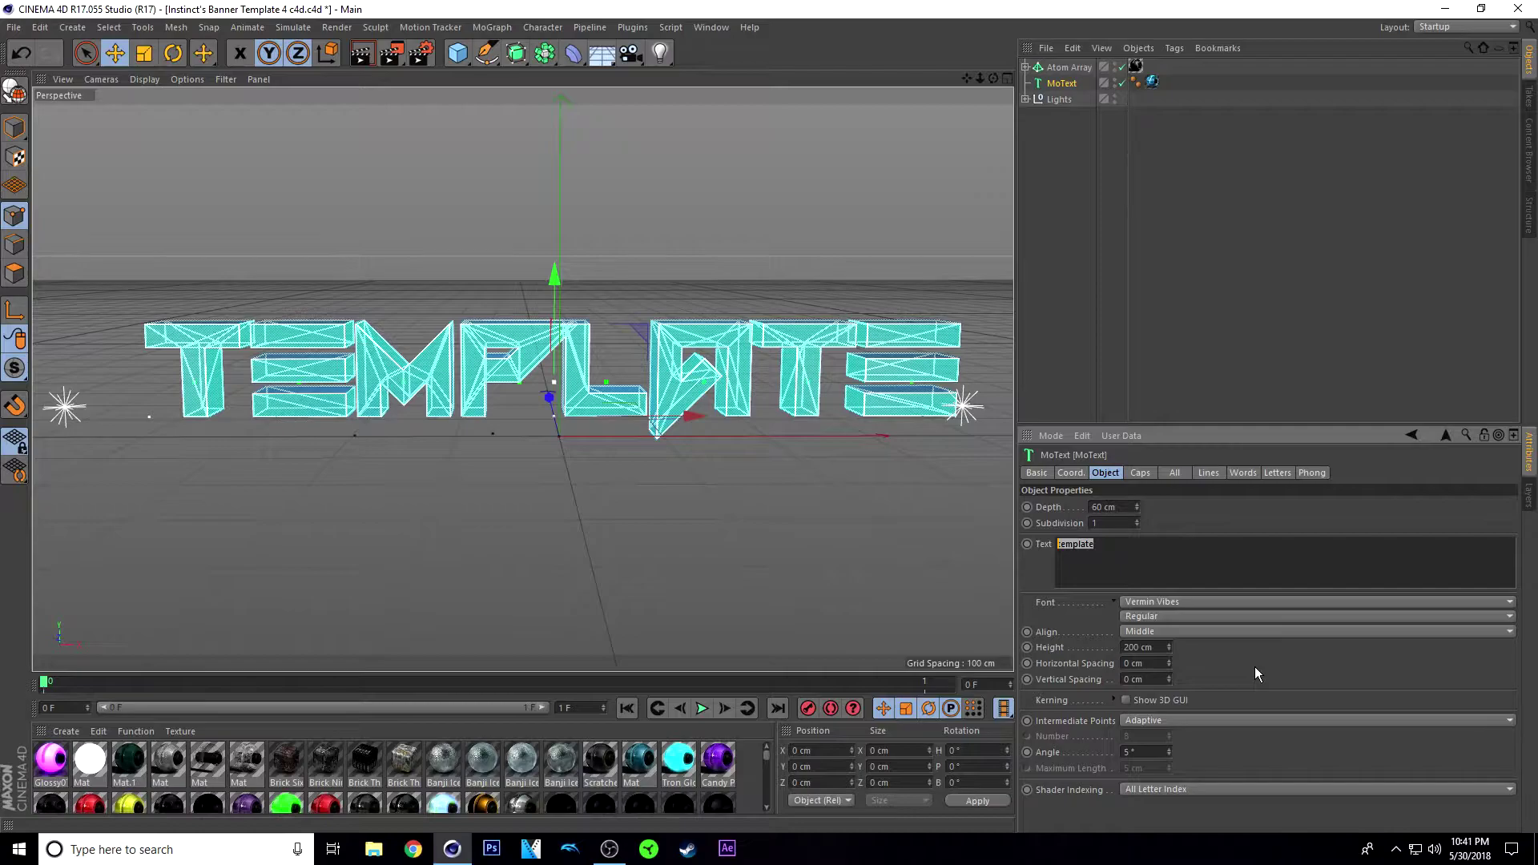
pyautogui.press('BackSpace')
pyautogui.write('yourname')
# Expand Atom Array and set MoText.1's Text to 'yourname' too, then reselect MoText
pyautogui.click(1065, 69)
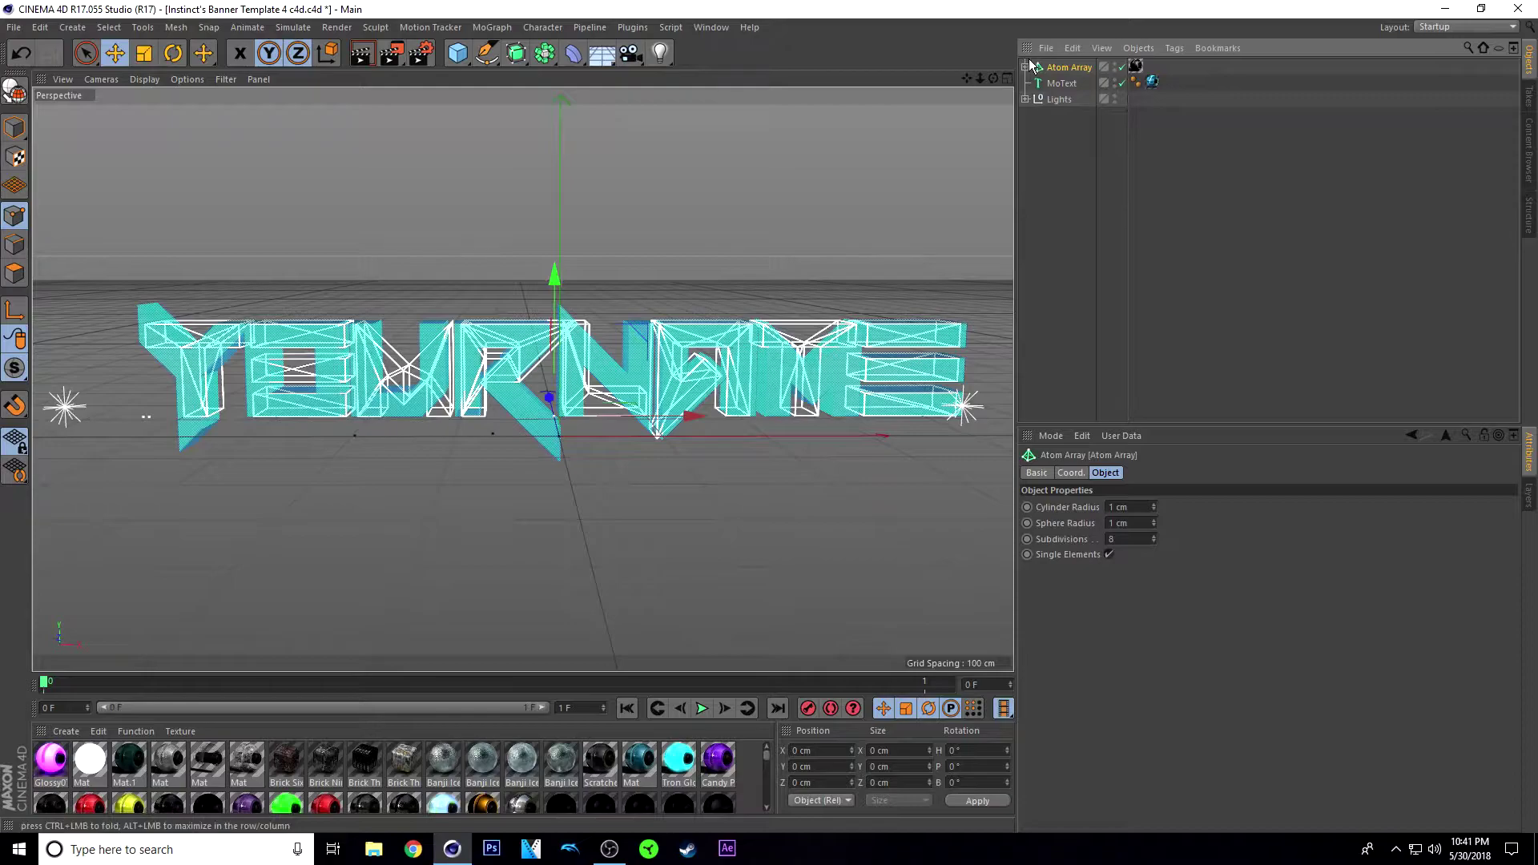
pyautogui.click(1025, 68)
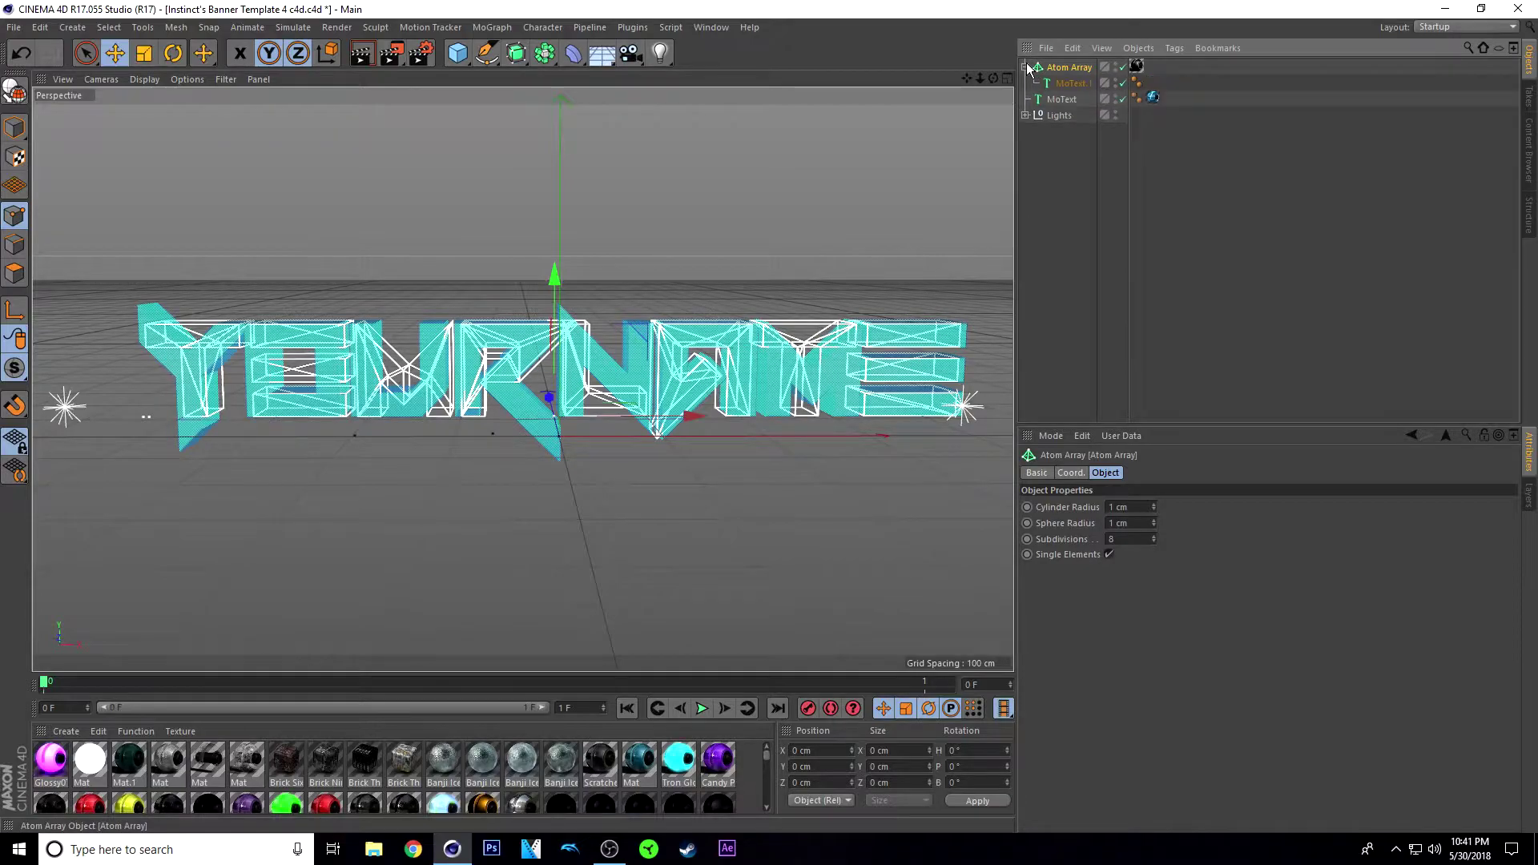
pyautogui.click(1072, 84)
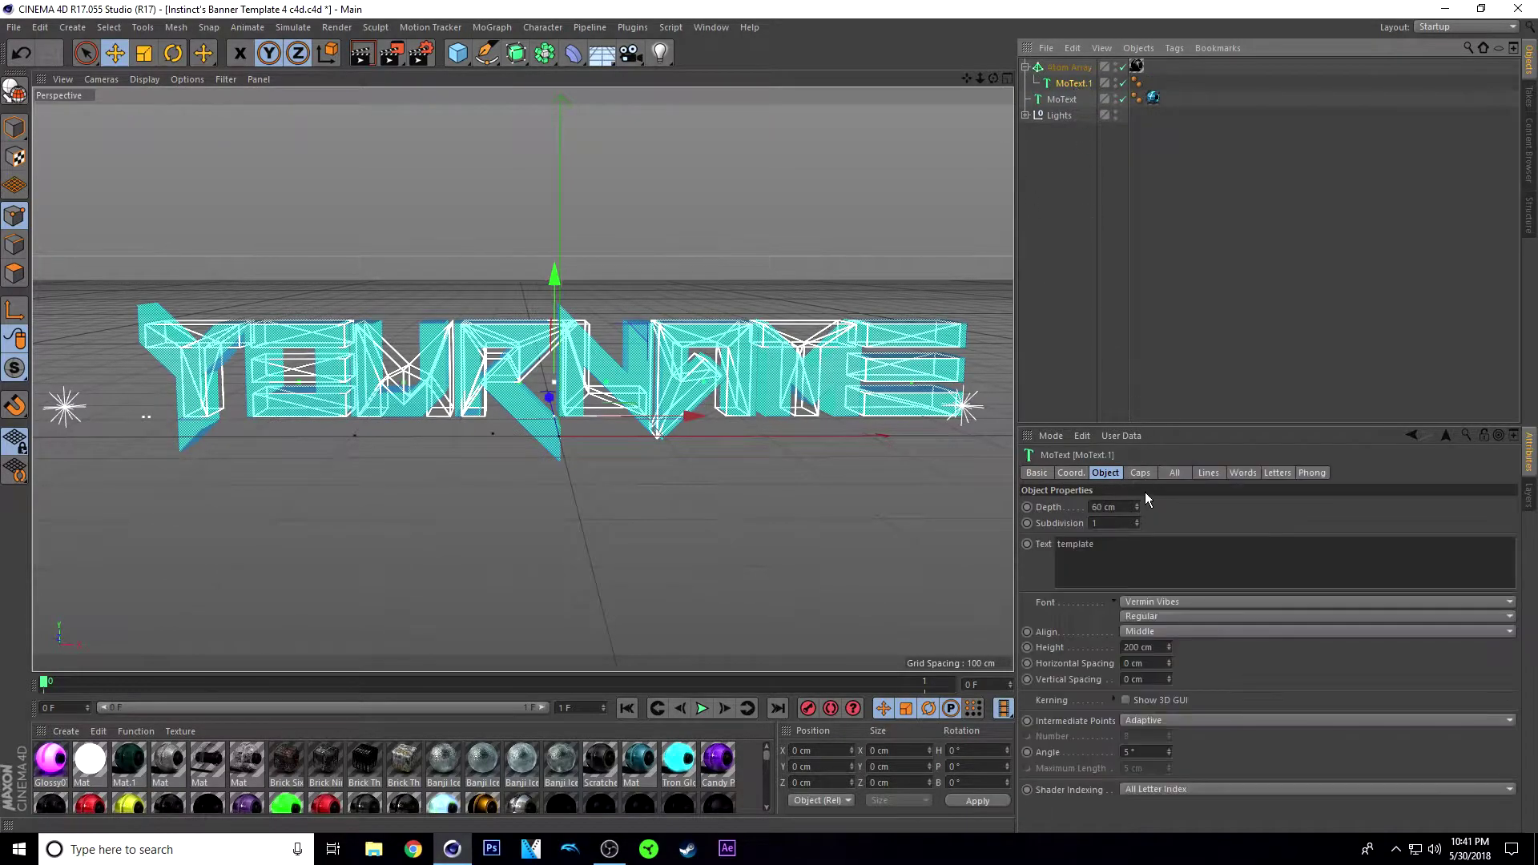
pyautogui.click(1123, 546)
pyautogui.hotkey('ctrl', 'a')
pyautogui.press('BackSpace')
pyautogui.write('yourname')
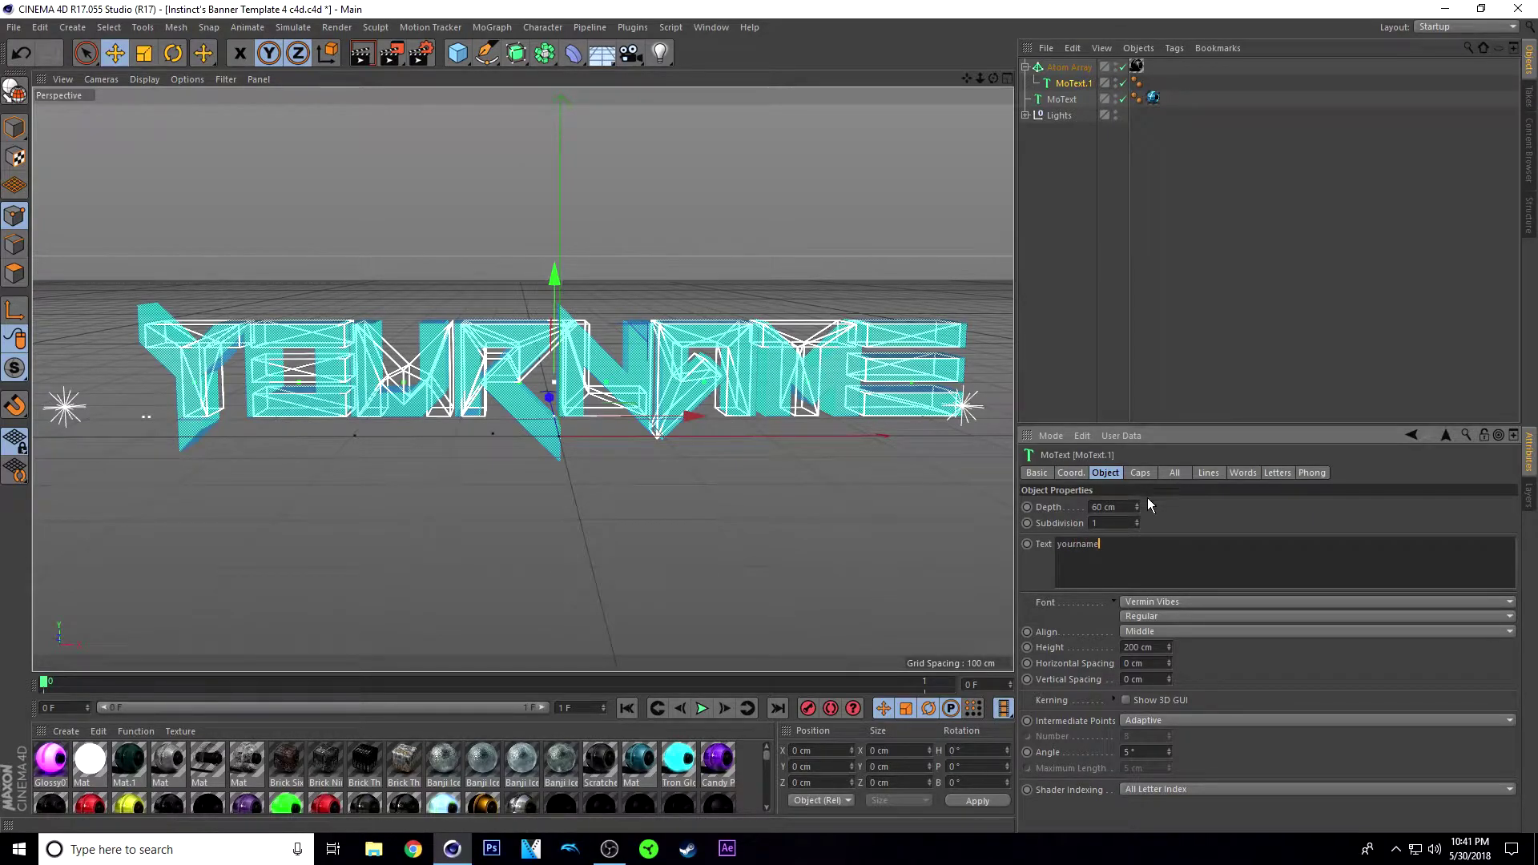
pyautogui.click(1026, 66)
pyautogui.click(1078, 223)
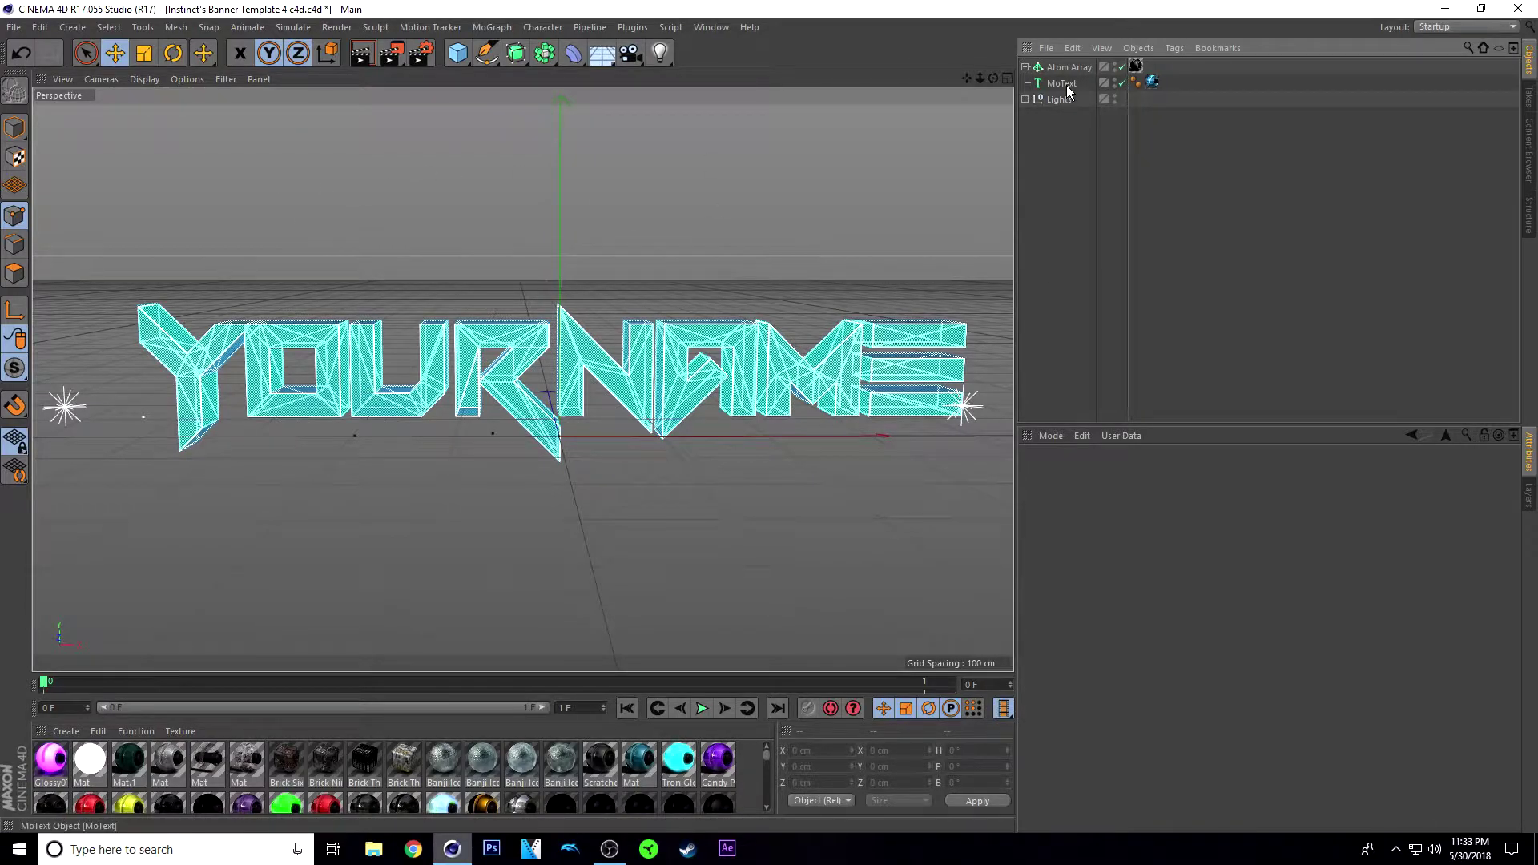
pyautogui.click(1062, 83)
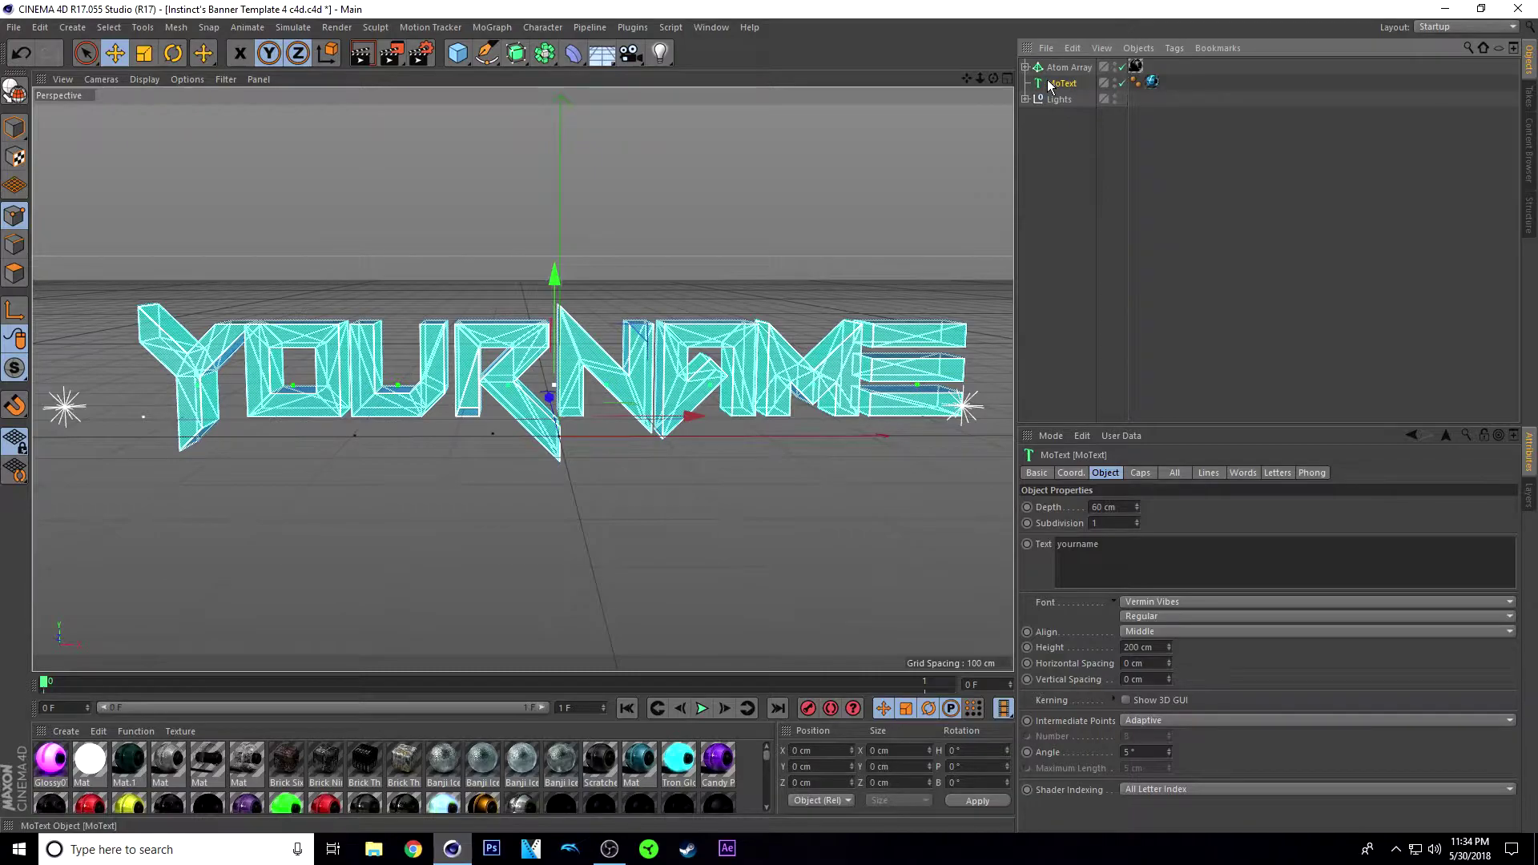
# Fracture the MoText via NitroBlast Main with Quality High and 50 pieces
pyautogui.click(632, 28)
pyautogui.moveTo(665, 73)
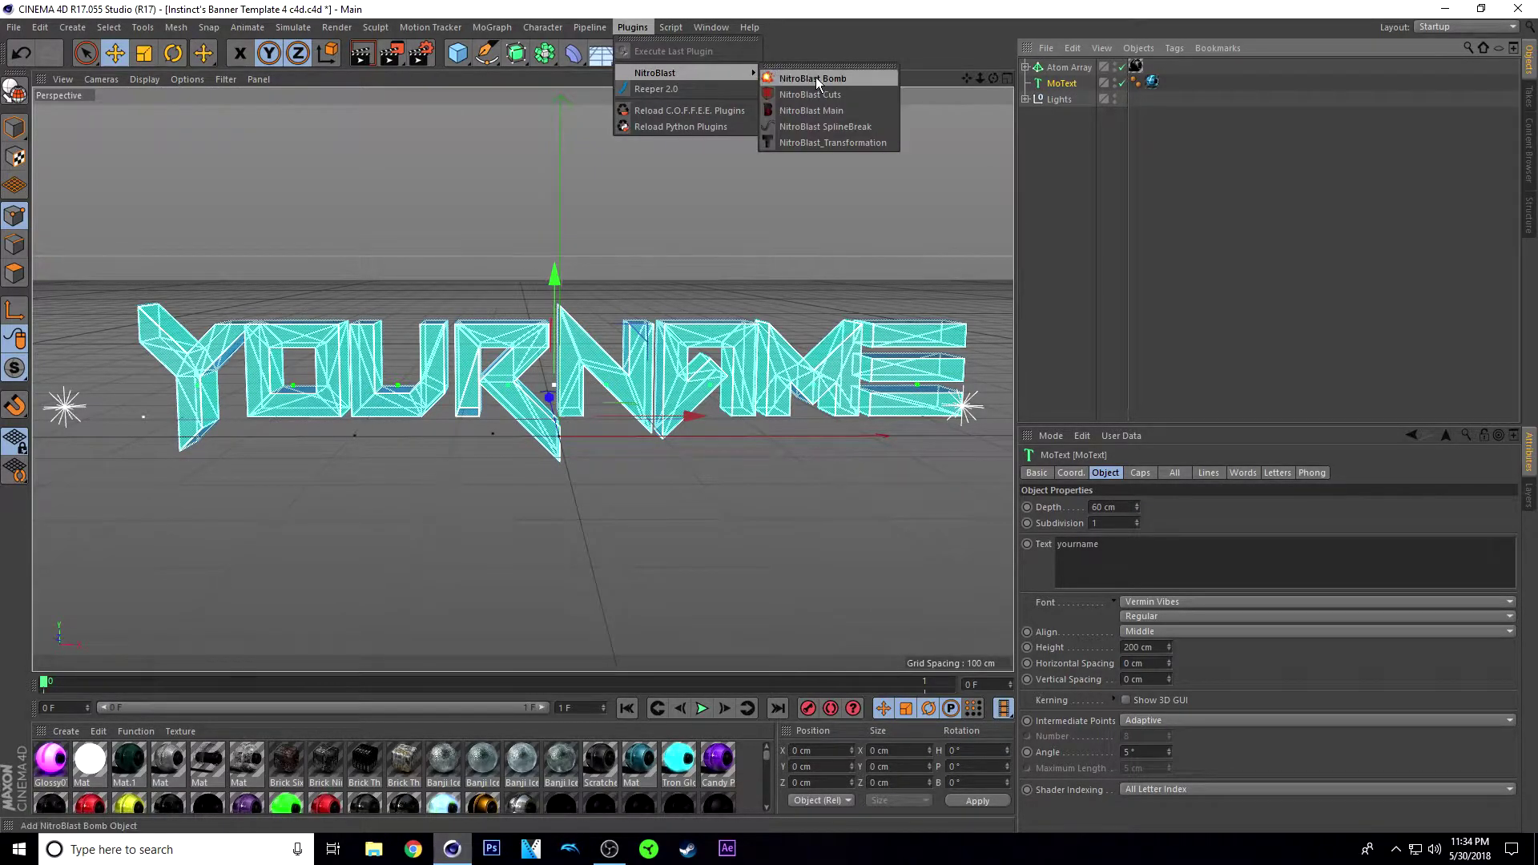
pyautogui.click(826, 109)
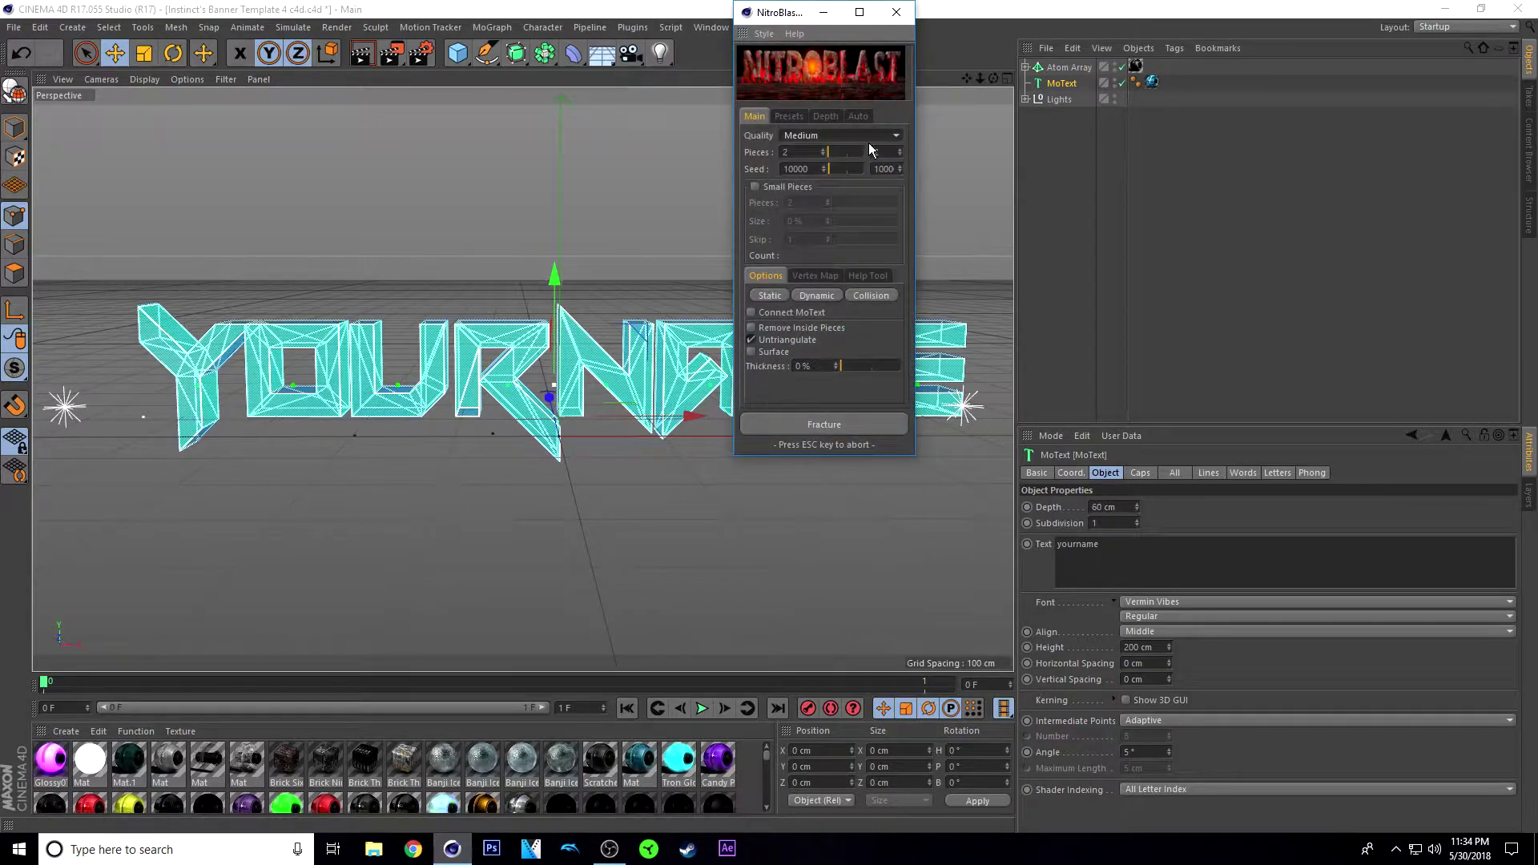
pyautogui.click(828, 134)
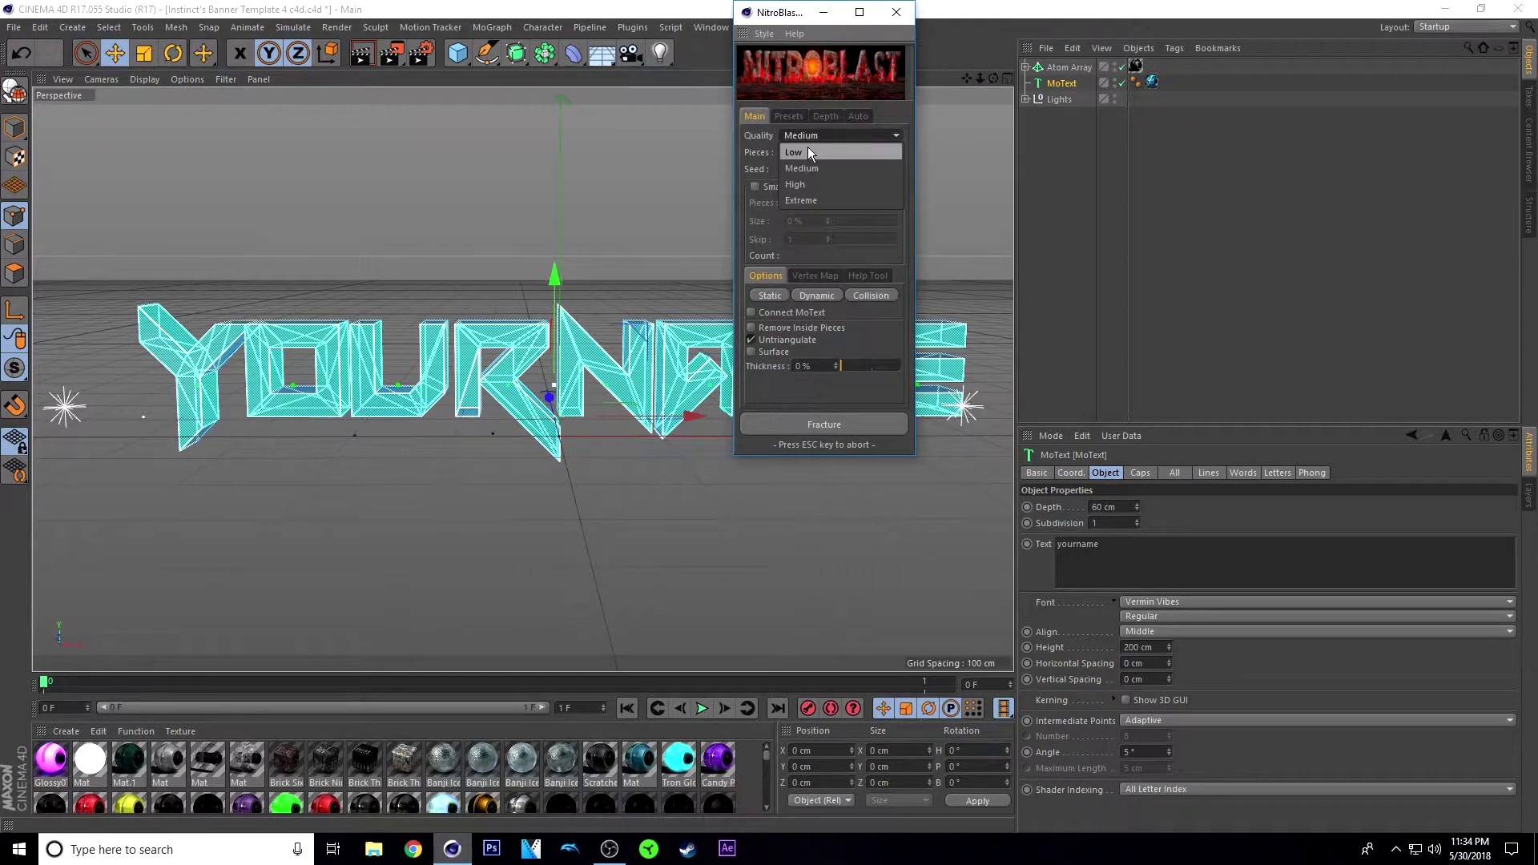
pyautogui.click(793, 184)
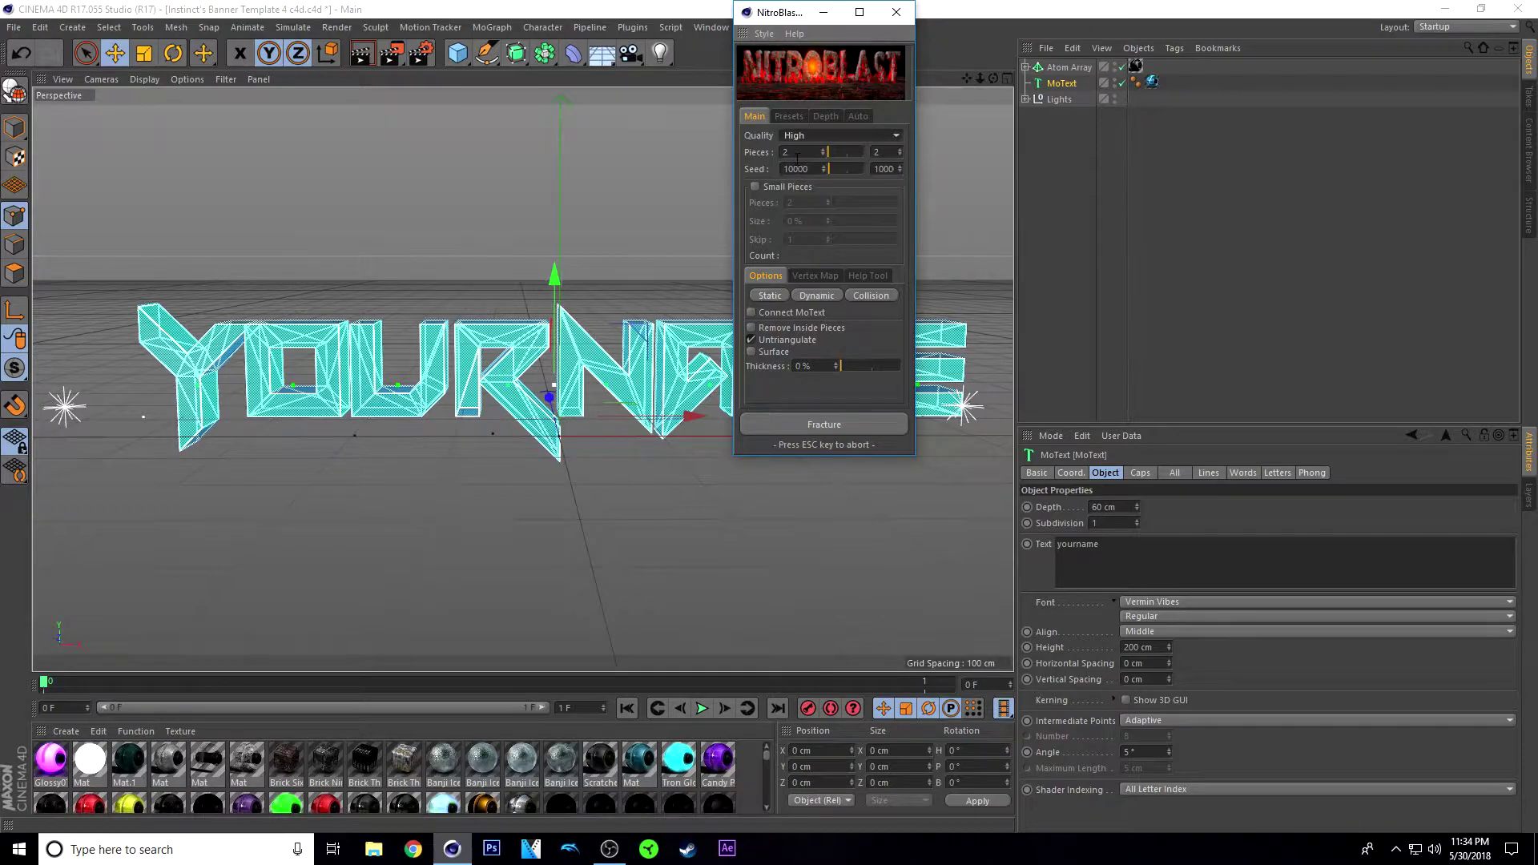
pyautogui.doubleClick(799, 154)
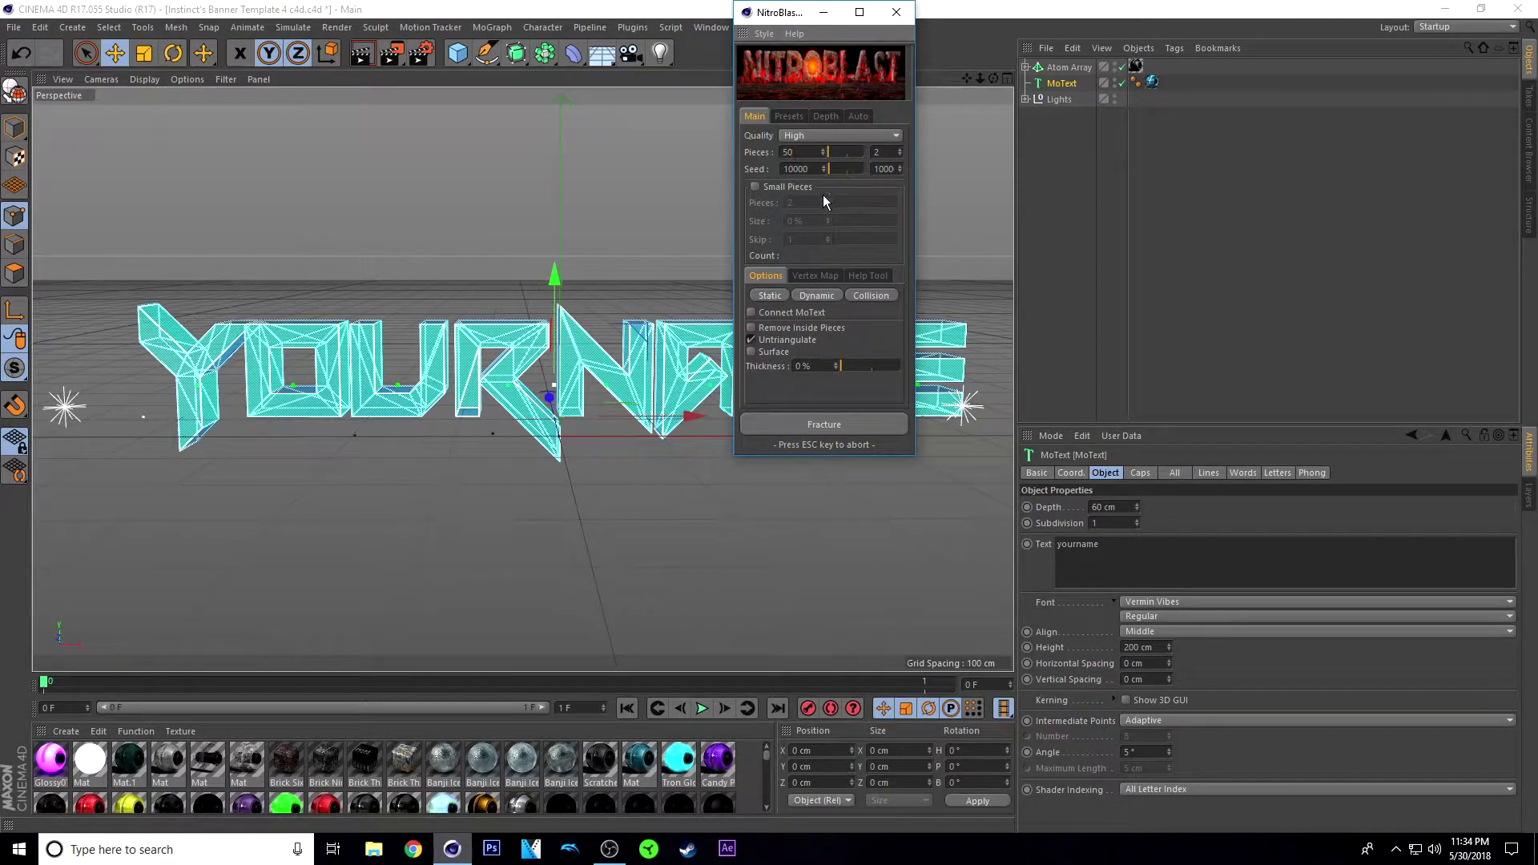
pyautogui.click(821, 426)
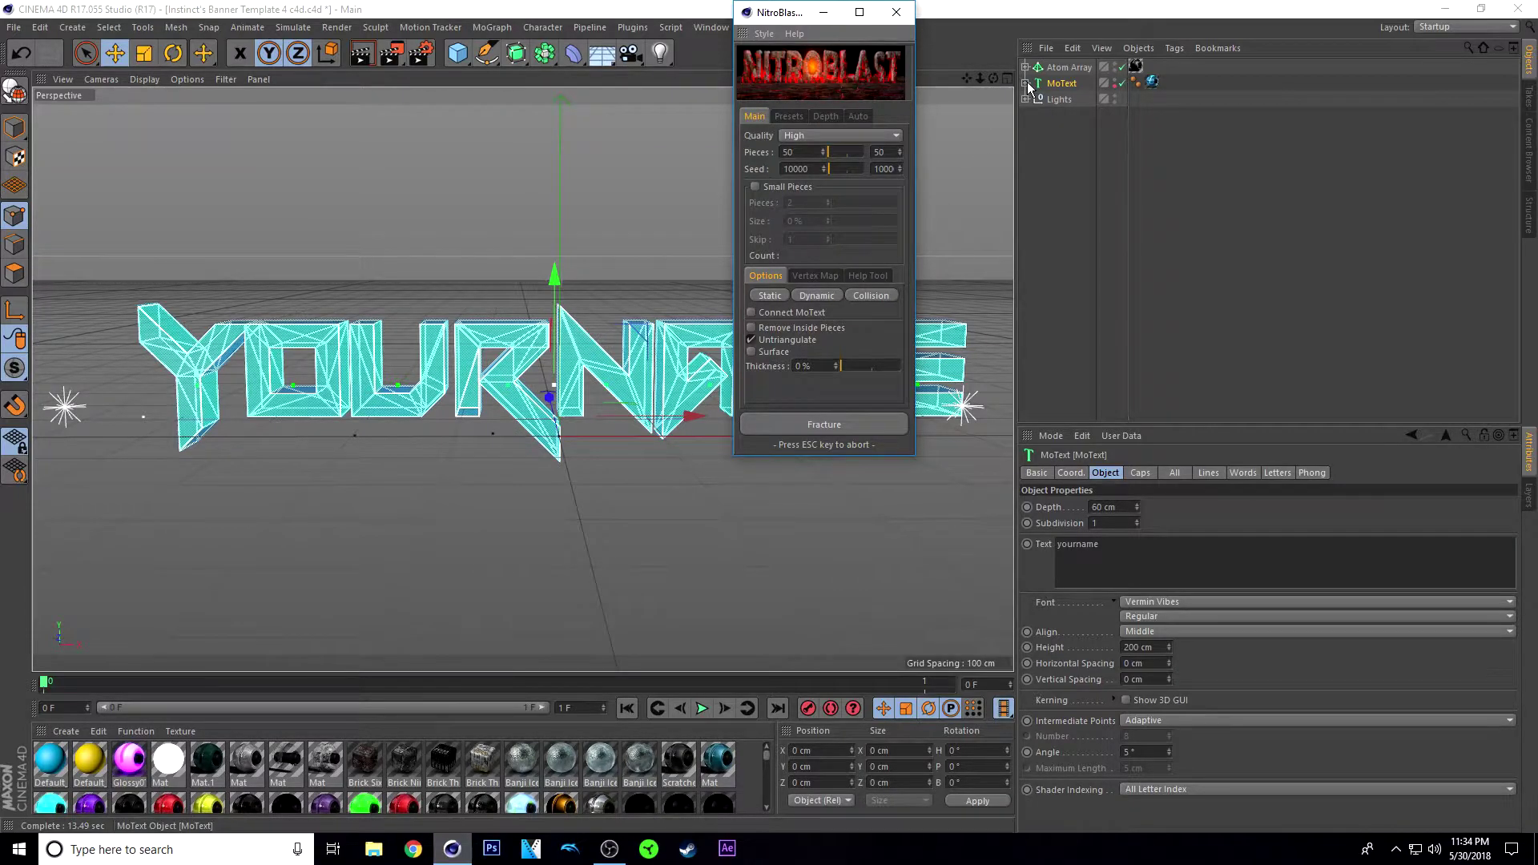
pyautogui.click(899, 16)
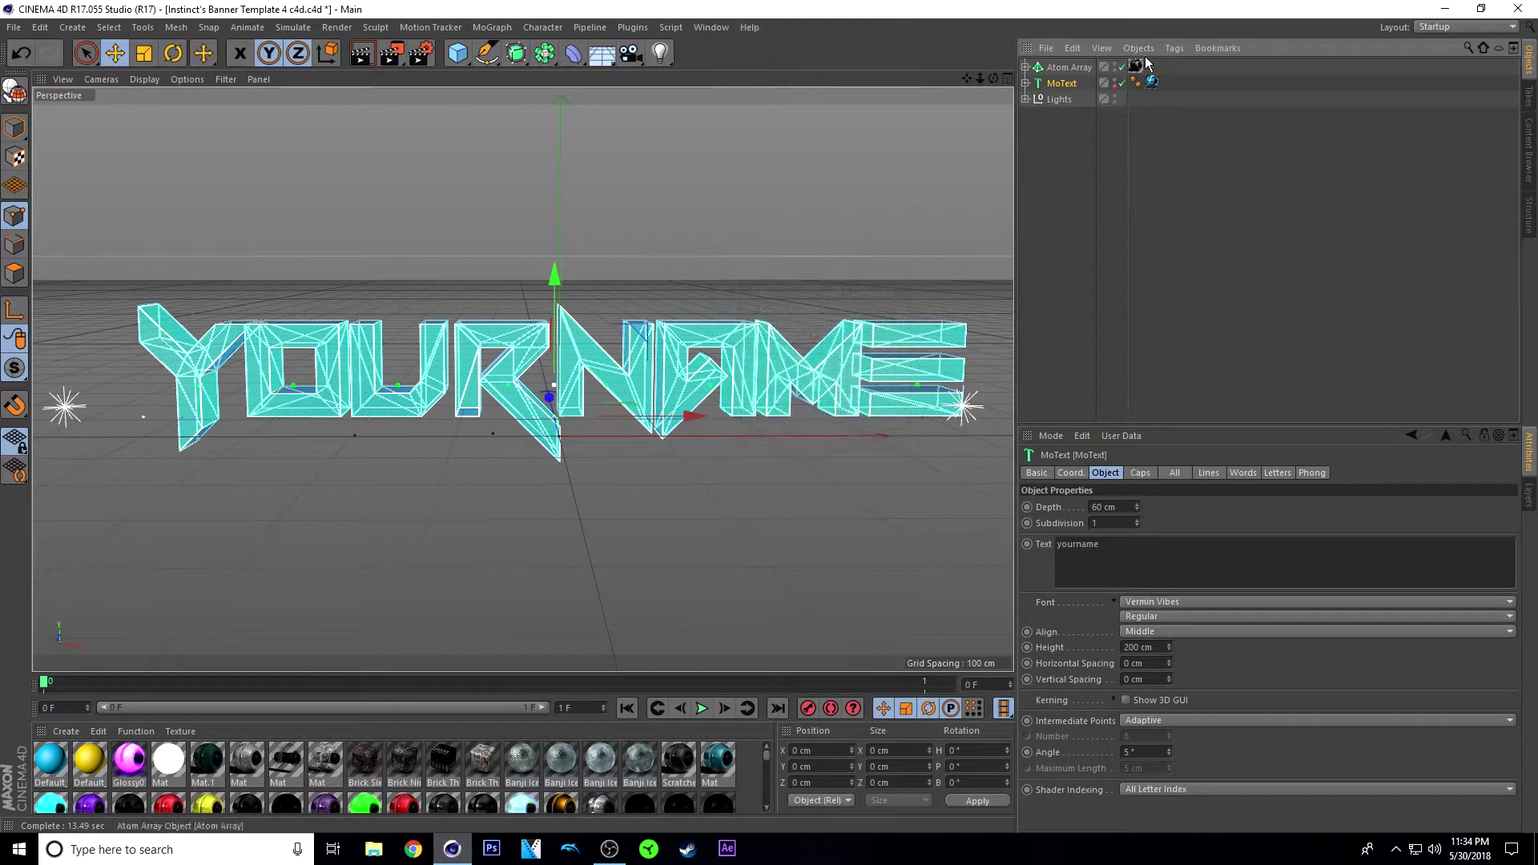
# Drag Banji Ice Zada onto the NitroBlast letter objects E, M, A, N, R, U and O
pyautogui.click(1026, 83)
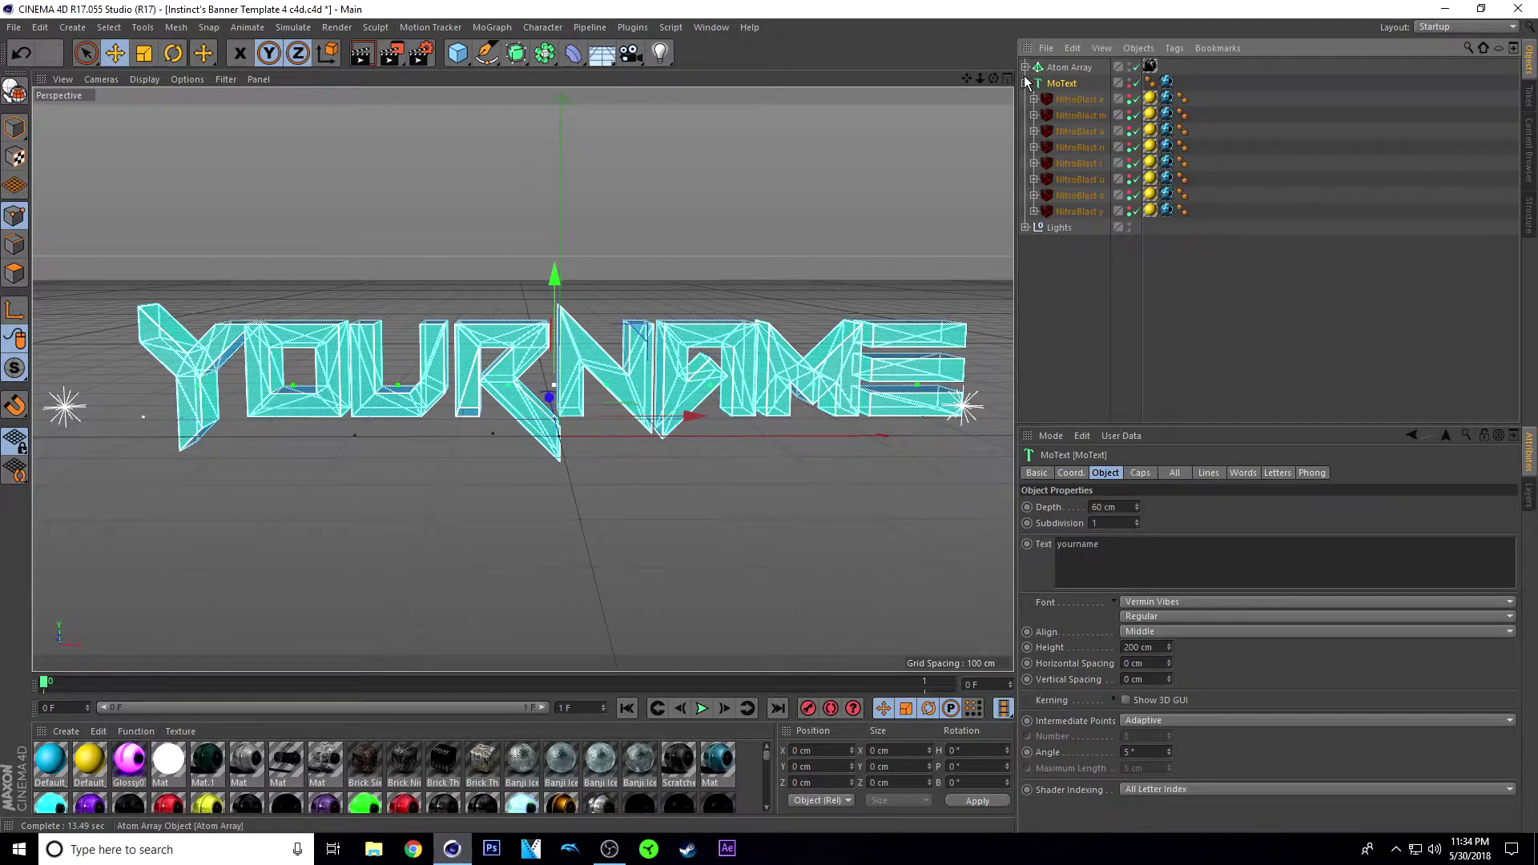
pyautogui.click(1095, 101)
pyautogui.click(1150, 99)
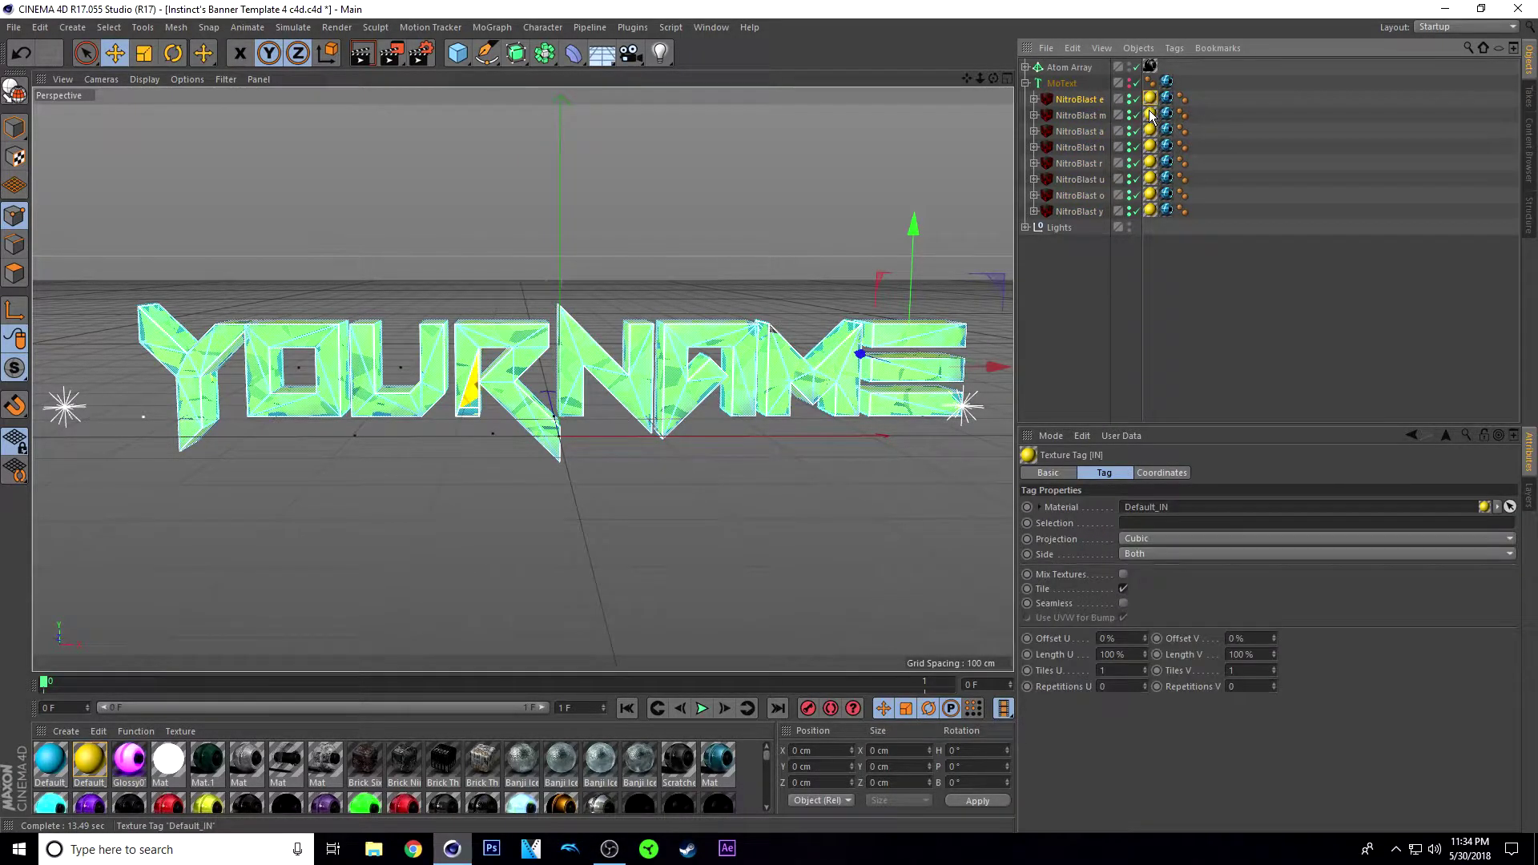
pyautogui.click(600, 760)
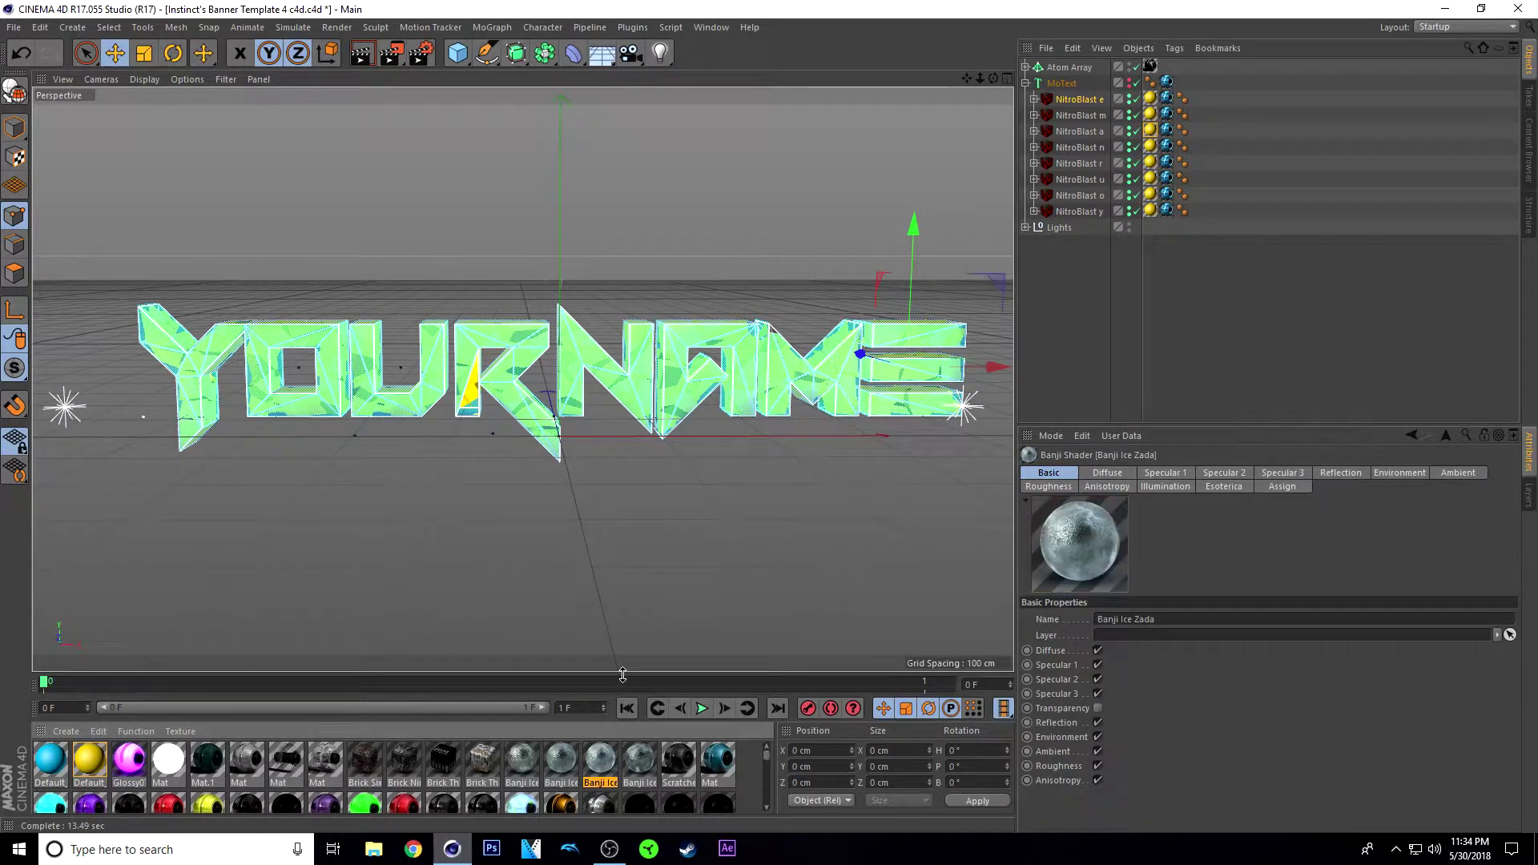
pyautogui.moveTo(608, 677); pyautogui.dragTo(607, 603)
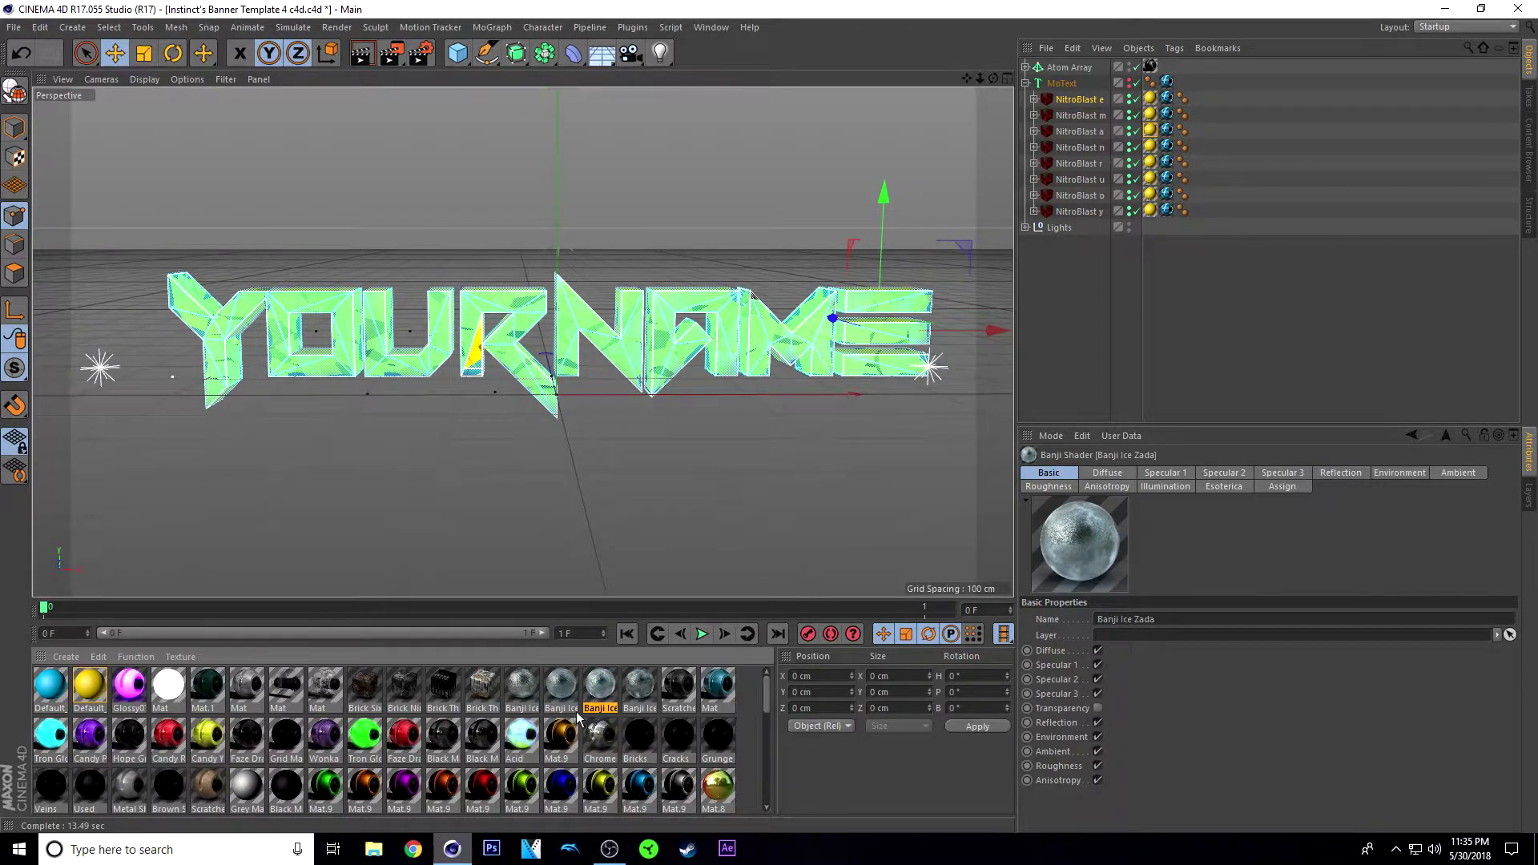
pyautogui.moveTo(599, 679); pyautogui.dragTo(1151, 99)
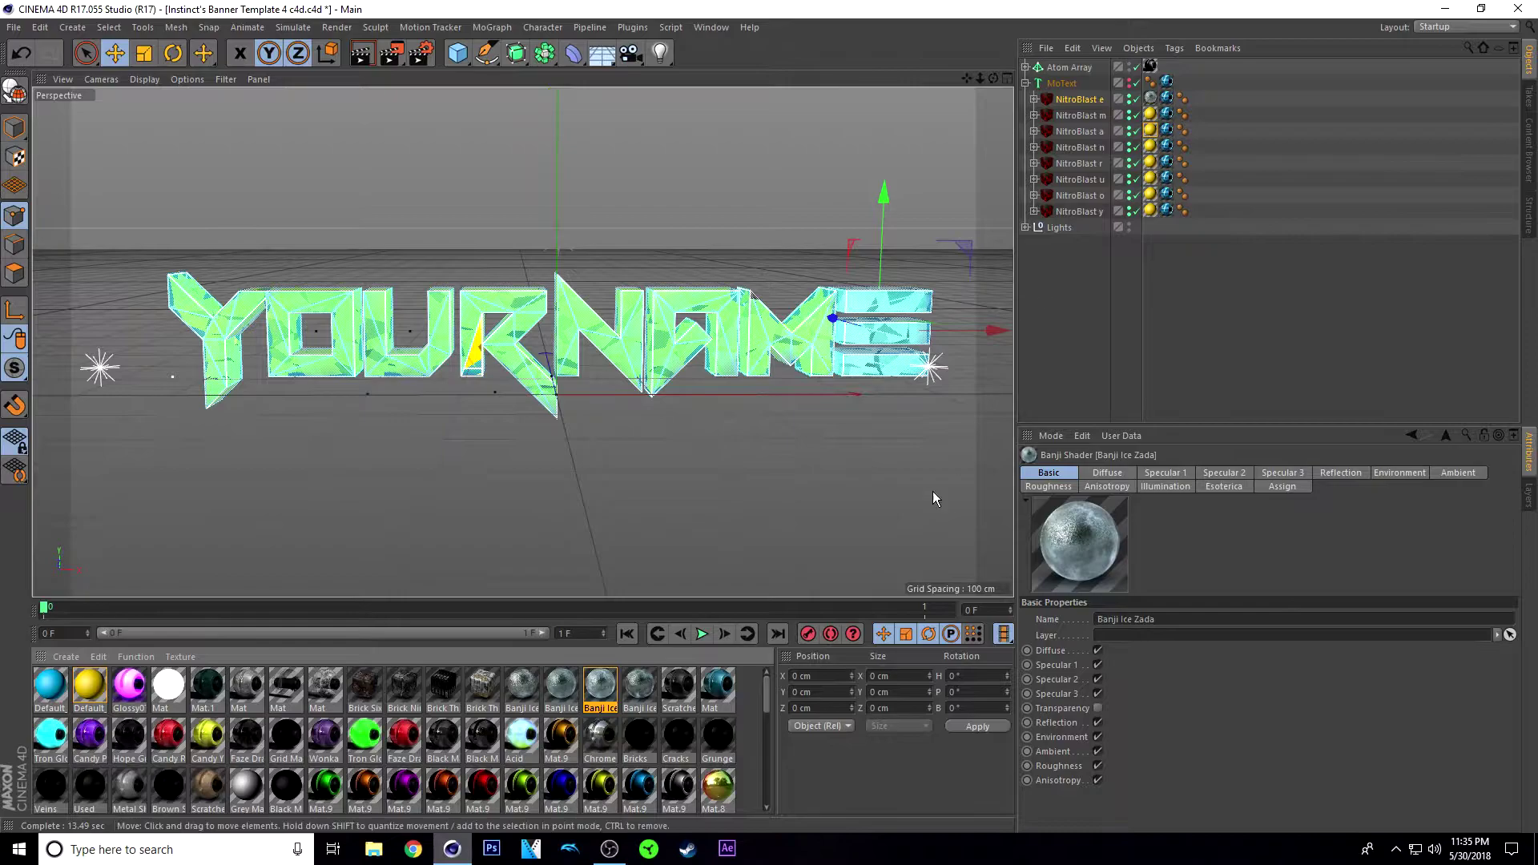
pyautogui.moveTo(591, 697); pyautogui.dragTo(1152, 197)
pyautogui.moveTo(600, 688); pyautogui.dragTo(1152, 212)
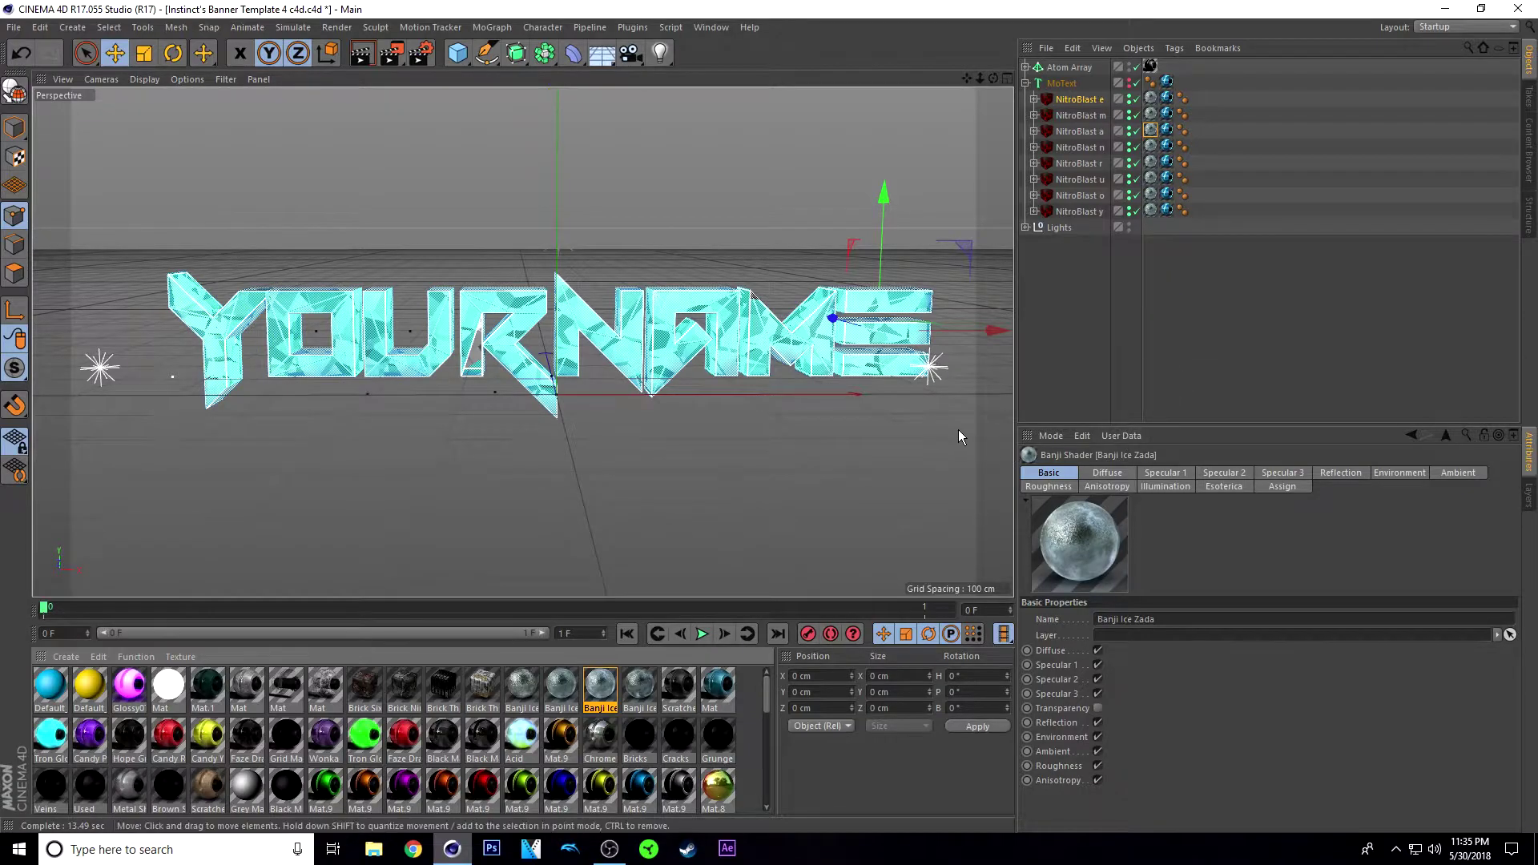
pyautogui.click(1027, 84)
pyautogui.click(1069, 85)
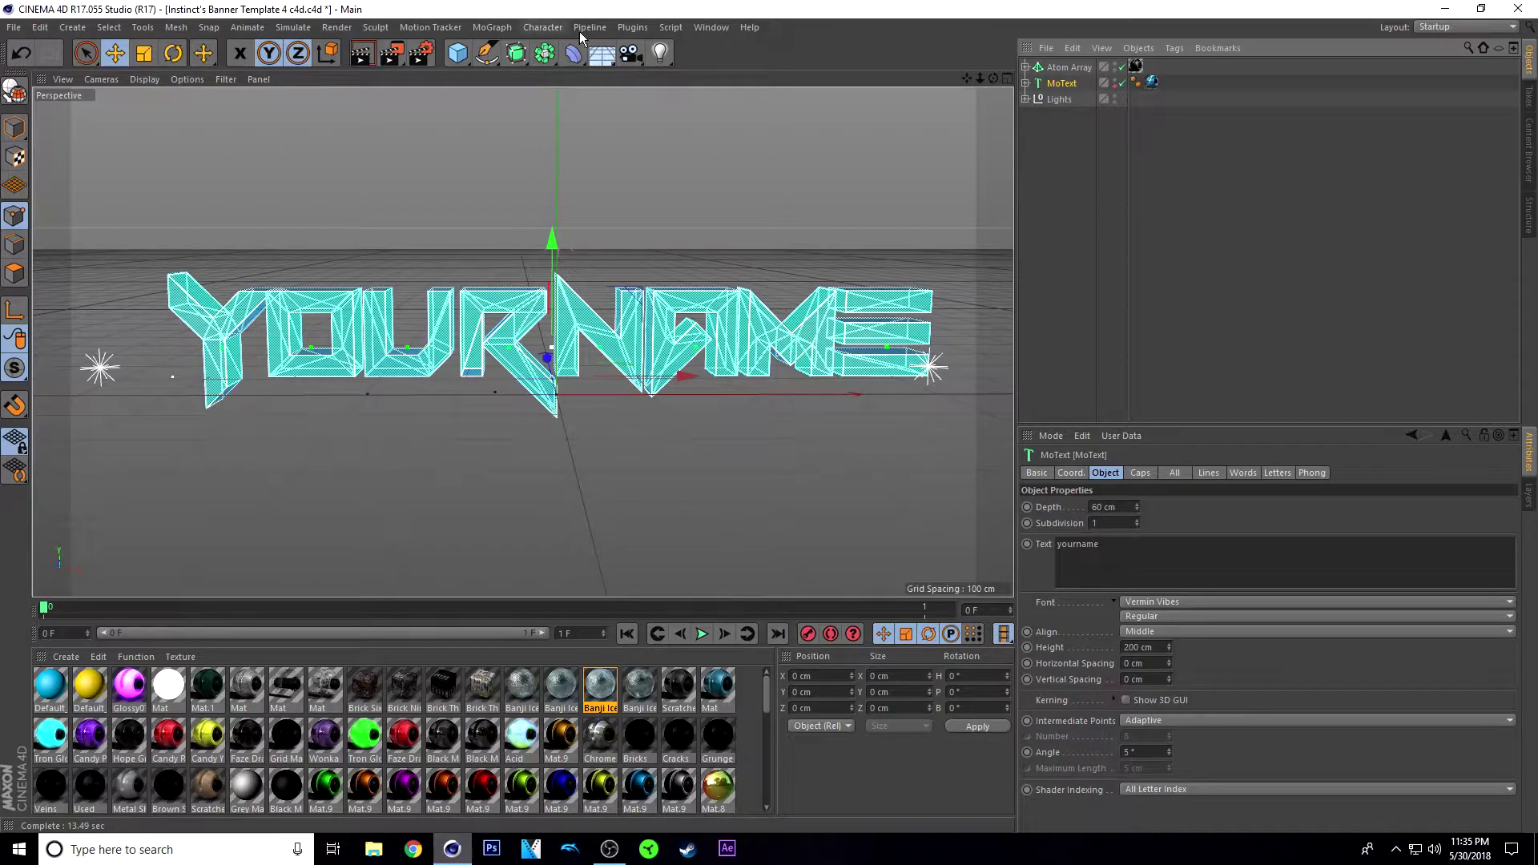
# Add a MoGraph Fracture object and move the E letter's 50 pieces under it
pyautogui.click(492, 31)
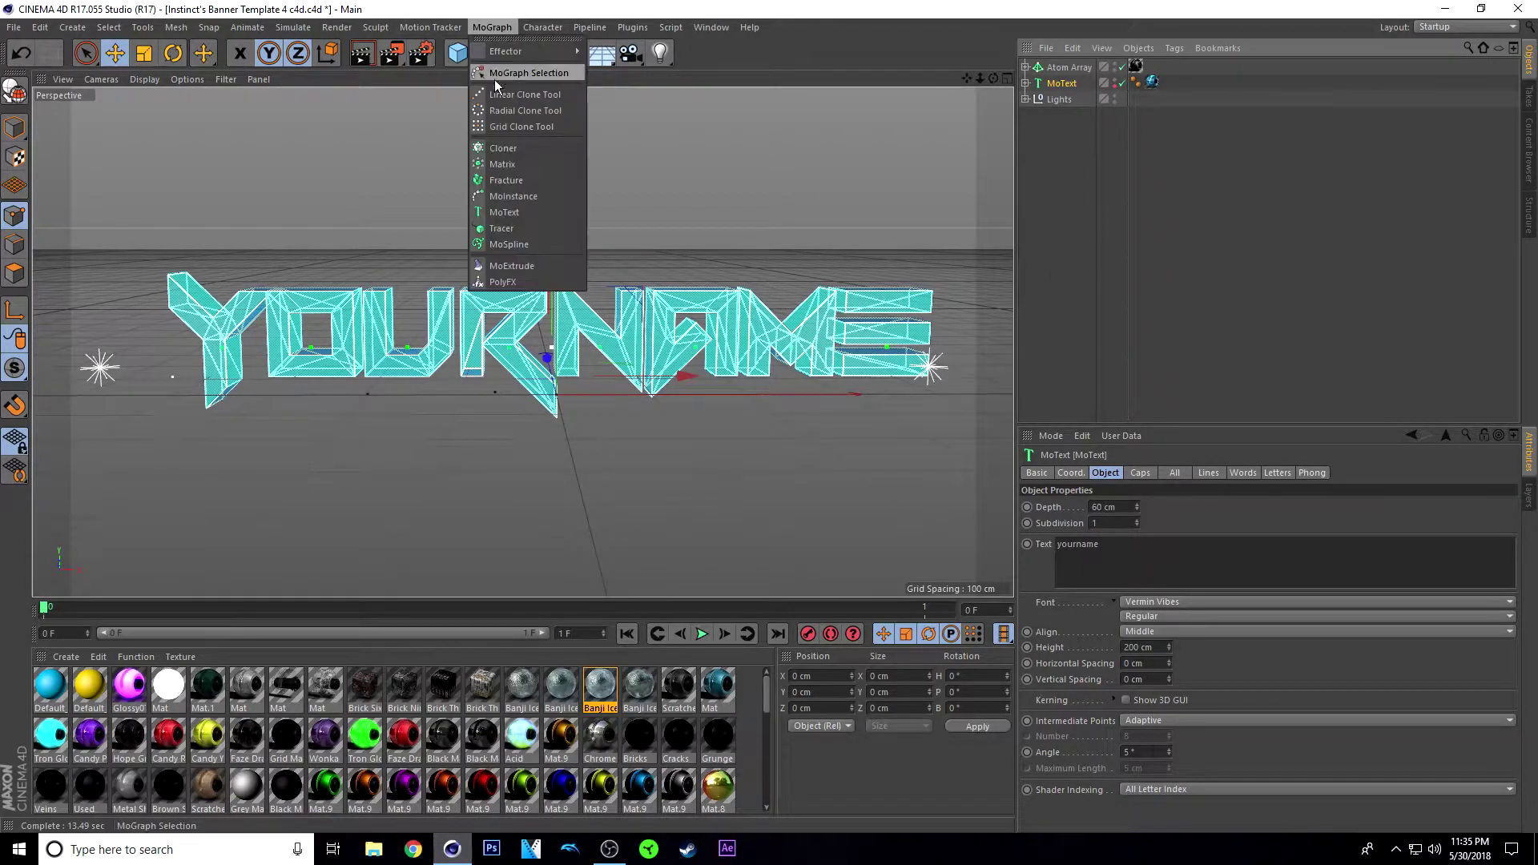
pyautogui.click(516, 184)
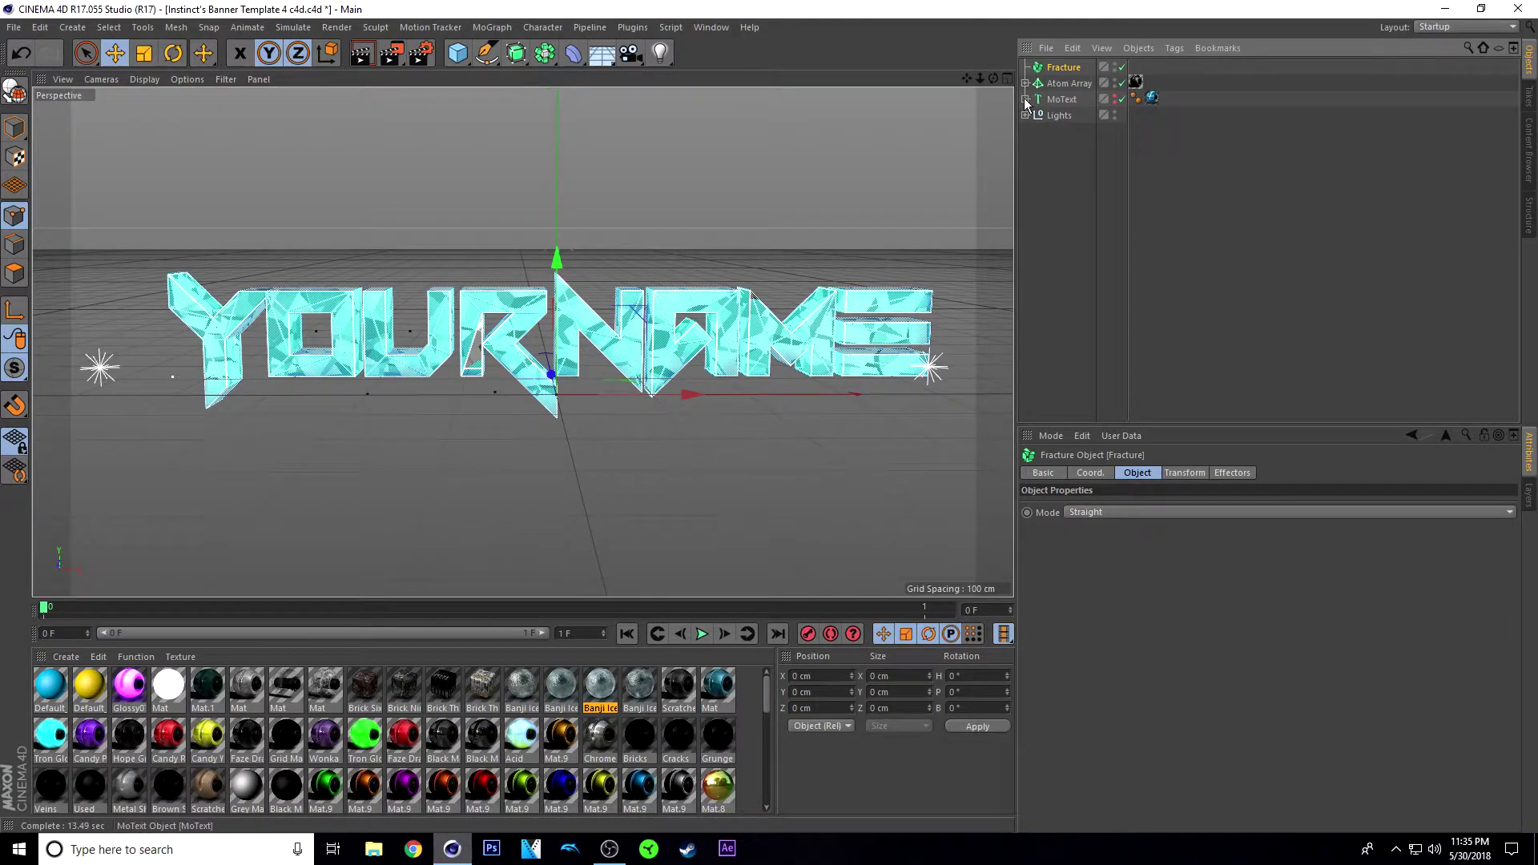
pyautogui.click(1059, 100)
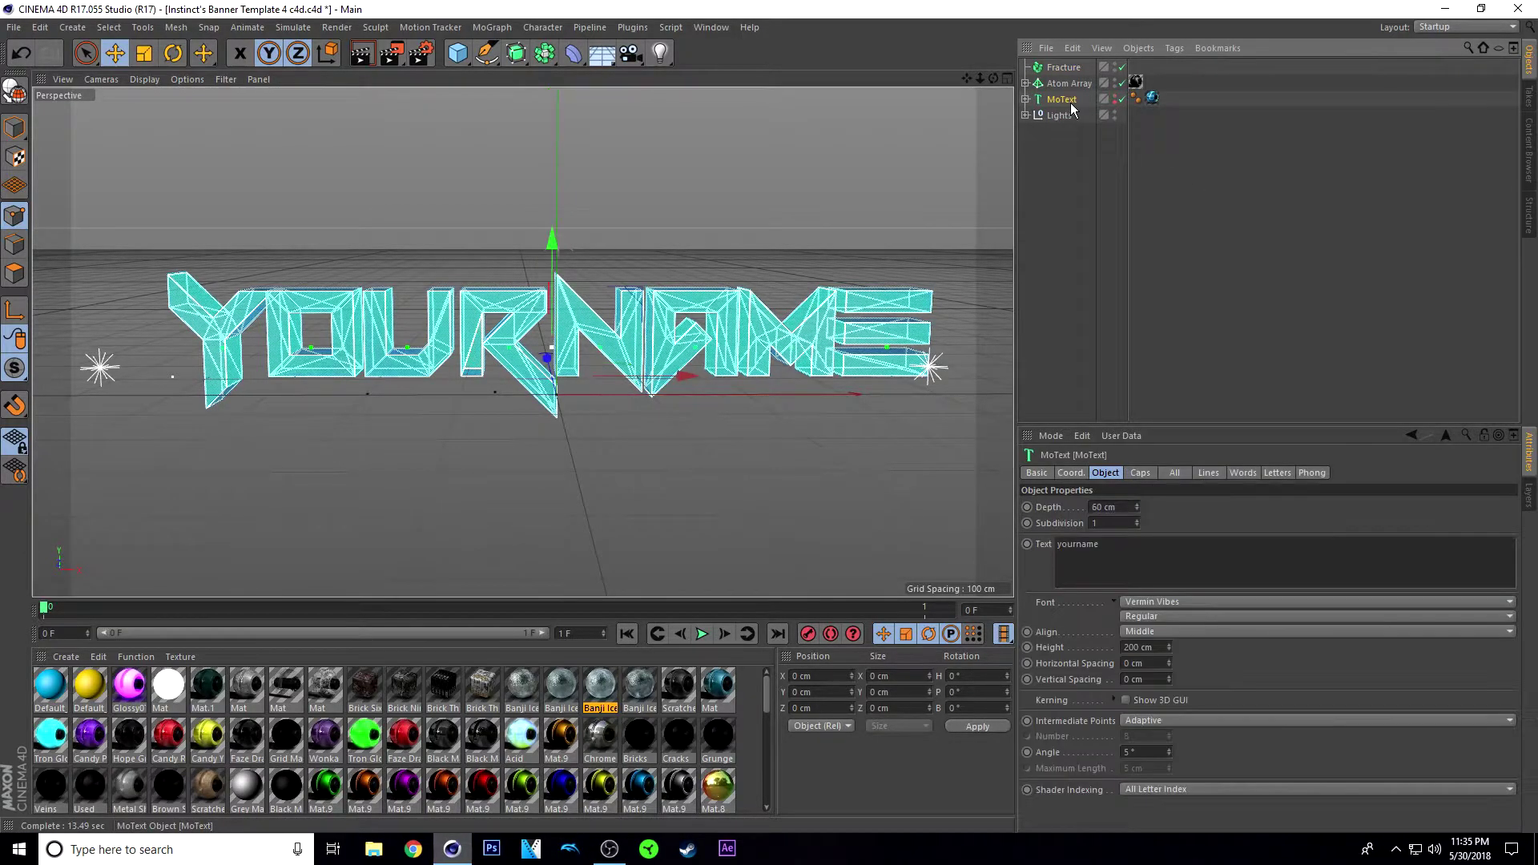
pyautogui.click(1026, 100)
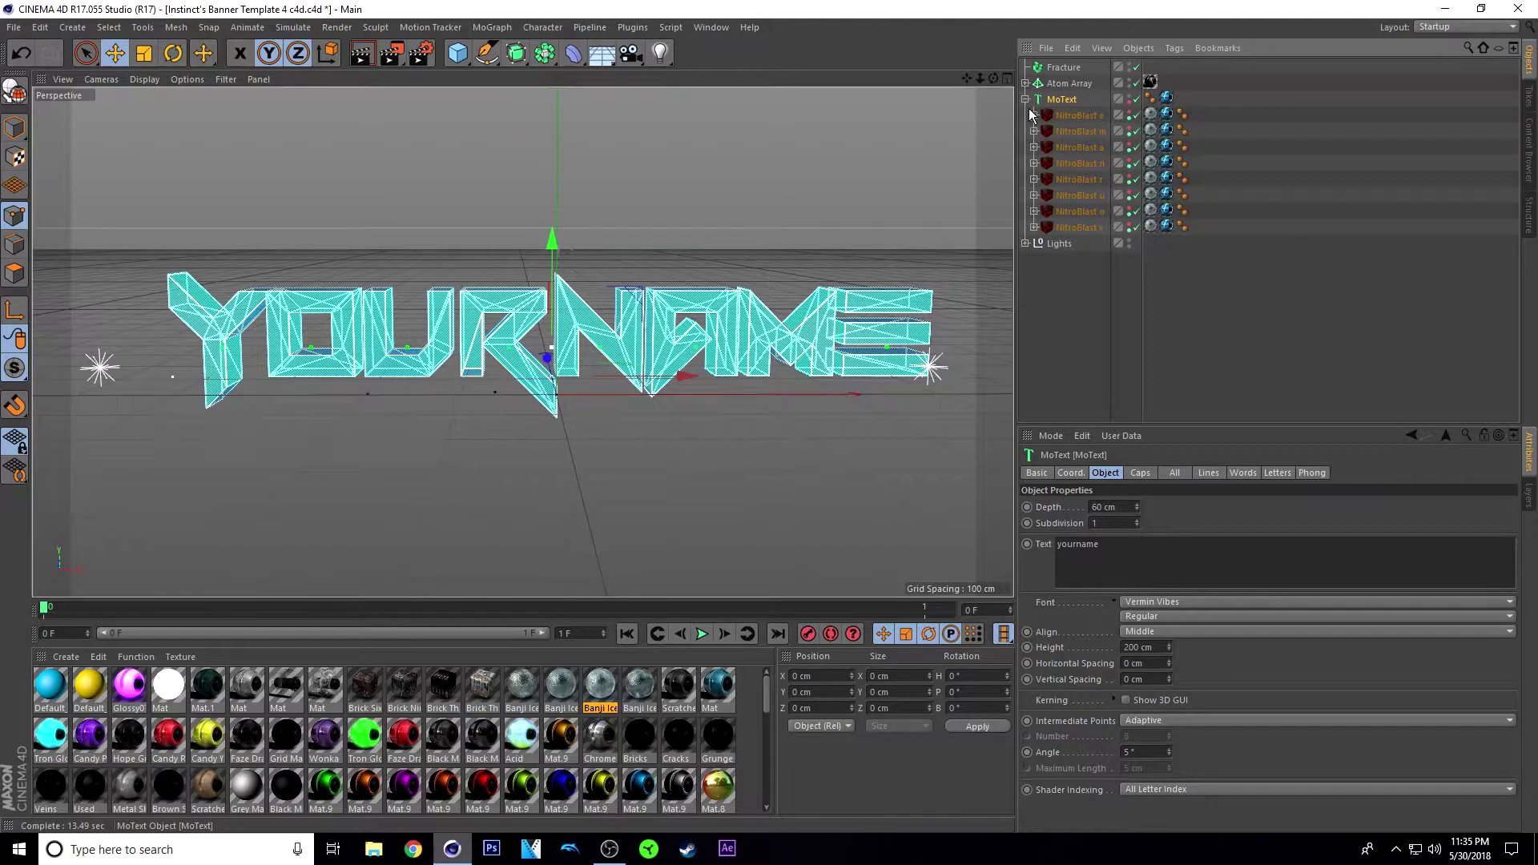
pyautogui.click(1035, 116)
pyautogui.click(1044, 131)
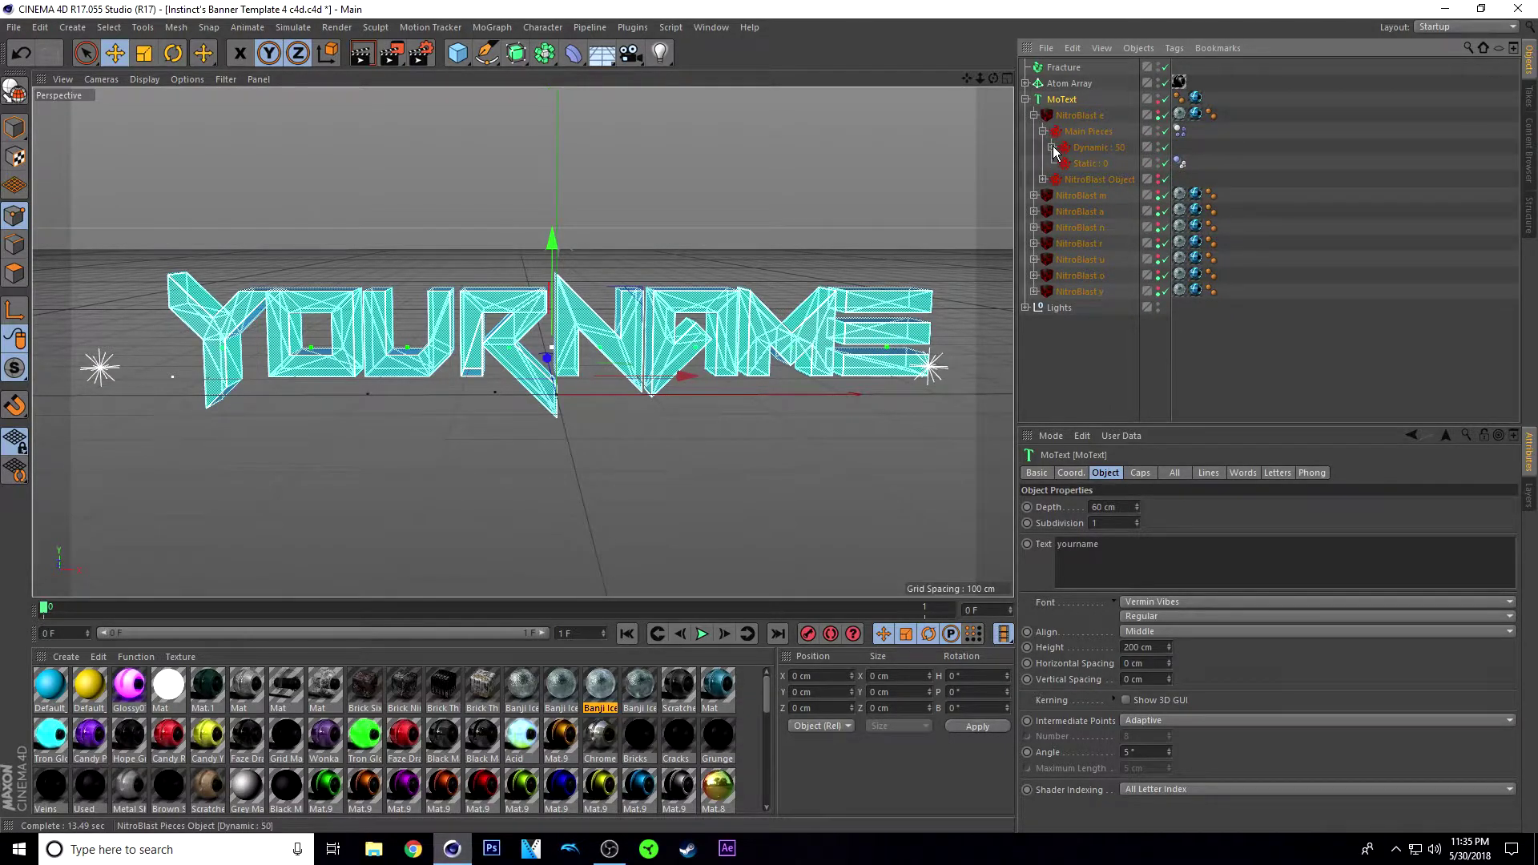
pyautogui.click(1052, 147)
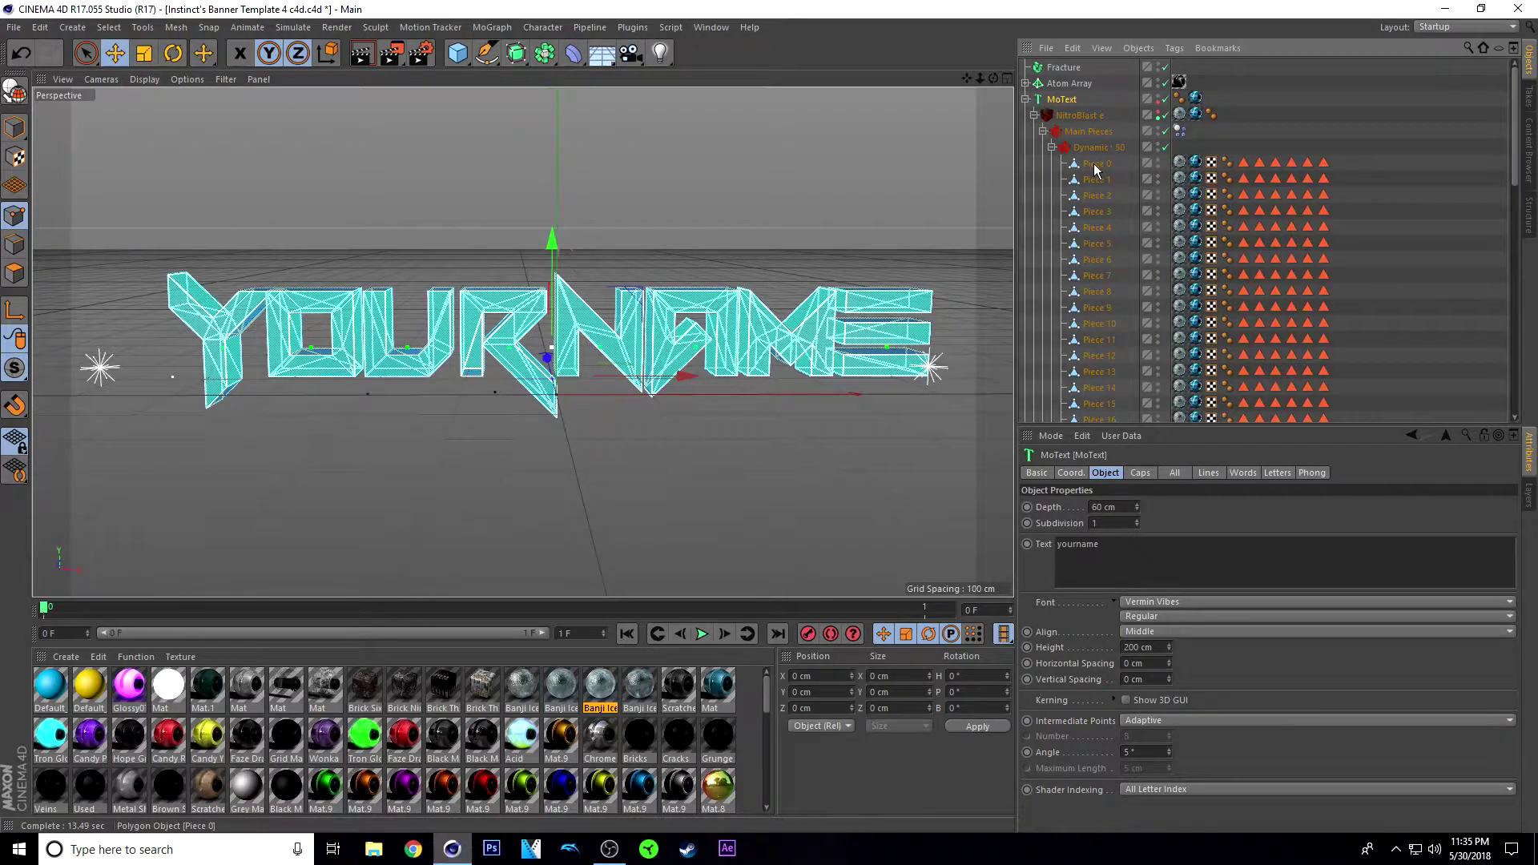
pyautogui.click(1095, 165)
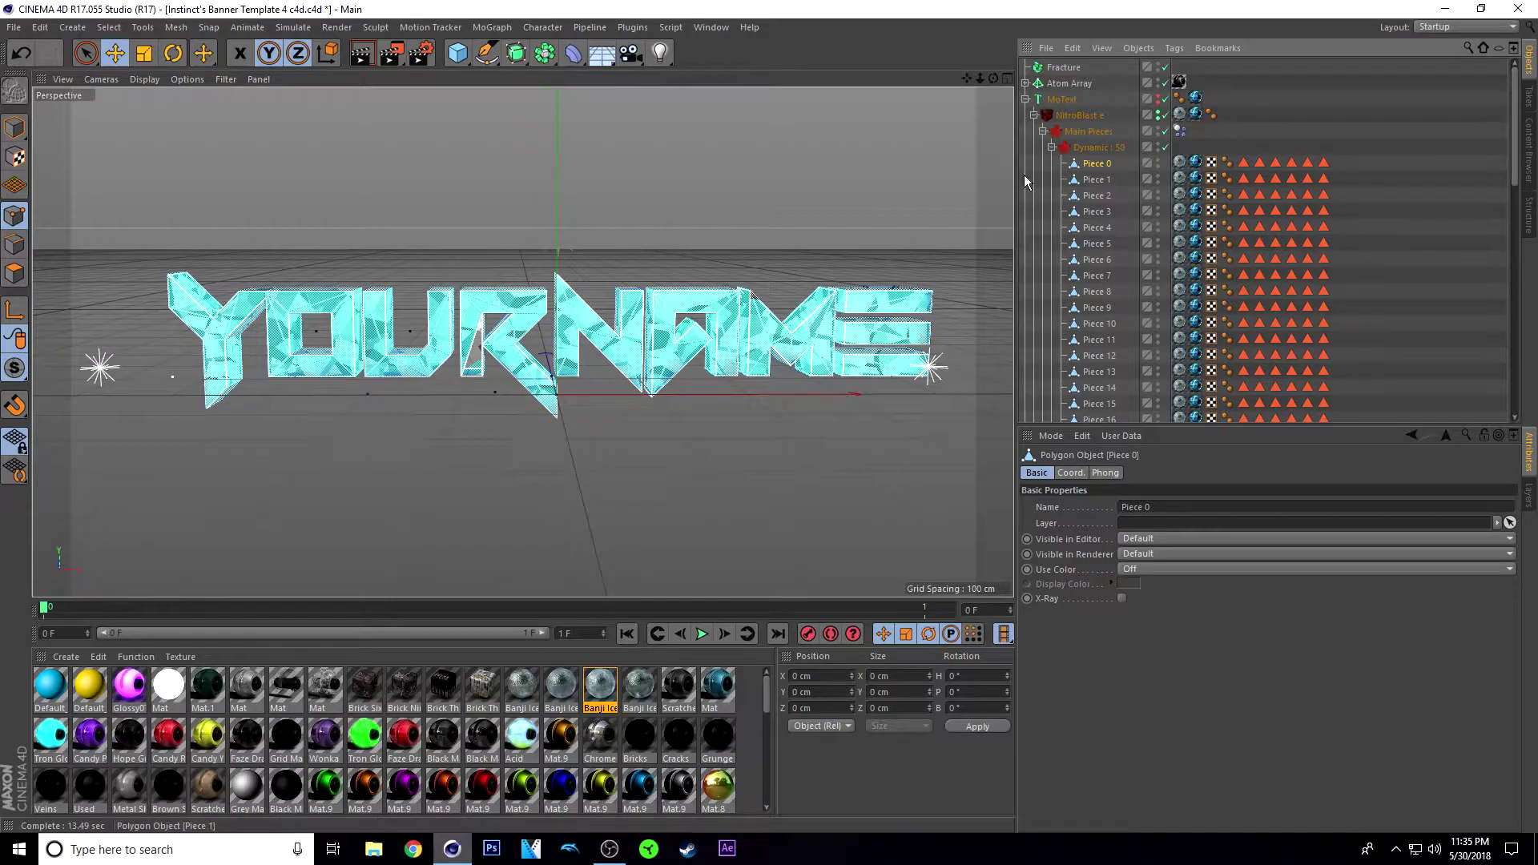
pyautogui.scroll(-6, 1111, 200)
pyautogui.scroll(-6, 1110, 201)
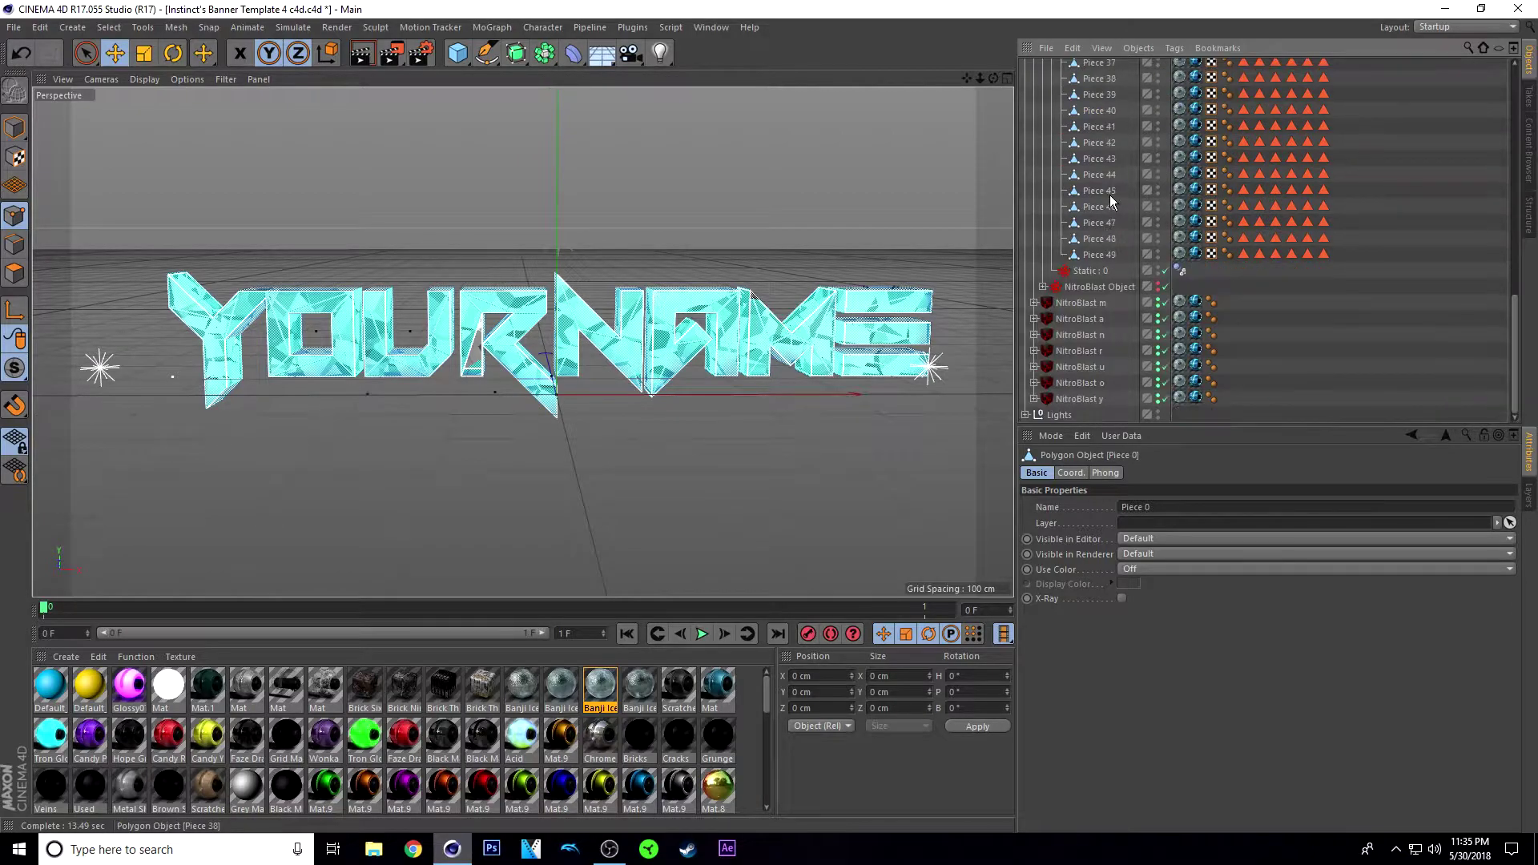
pyautogui.keyDown('shift'); pyautogui.click(1111, 256); pyautogui.keyUp('shift')
pyautogui.scroll(6, 1119, 264)
pyautogui.scroll(8, 1106, 224)
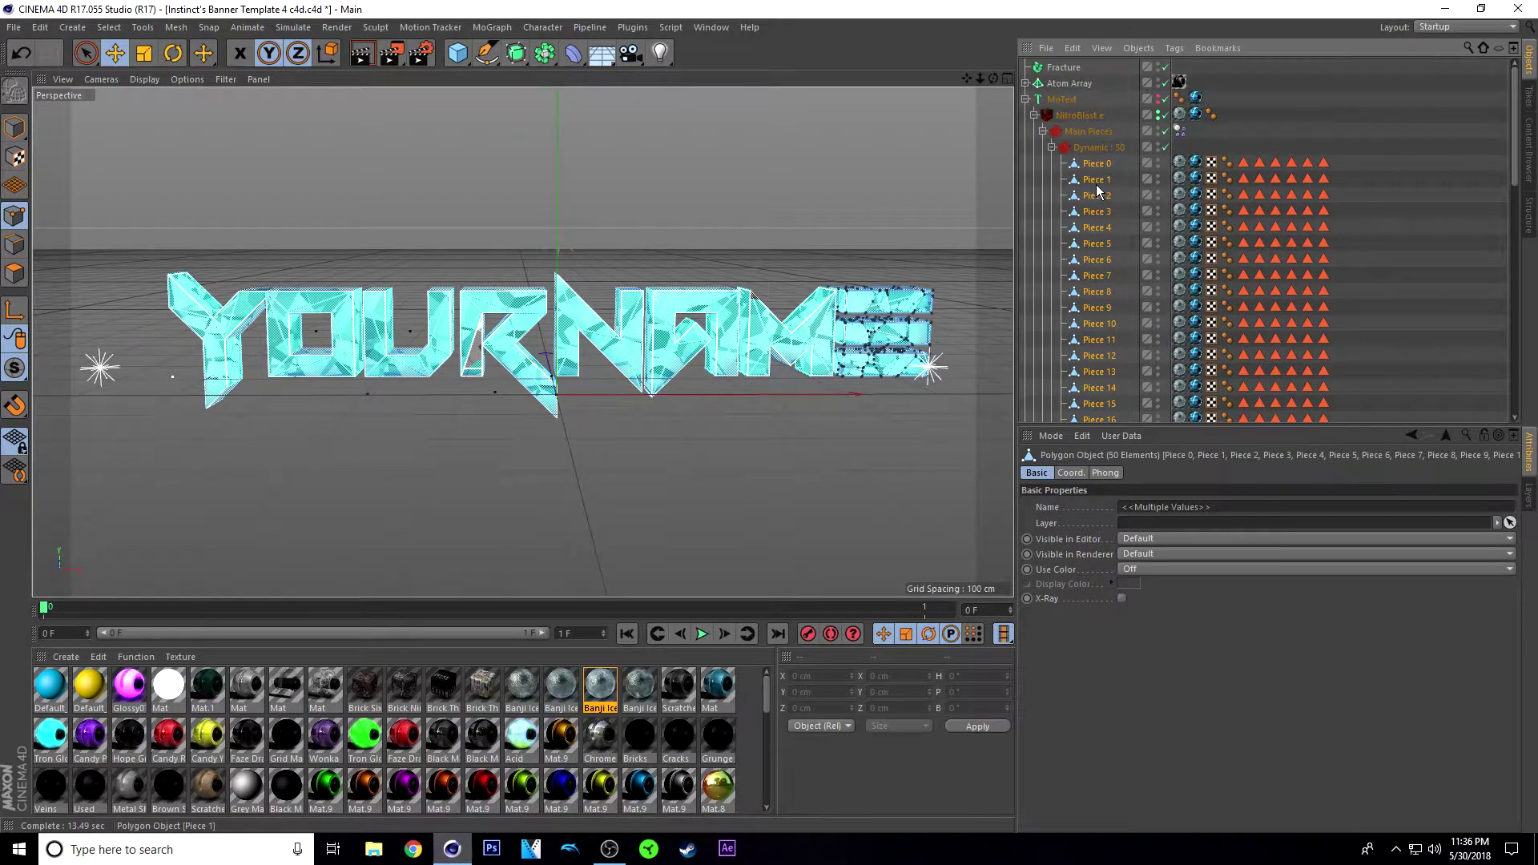
pyautogui.moveTo(1097, 189); pyautogui.dragTo(1097, 170)
pyautogui.moveTo(1077, 80); pyautogui.dragTo(1072, 66)
pyautogui.moveTo(1075, 70); pyautogui.dragTo(1074, 71)
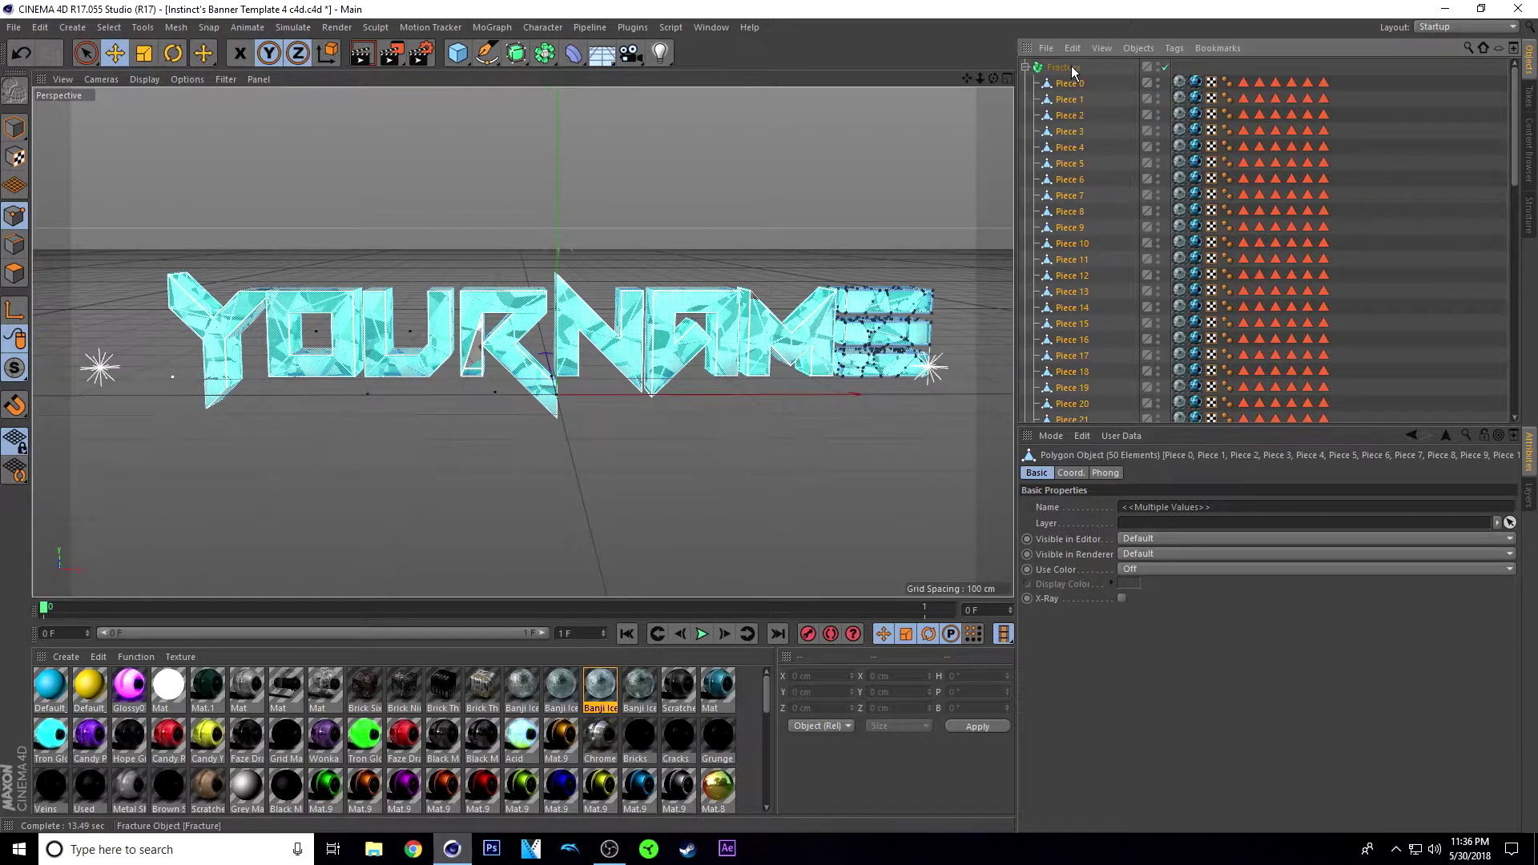
# Select the M and A letters' fracture pieces and place them under Fracture
pyautogui.click(1027, 68)
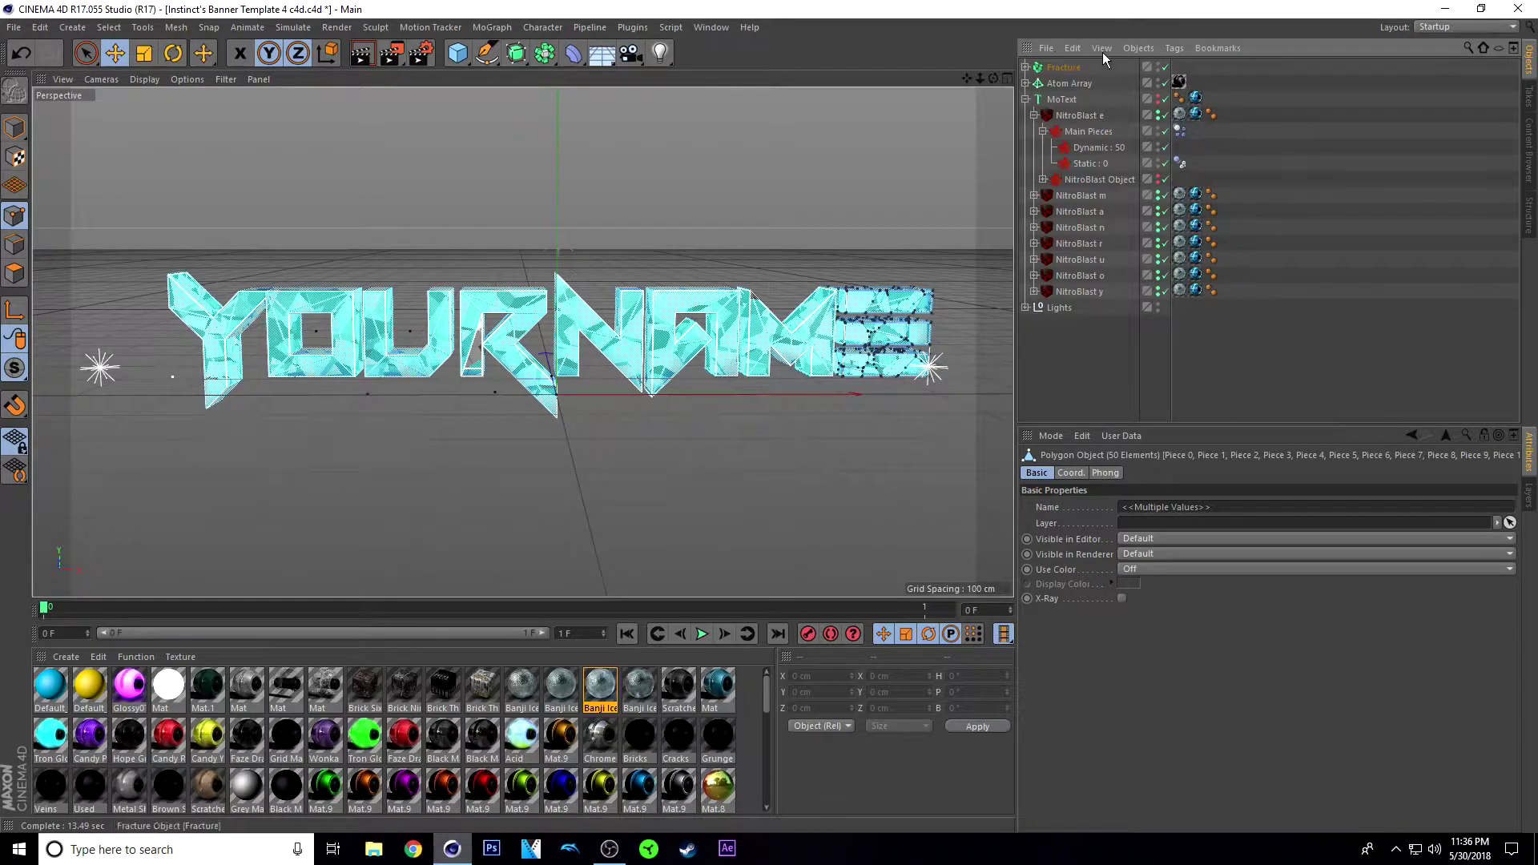
pyautogui.click(1035, 115)
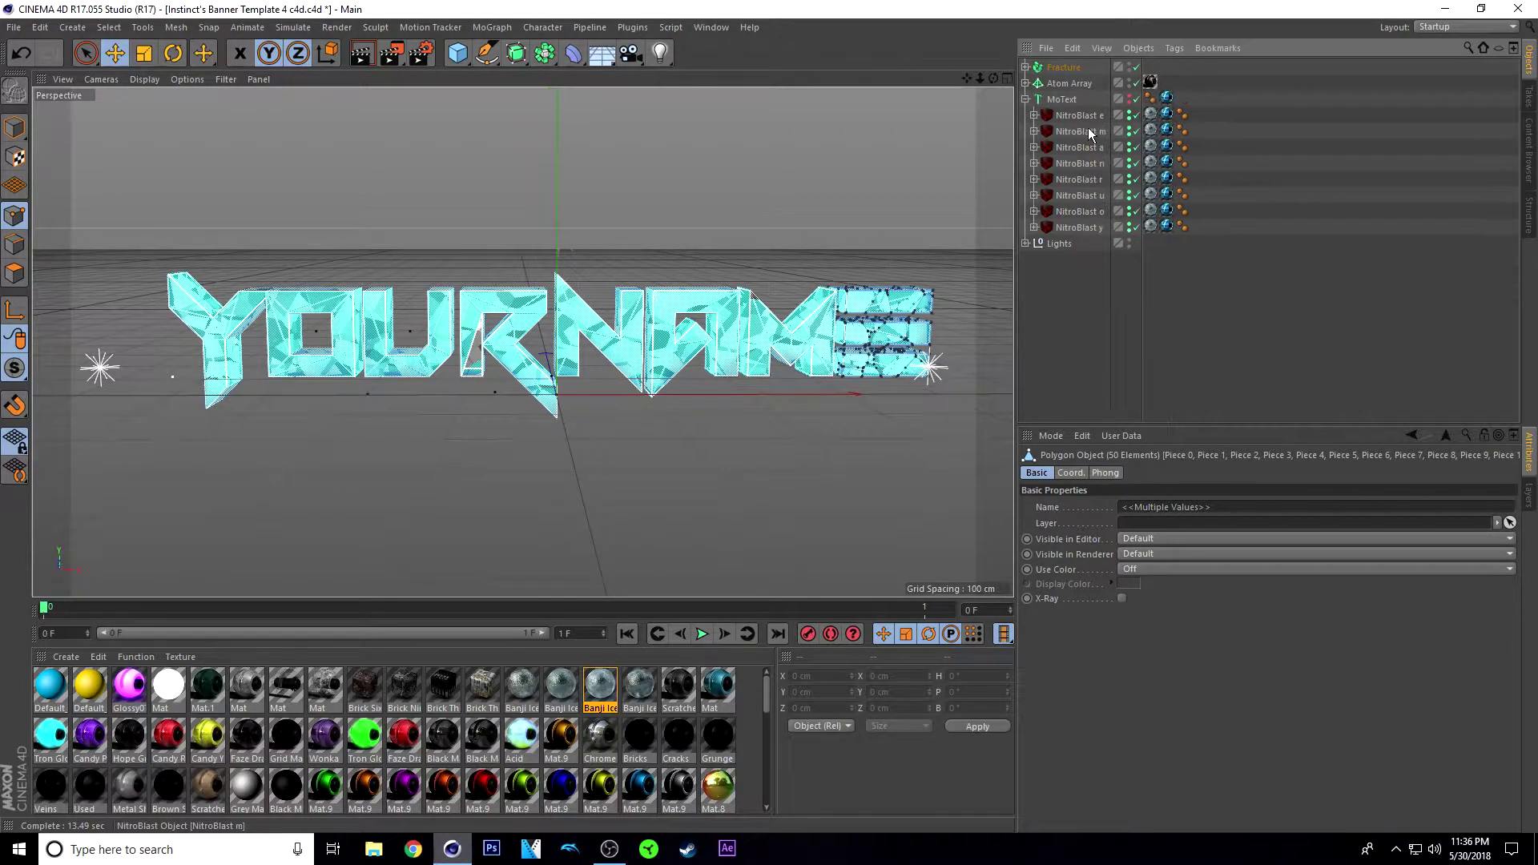
pyautogui.click(1061, 135)
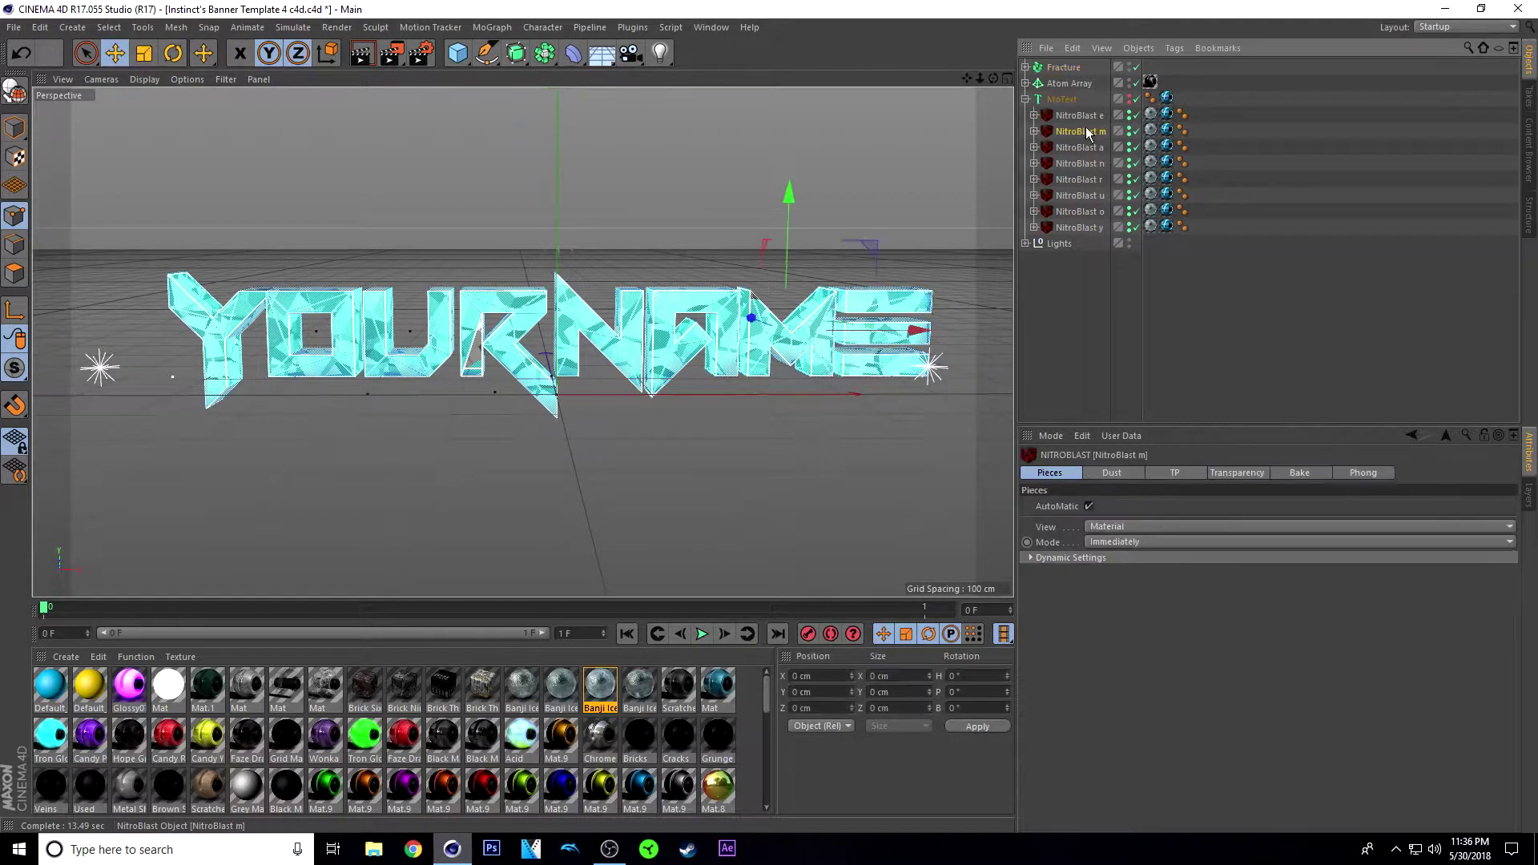
pyautogui.click(1034, 131)
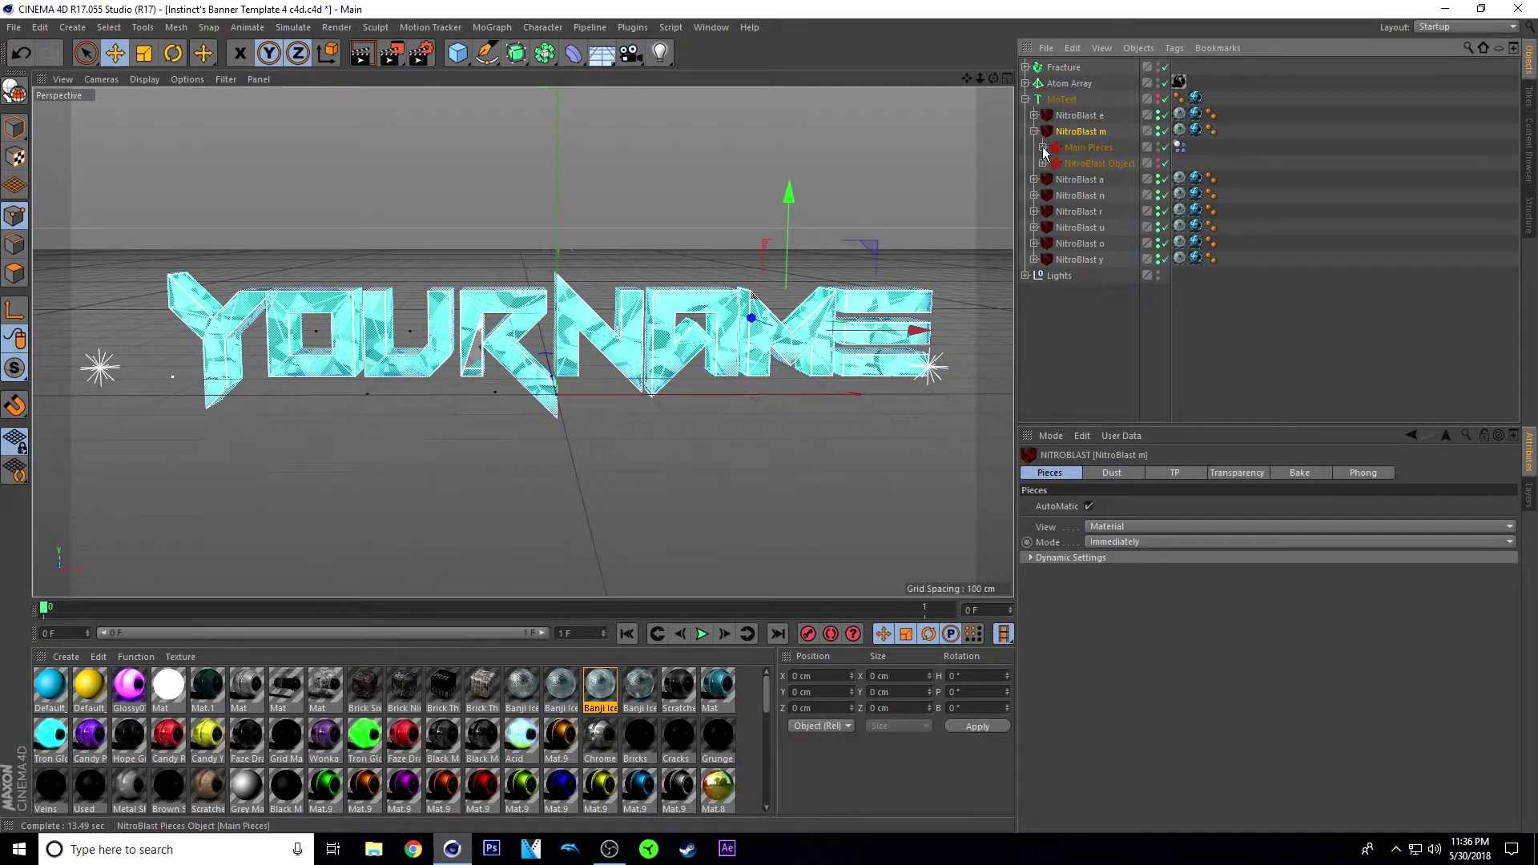
pyautogui.click(1043, 163)
pyautogui.click(1089, 179)
pyautogui.scroll(-10, 1102, 294)
pyautogui.scroll(10, 1103, 293)
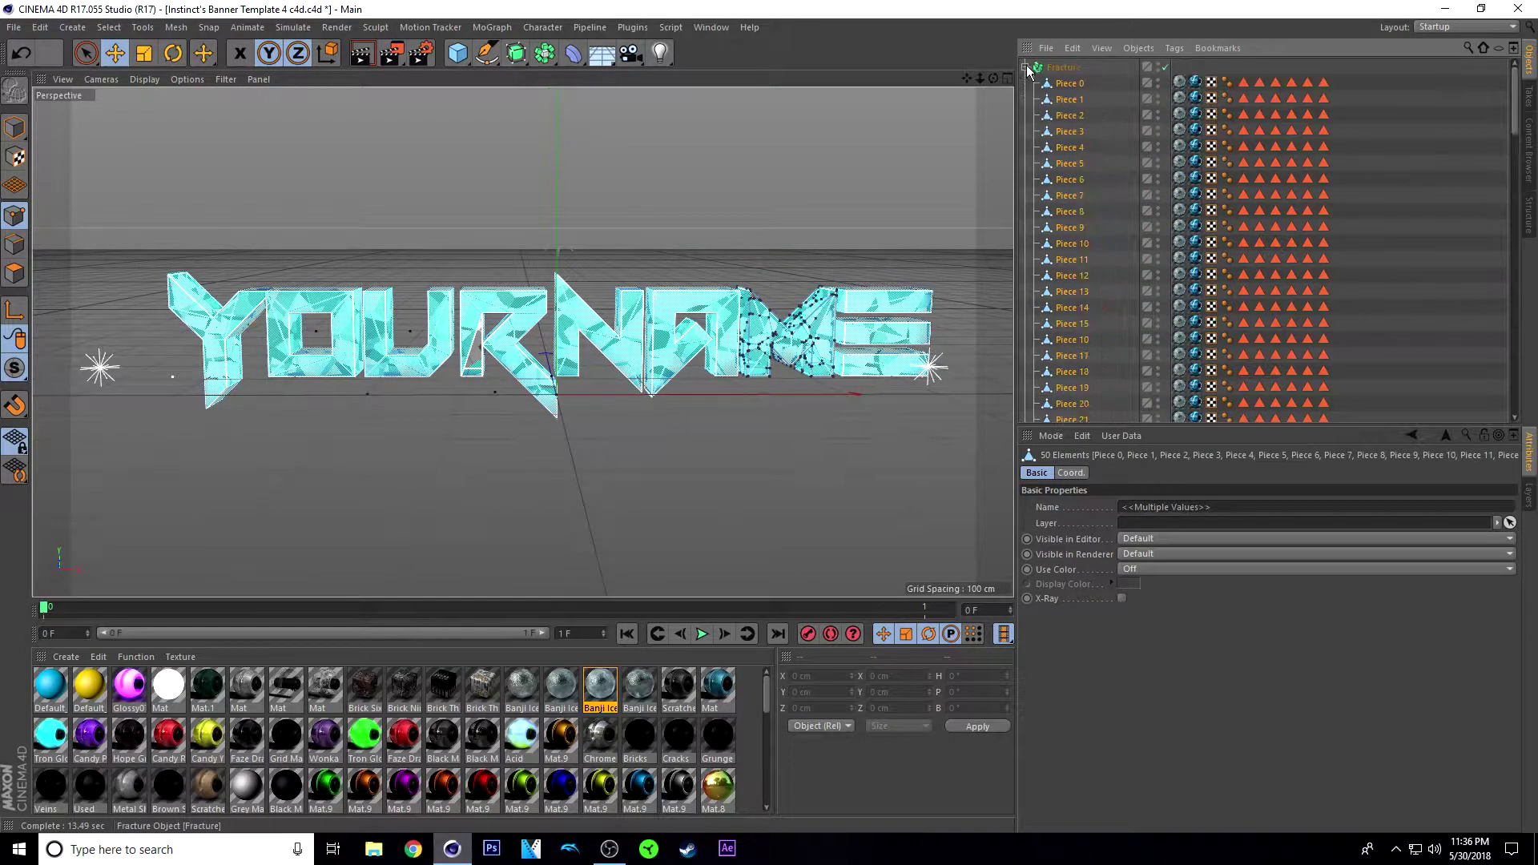
pyautogui.click(1035, 131)
pyautogui.click(1078, 147)
pyautogui.click(1034, 147)
pyautogui.click(1043, 163)
pyautogui.click(1077, 179)
pyautogui.scroll(-10, 1081, 305)
pyautogui.keyDown('shift'); pyautogui.click(1078, 400); pyautogui.keyUp('shift')
pyautogui.scroll(10, 1081, 304)
pyautogui.click(1035, 147)
pyautogui.click(1035, 147)
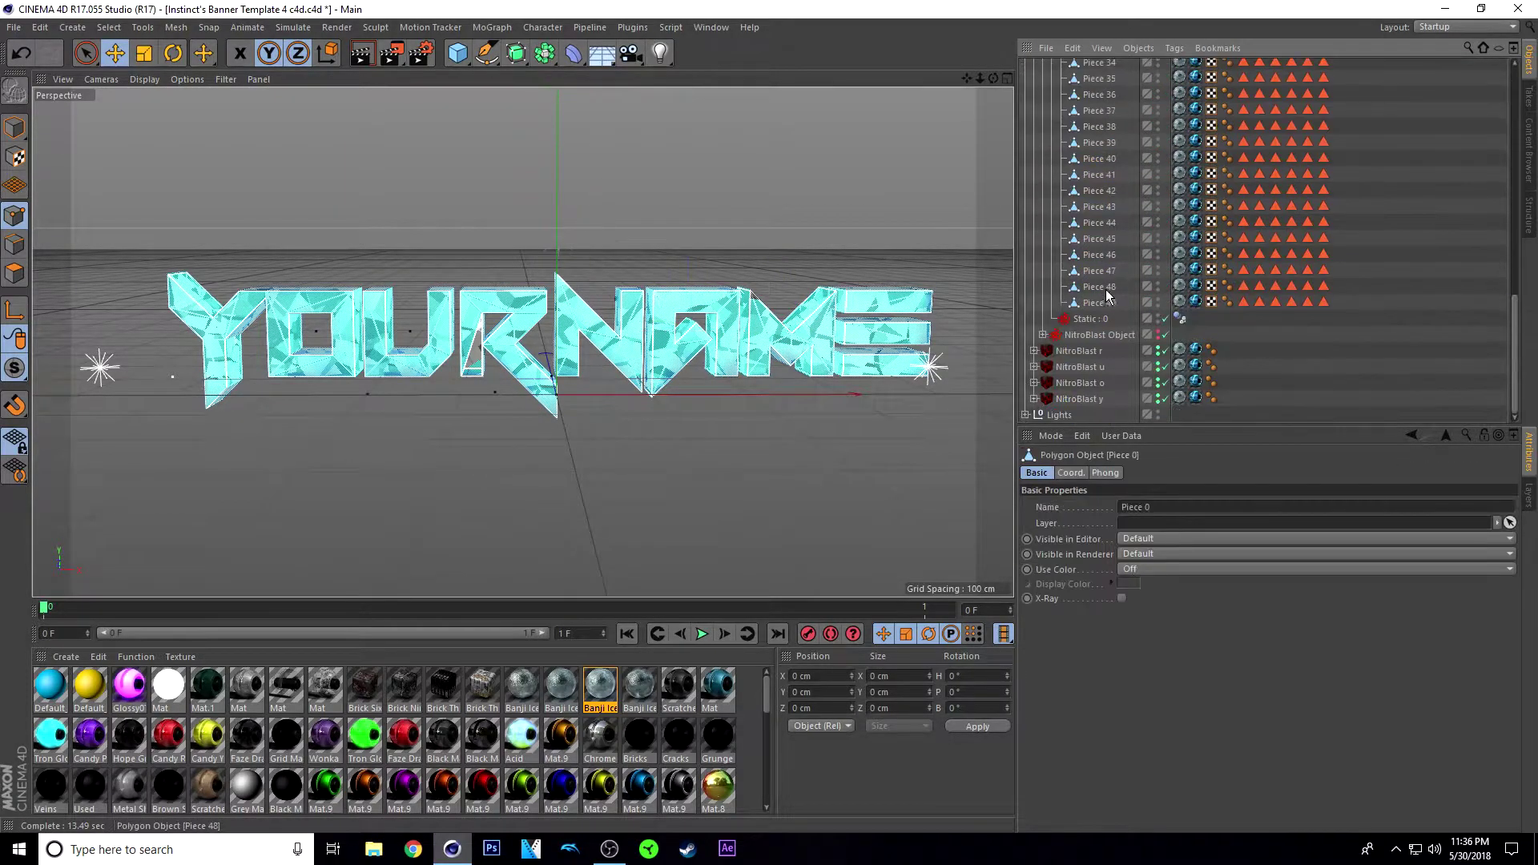
pyautogui.moveTo(1074, 212); pyautogui.dragTo(1027, 72)
# Expand the R and O letters and select their fifty fracture pieces
pyautogui.click(1027, 67)
pyautogui.click(1034, 180)
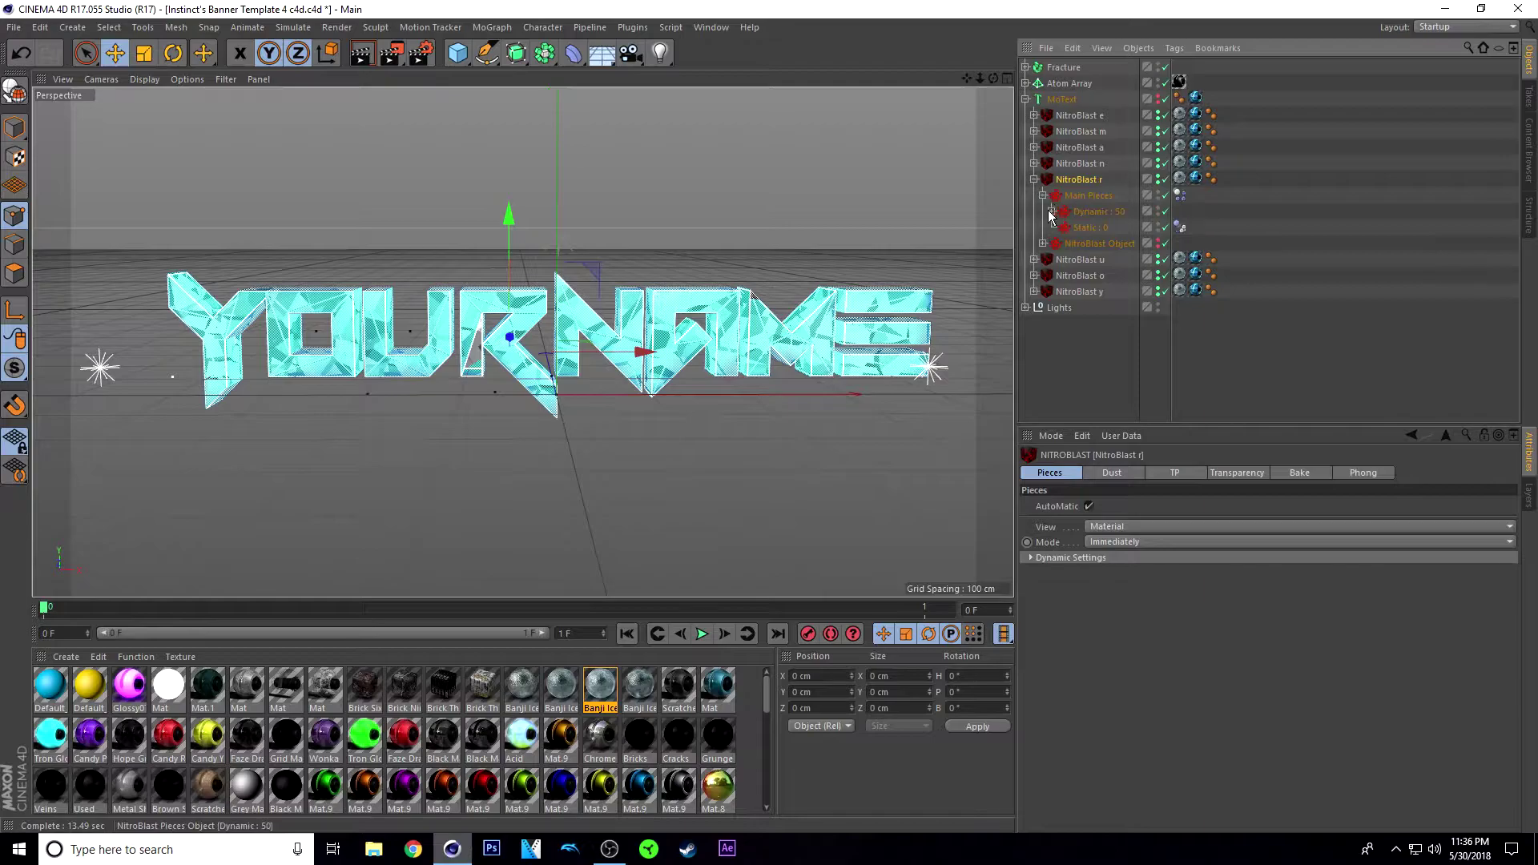
pyautogui.click(1098, 228)
pyautogui.scroll(-10, 1098, 304)
pyautogui.keyDown('shift'); pyautogui.click(1098, 401); pyautogui.keyUp('shift')
pyautogui.scroll(10, 1098, 304)
pyautogui.click(1097, 228)
pyautogui.scroll(-10, 1094, 281)
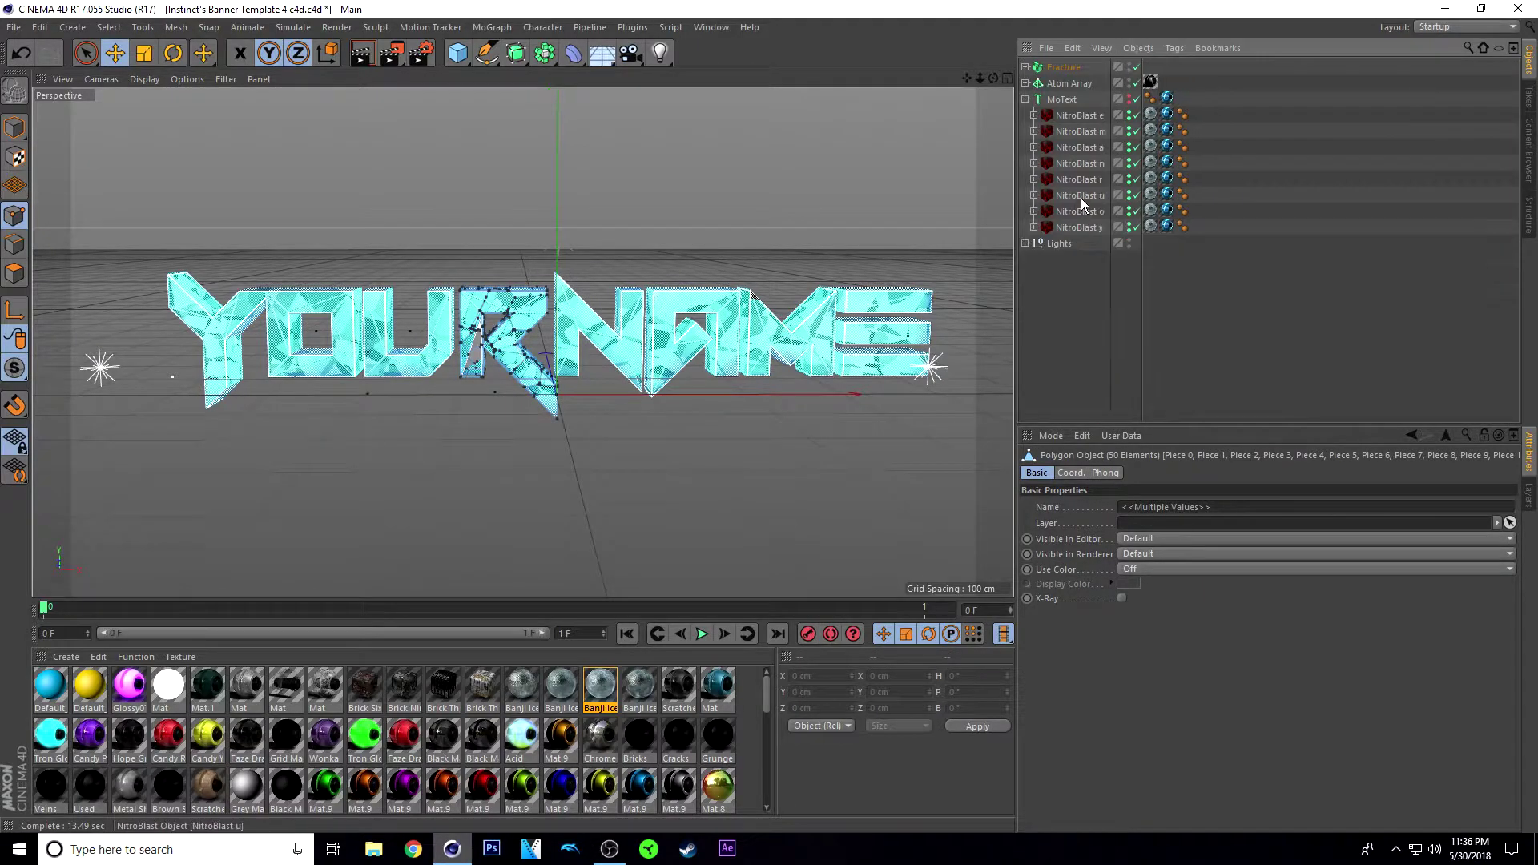
pyautogui.scroll(10, 1093, 281)
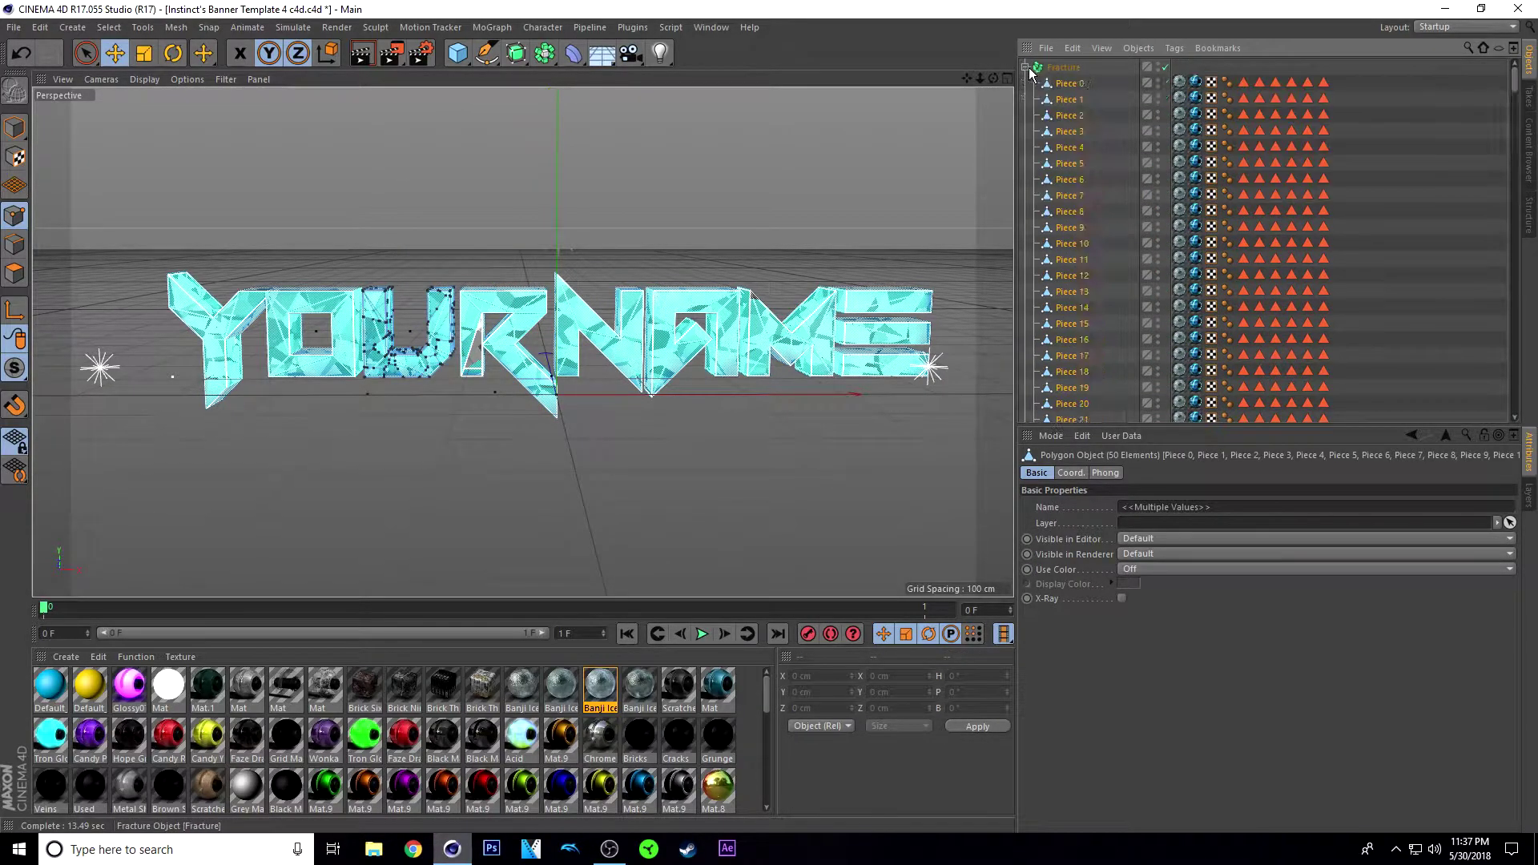
pyautogui.click(1034, 179)
pyautogui.click(1080, 211)
pyautogui.click(1035, 211)
pyautogui.click(1052, 244)
pyautogui.click(1098, 260)
pyautogui.scroll(-10, 1094, 281)
pyautogui.keyDown('shift'); pyautogui.click(1098, 401); pyautogui.keyUp('shift')
pyautogui.scroll(10, 1094, 280)
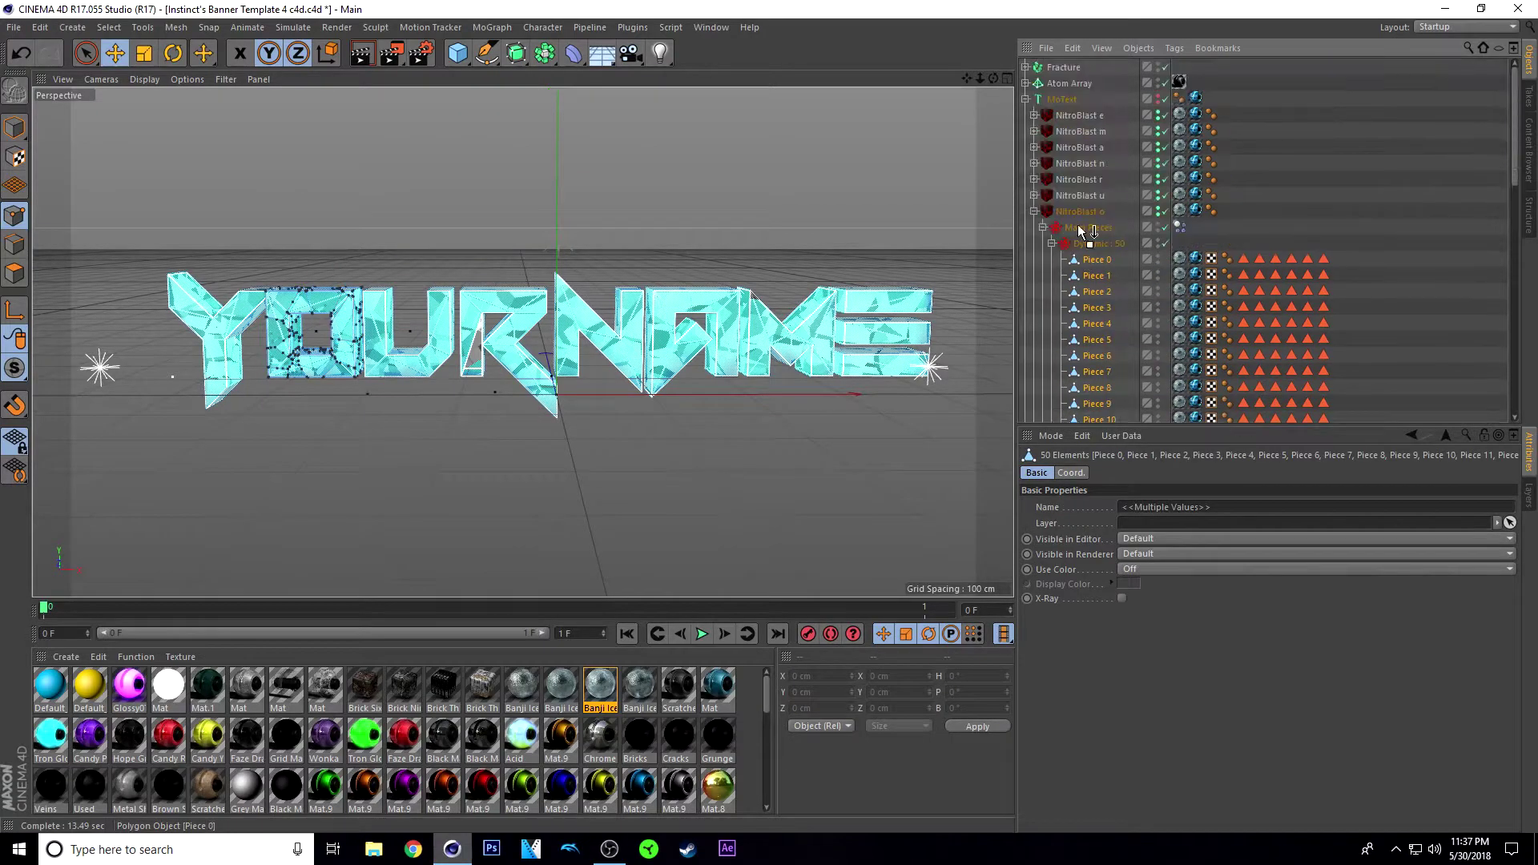
pyautogui.click(1035, 212)
# Move the Y letter's fifty pieces under Fracture and collapse the MoText hierarchy
pyautogui.click(1080, 228)
pyautogui.click(1035, 228)
pyautogui.click(1052, 260)
pyautogui.click(1098, 275)
pyautogui.scroll(-10, 1094, 321)
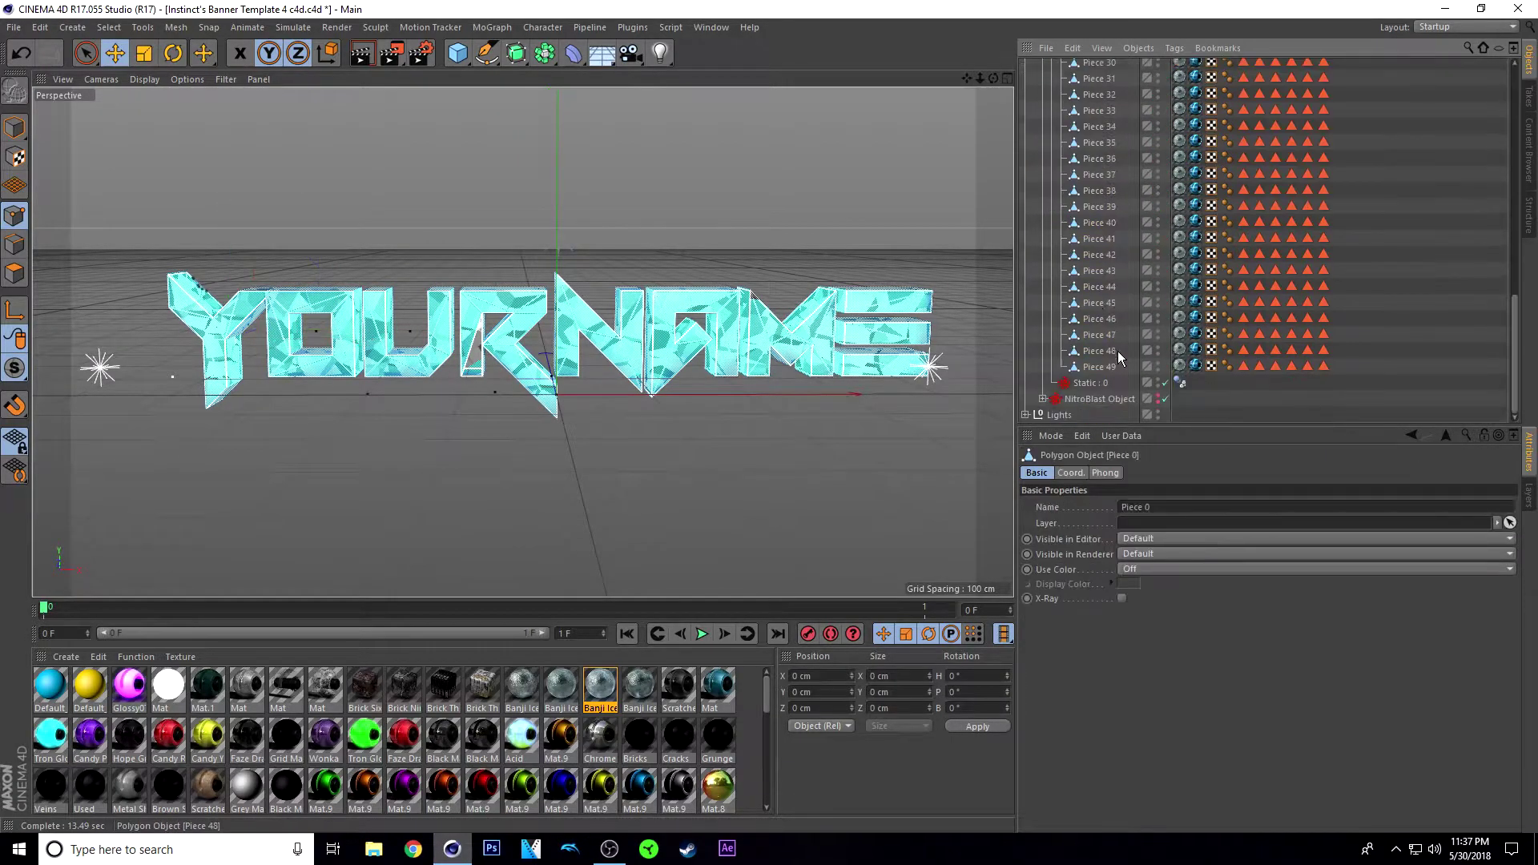
pyautogui.keyDown('shift'); pyautogui.click(1097, 401); pyautogui.keyUp('shift')
pyautogui.scroll(10, 1094, 320)
pyautogui.moveTo(1074, 275); pyautogui.dragTo(1031, 73)
pyautogui.click(1026, 67)
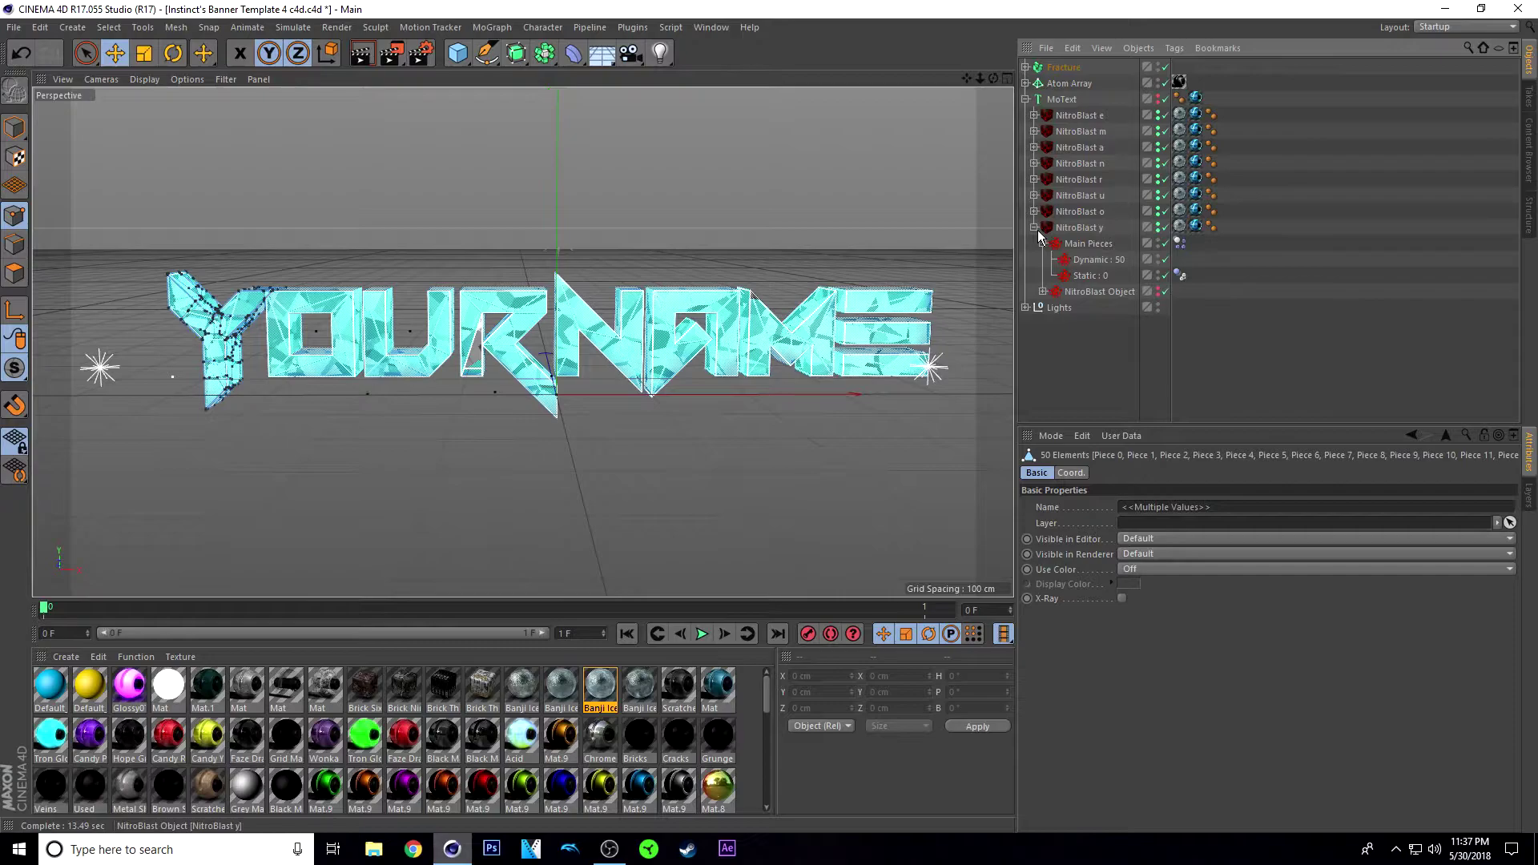
pyautogui.click(1034, 228)
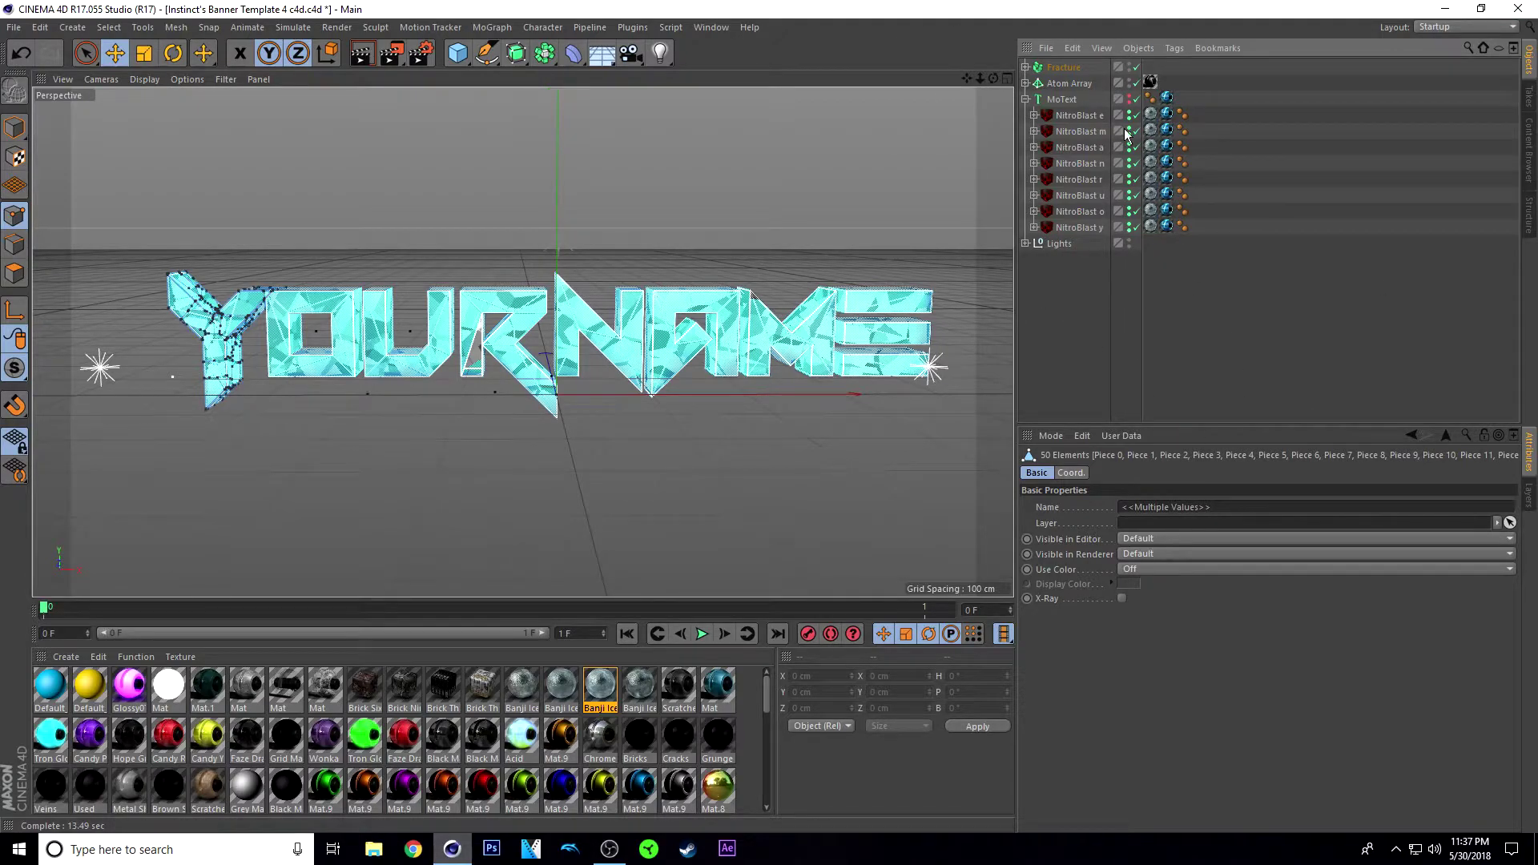
pyautogui.click(1027, 99)
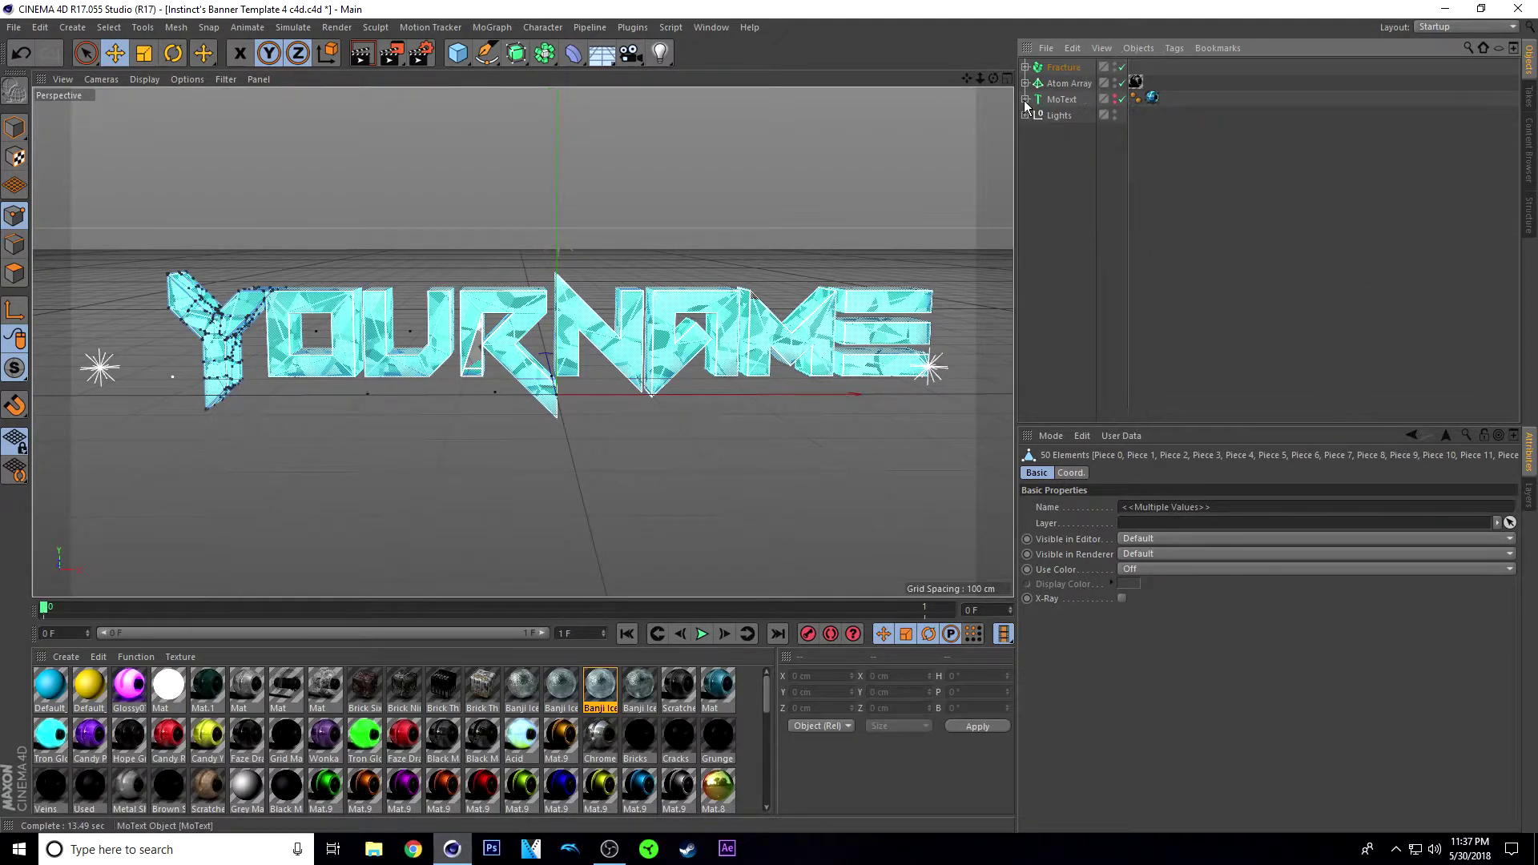
# Add a Random effector to the Fracture object and lower its Strength to 10%
pyautogui.click(1073, 71)
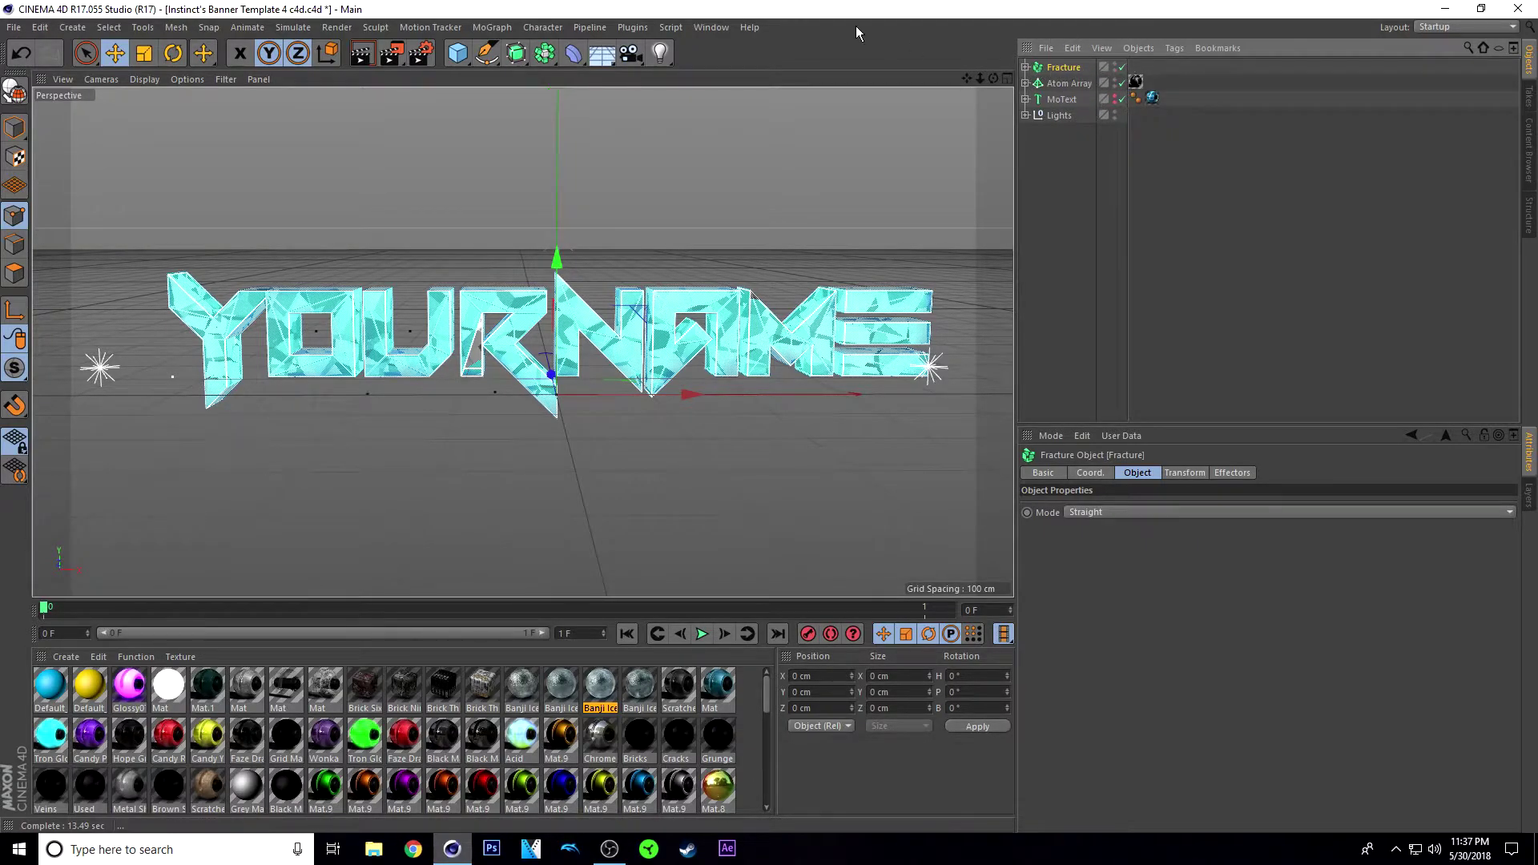
pyautogui.click(493, 27)
pyautogui.moveTo(506, 53)
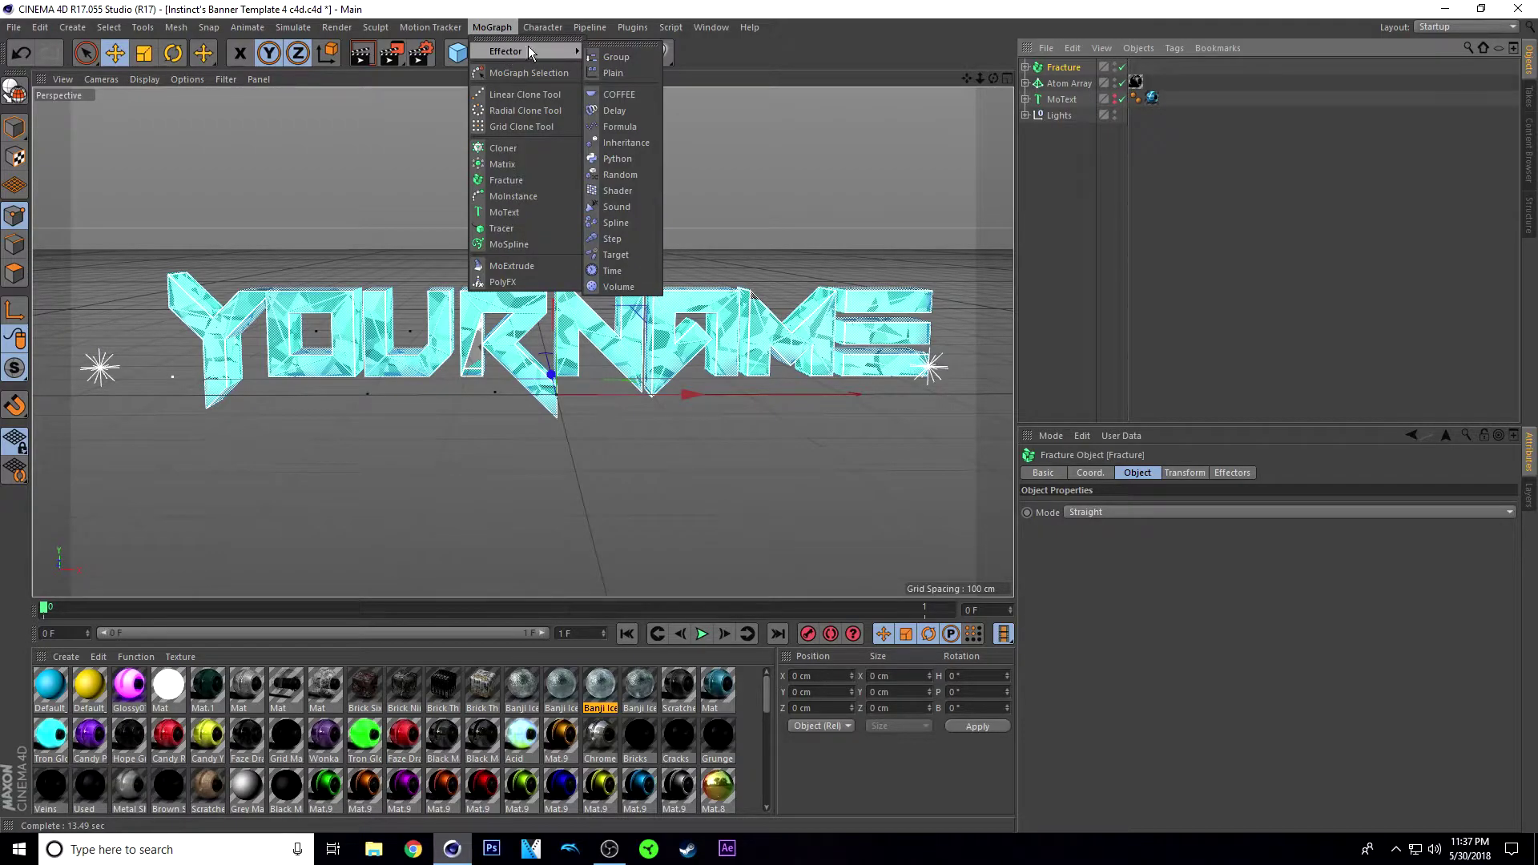
pyautogui.click(633, 177)
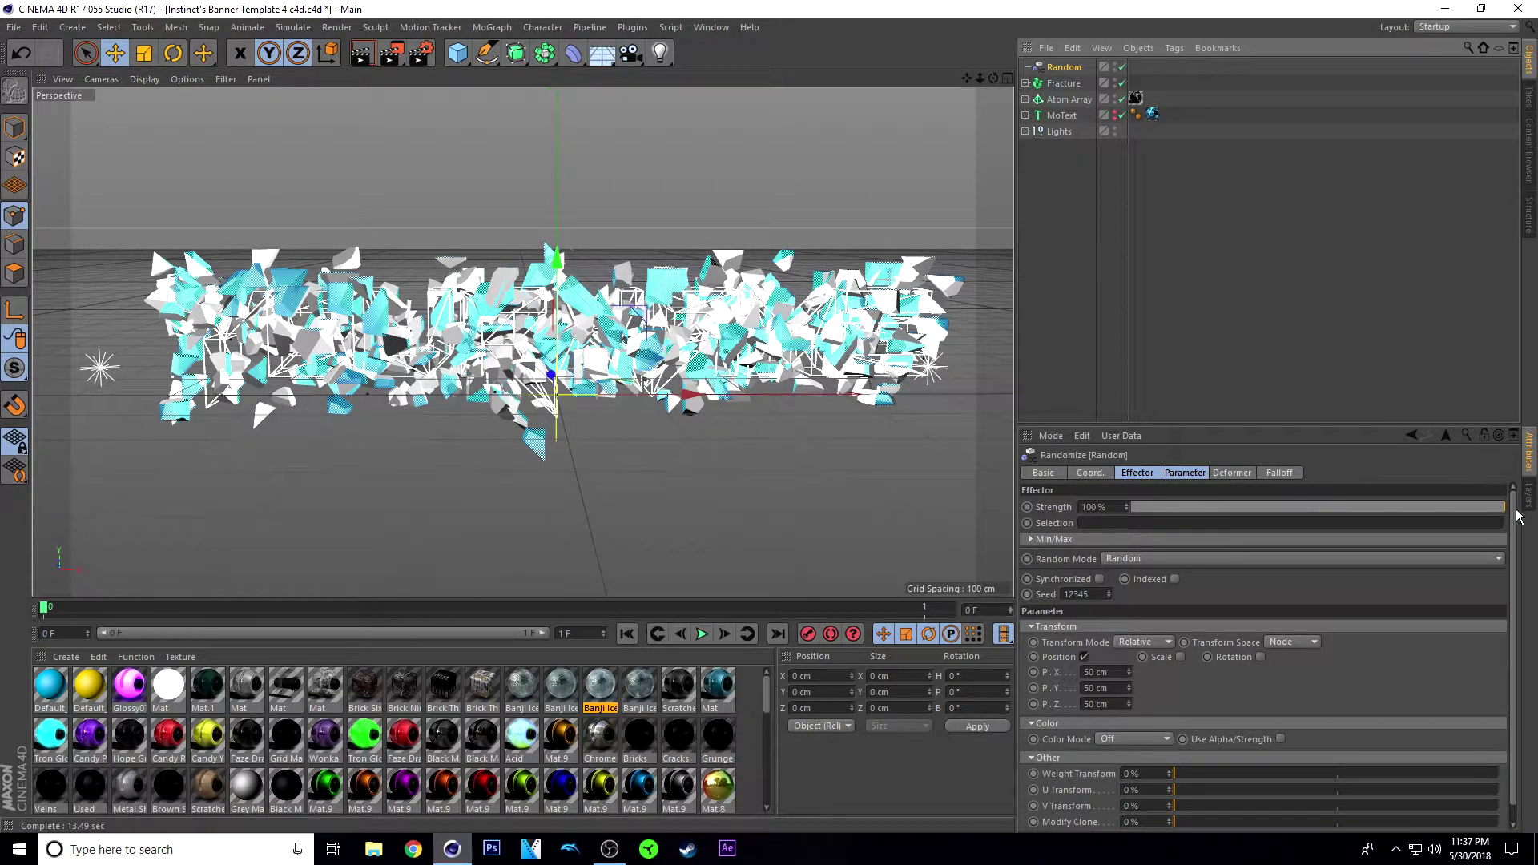
pyautogui.moveTo(1506, 515); pyautogui.dragTo(1170, 566)
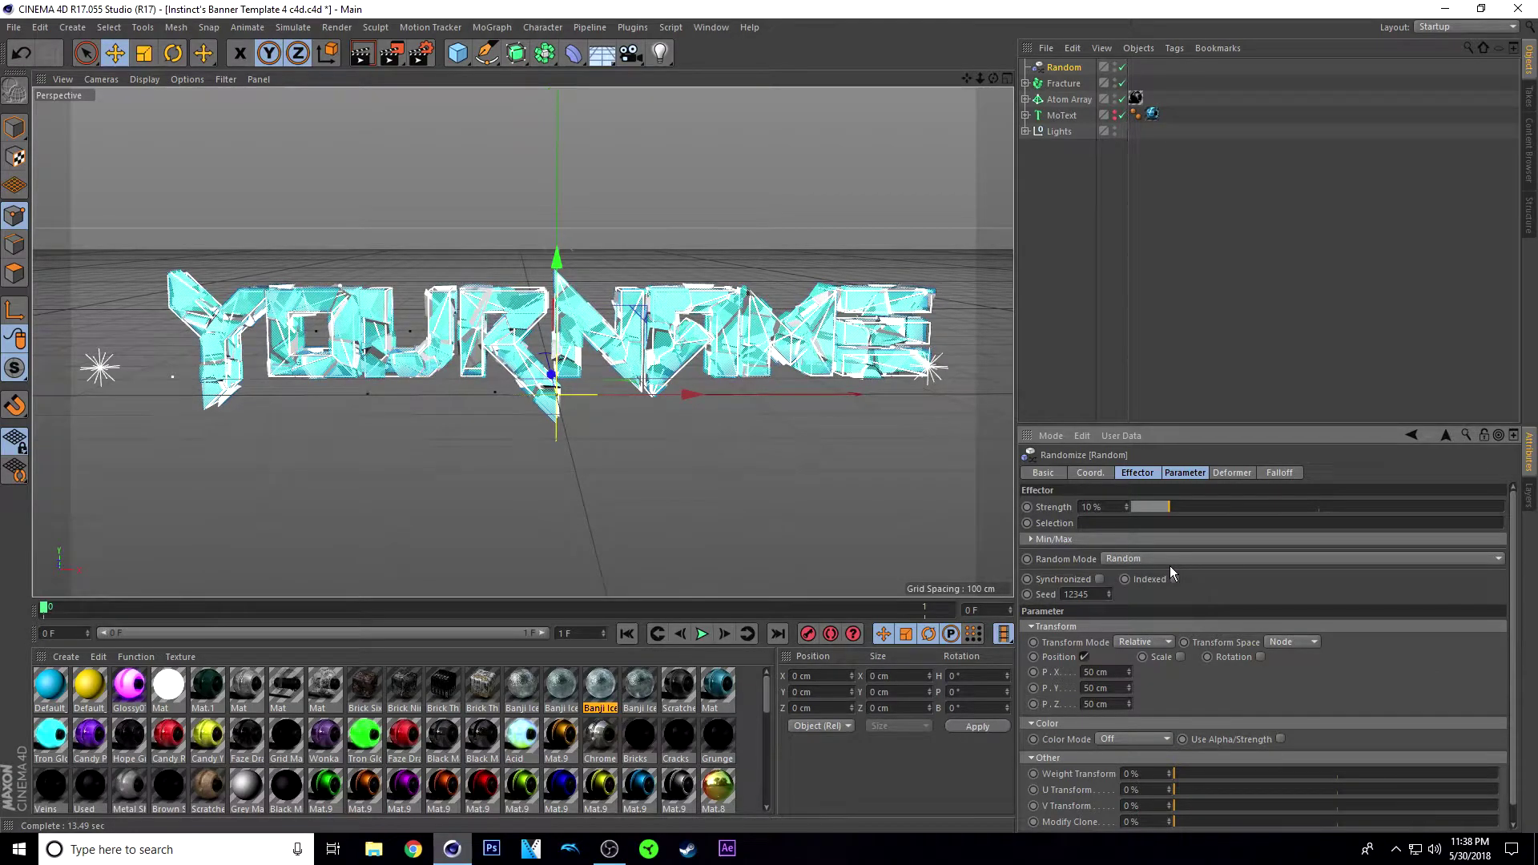
pyautogui.moveTo(1170, 566); pyautogui.dragTo(1168, 523)
# Point the render Save path to Template 4 c4d.png in Pictures, replacing the existing file
pyautogui.click(1060, 246)
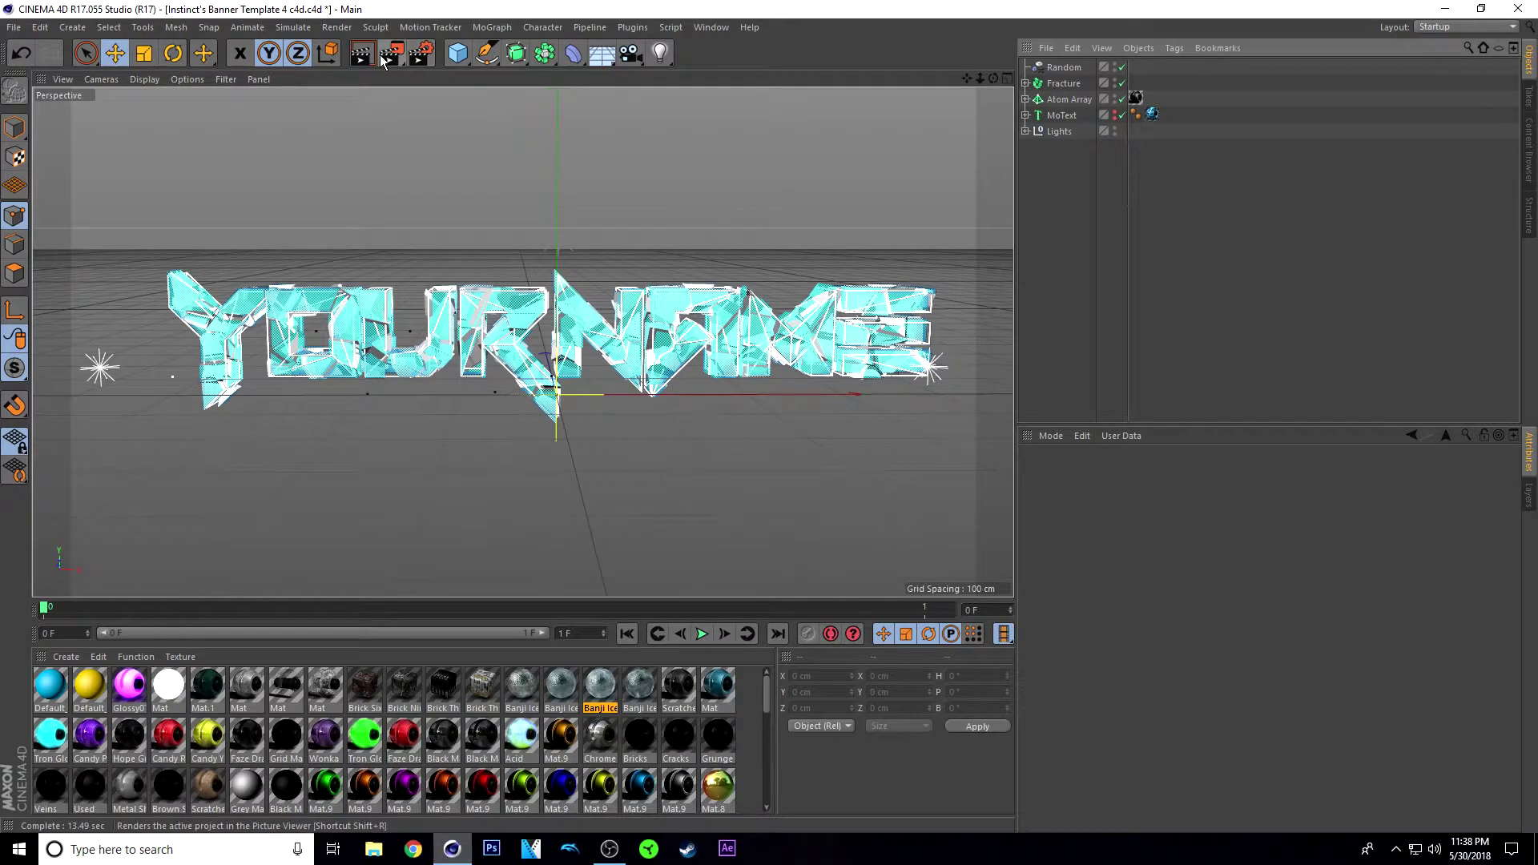
pyautogui.click(423, 56)
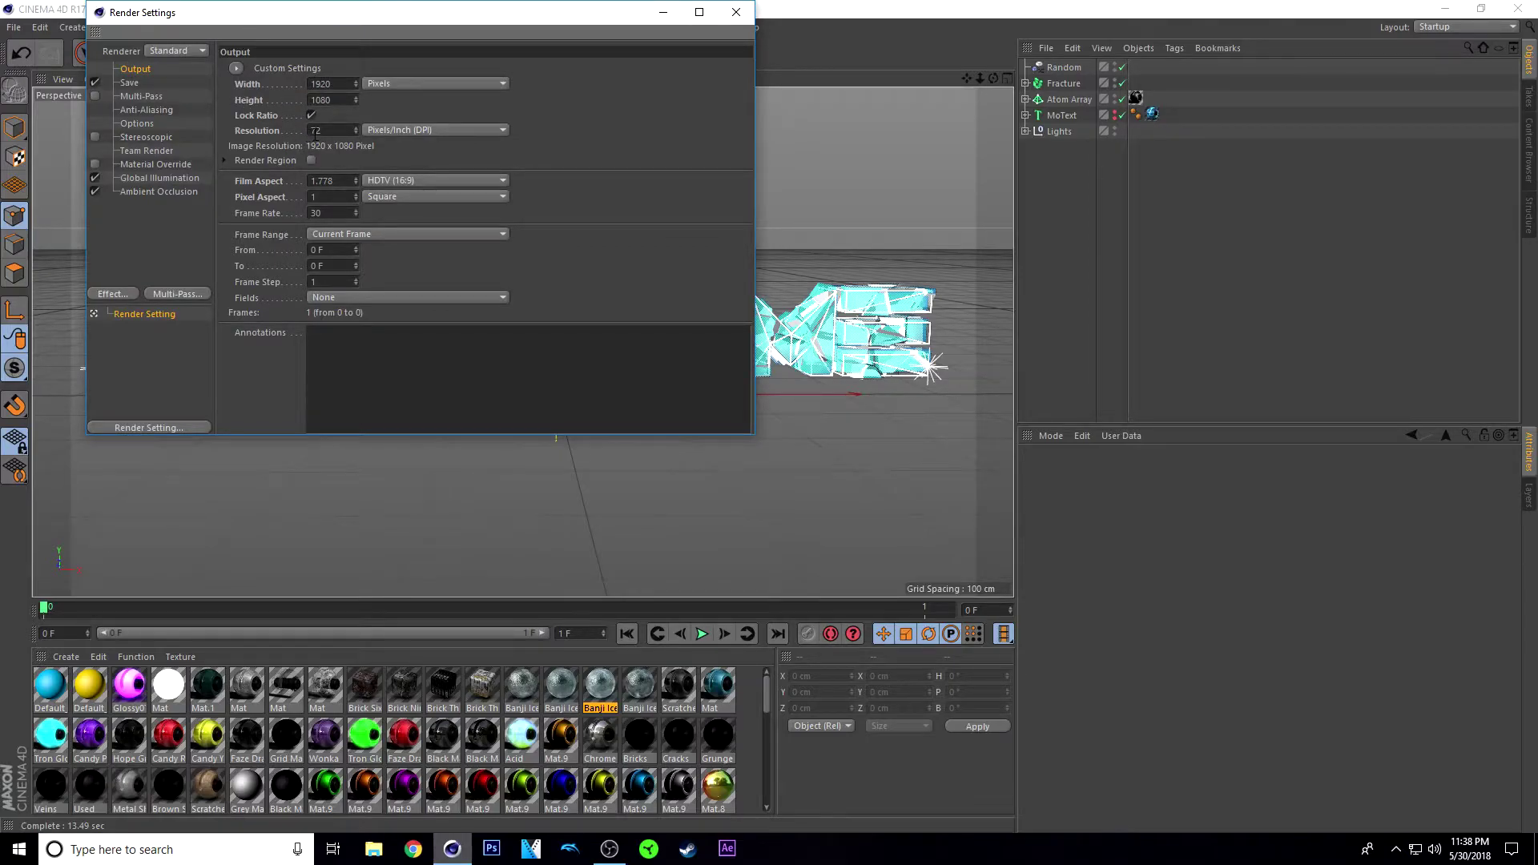
pyautogui.click(129, 83)
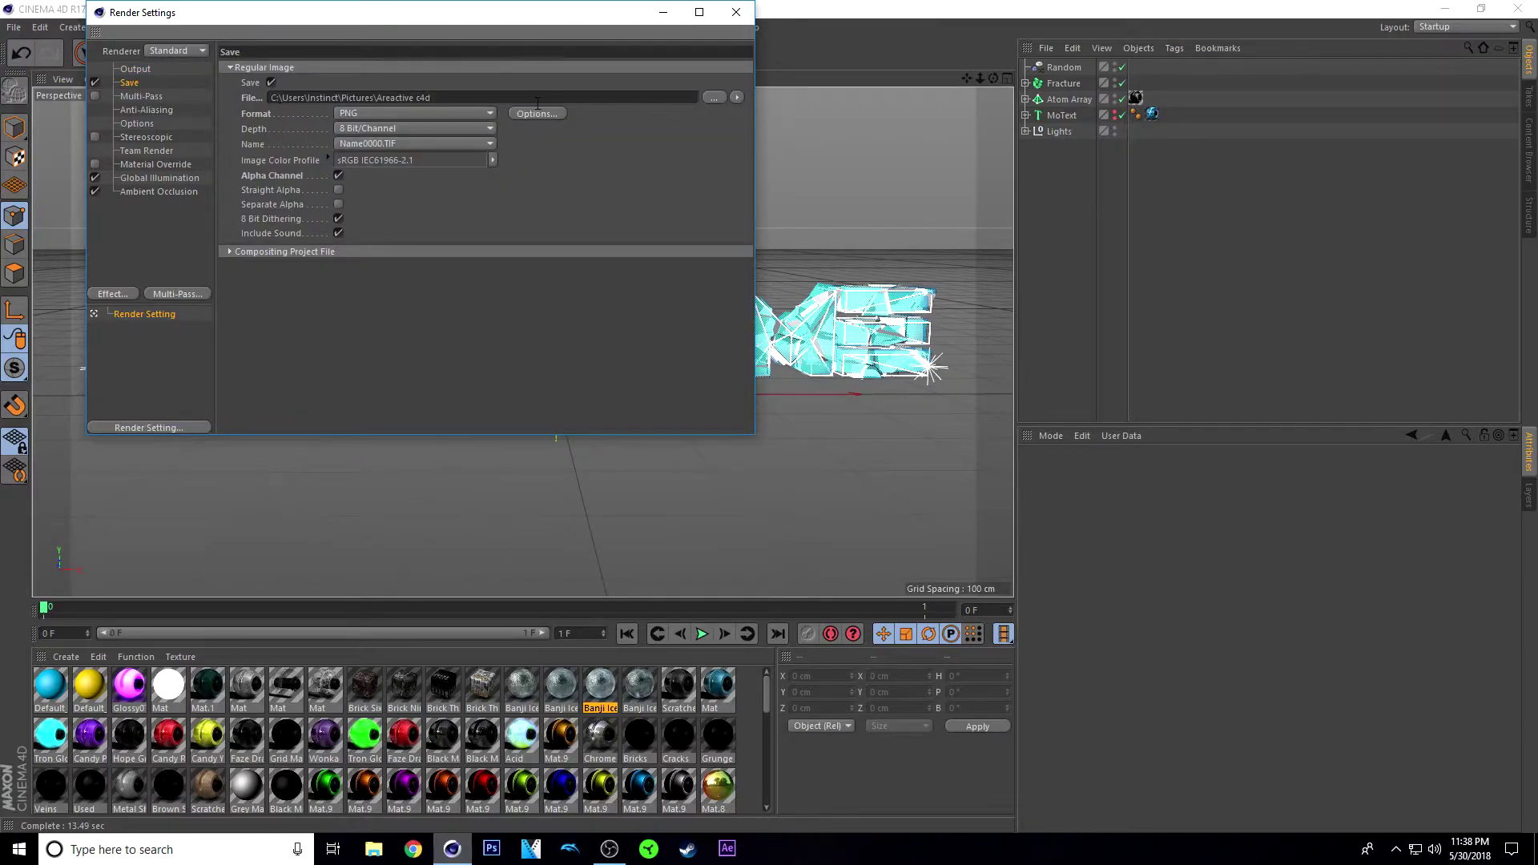
pyautogui.click(710, 97)
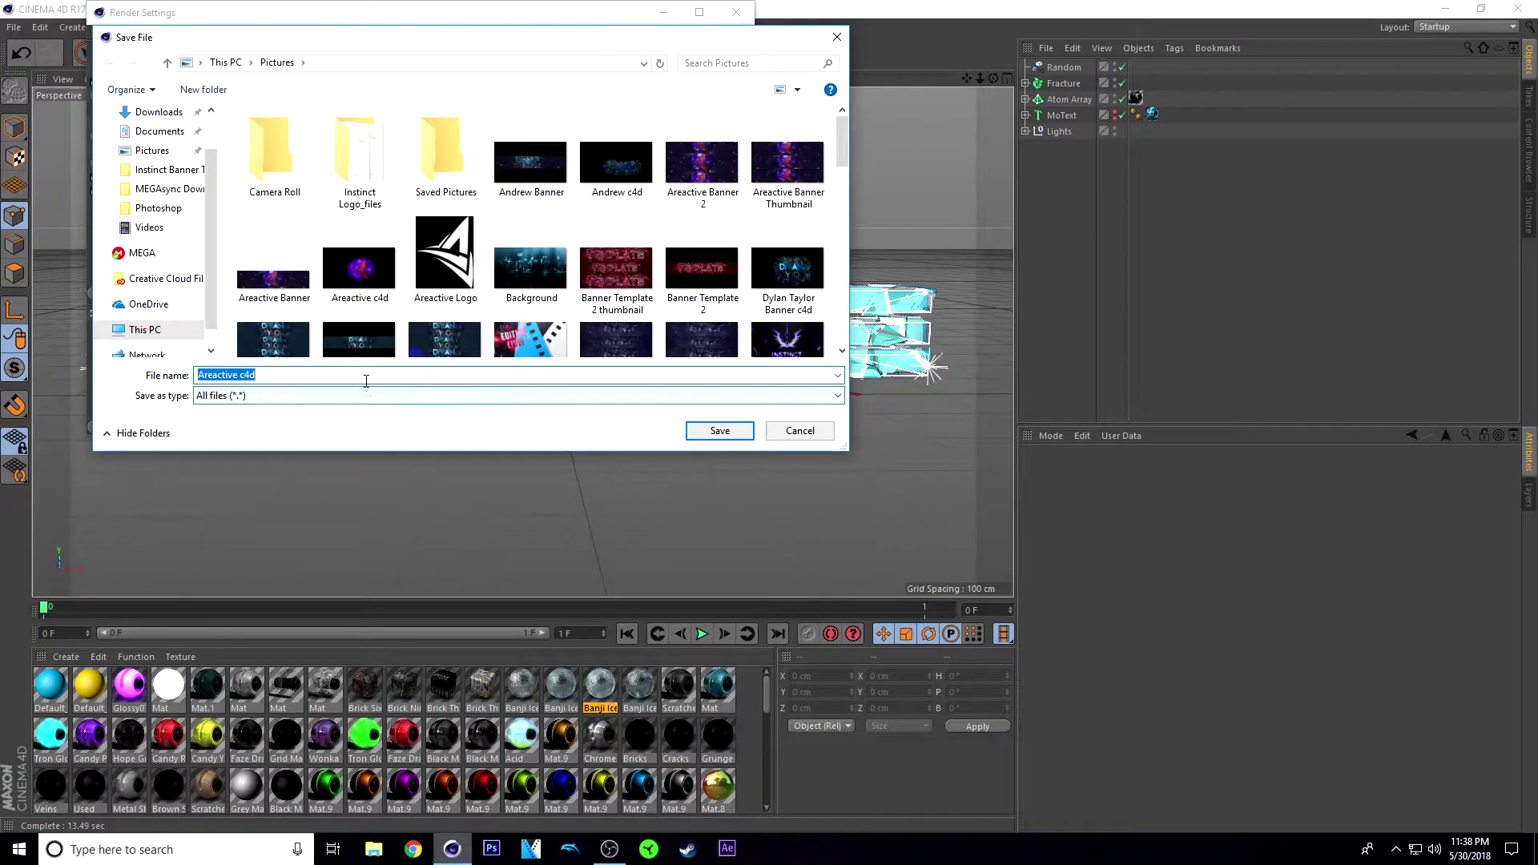
pyautogui.press('BackSpace')
pyautogui.write('Template ')
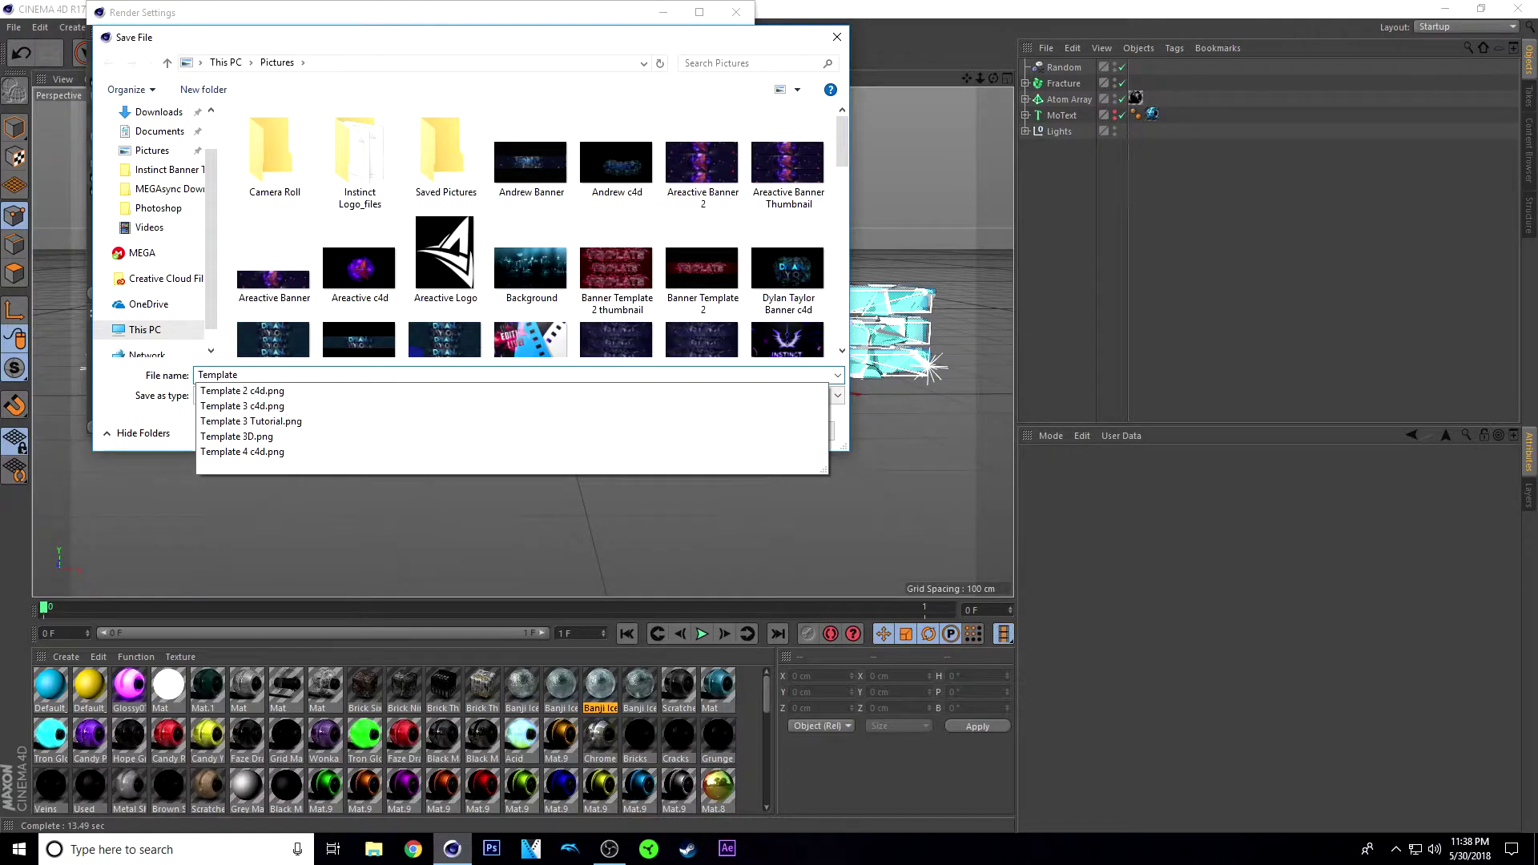
pyautogui.write('4')
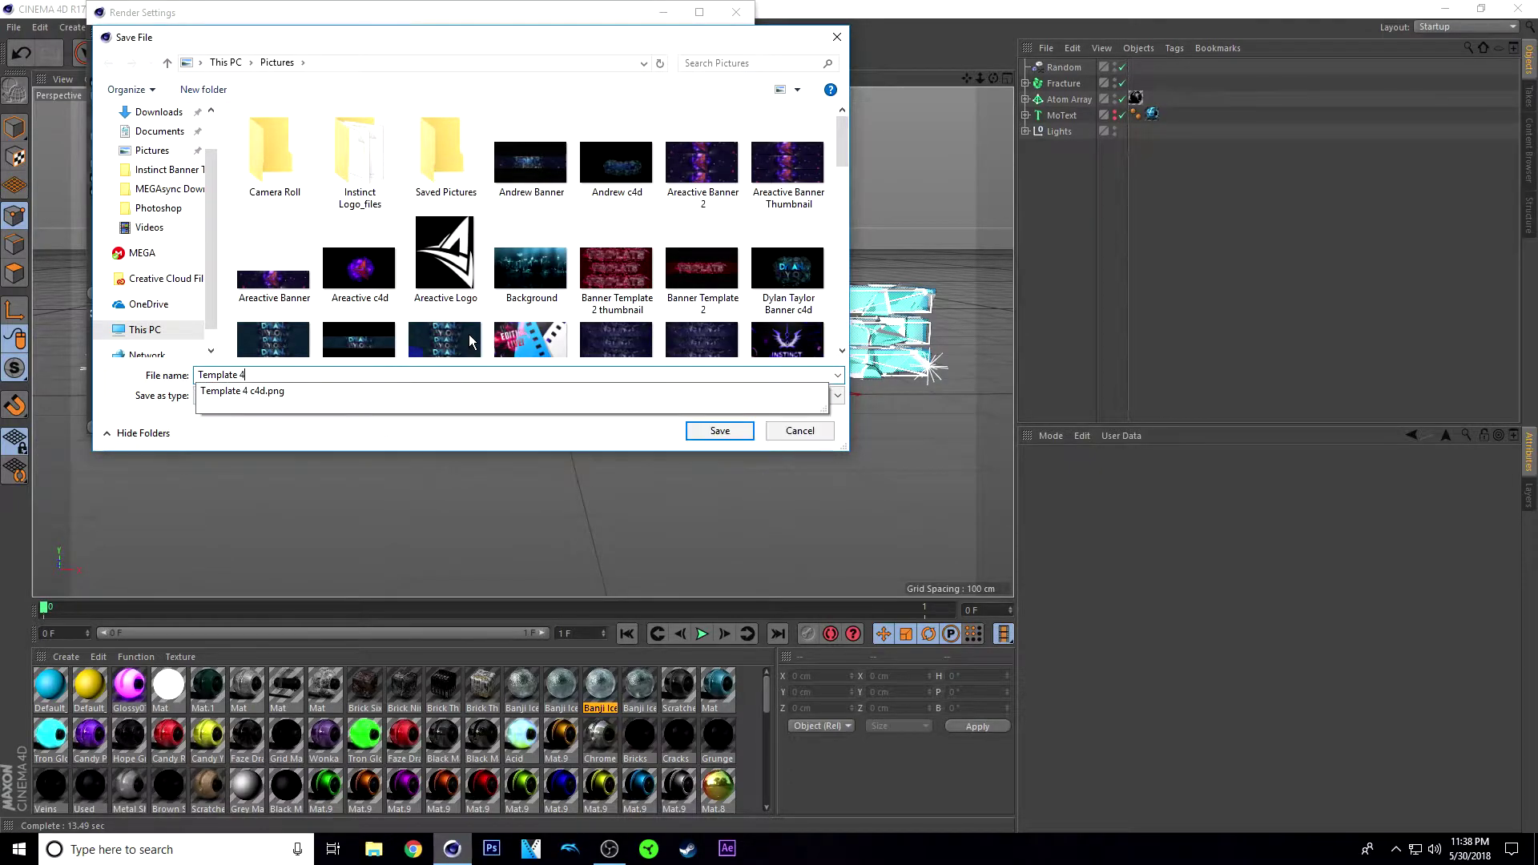
pyautogui.click(282, 393)
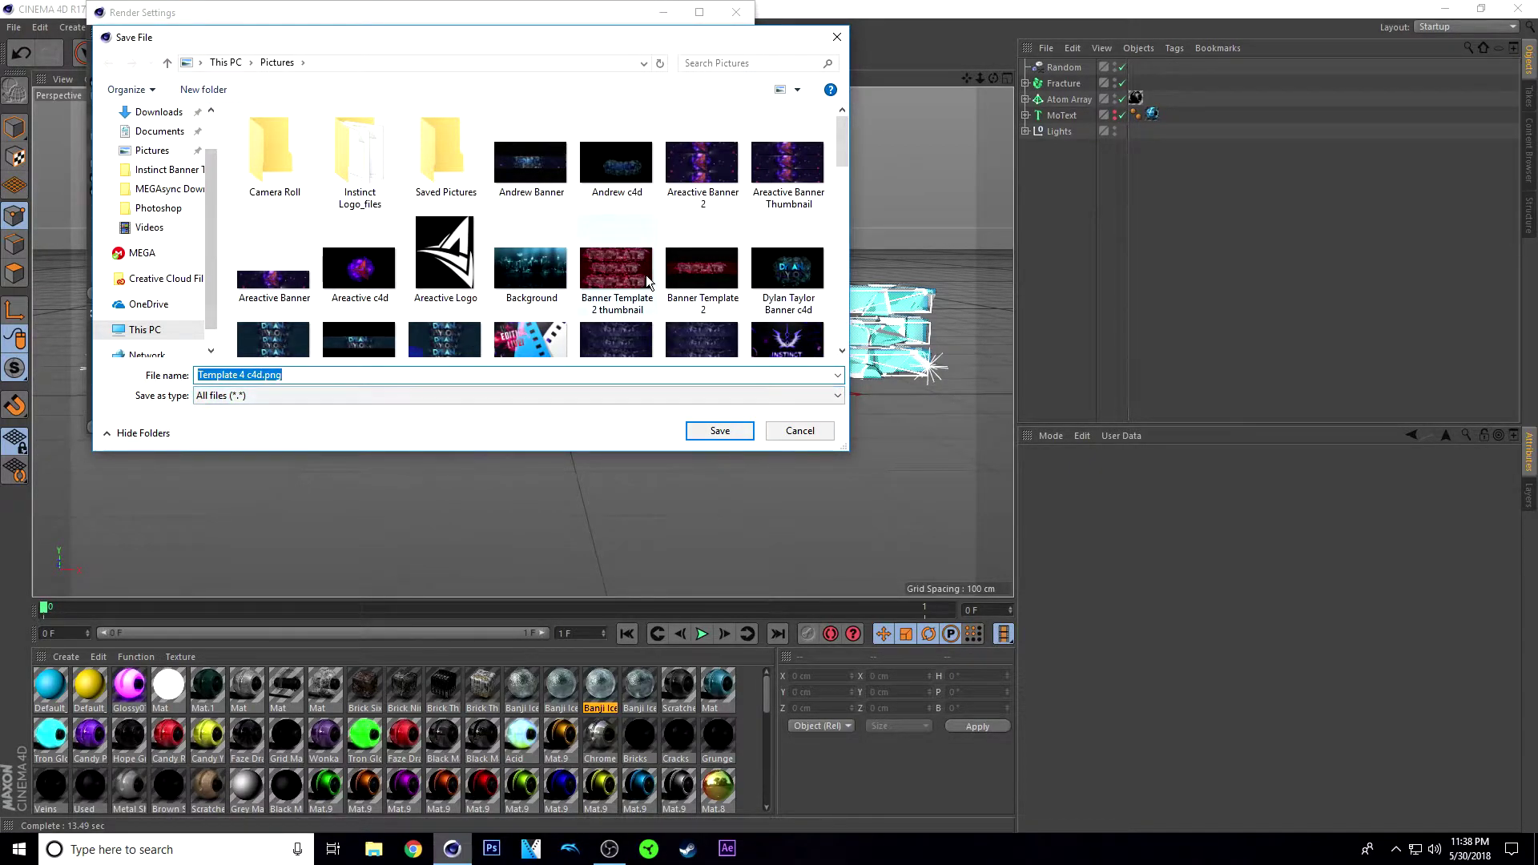
pyautogui.click(731, 434)
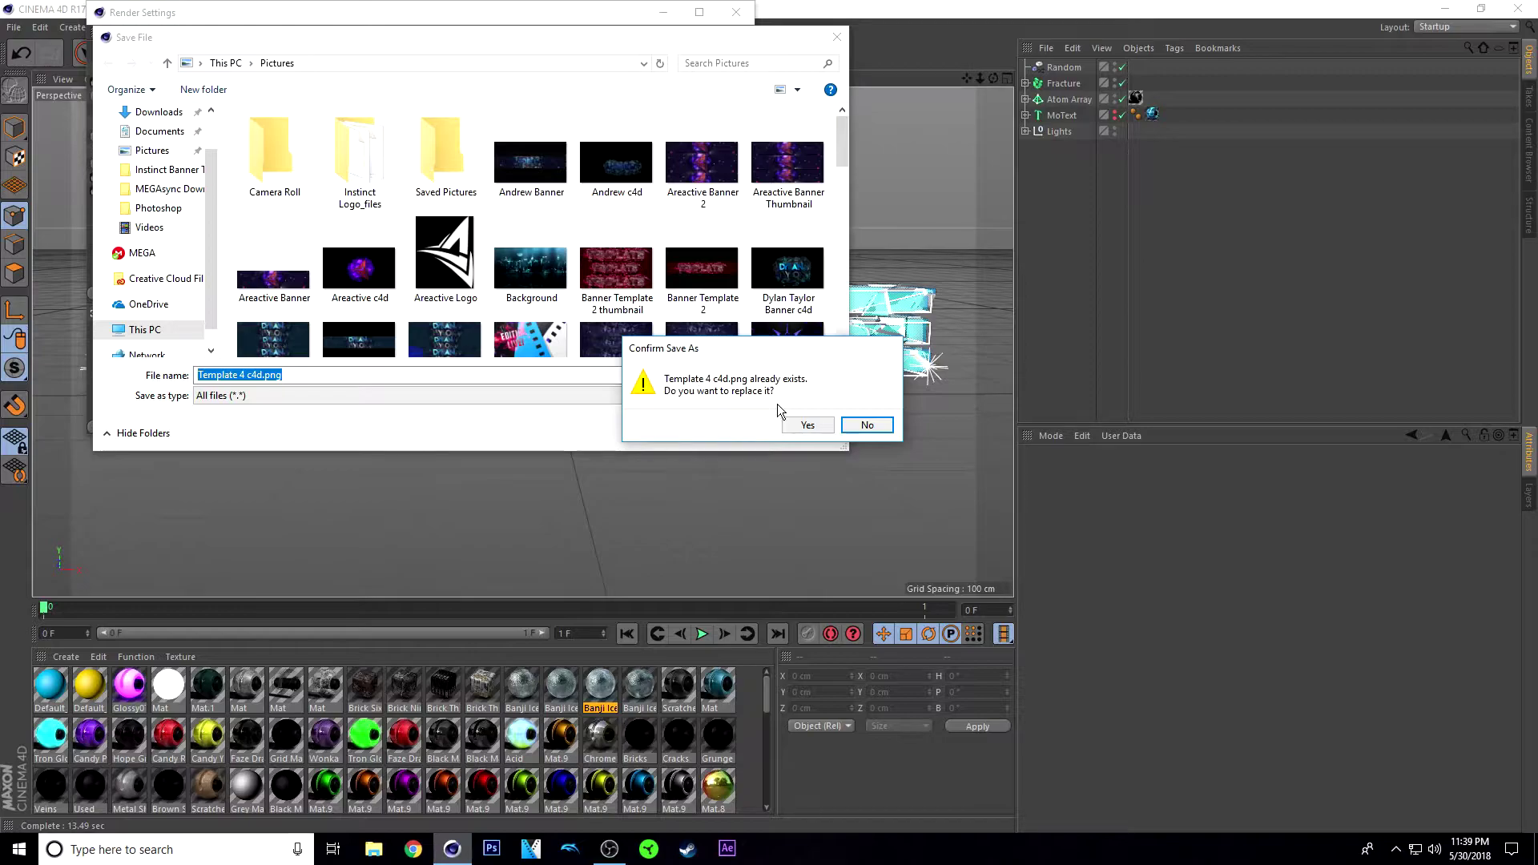
pyautogui.click(806, 425)
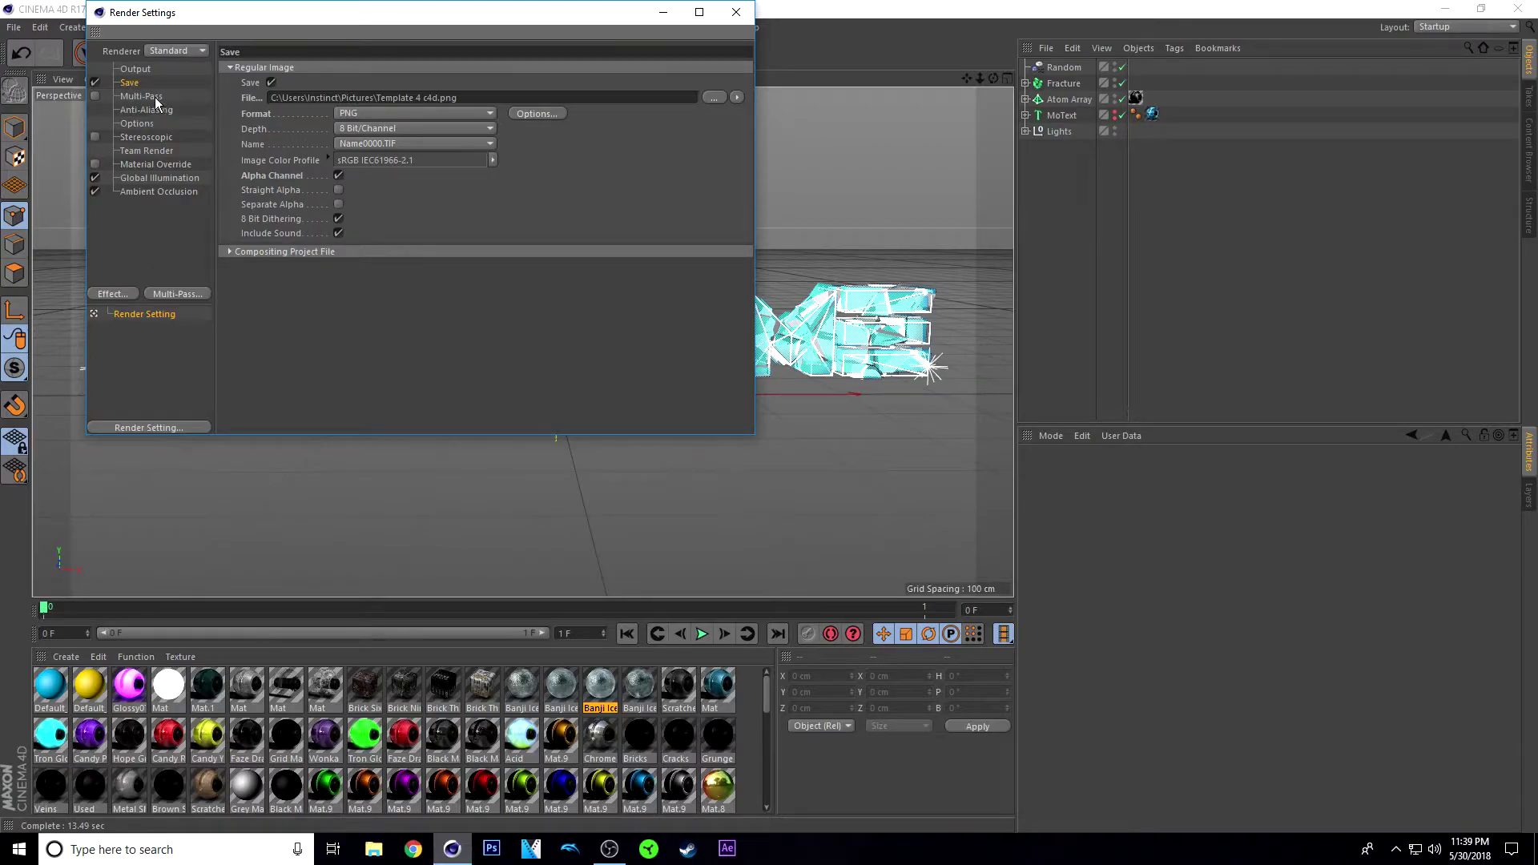
pyautogui.click(149, 70)
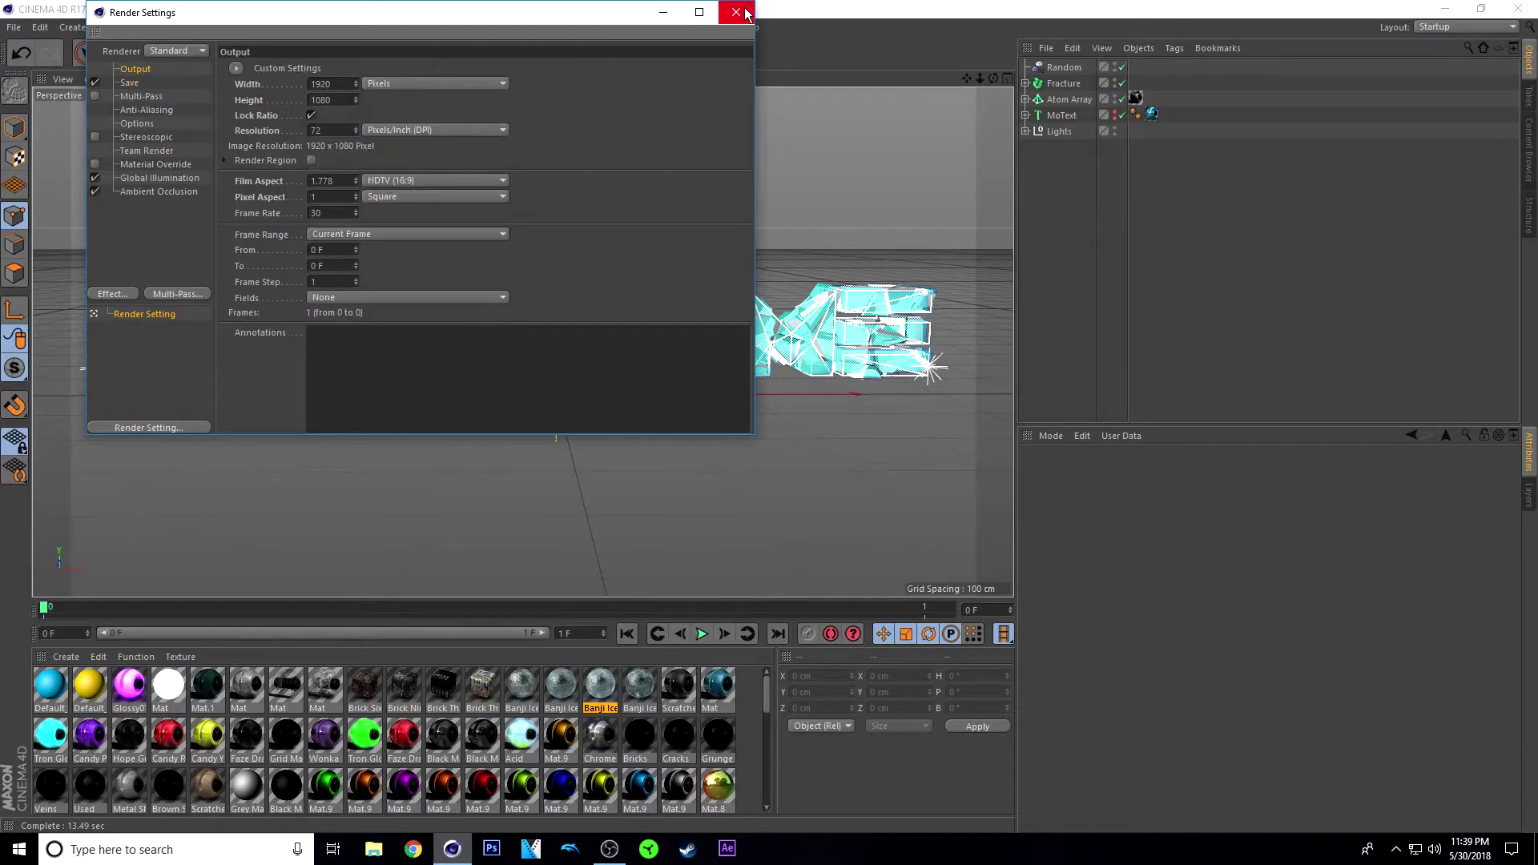
pyautogui.click(737, 12)
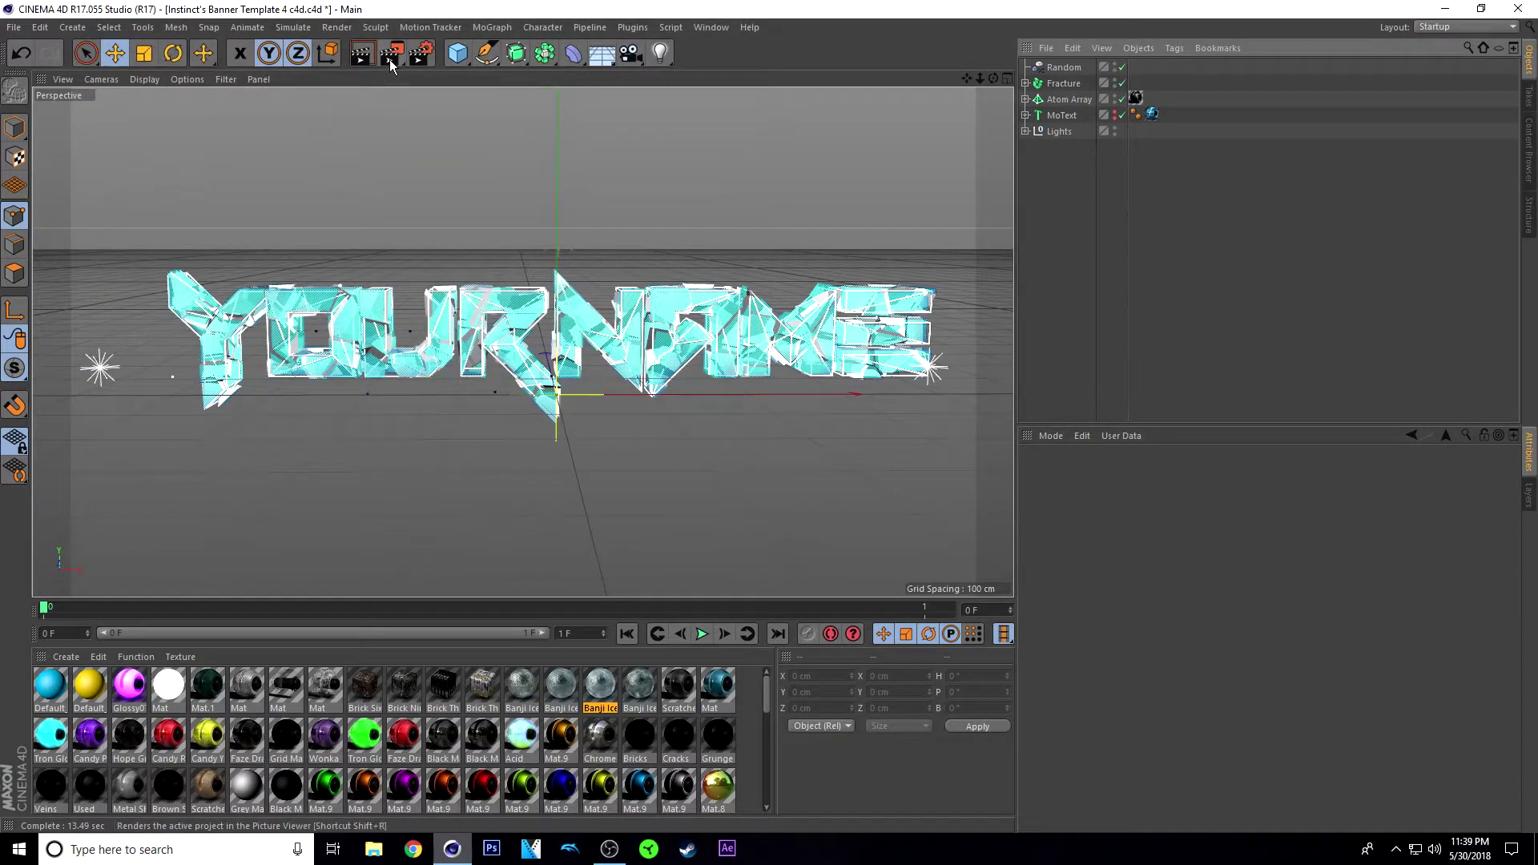
# Render to the Picture Viewer and confirm overwriting Template 4 c4d.png
pyautogui.click(392, 54)
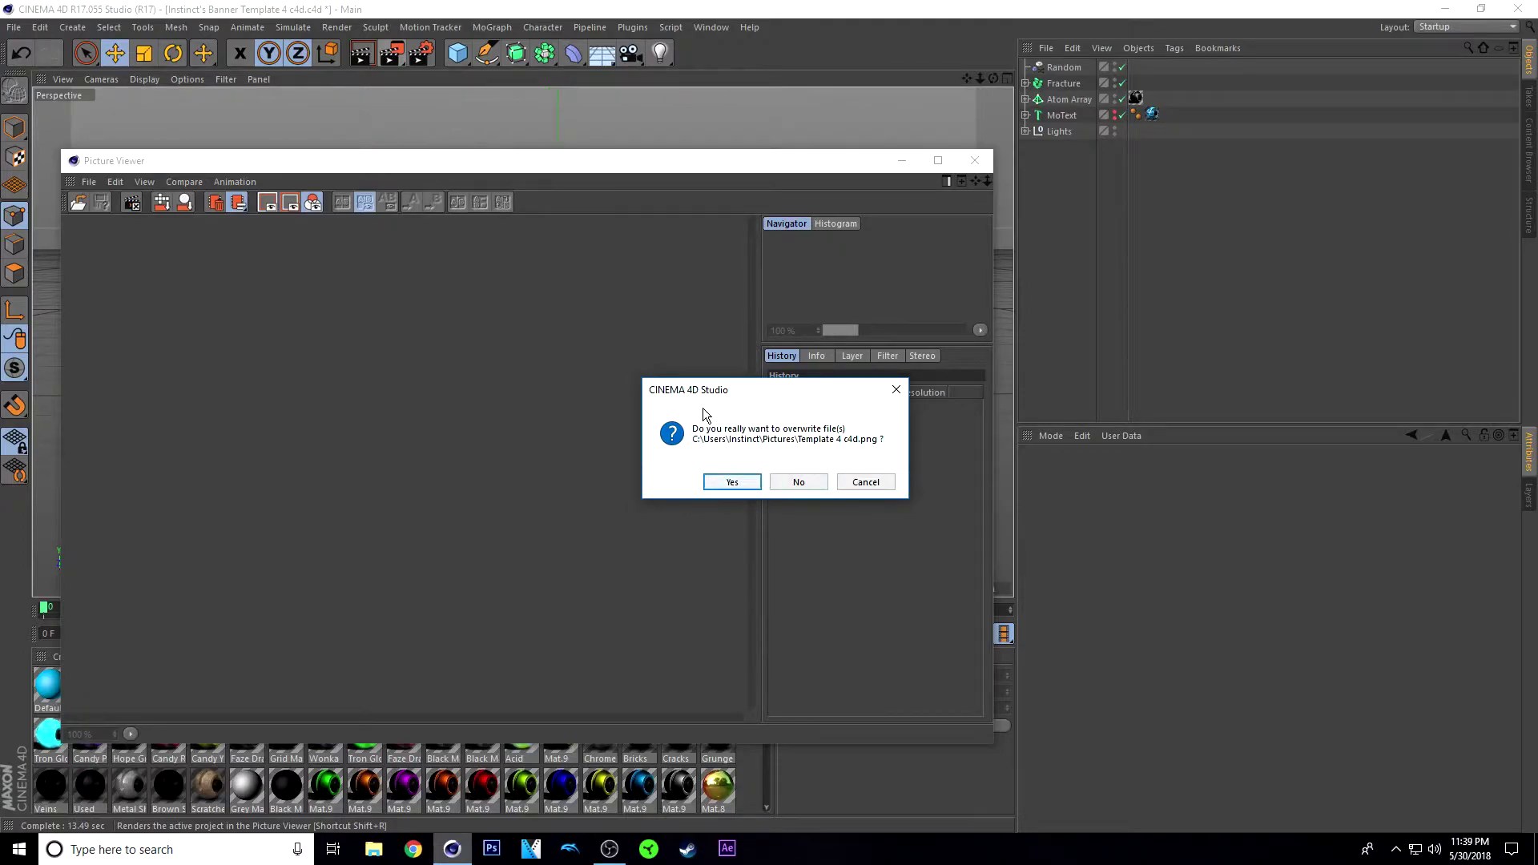
pyautogui.click(734, 483)
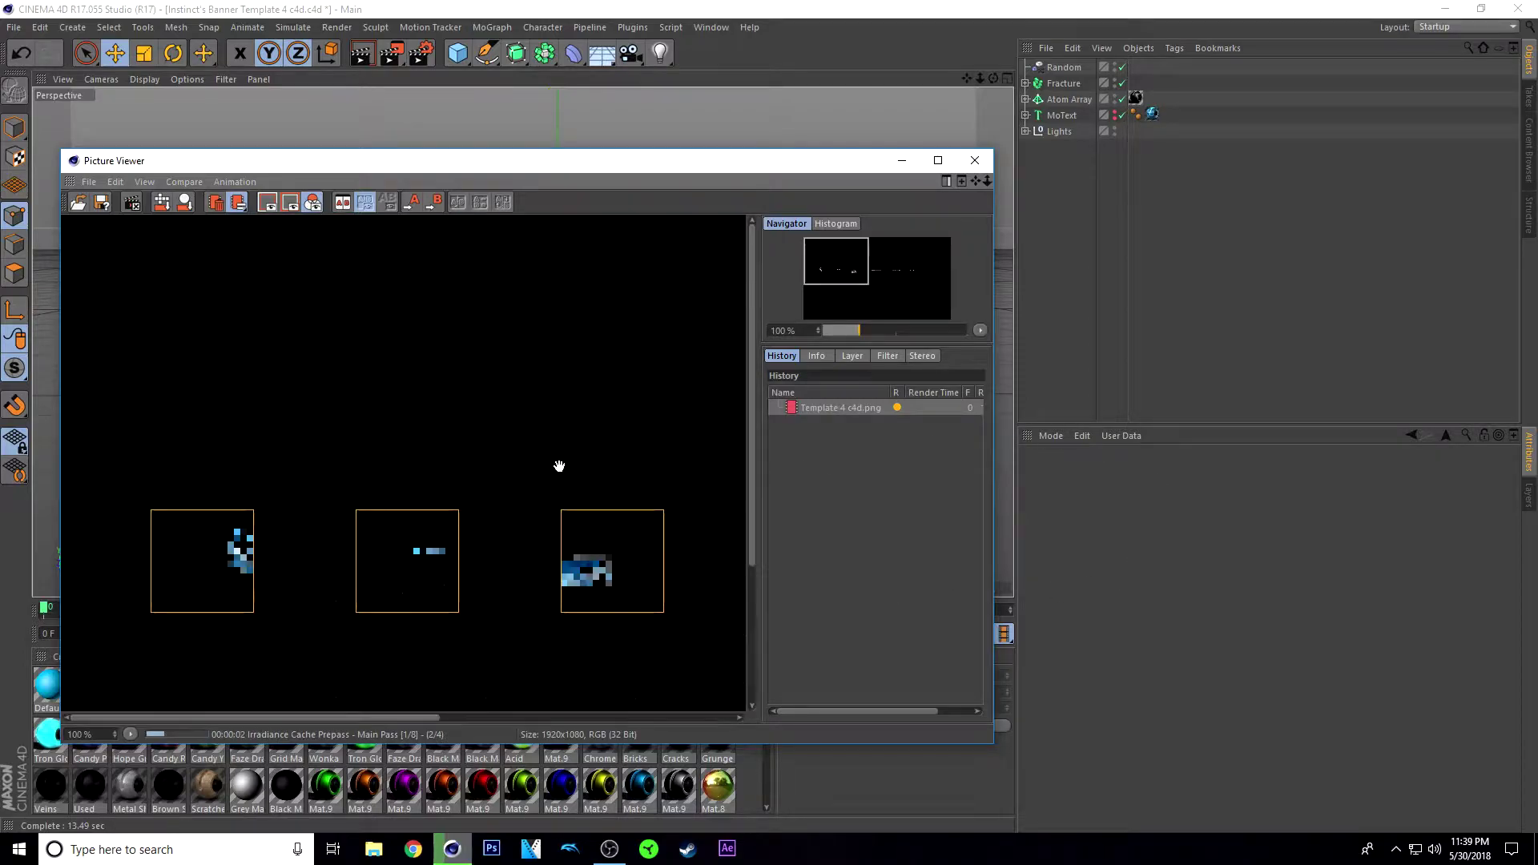
pyautogui.scroll(-4, 520, 464)
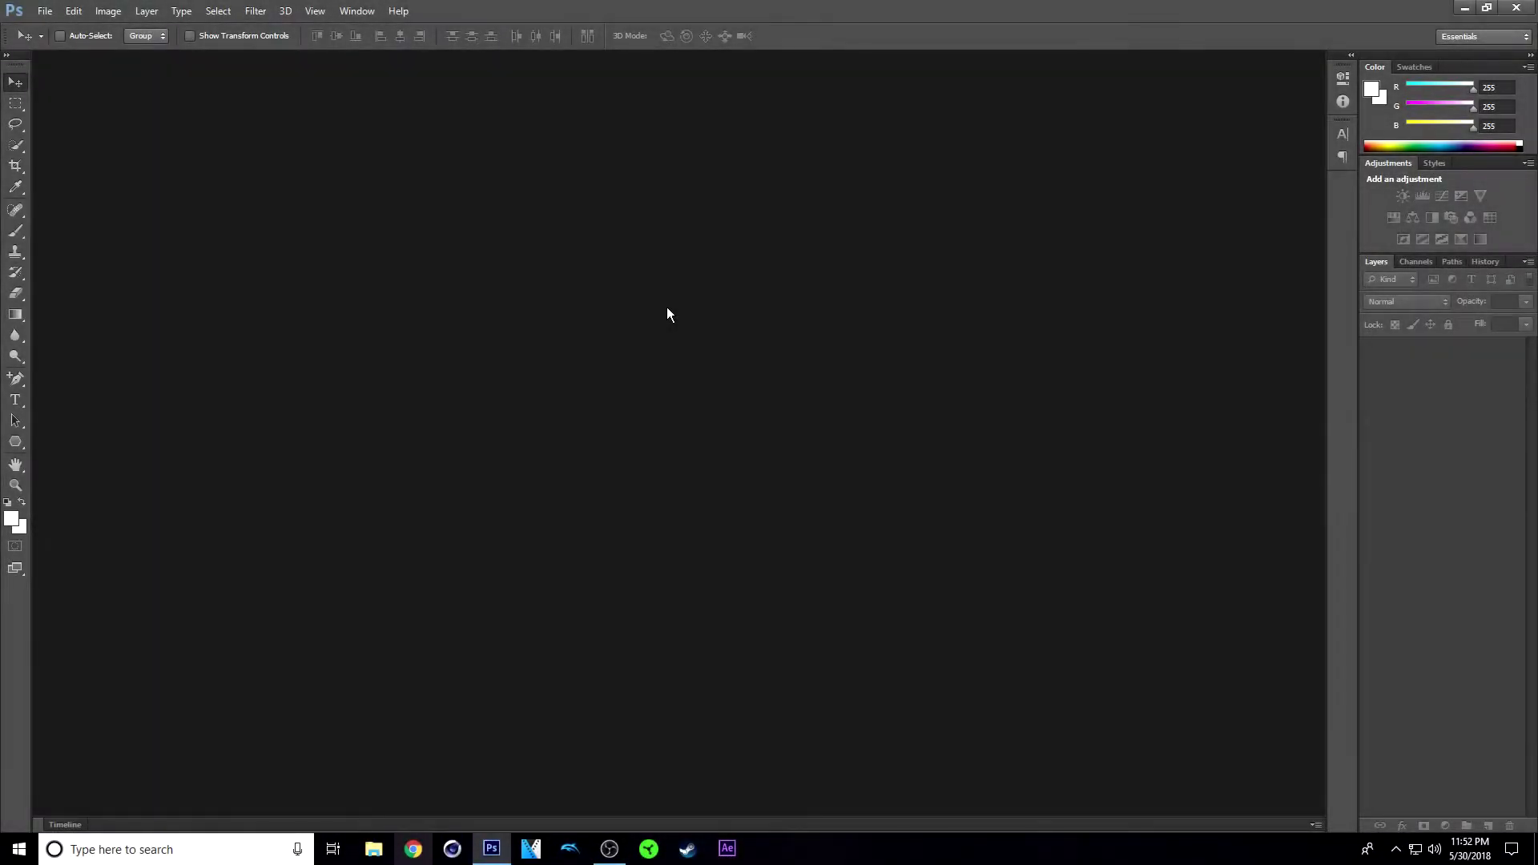
# Open Instinct's Banner Template 4.psd from the Instinct Banner Template 4 folder via File > Open
pyautogui.click(45, 10)
pyautogui.click(66, 46)
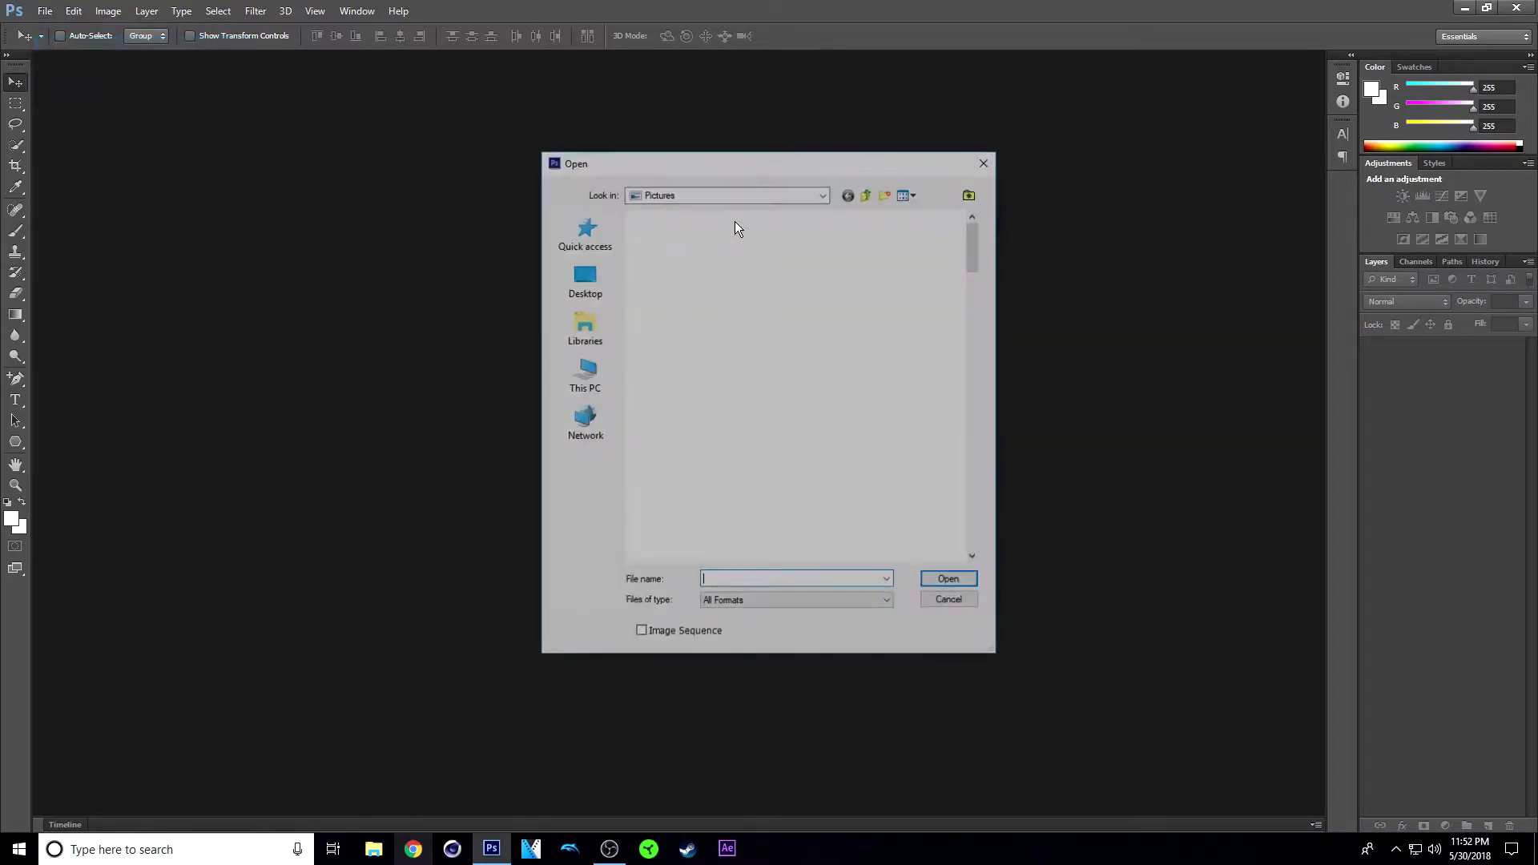
pyautogui.click(761, 190)
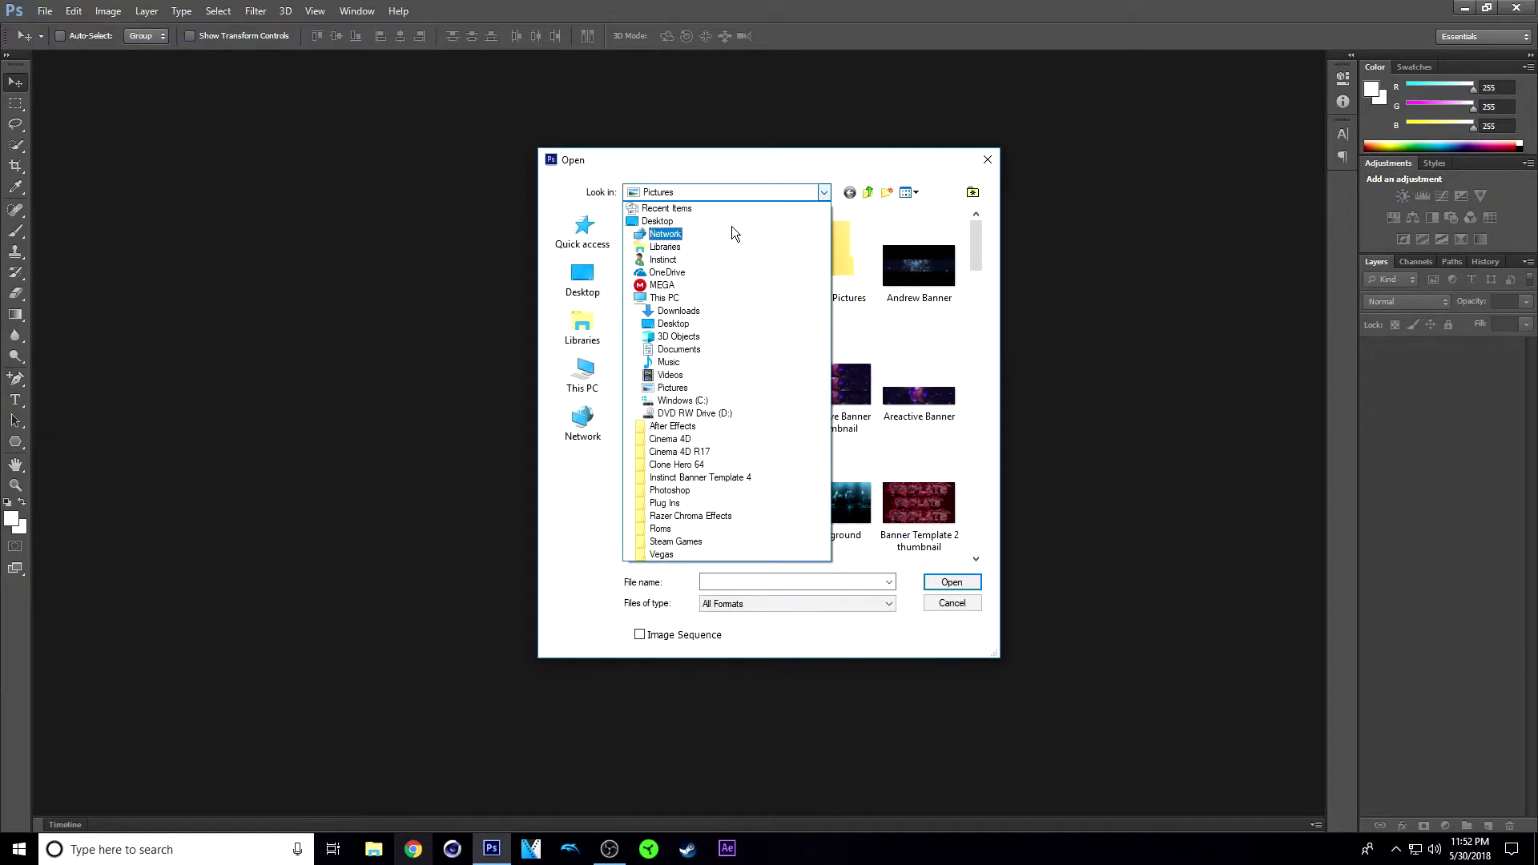
pyautogui.click(741, 477)
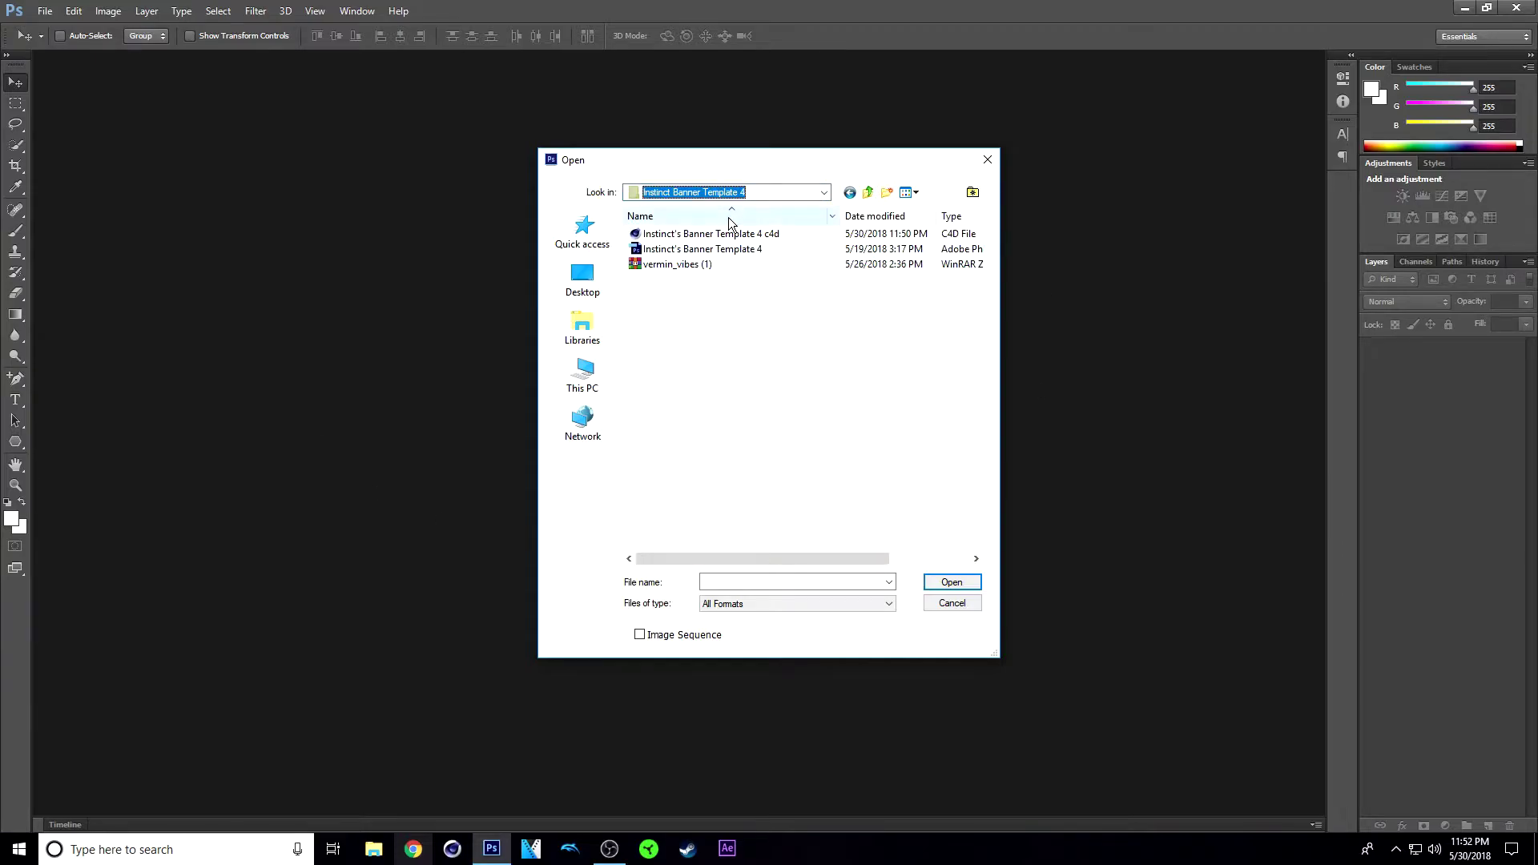
pyautogui.doubleClick(735, 251)
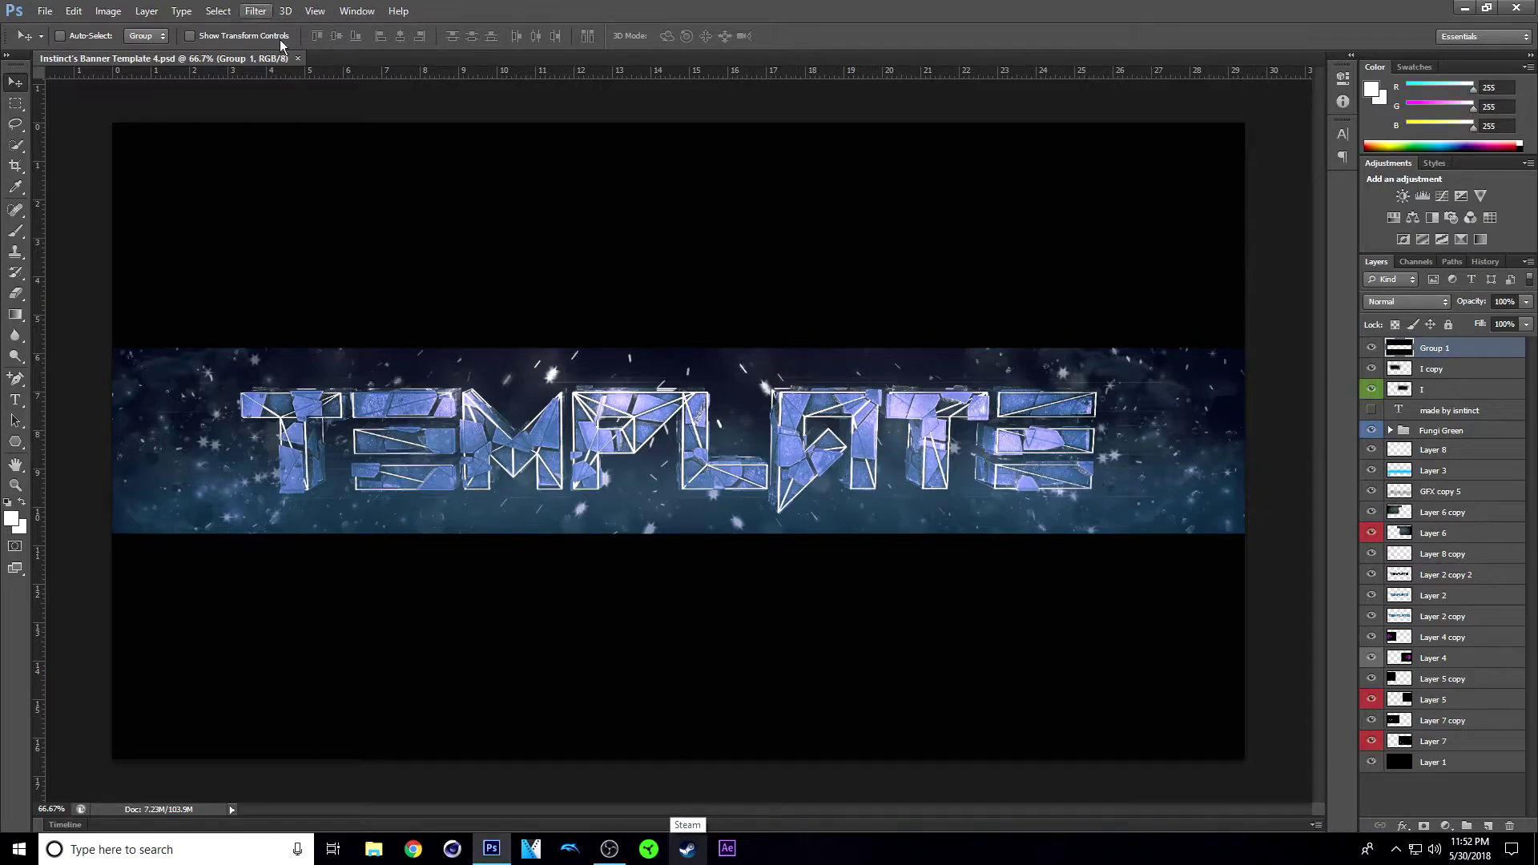
# Open Template 4 c4d.png from the Pictures folder in its own document tab
pyautogui.click(45, 11)
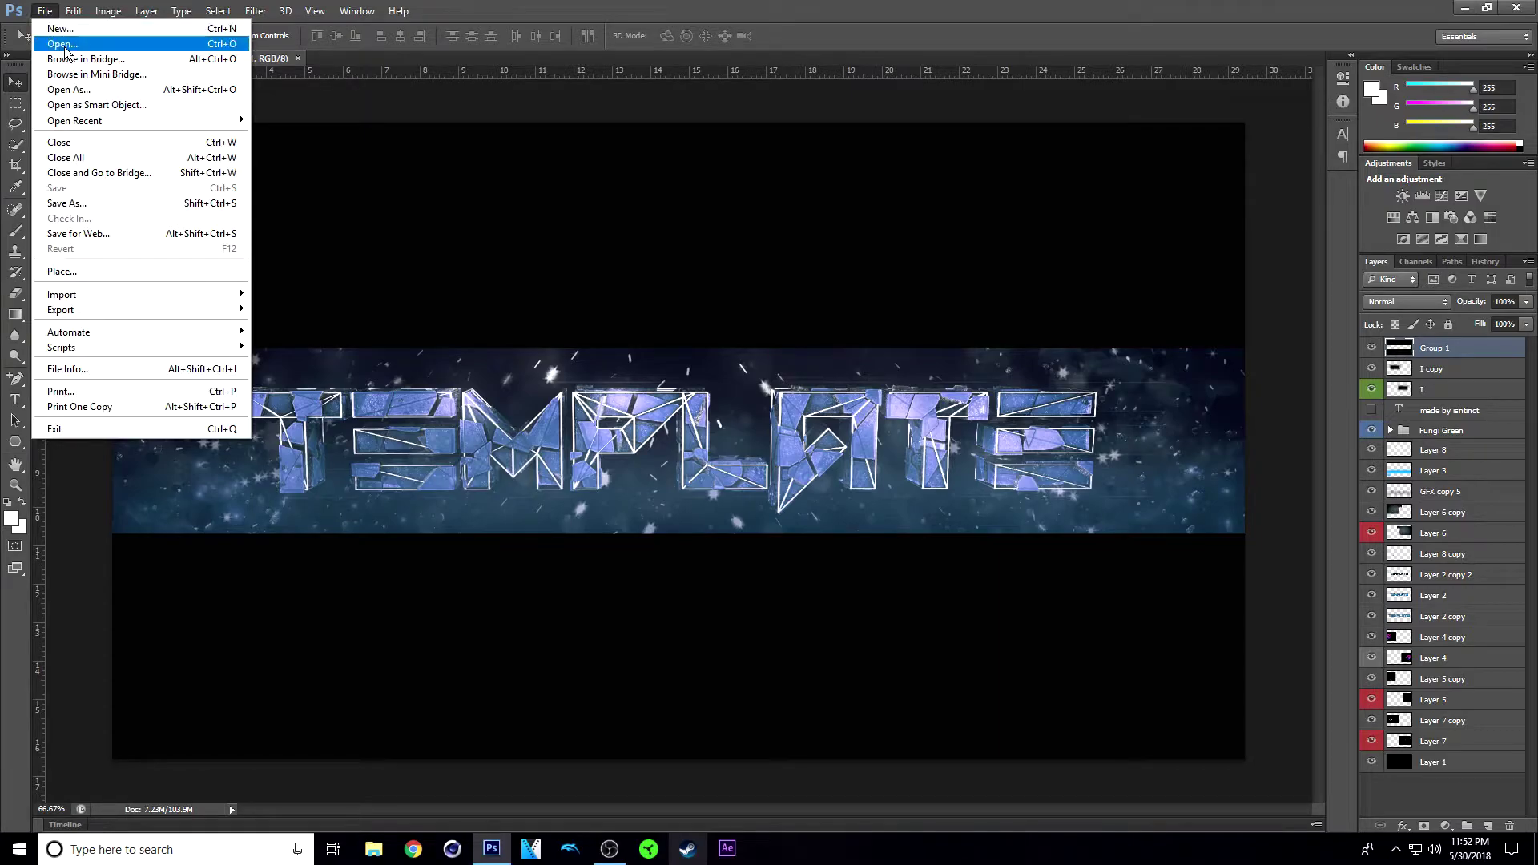
pyautogui.click(75, 47)
pyautogui.click(709, 192)
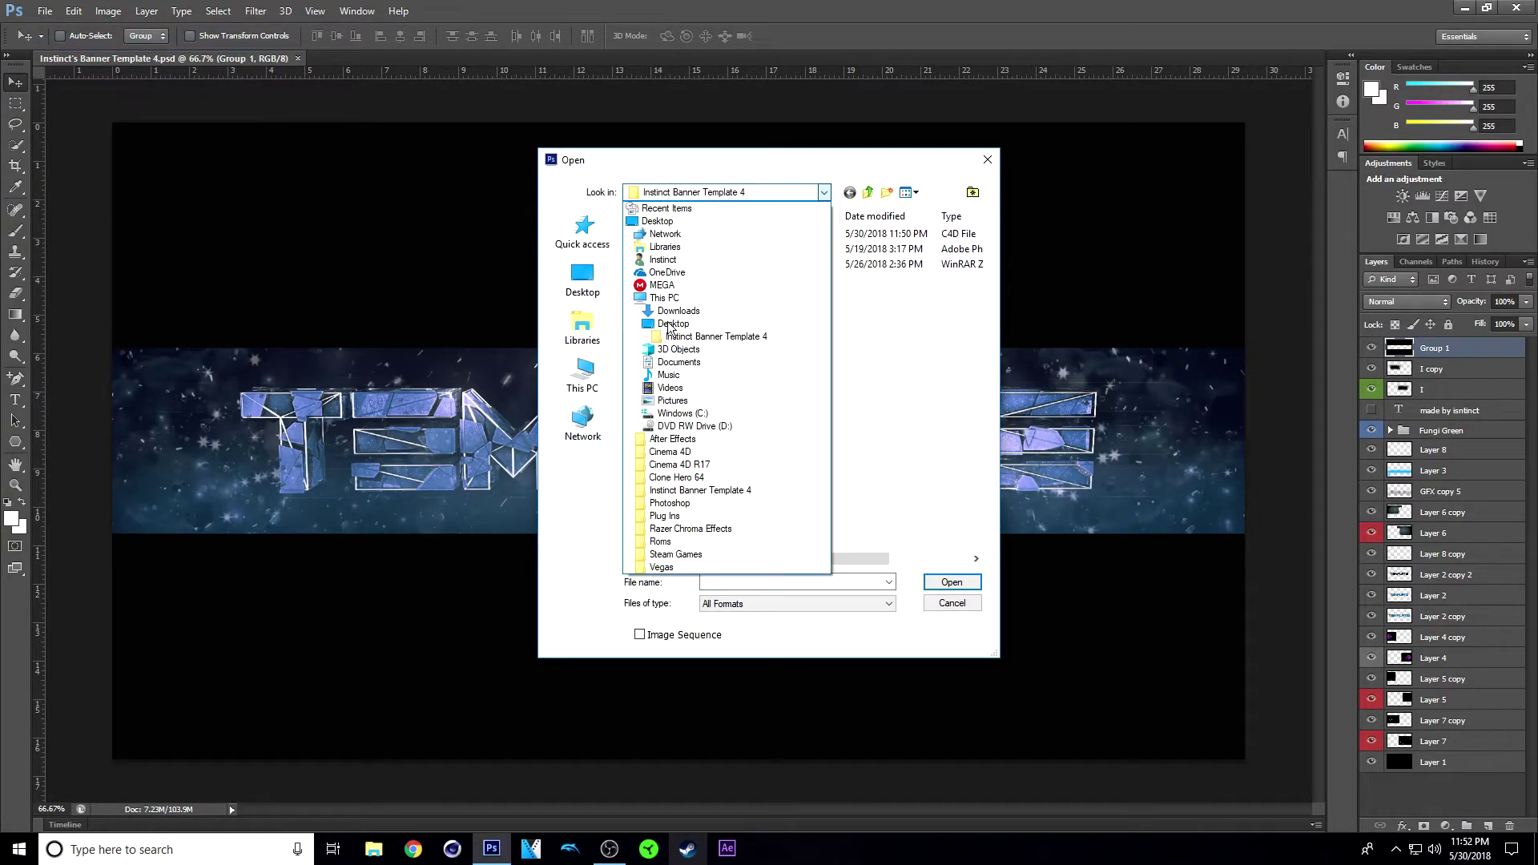
pyautogui.click(677, 403)
pyautogui.scroll(-8, 934, 375)
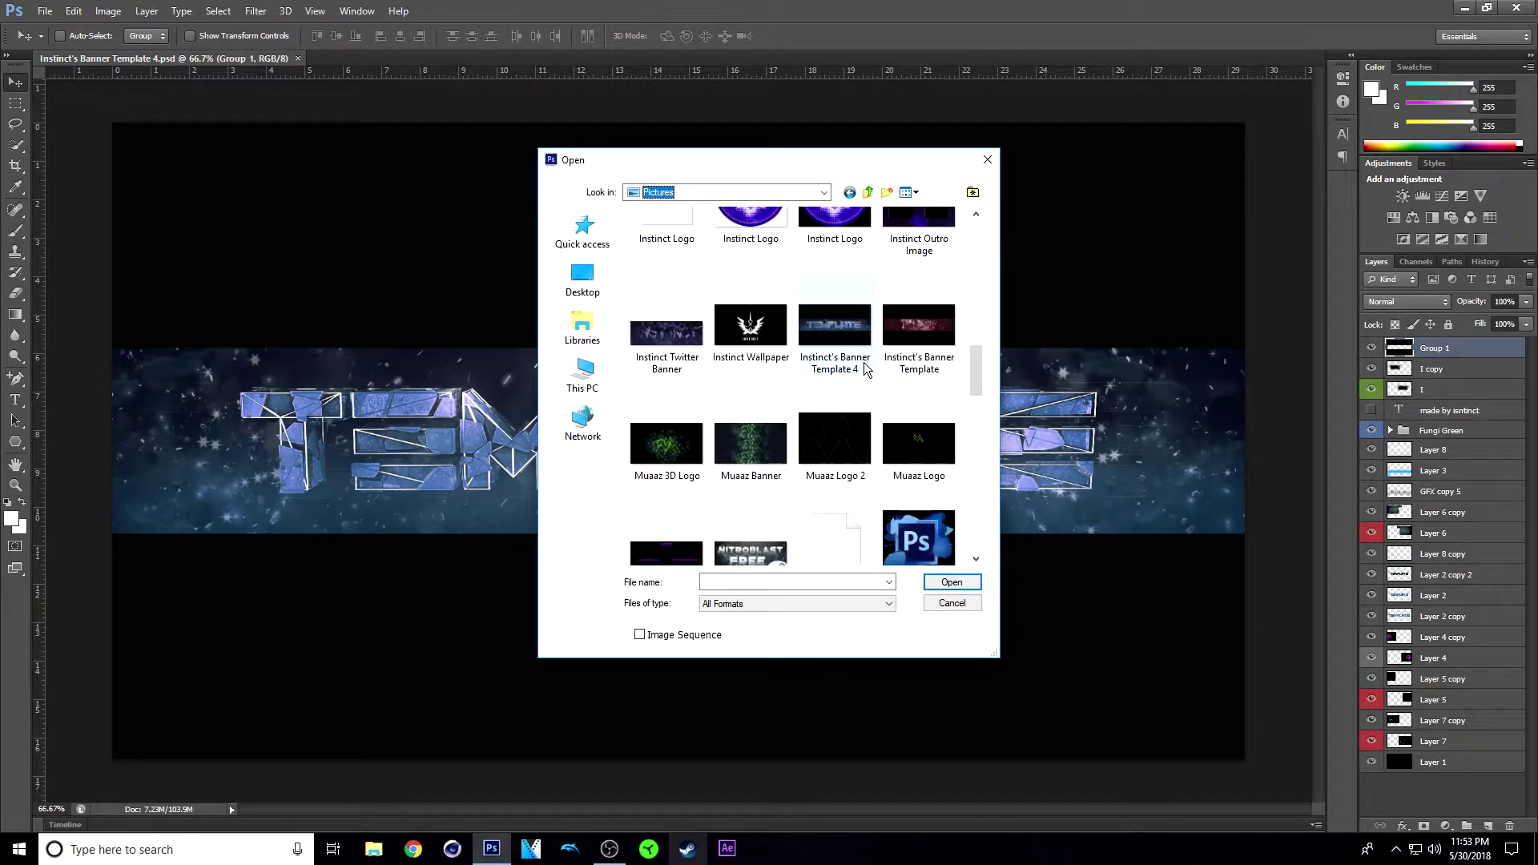
pyautogui.scroll(-10, 860, 371)
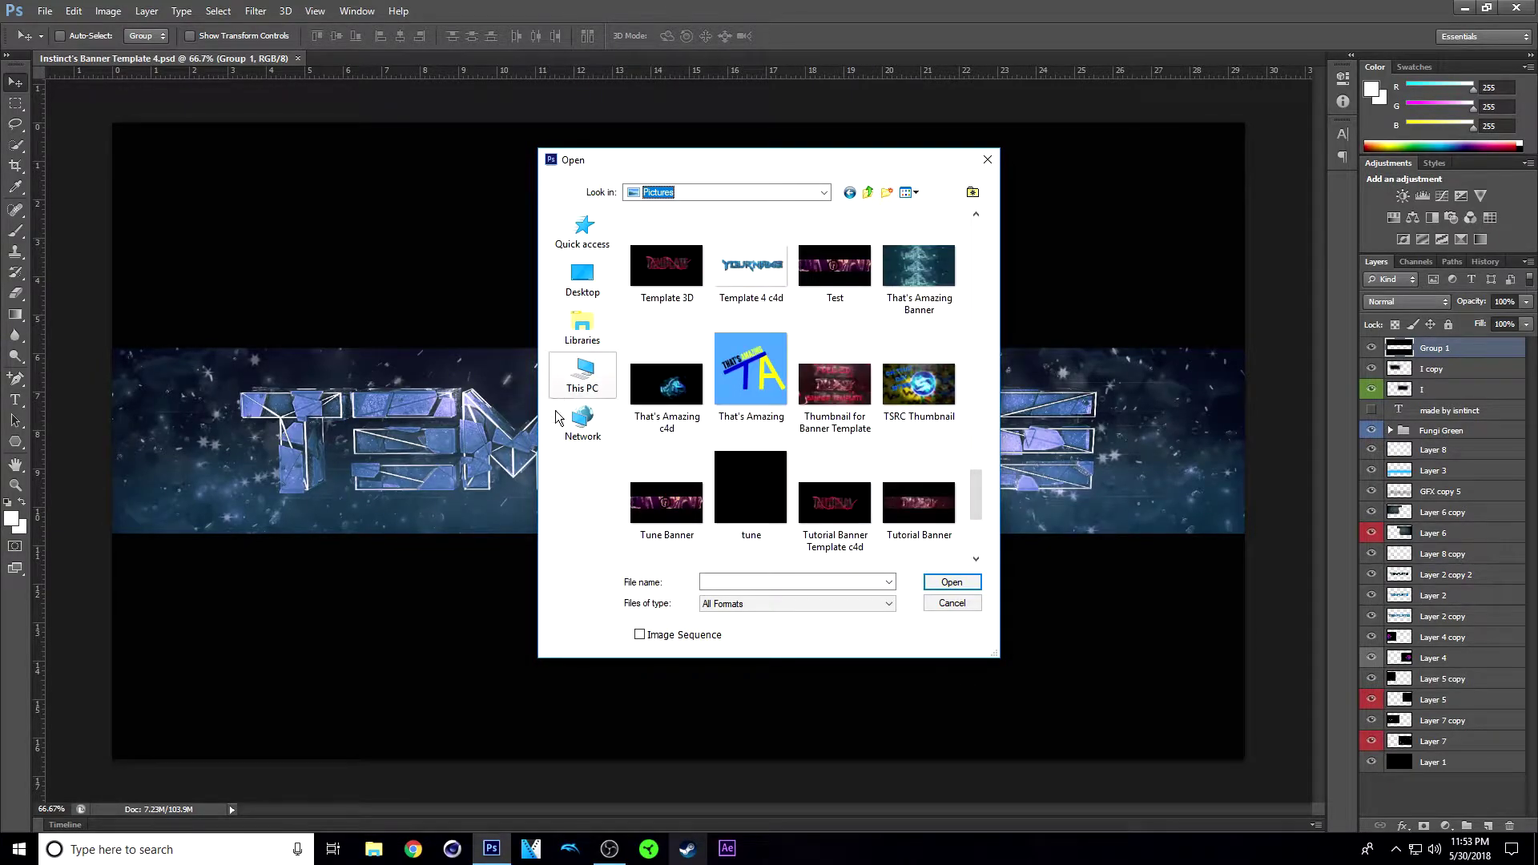
pyautogui.scroll(-3, 833, 516)
pyautogui.scroll(5, 833, 519)
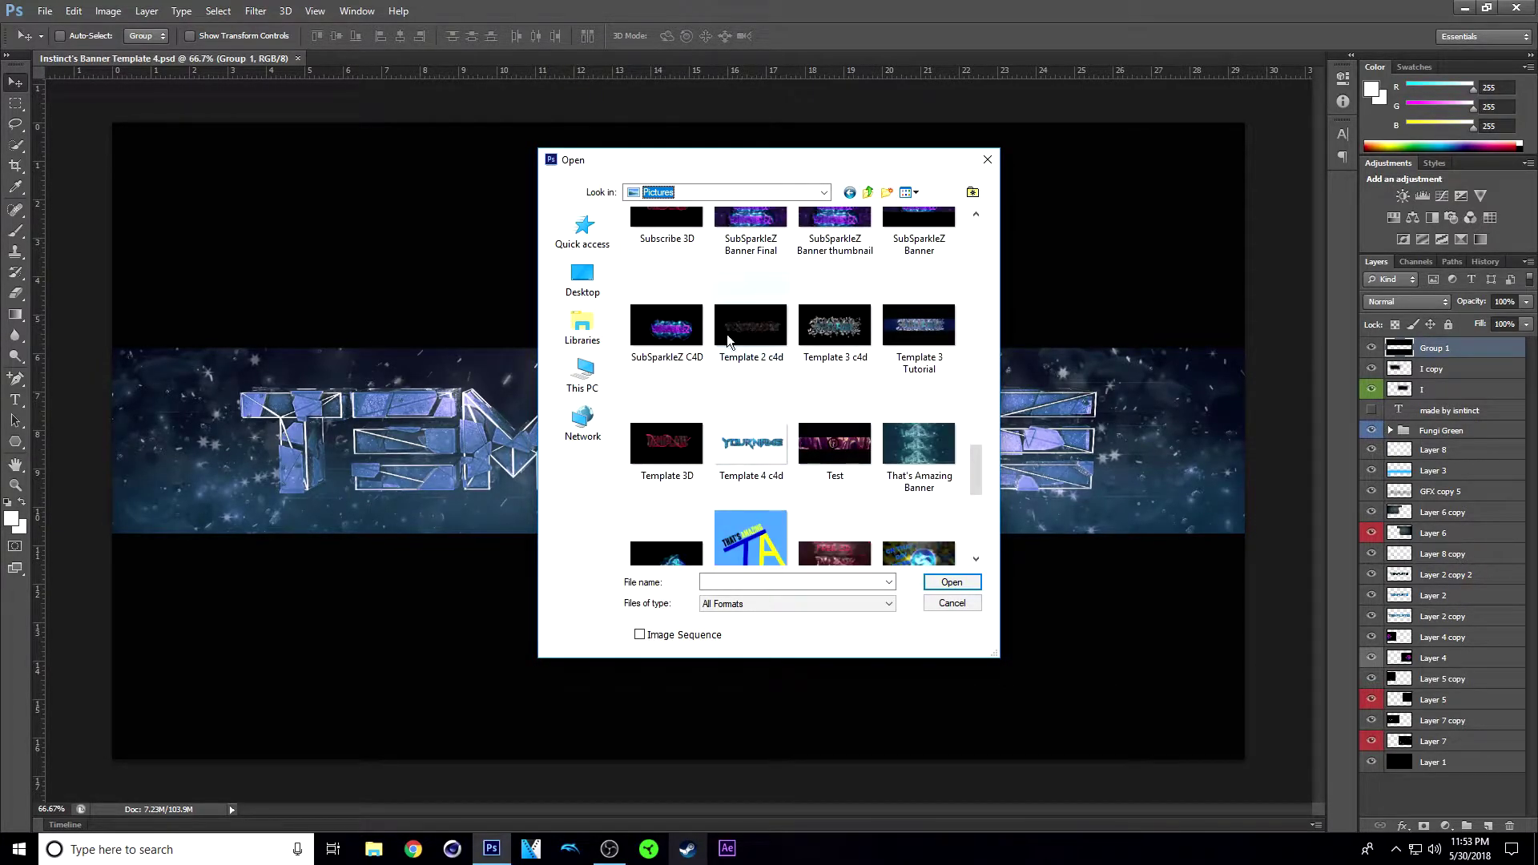
pyautogui.doubleClick(743, 439)
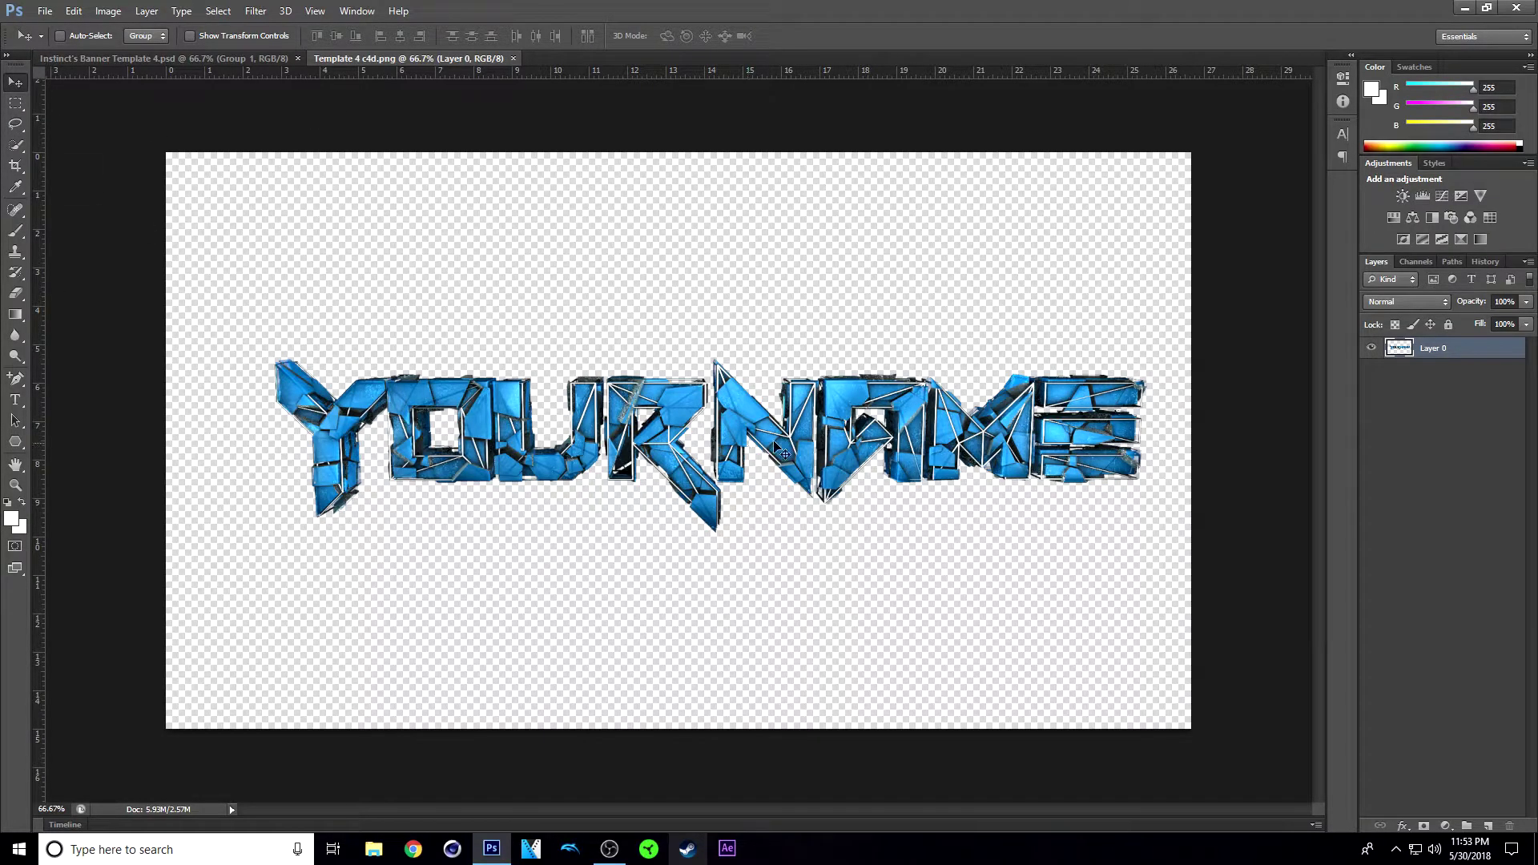
# Drag the YOURNAME render into the banner PSD and align it over the TEMPLATE lettering
pyautogui.moveTo(758, 436); pyautogui.dragTo(633, 419)
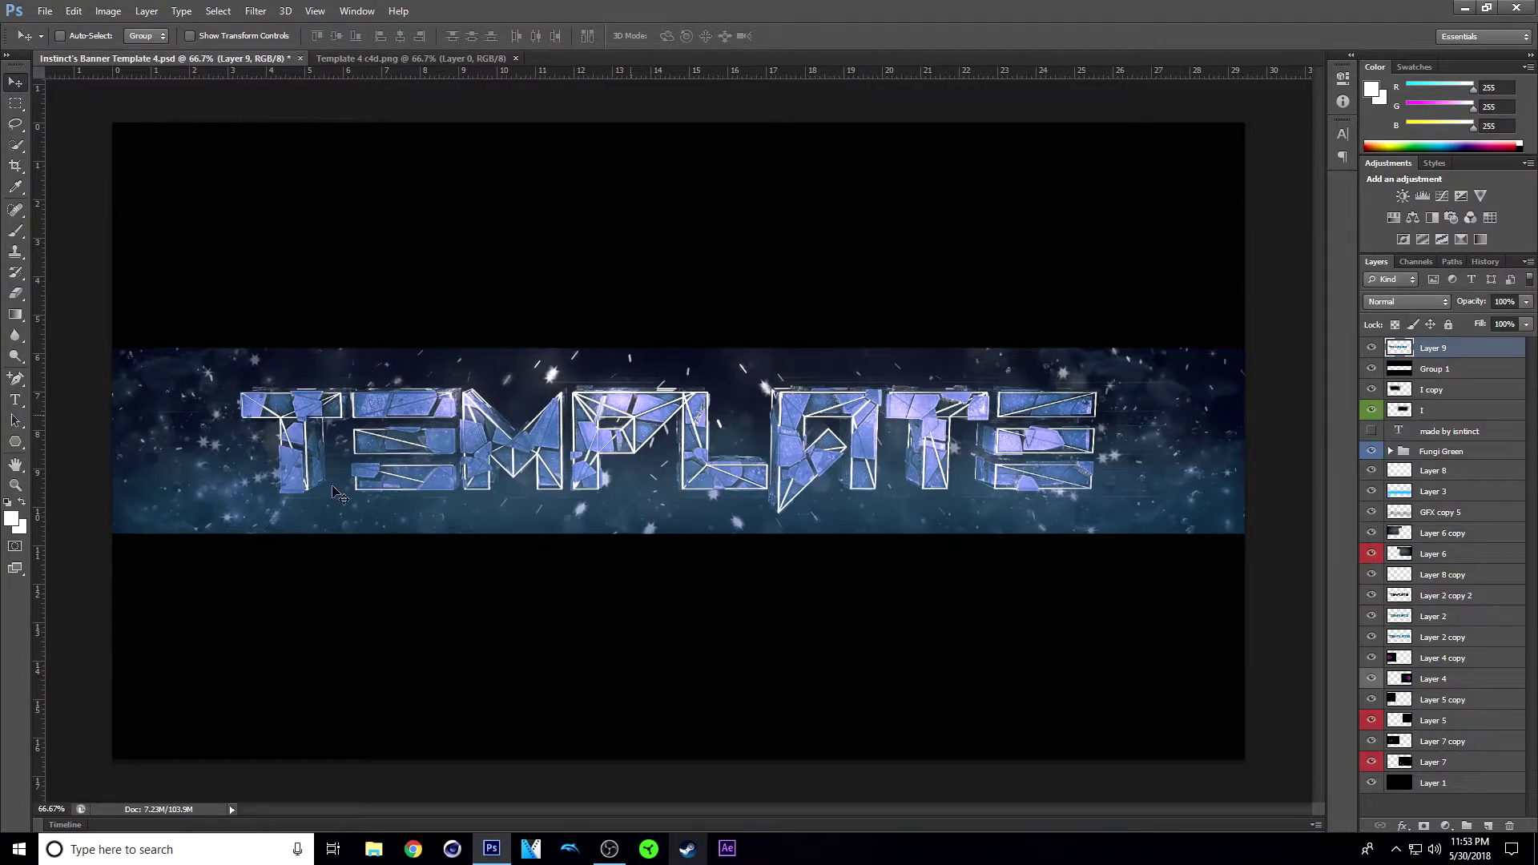
pyautogui.moveTo(680, 467)
pyautogui.mouseDown()
pyautogui.moveTo(690, 495)
pyautogui.moveTo(683, 444)
pyautogui.mouseUp()
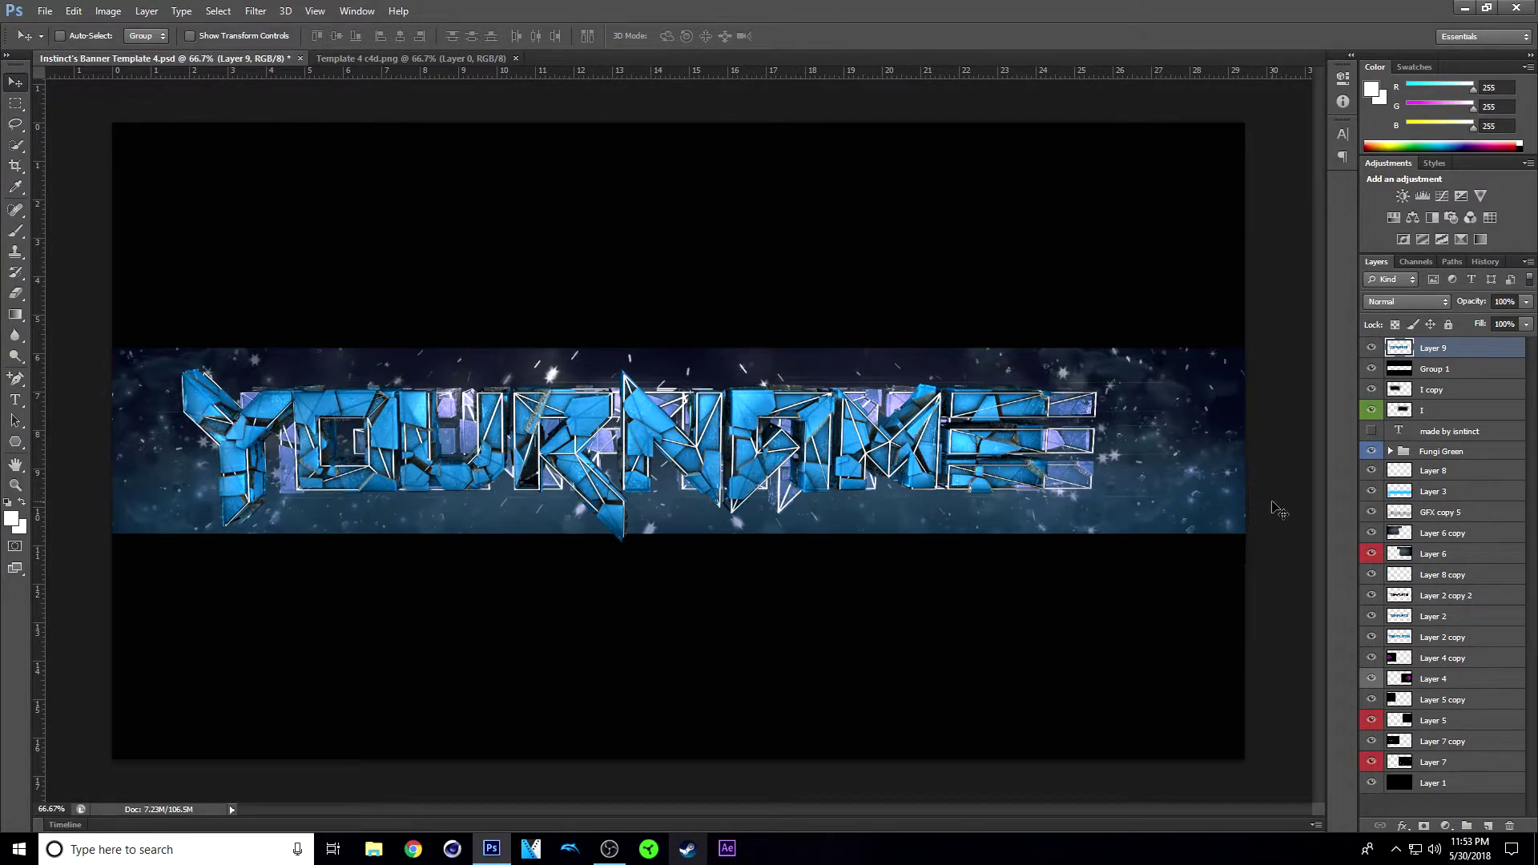
# Rename the Layer 9 render layer to Text
pyautogui.rightClick(1440, 353)
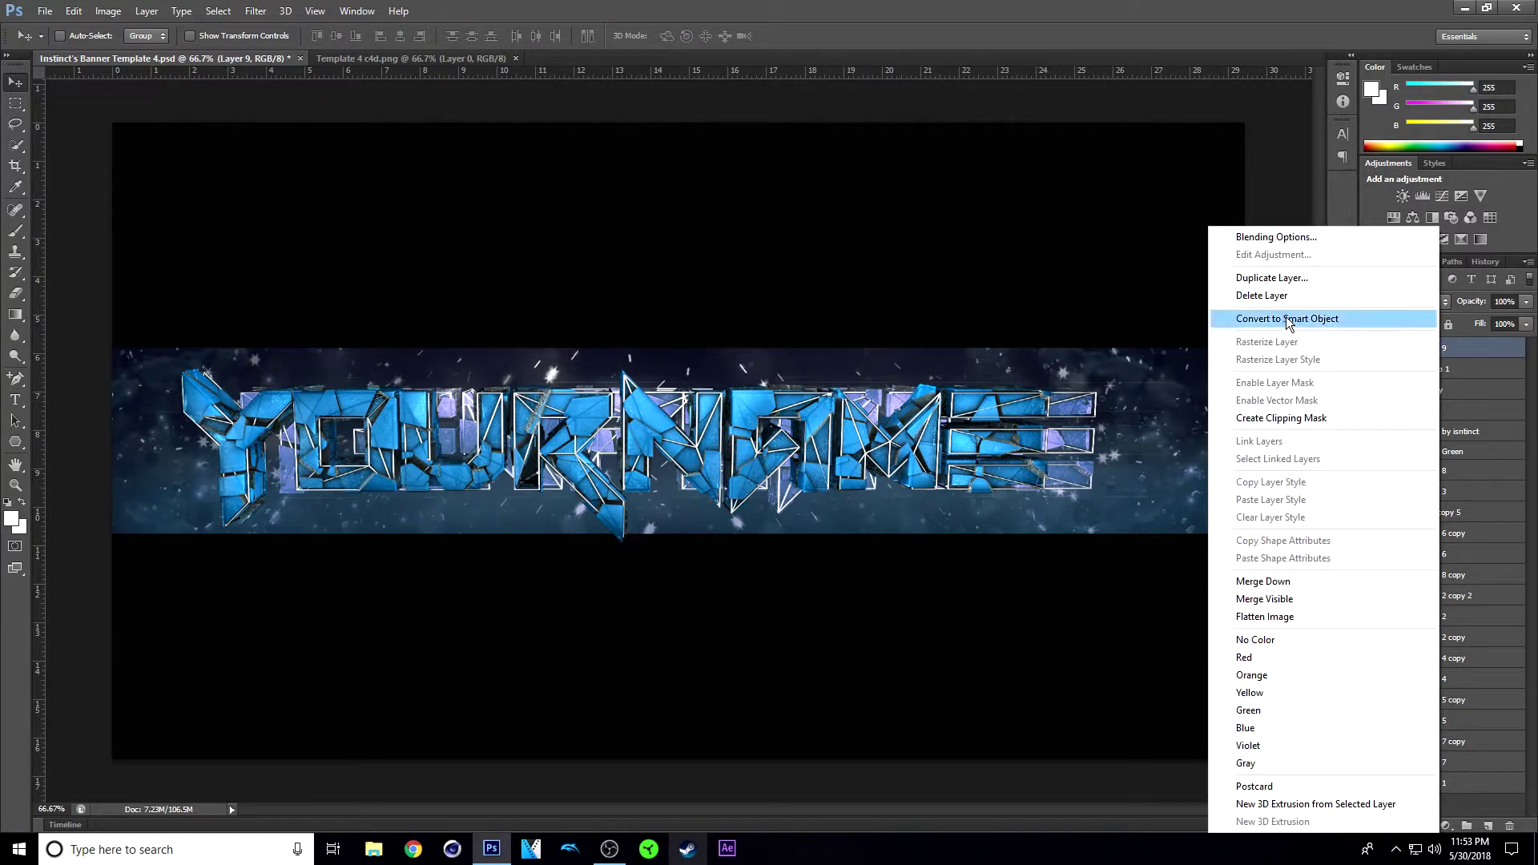
pyautogui.click(1452, 346)
pyautogui.doubleClick(1451, 348)
pyautogui.press('BackSpace')
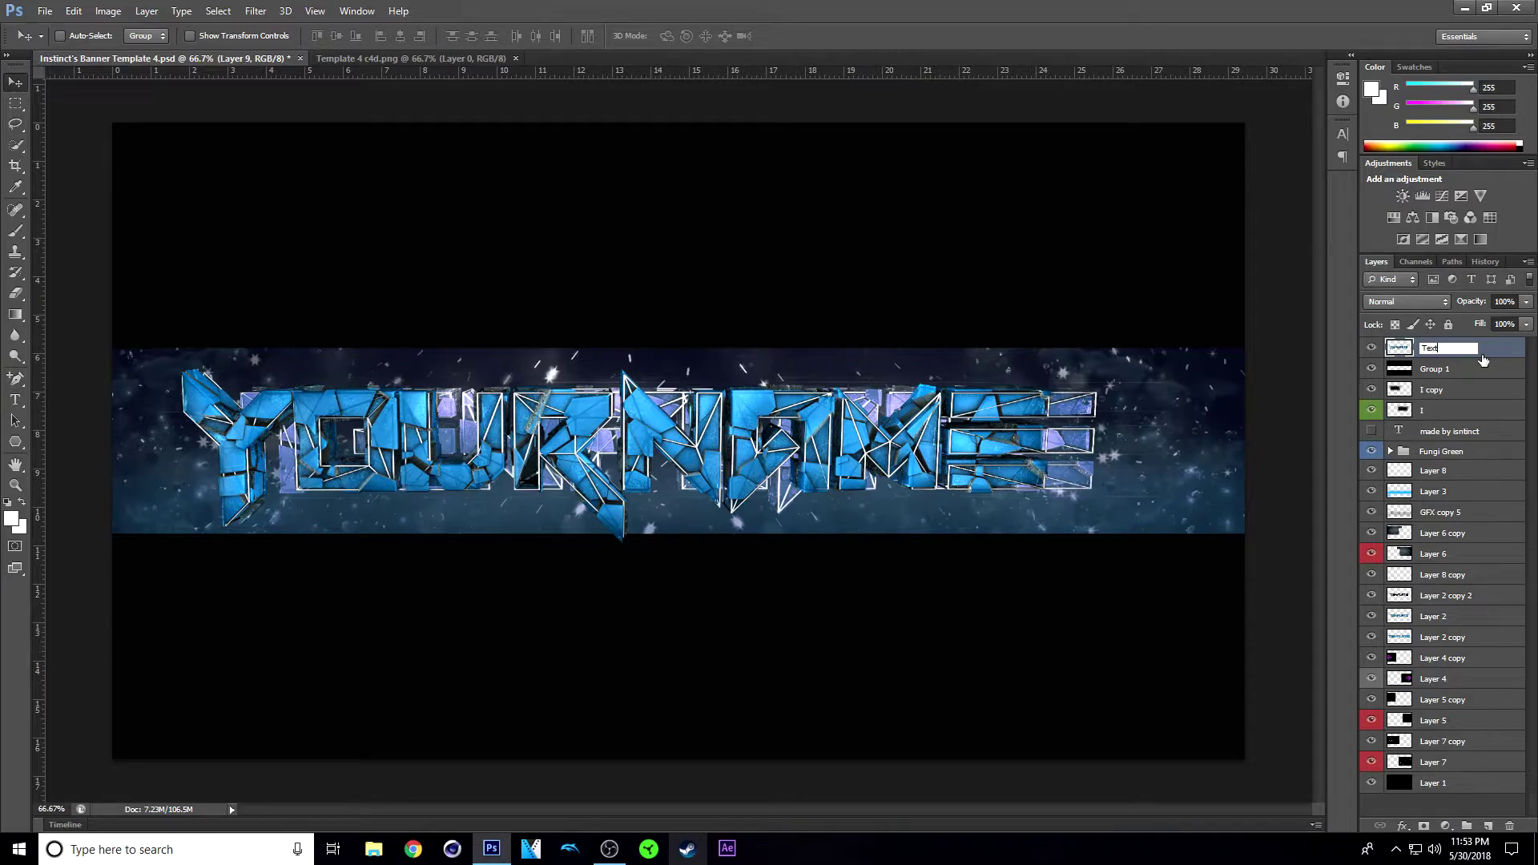
pyautogui.press('Return')
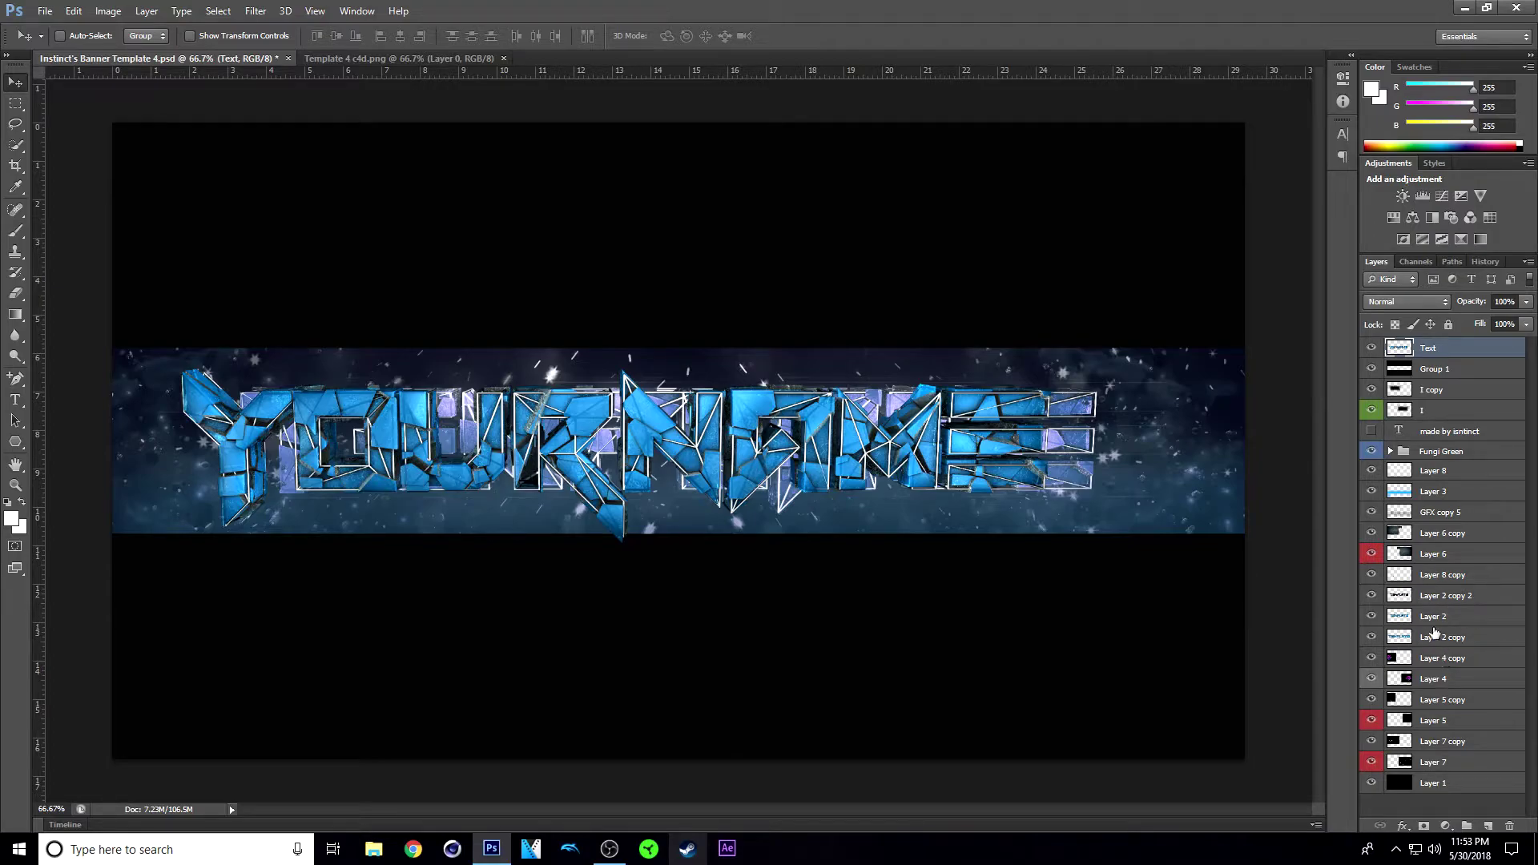
# Show Layer 2 copy, move Text below Layer 2 copy 2, and delete Layer 2
pyautogui.click(1372, 638)
pyautogui.moveTo(1457, 348); pyautogui.dragTo(1449, 616)
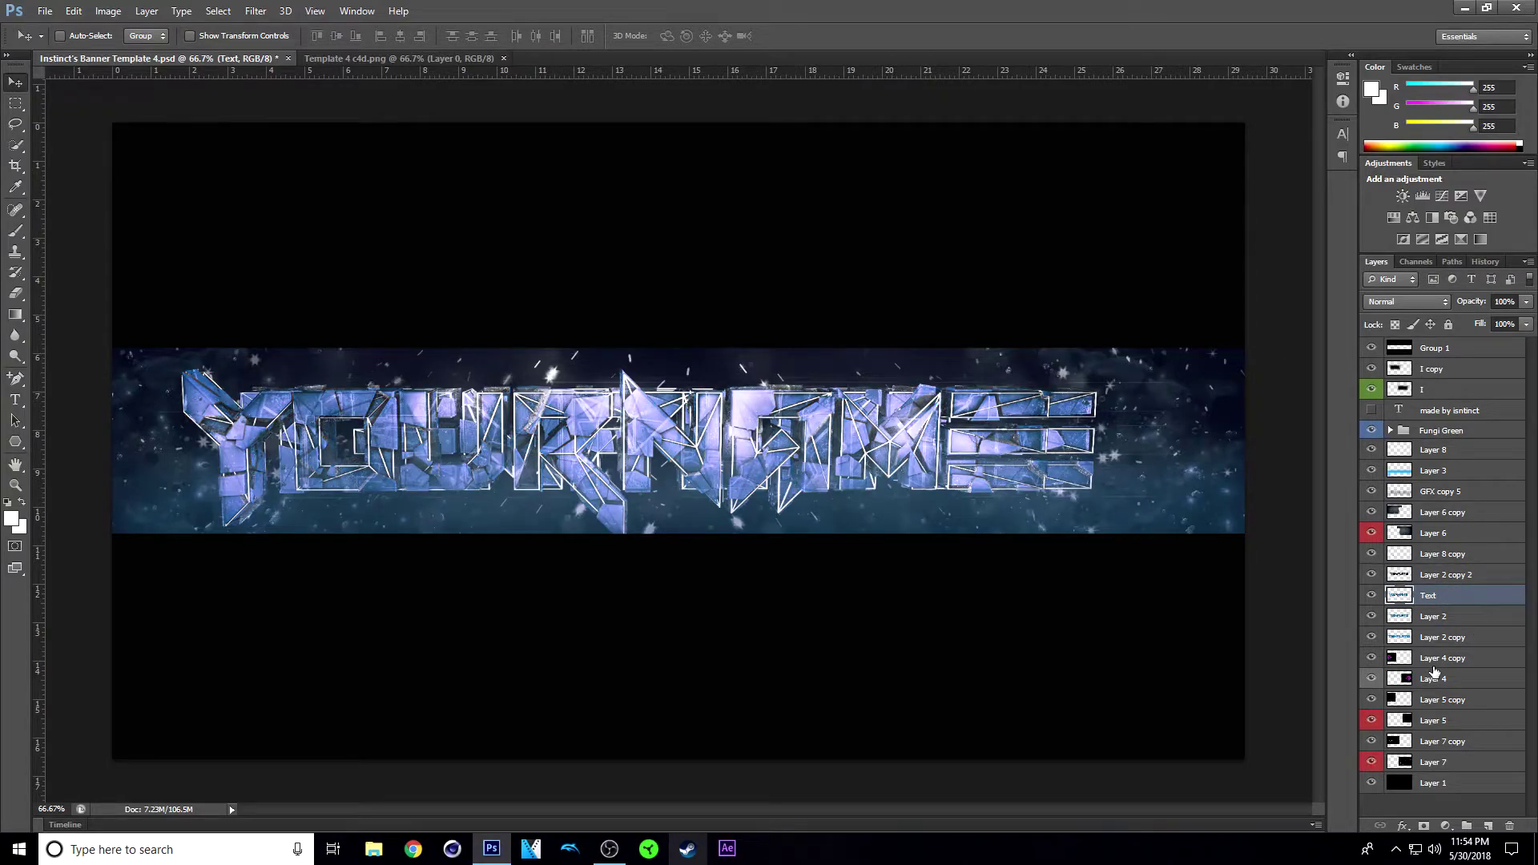
pyautogui.click(1375, 616)
pyautogui.click(1375, 616)
pyautogui.click(1472, 627)
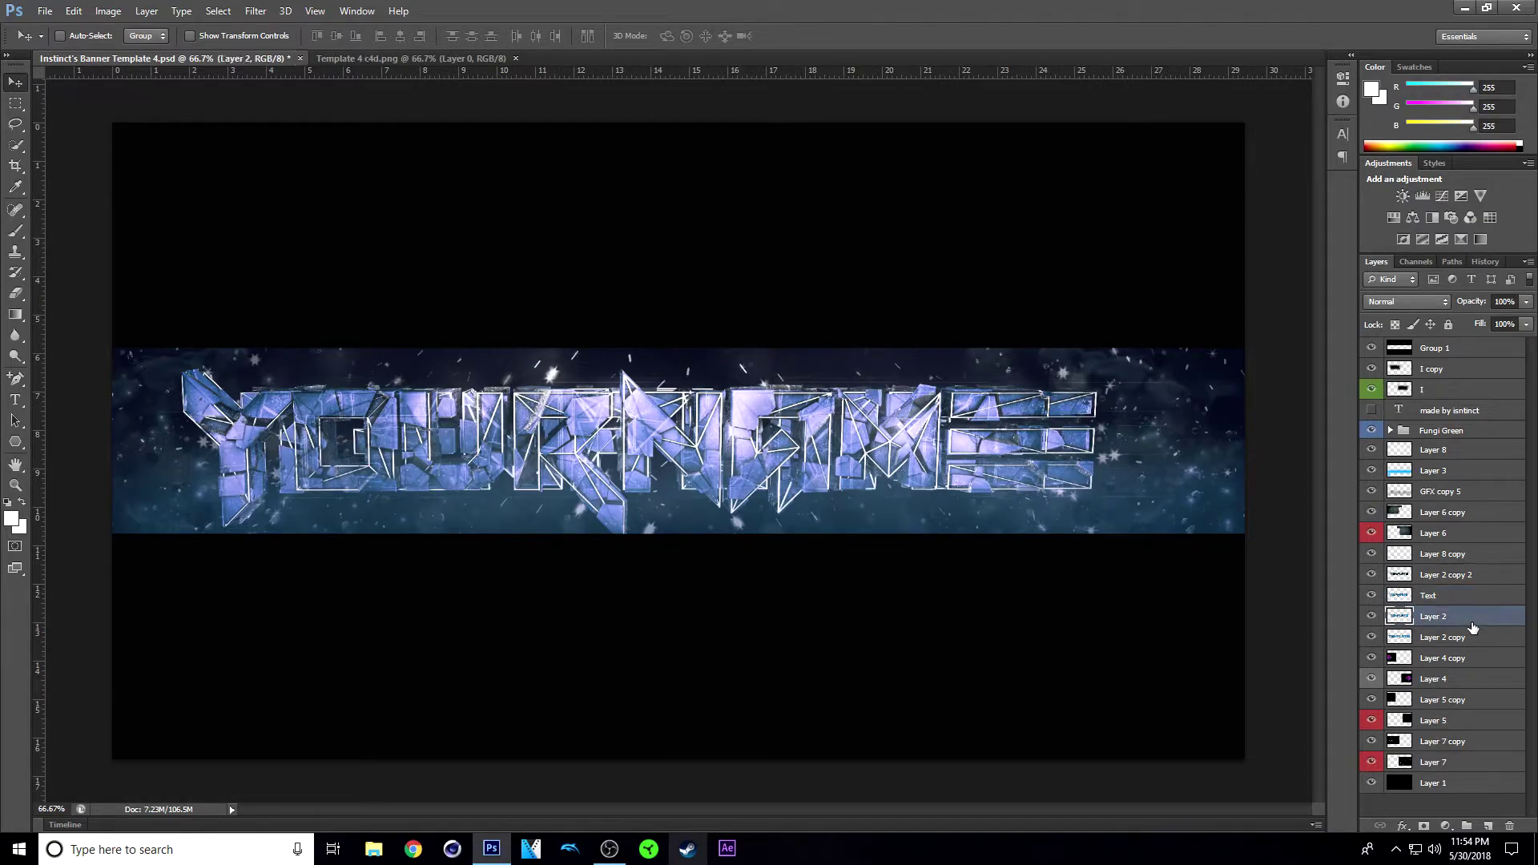
pyautogui.press('Delete')
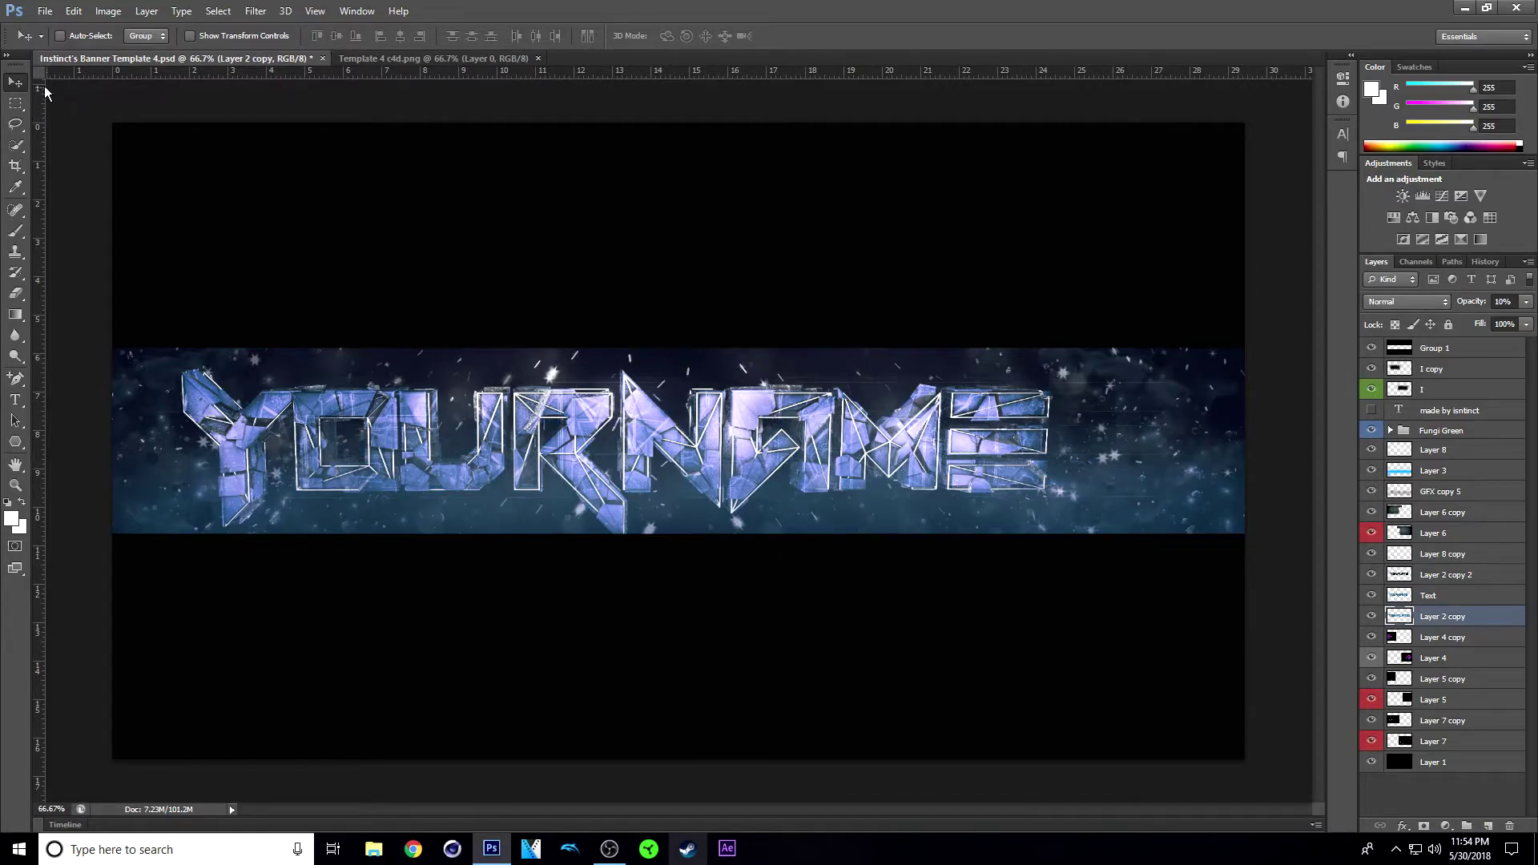
# Reposition the Layer 2 copy render, then shift the Text layer right on the banner
pyautogui.moveTo(698, 437); pyautogui.dragTo(744, 448)
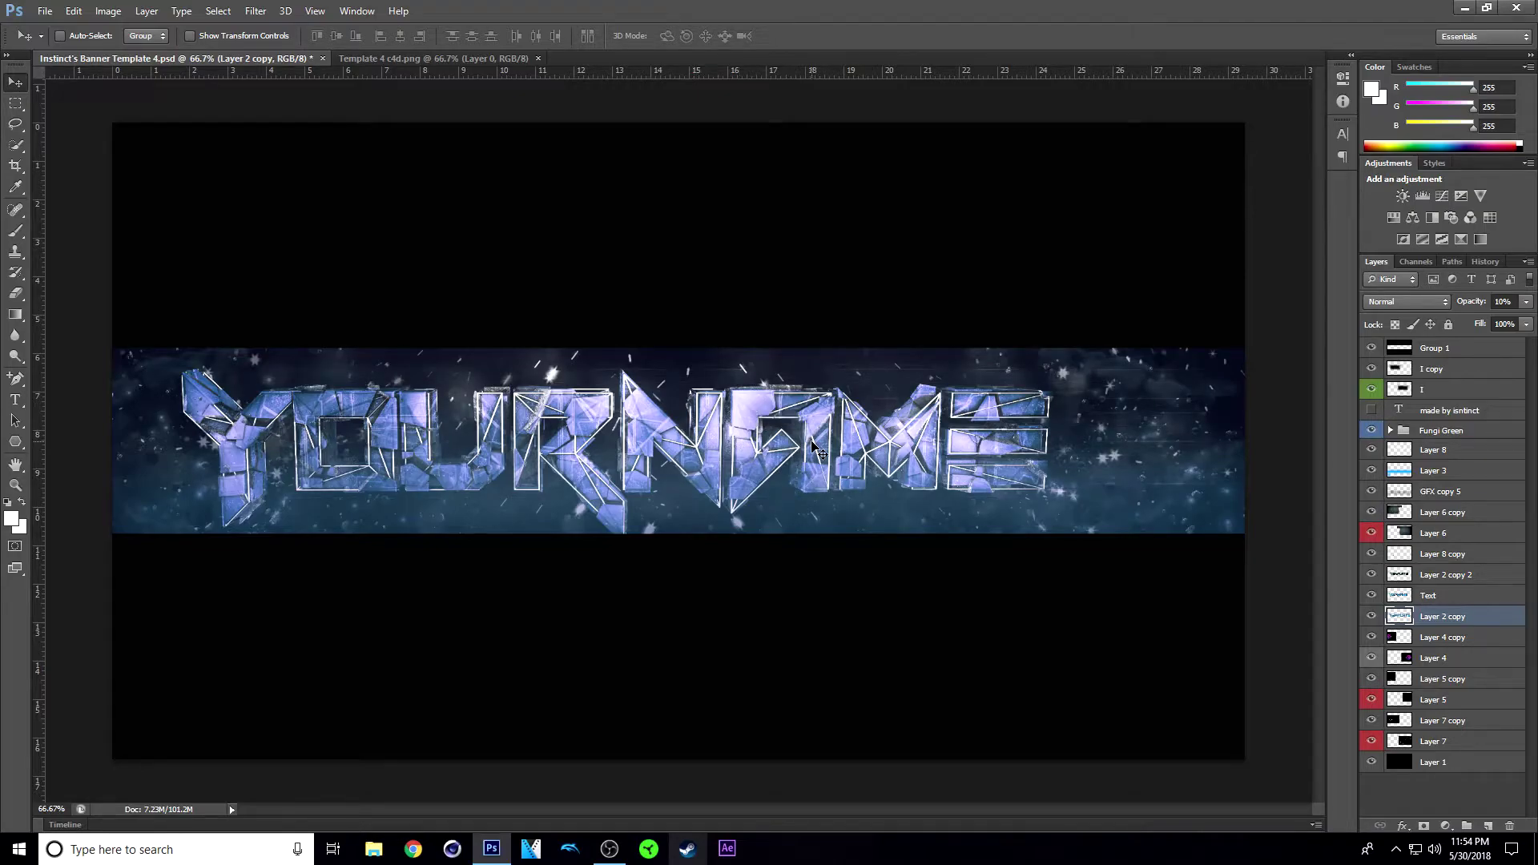
pyautogui.click(1462, 602)
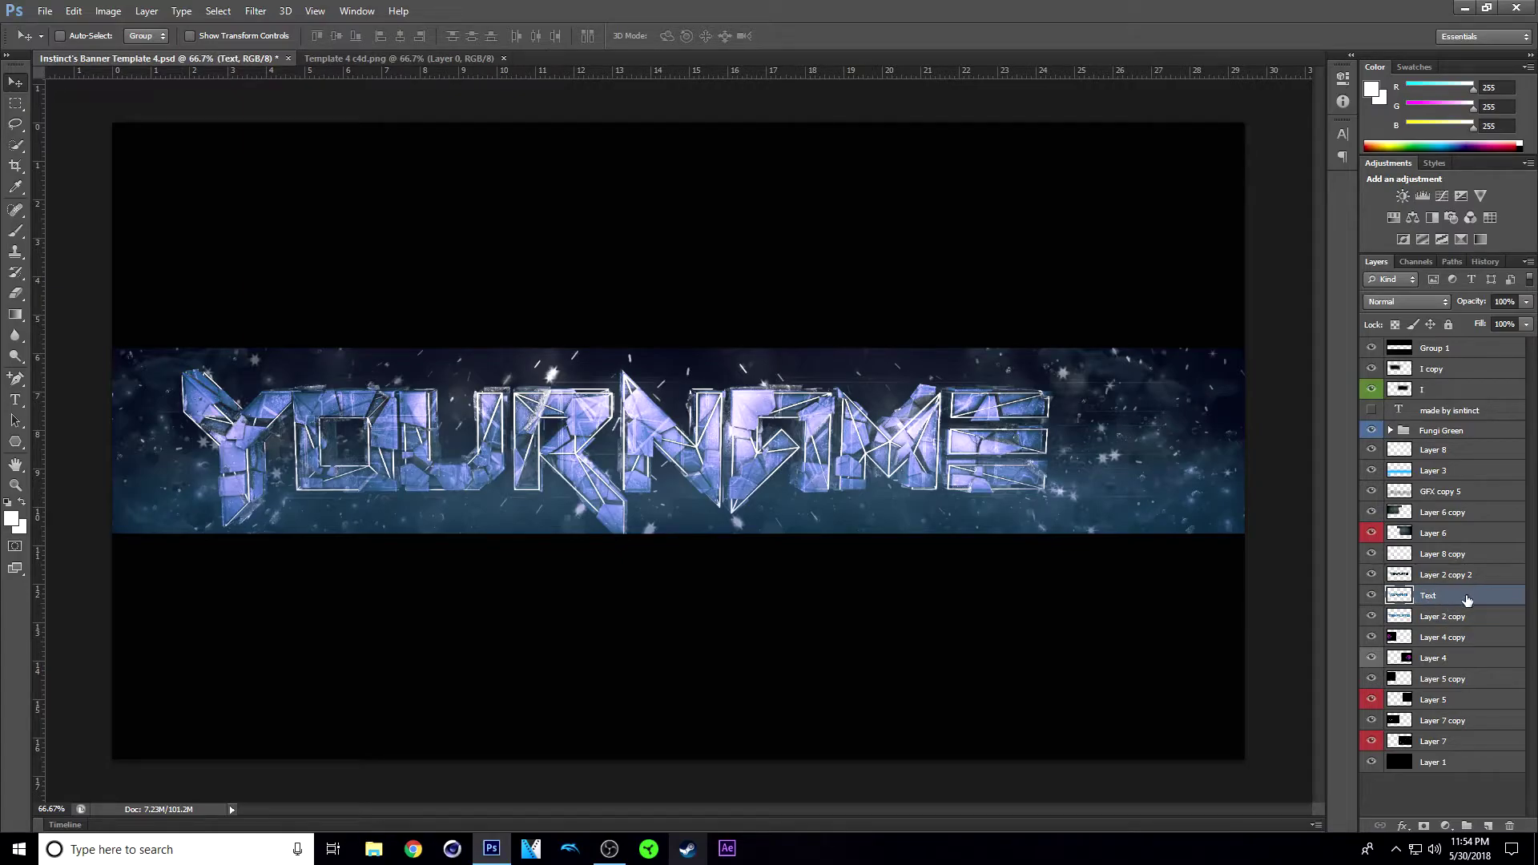
pyautogui.moveTo(598, 457); pyautogui.dragTo(643, 455)
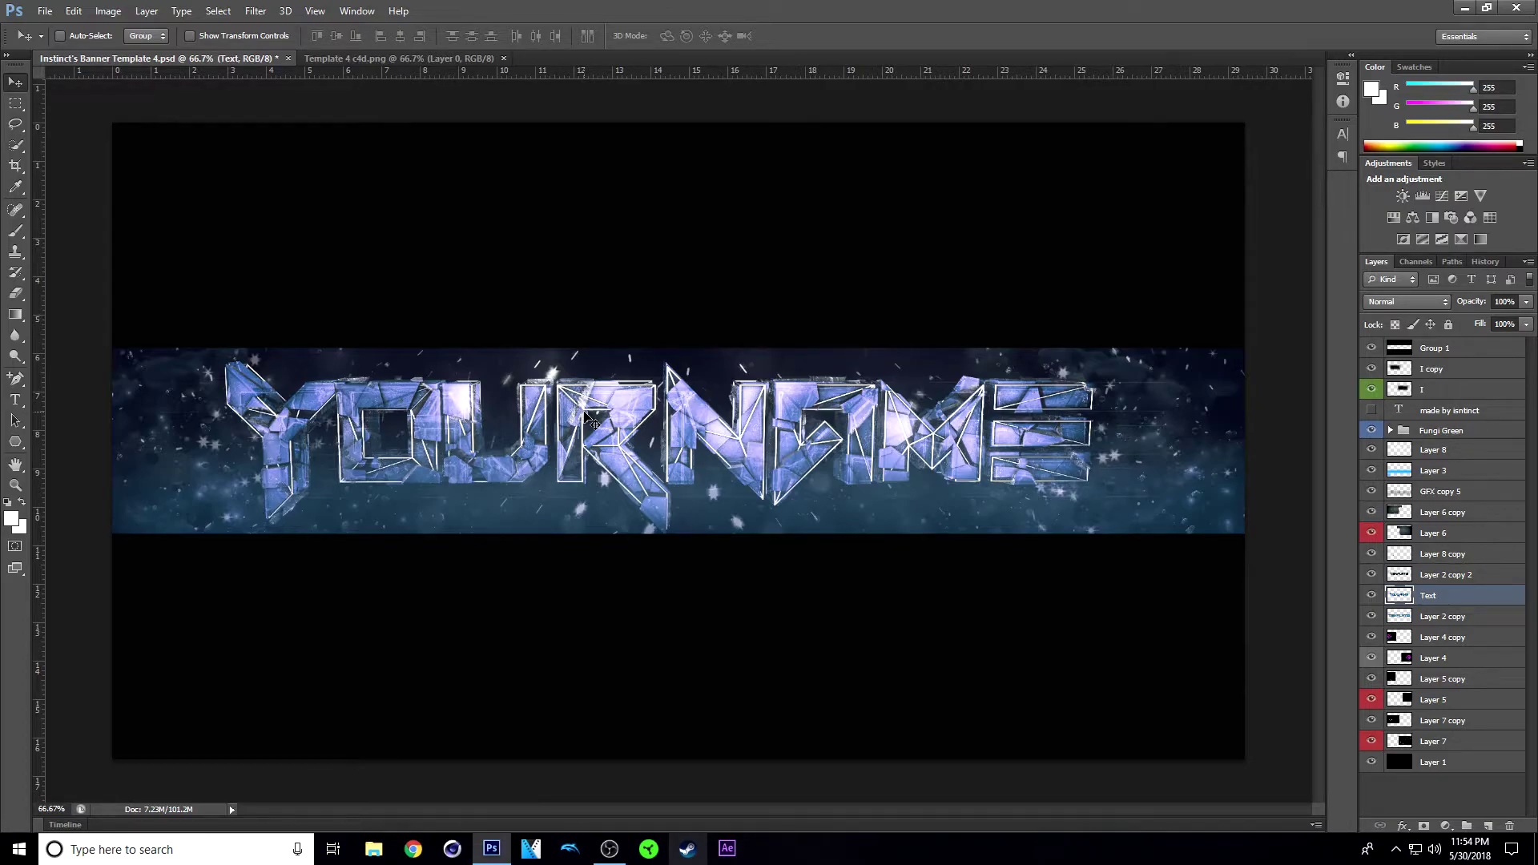
# Free Transform the YOURNAME text down to about 95% and apply it
pyautogui.hotkey('ctrl', 't')
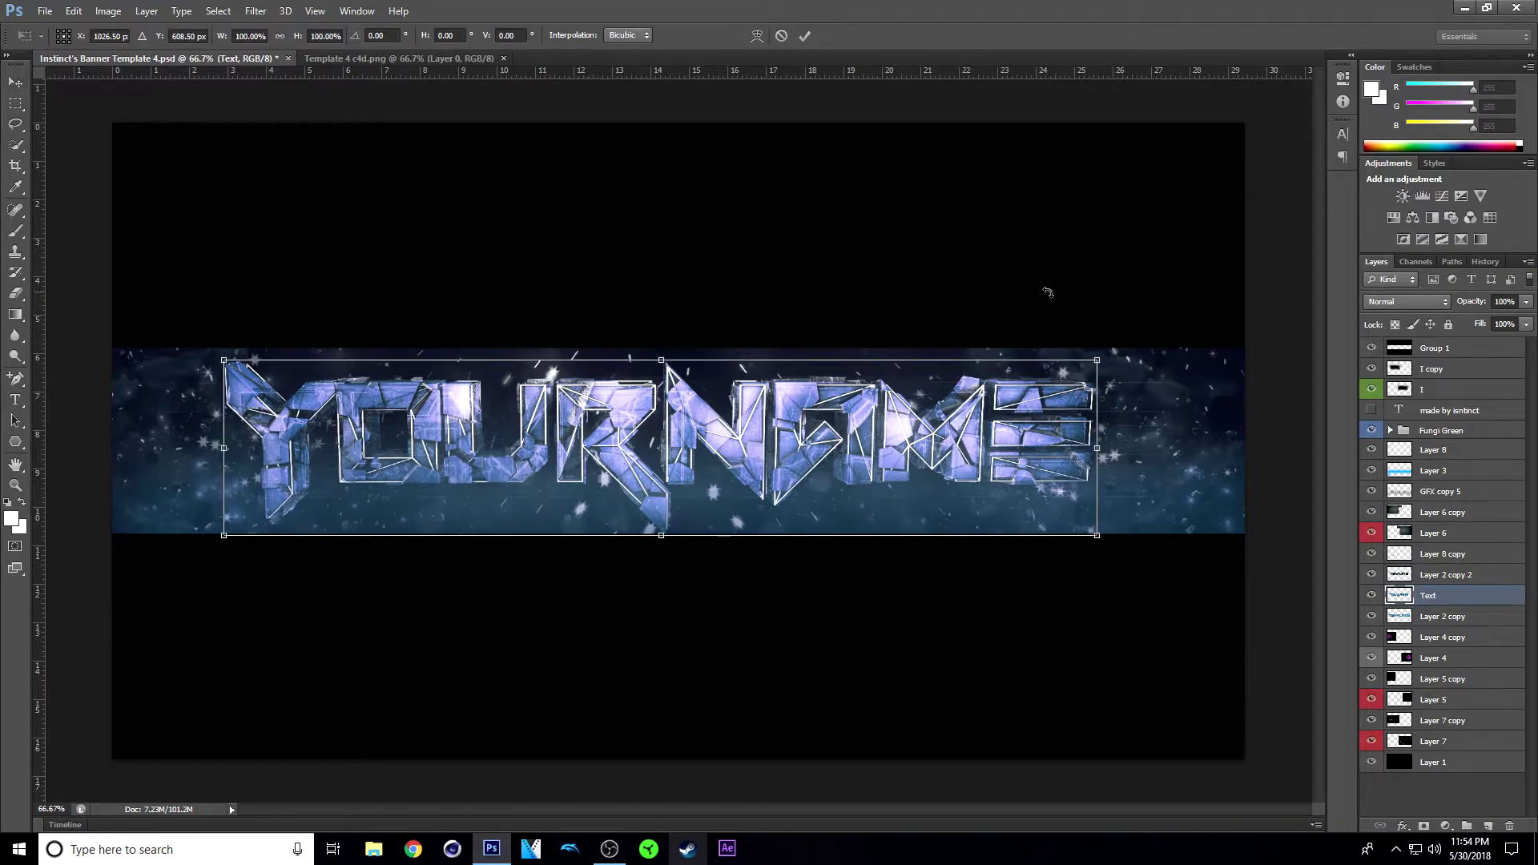
pyautogui.moveTo(1080, 377)
pyautogui.mouseDown()
pyautogui.moveTo(1068, 387)
pyautogui.moveTo(1100, 356)
pyautogui.moveTo(1058, 391)
pyautogui.mouseUp()
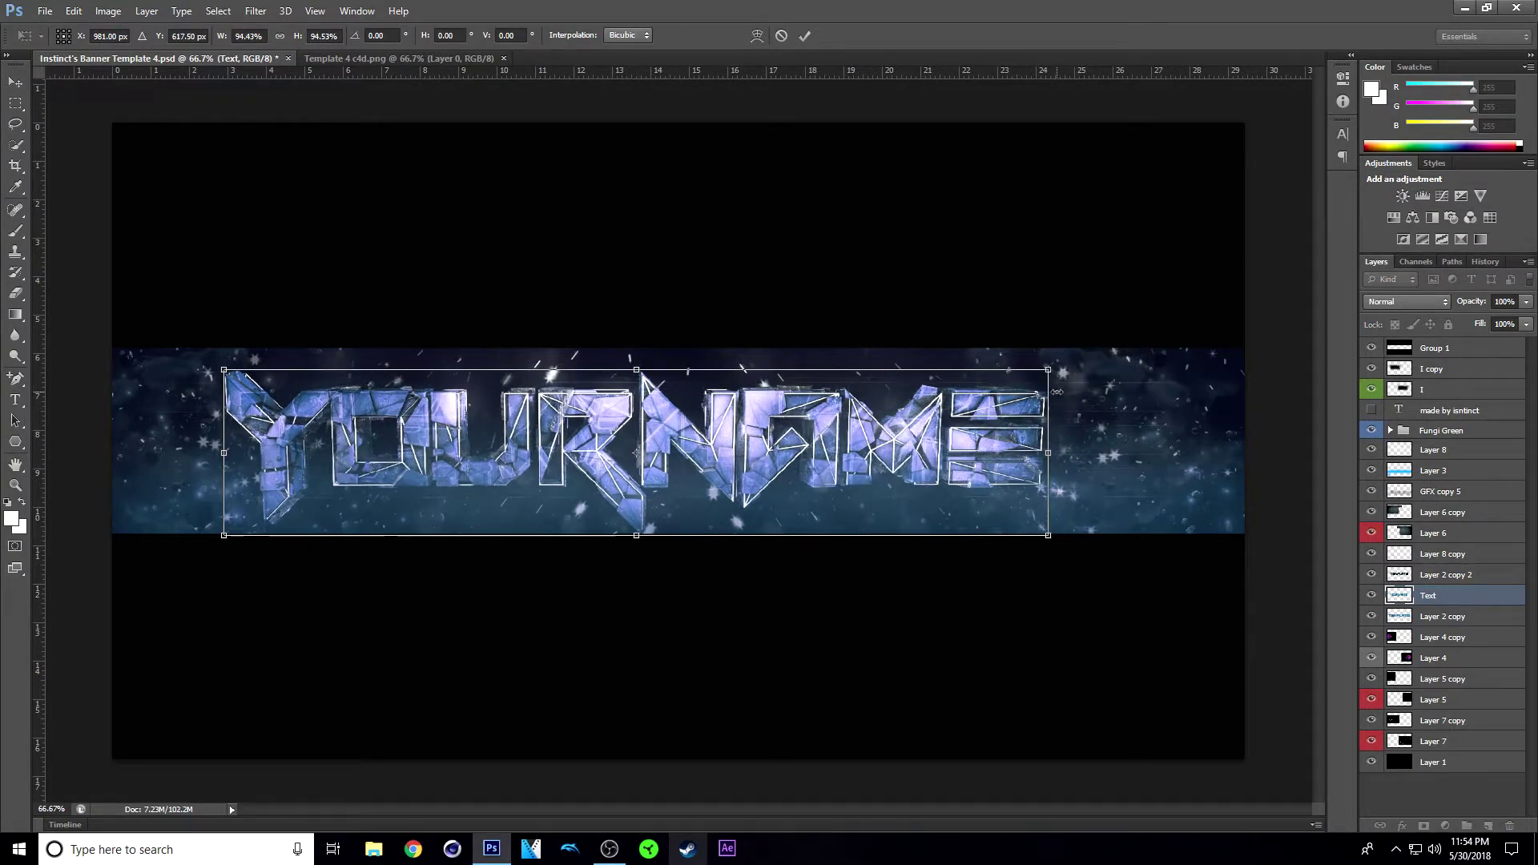
pyautogui.press('Return')
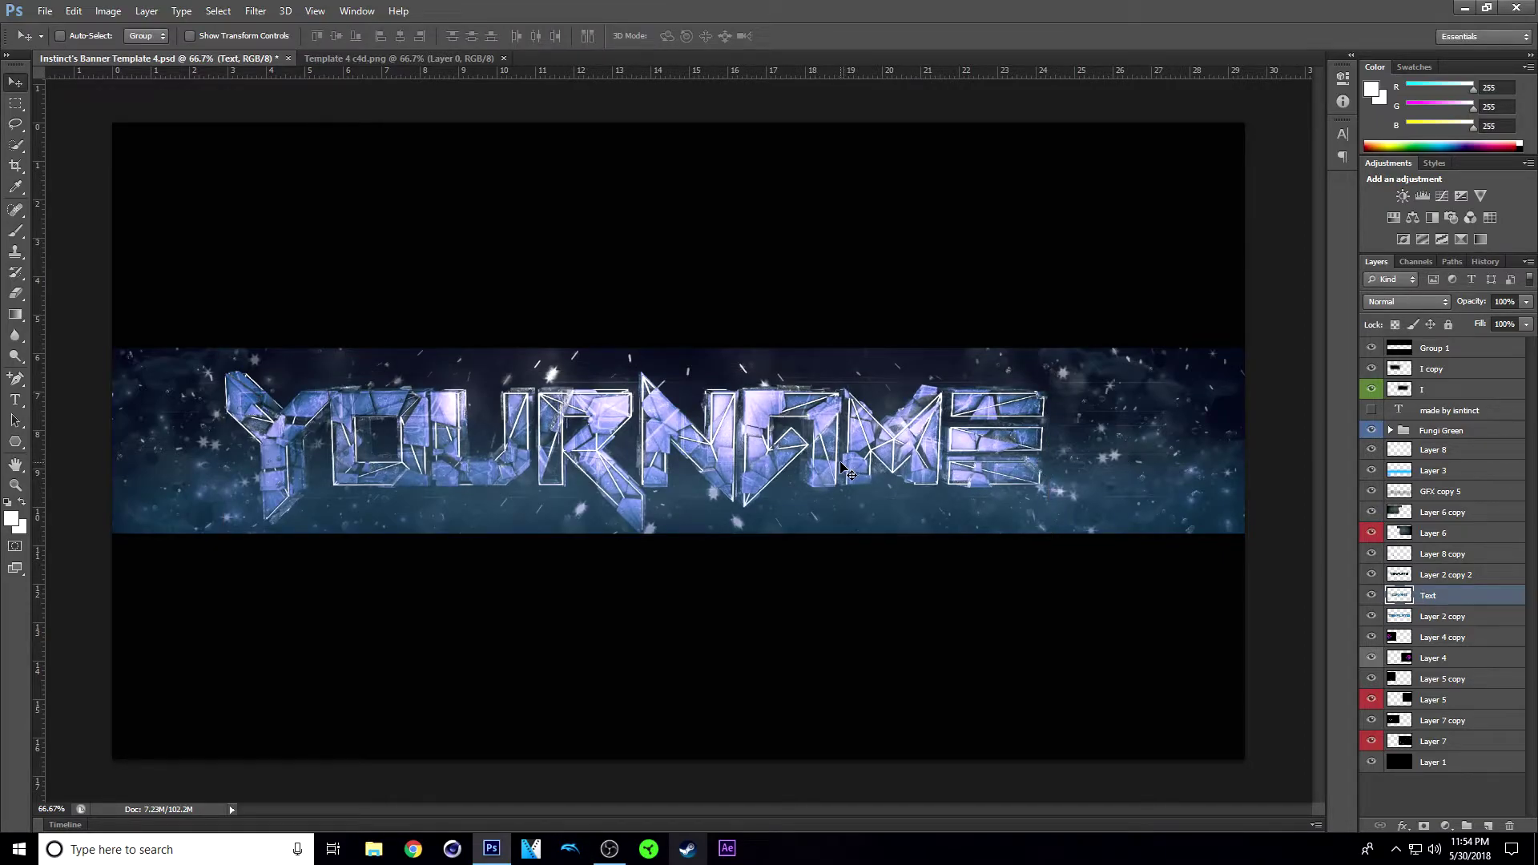
# Move the text right, then nudge it left five pixels to centre it on the banner
pyautogui.moveTo(739, 478); pyautogui.dragTo(820, 464)
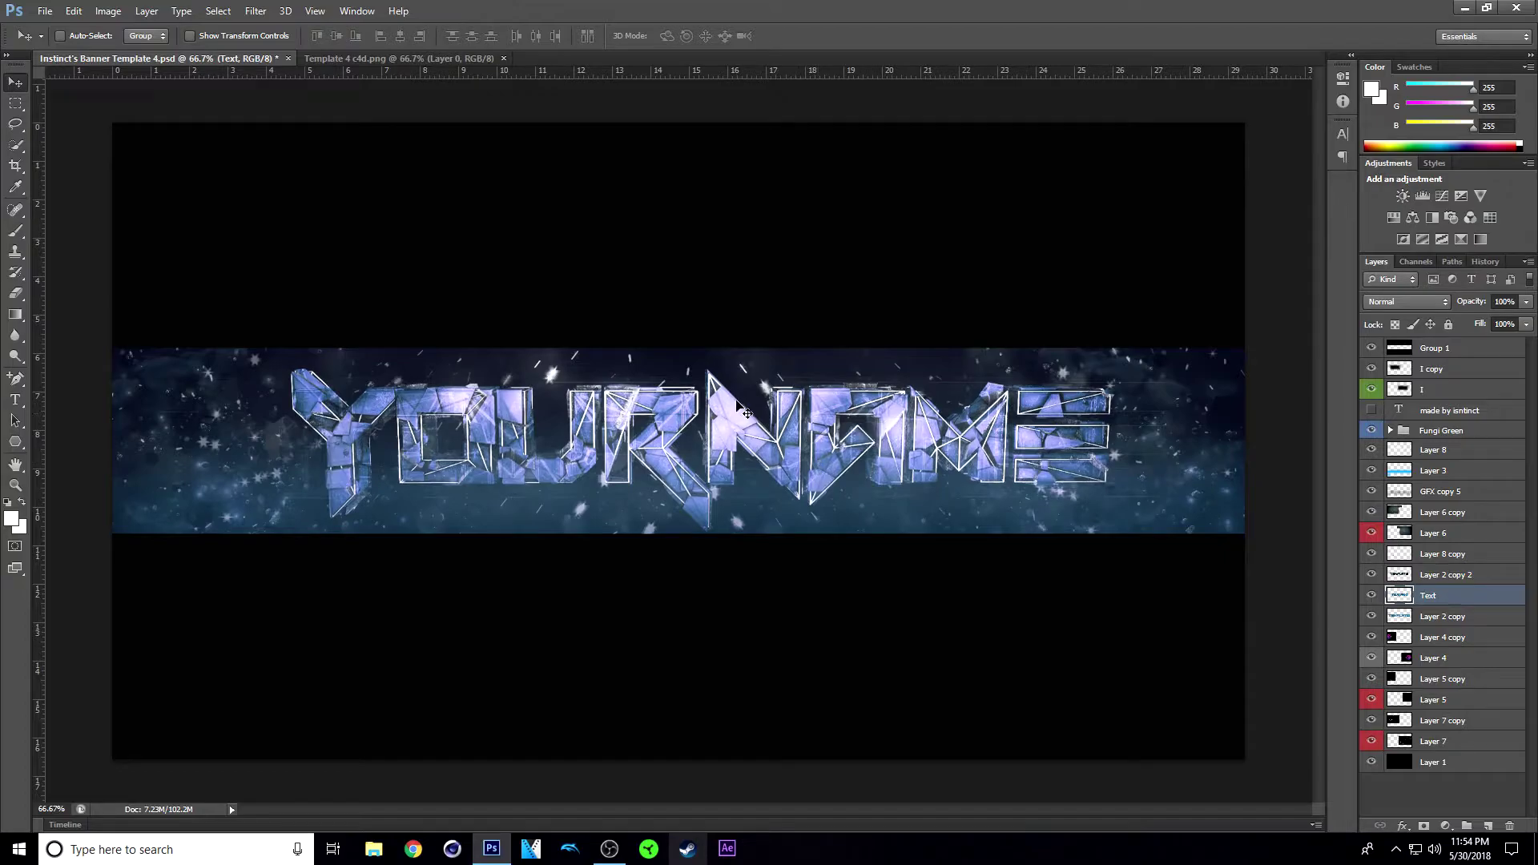
pyautogui.press('Left')
pyautogui.press('Left')
pyautogui.press('Left')
pyautogui.press('Left')
pyautogui.press('Left')
pyautogui.press('Left')
pyautogui.press('Left')
pyautogui.press('Left')
pyautogui.press('Left')
pyautogui.press('Left')
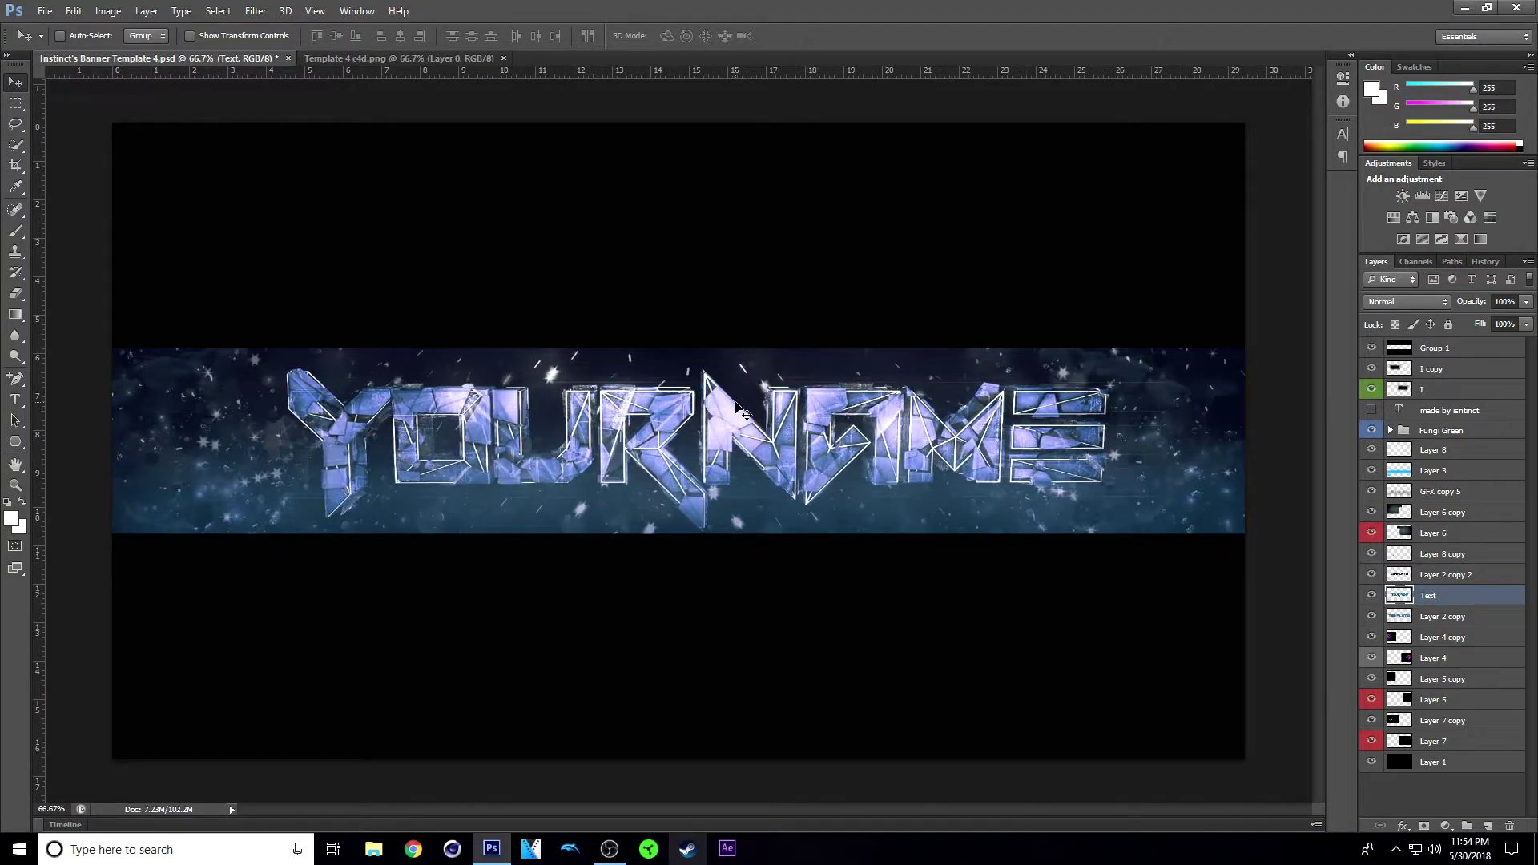
pyautogui.press('Left')
pyautogui.press('Left')
pyautogui.press('Left')
pyautogui.press('Left')
pyautogui.press('Left')
pyautogui.press('Left')
pyautogui.press('Left')
pyautogui.press('Left')
pyautogui.press('Left')
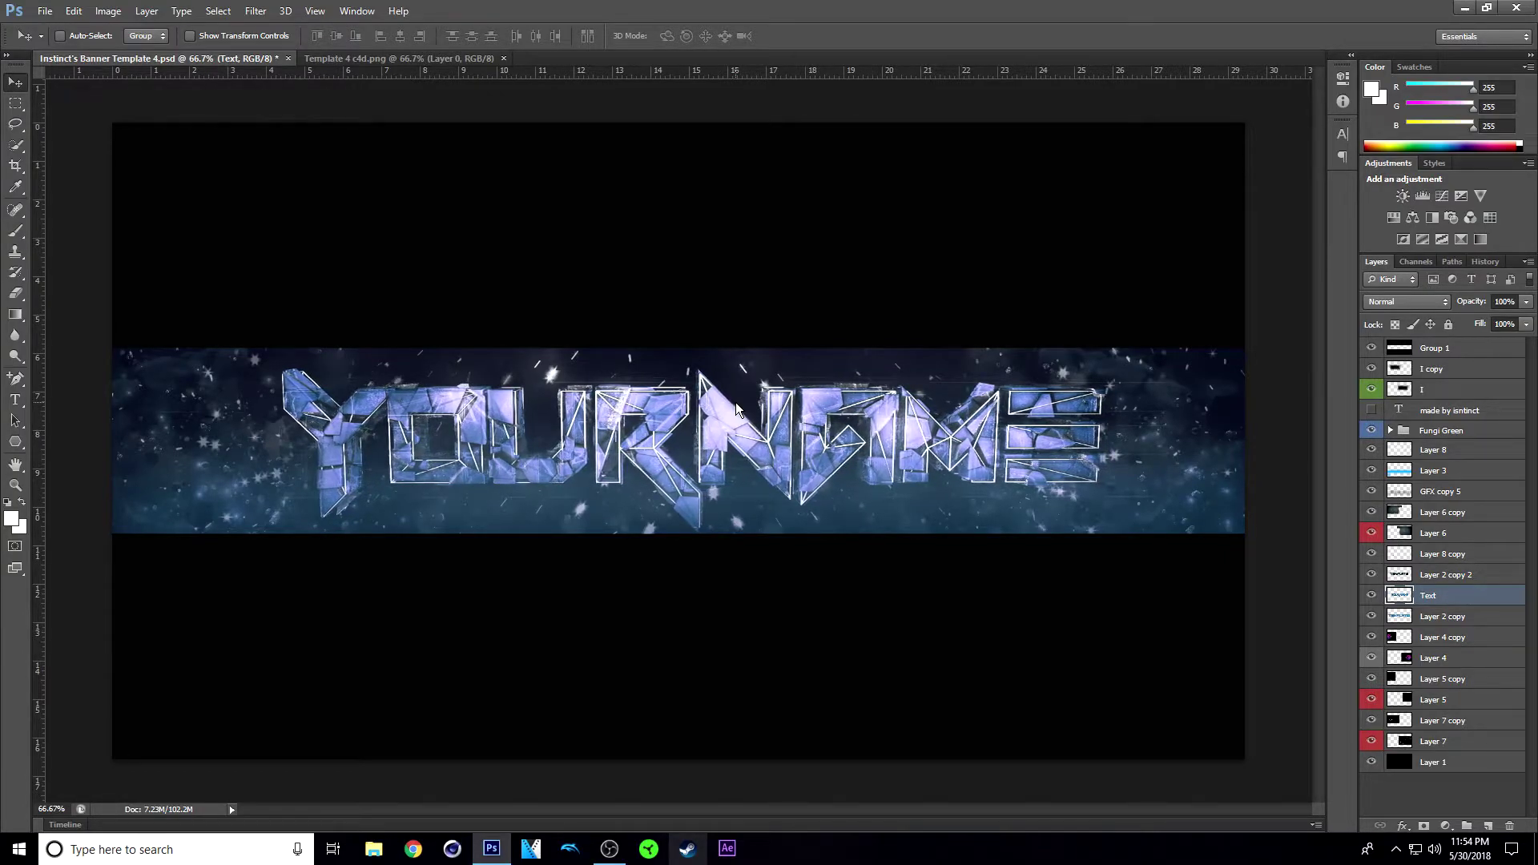
pyautogui.press('Left')
pyautogui.press('Left')
pyautogui.press('Left')
pyautogui.press('Left')
pyautogui.press('Left')
pyautogui.press('Left')
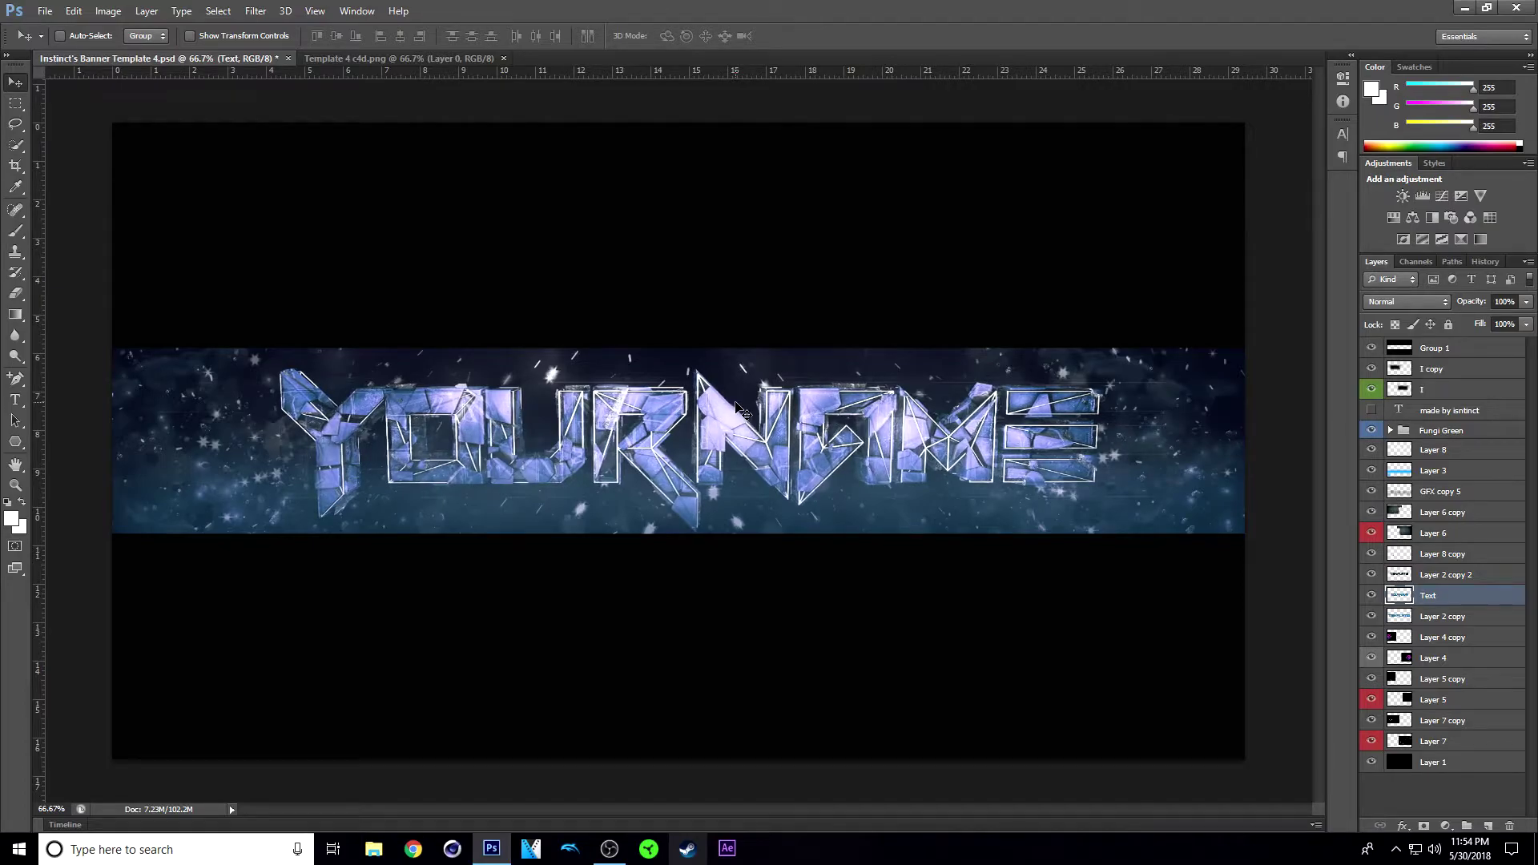
pyautogui.press('Left')
pyautogui.press('Left')
pyautogui.press('Left')
pyautogui.press('Left')
pyautogui.press('Left')
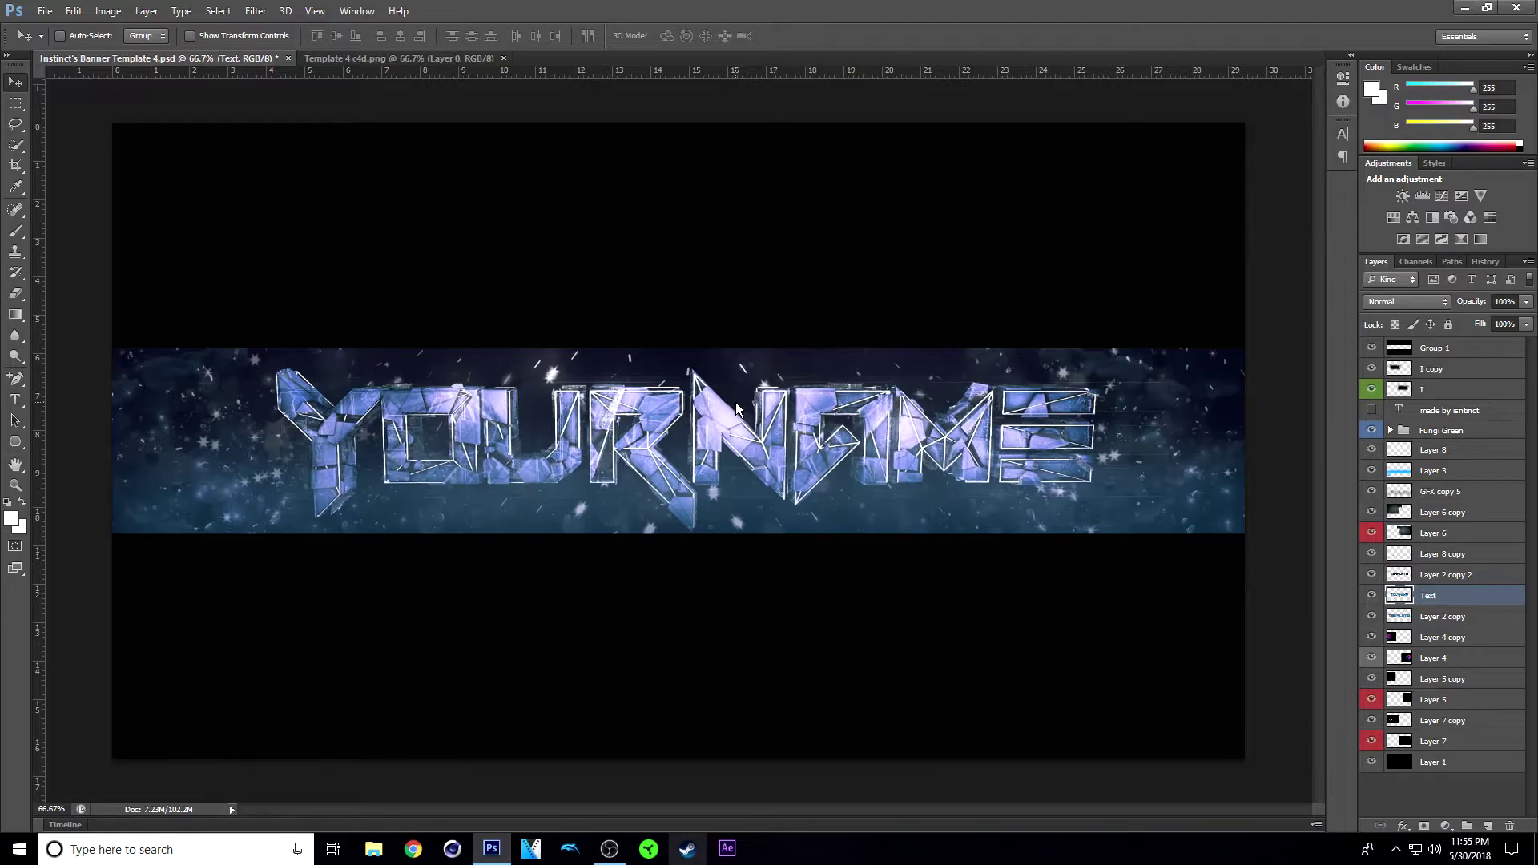
pyautogui.press('Left')
pyautogui.press('Left')
pyautogui.press('Left')
pyautogui.press('Left')
pyautogui.press('Left')
pyautogui.press('Left')
pyautogui.press('Left')
pyautogui.press('Left')
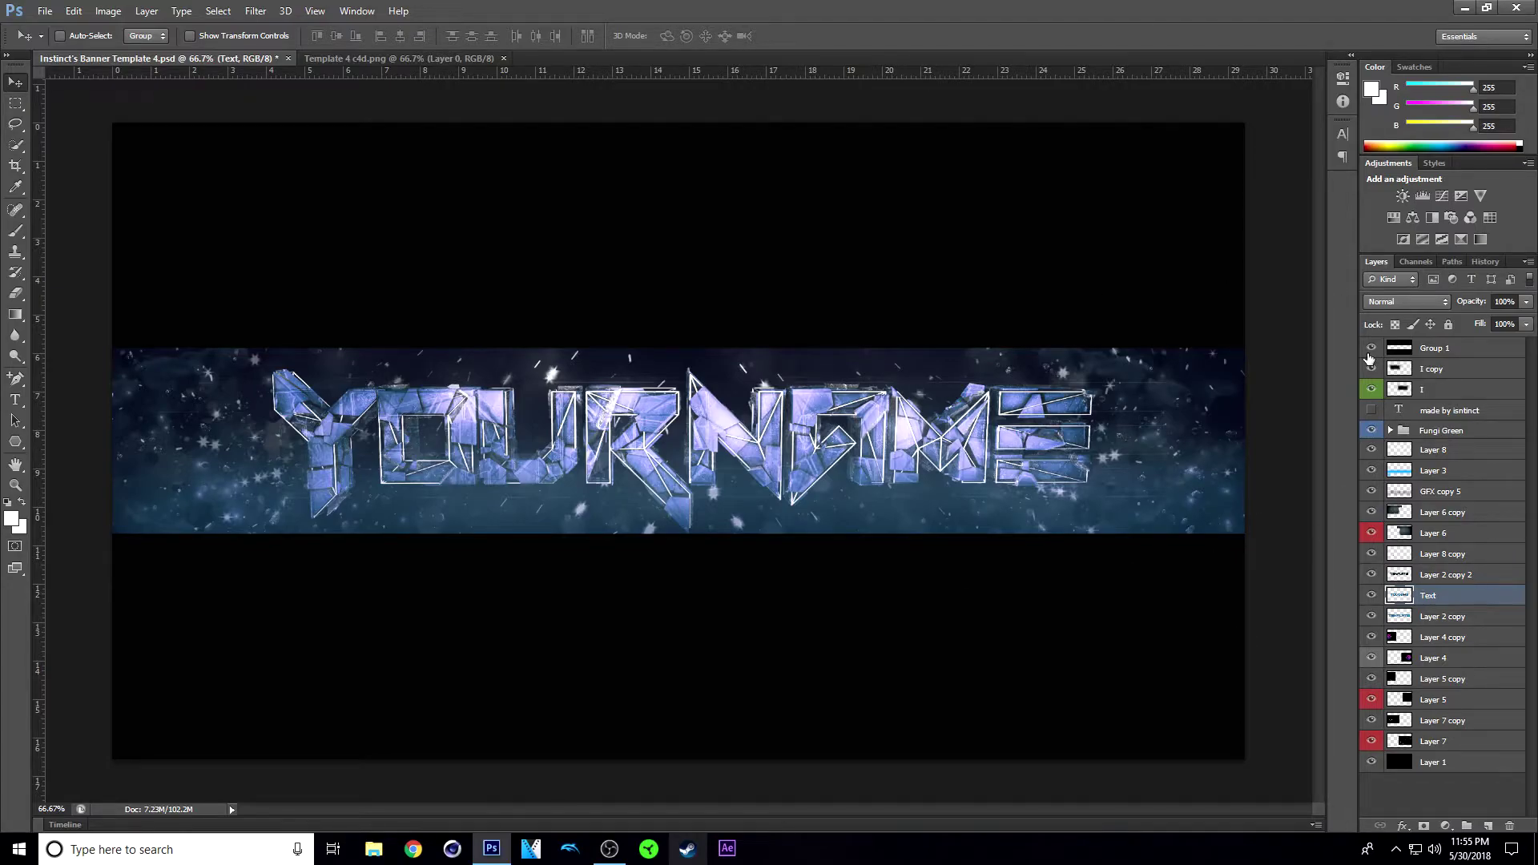
# Delete the made-by credit watermark layer and expand Fungi Green to select its second Gradient Map
pyautogui.click(1372, 412)
pyautogui.click(1452, 412)
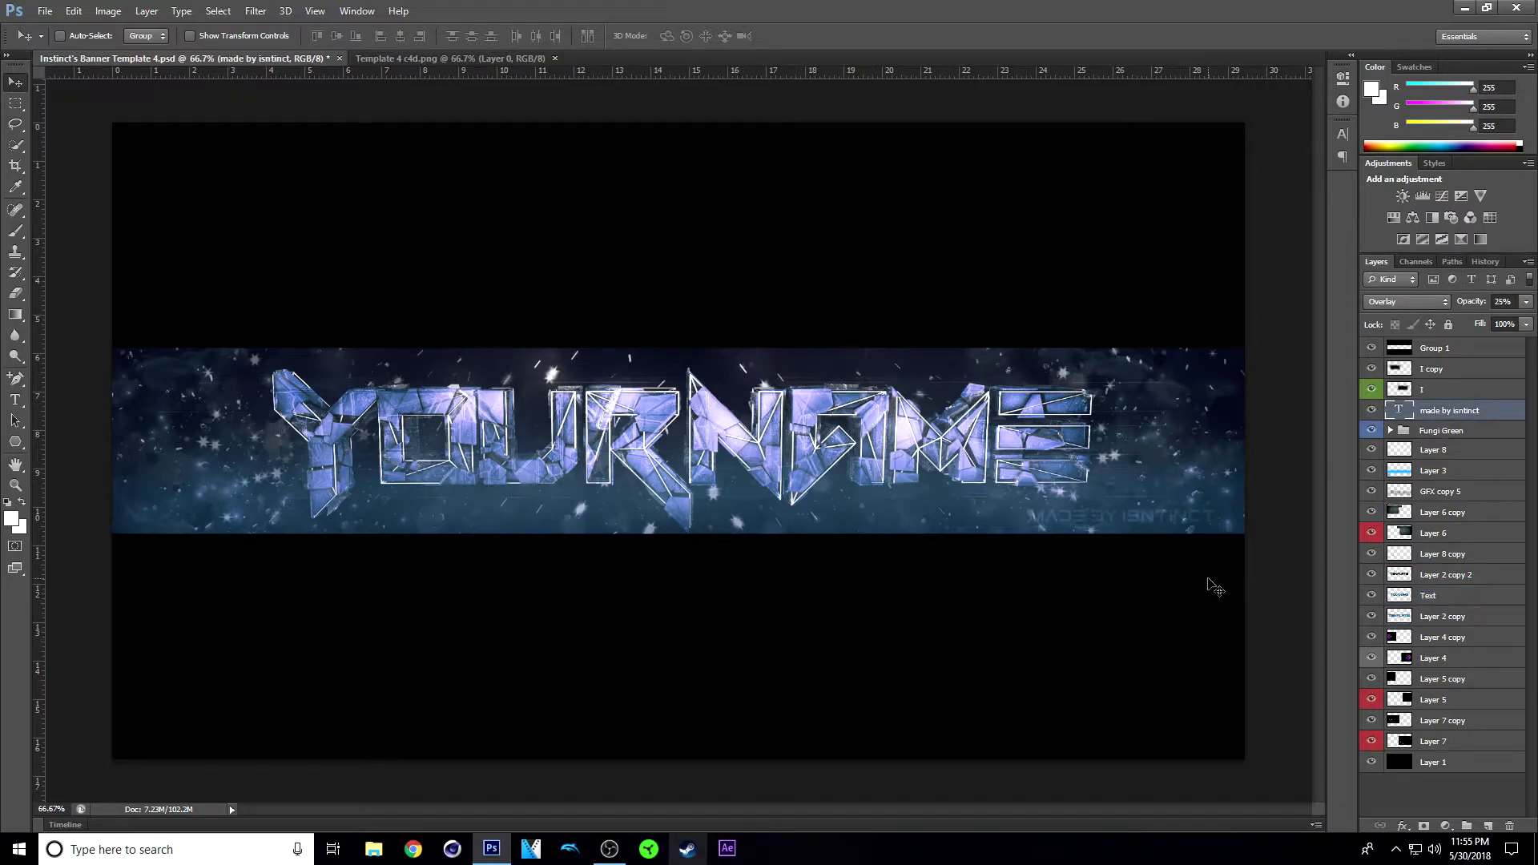
pyautogui.press('Delete')
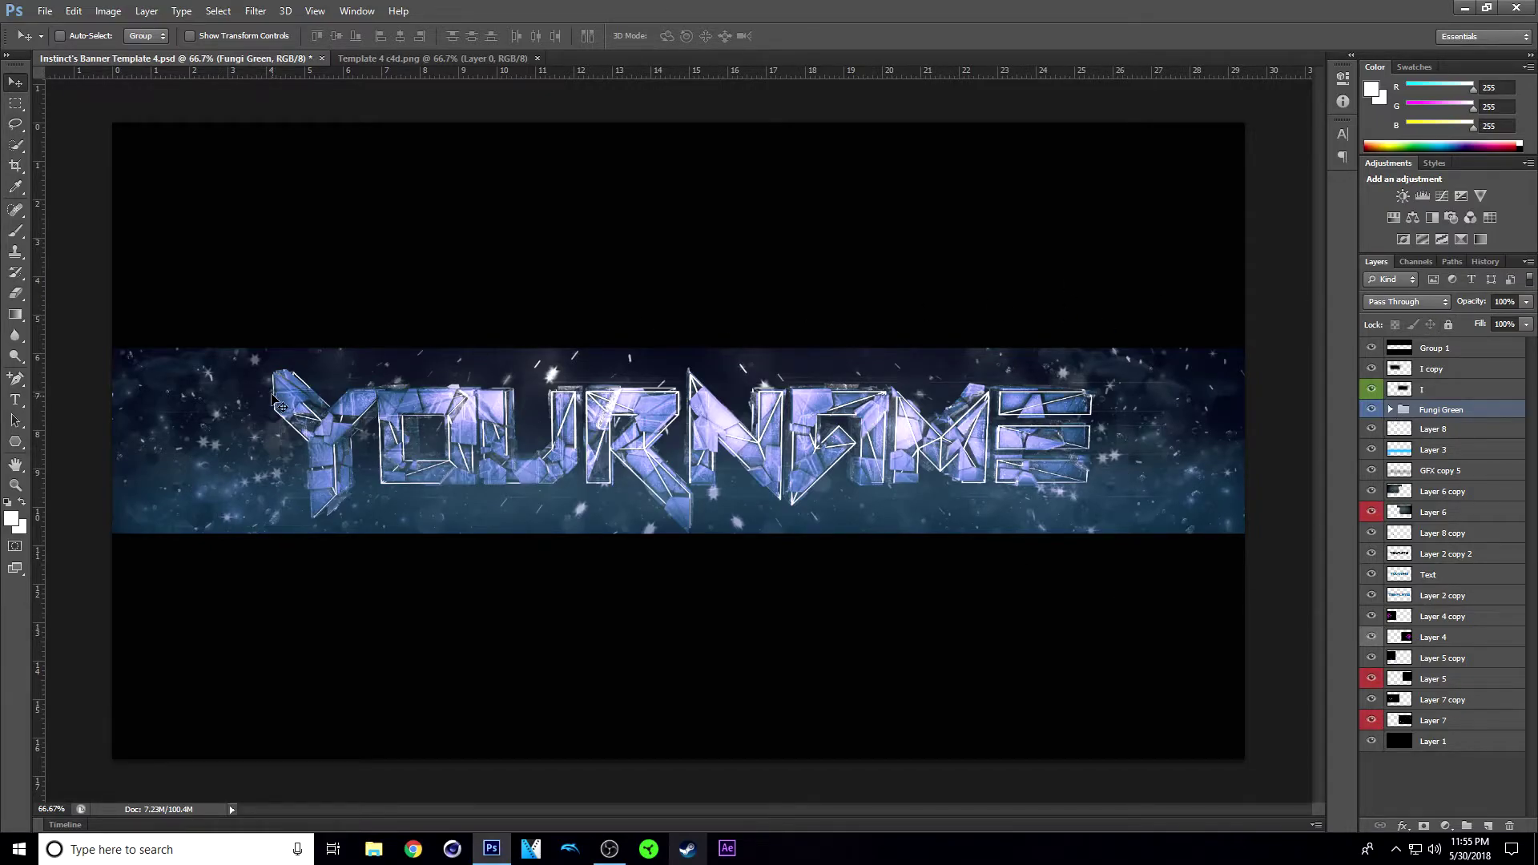
pyautogui.click(1391, 410)
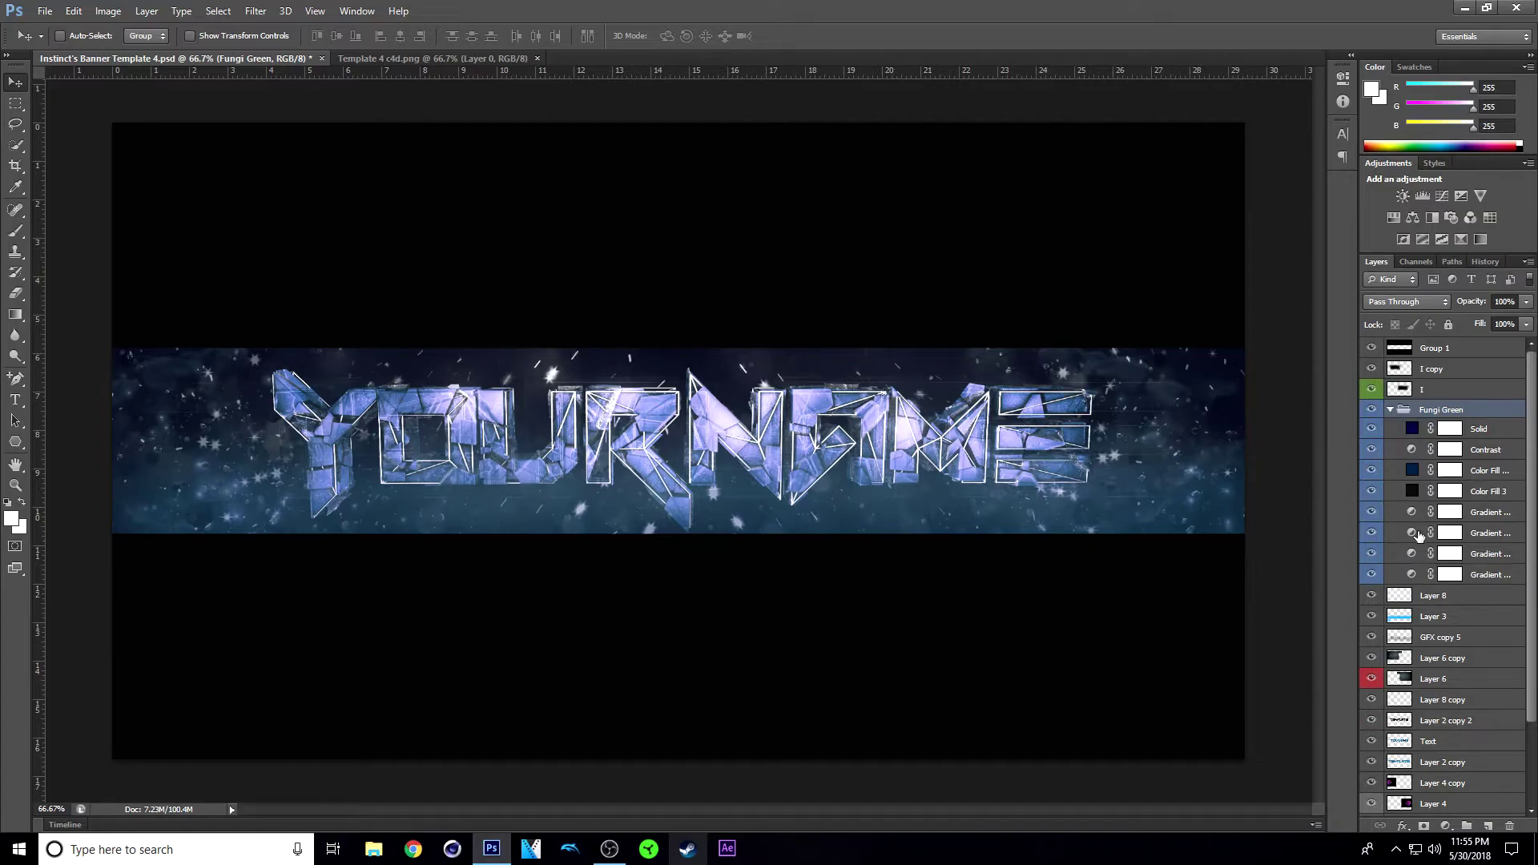
pyautogui.click(1488, 535)
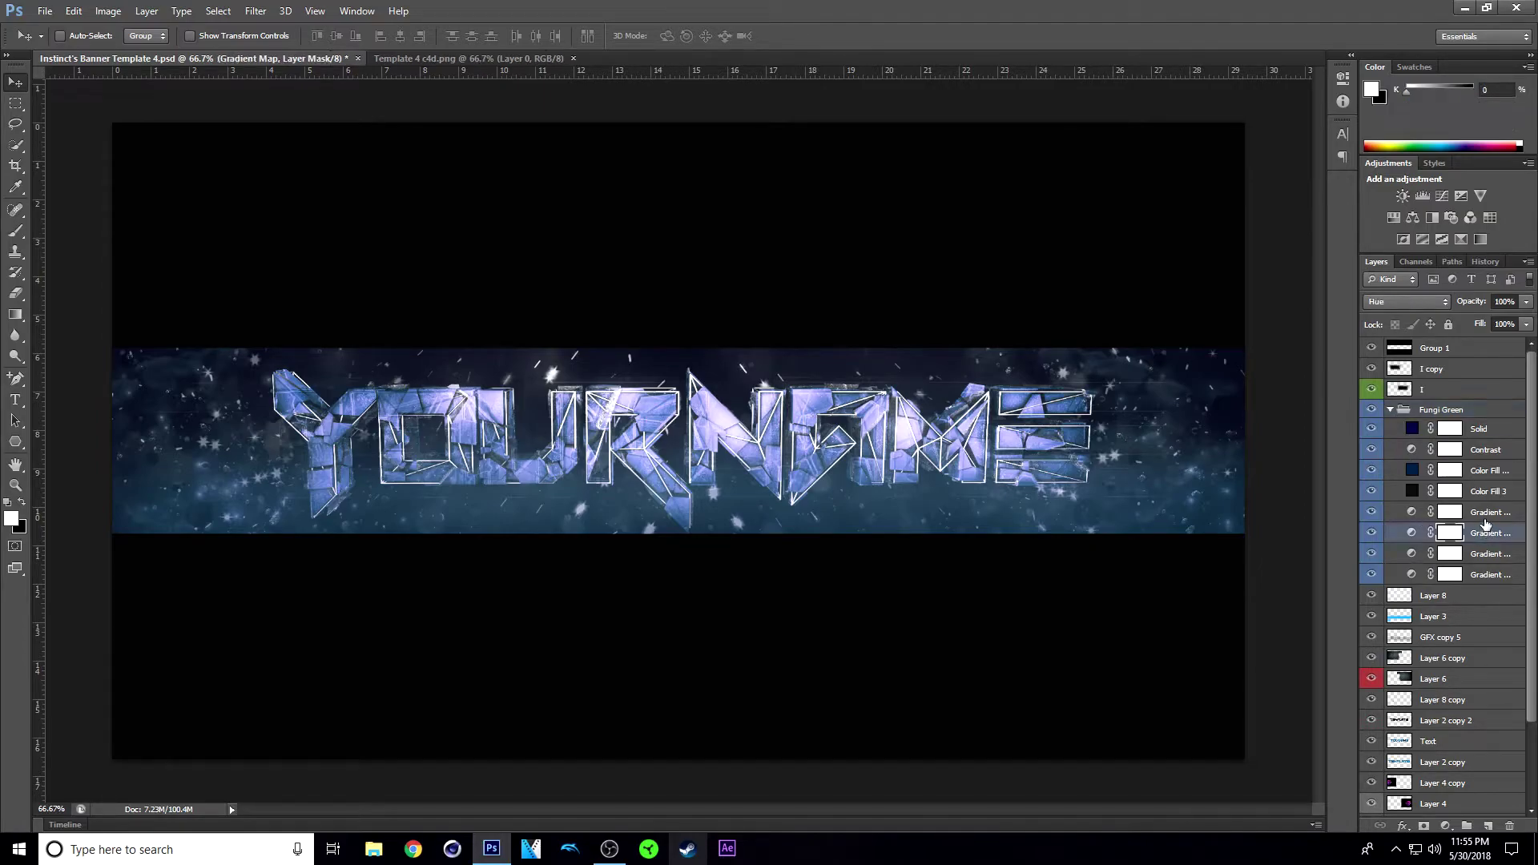
# Switch the second Gradient Map to the black-to-white preset
pyautogui.doubleClick(1412, 534)
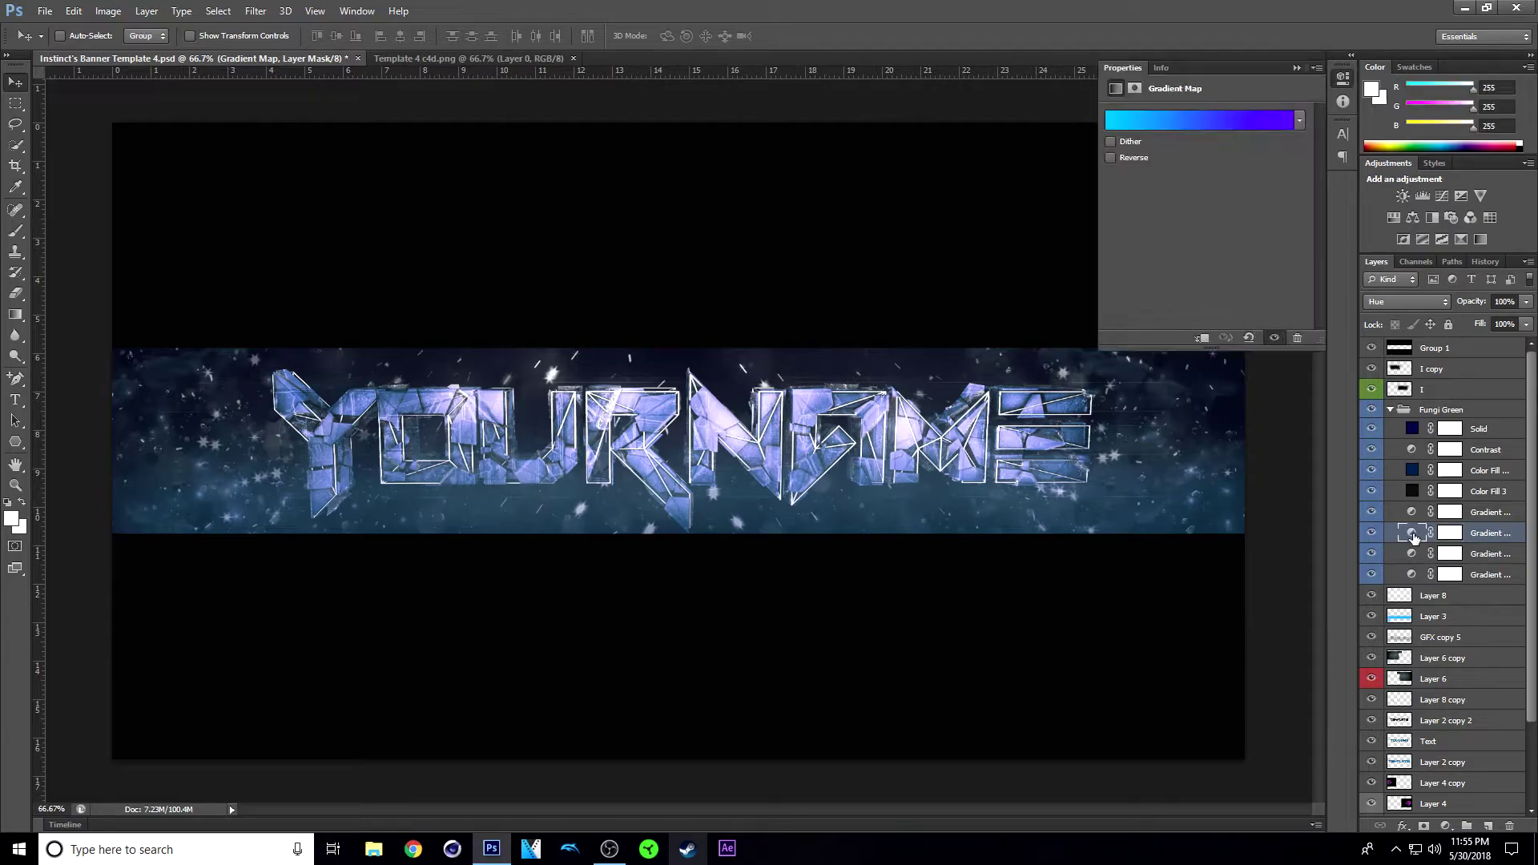
pyautogui.click(1301, 124)
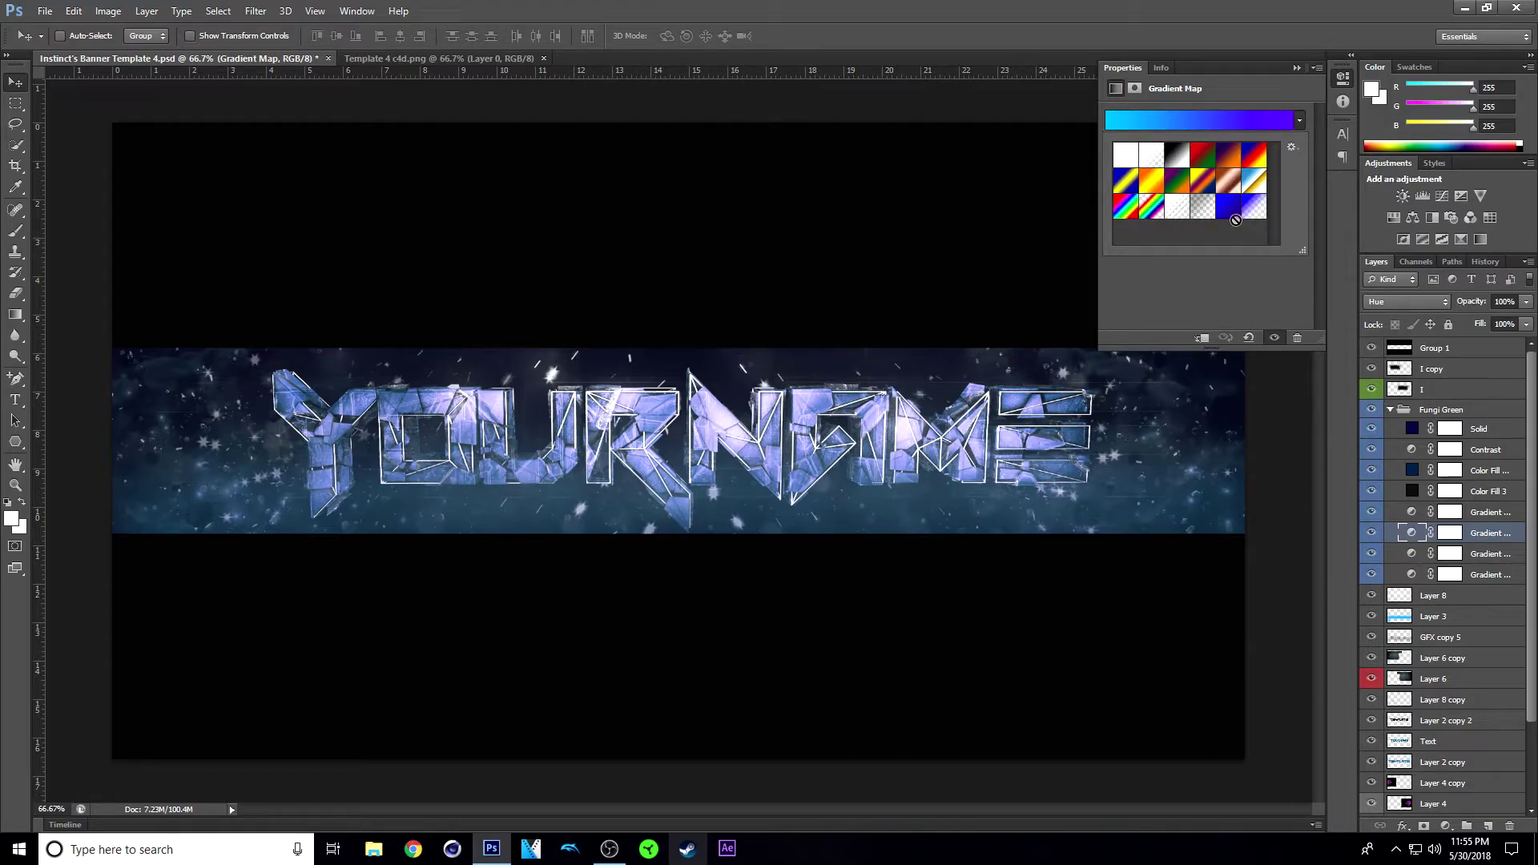
pyautogui.click(1185, 160)
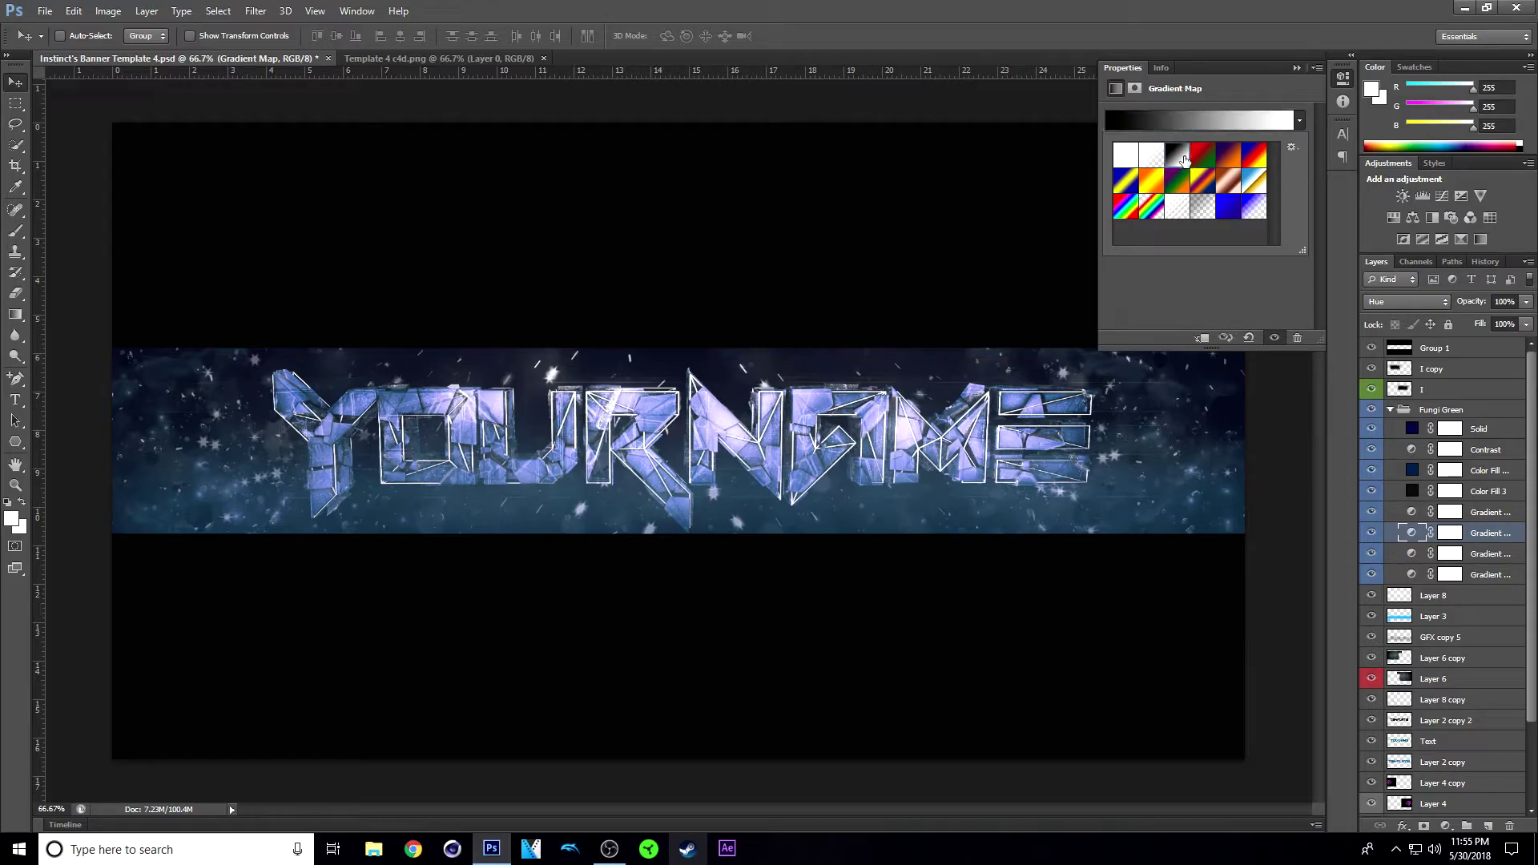
# In the Gradient Editor, recolour the dark left stop to a vivid magenta
pyautogui.click(1219, 118)
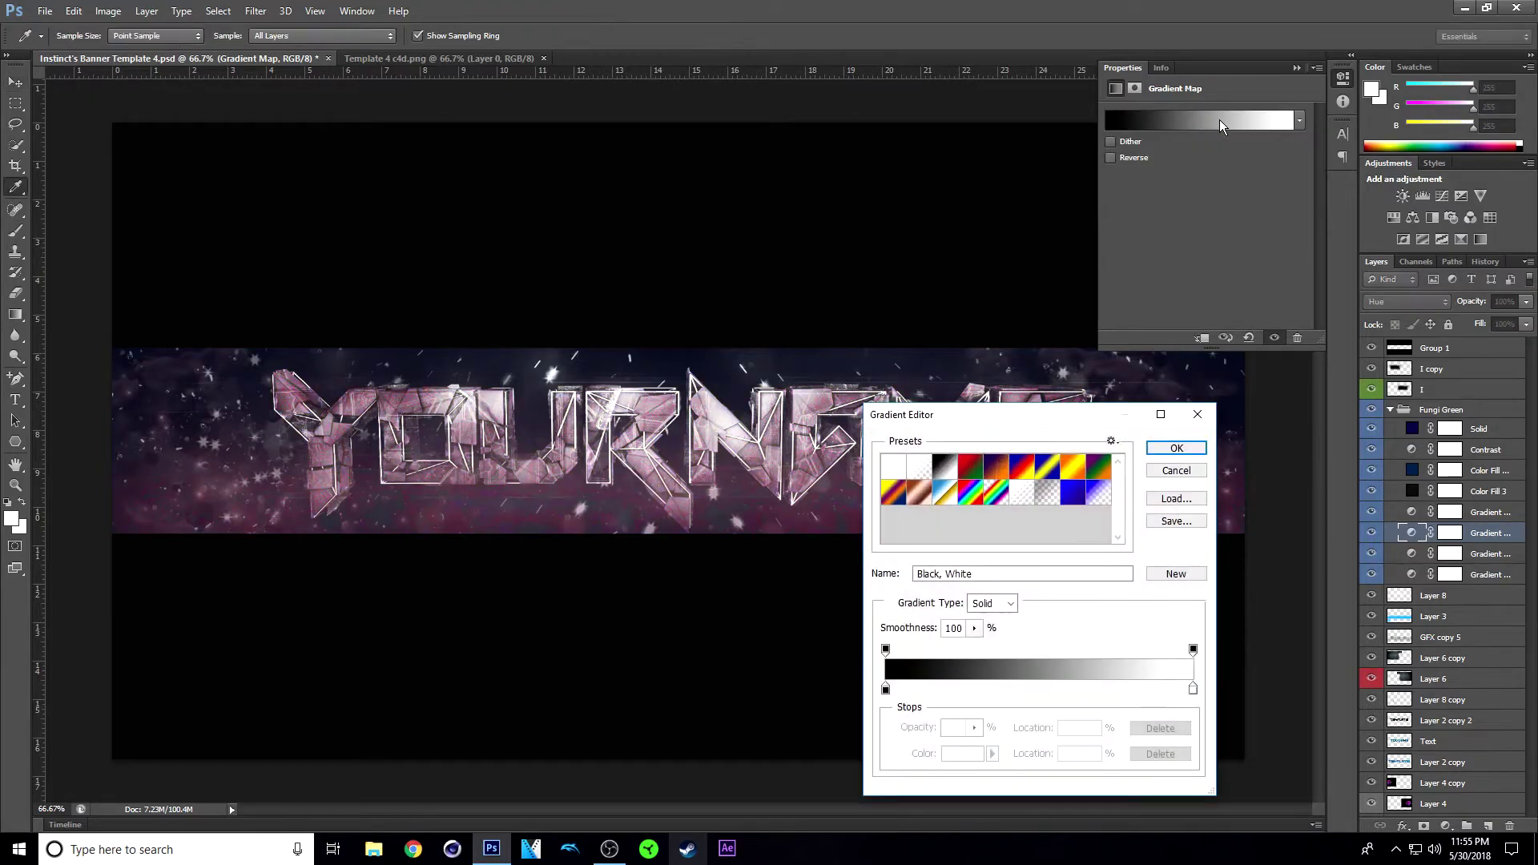
pyautogui.moveTo(1064, 419); pyautogui.dragTo(989, 205)
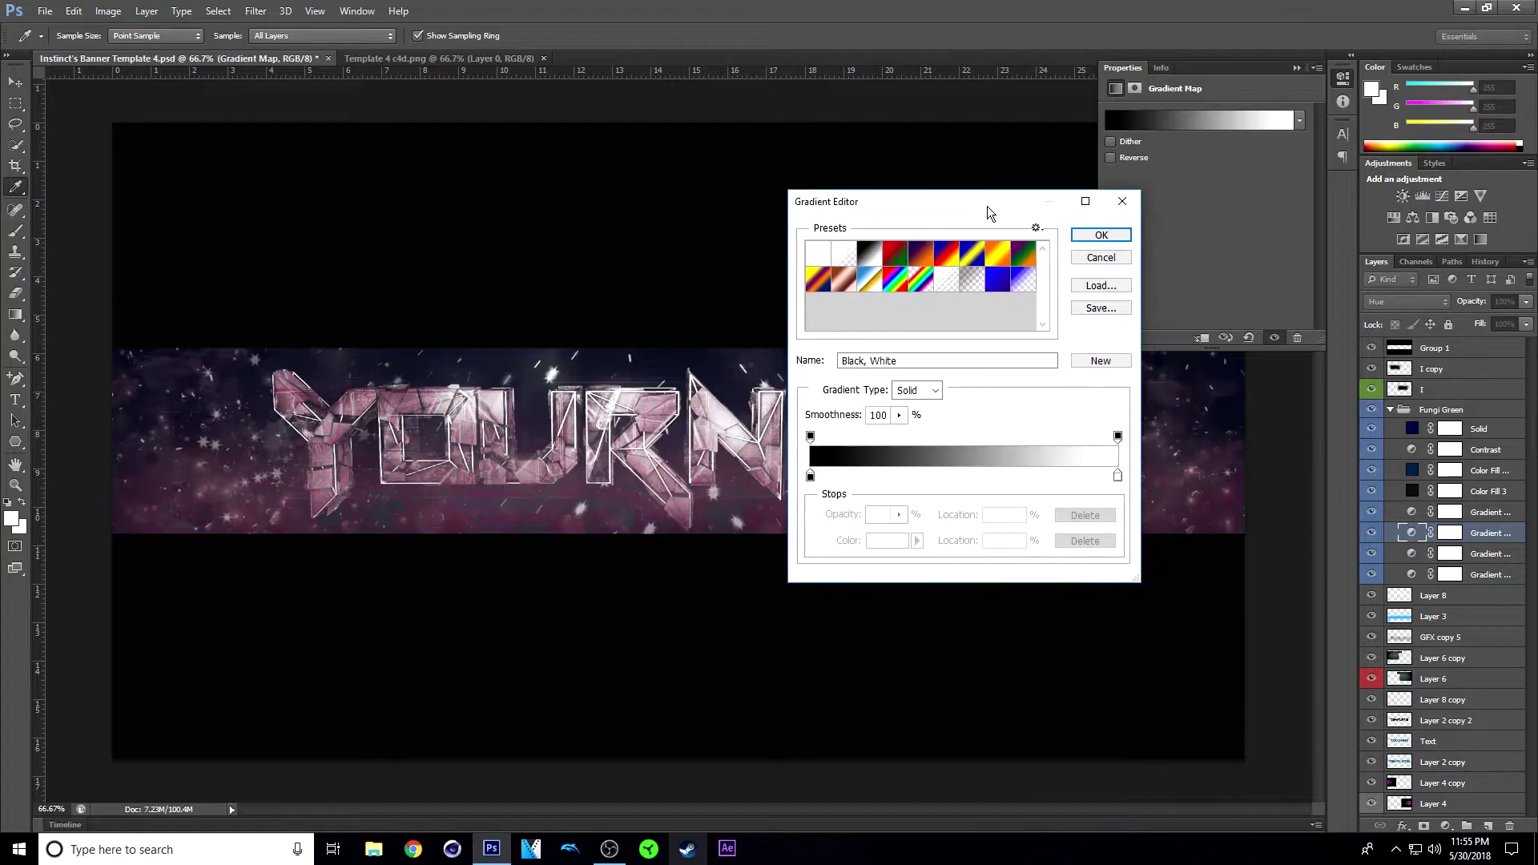
pyautogui.click(811, 475)
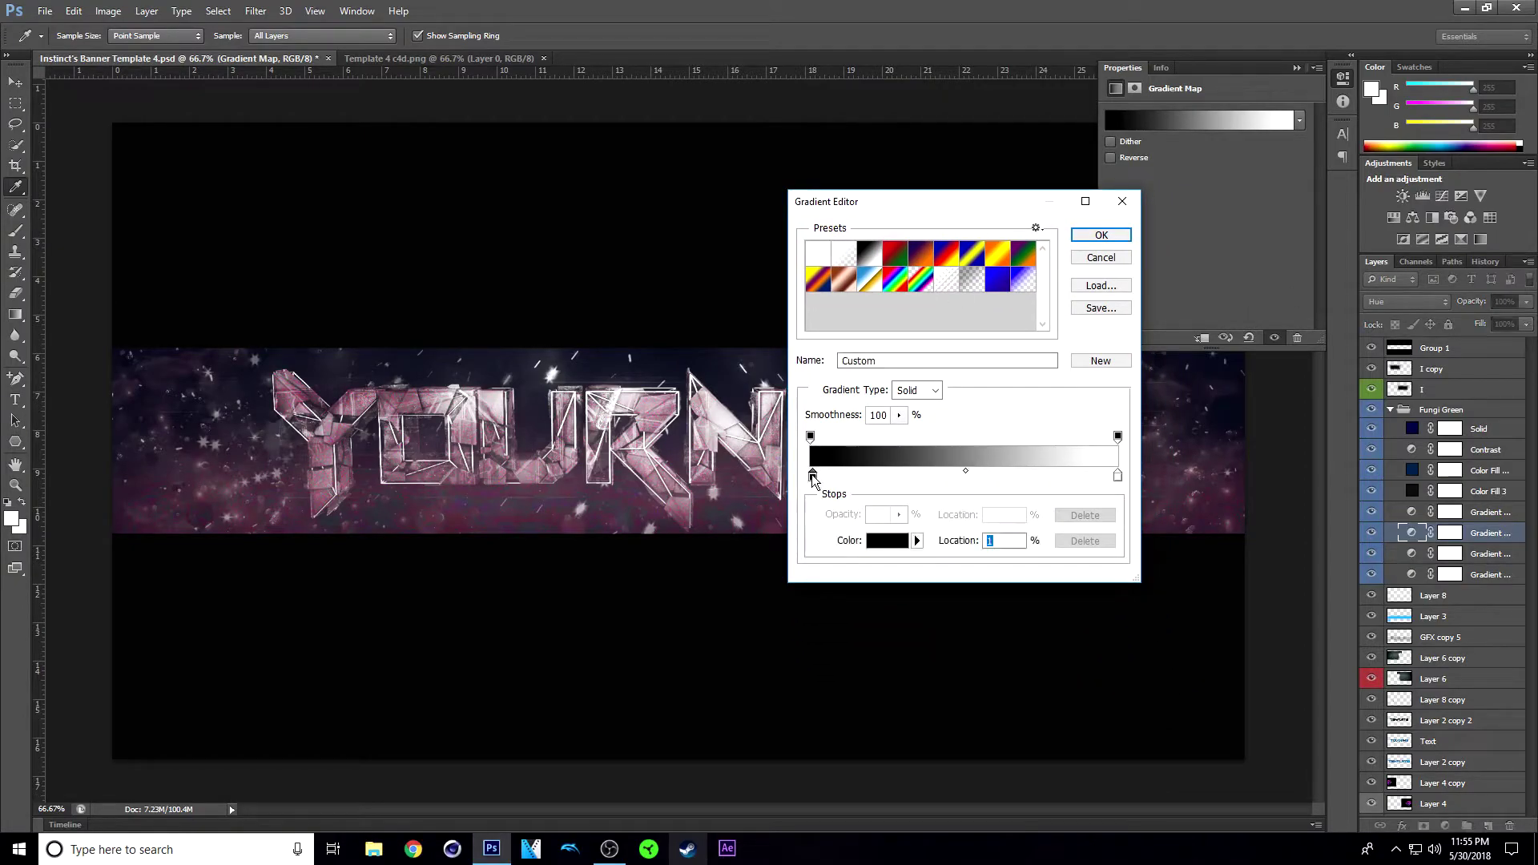
pyautogui.doubleClick(813, 478)
pyautogui.moveTo(1047, 337); pyautogui.dragTo(1058, 332)
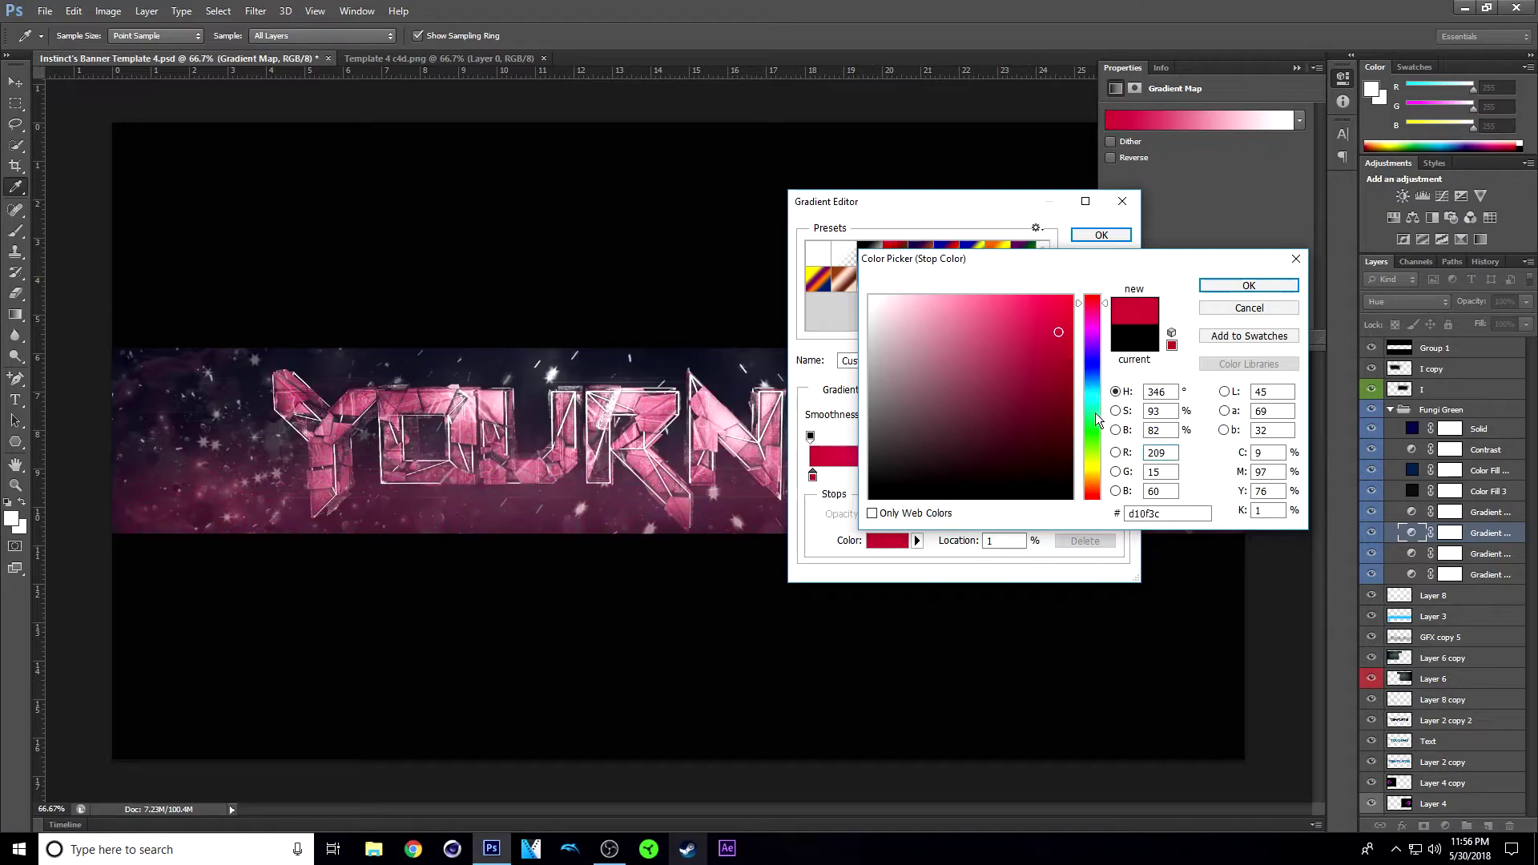
pyautogui.click(1096, 325)
pyautogui.moveTo(1058, 327)
pyautogui.mouseDown()
pyautogui.moveTo(1091, 288)
pyautogui.moveTo(1038, 296)
pyautogui.mouseUp()
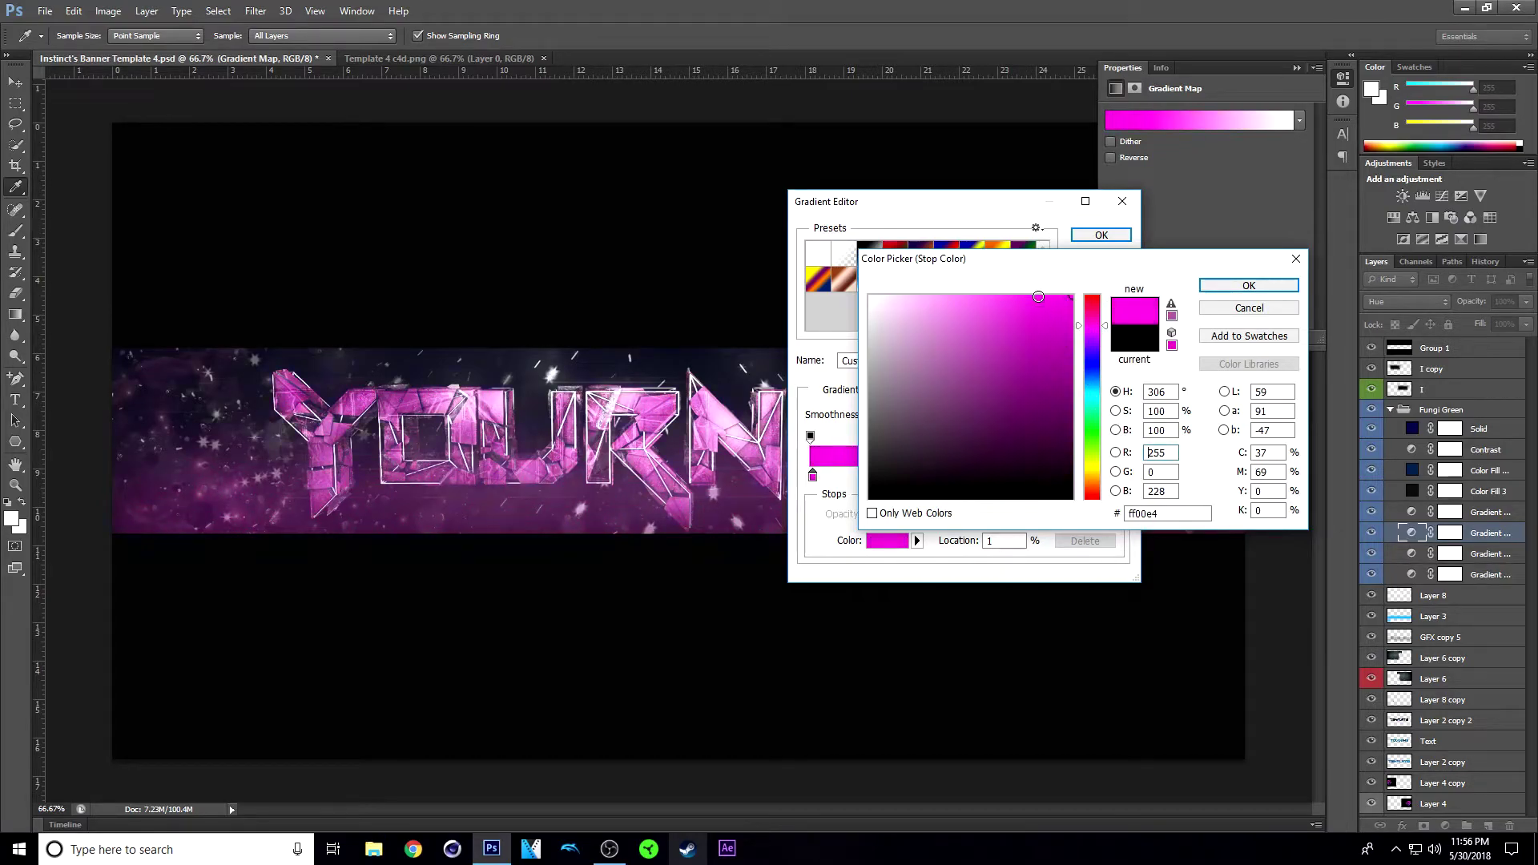
pyautogui.click(1224, 289)
# Recolour the right stop to a deep magenta, then cancel the custom gradient edits
pyautogui.doubleClick(1119, 476)
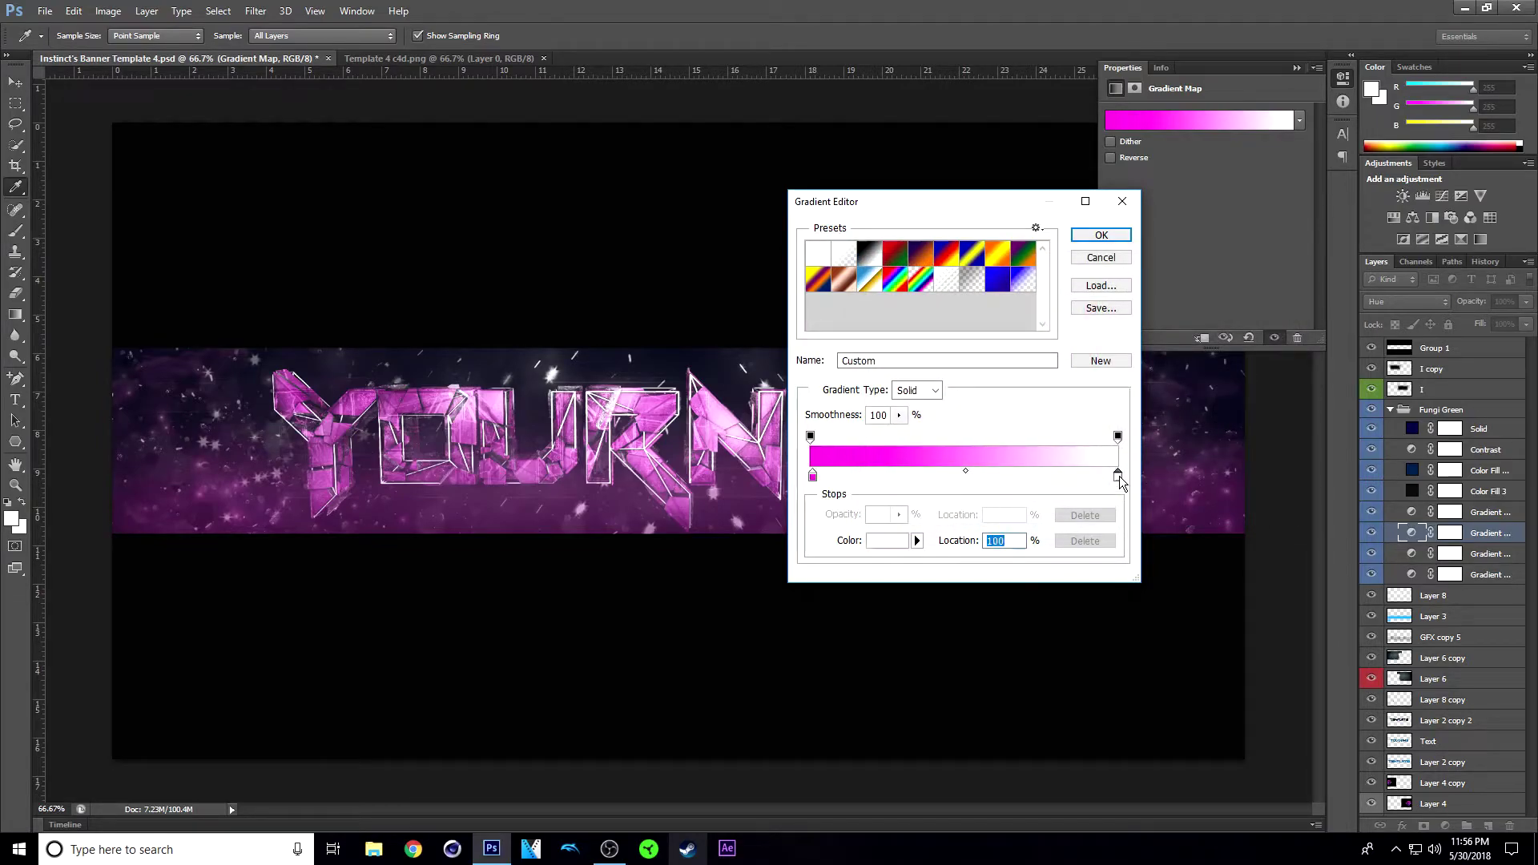
pyautogui.moveTo(1094, 362)
pyautogui.mouseDown()
pyautogui.moveTo(1107, 306)
pyautogui.moveTo(1107, 319)
pyautogui.mouseUp()
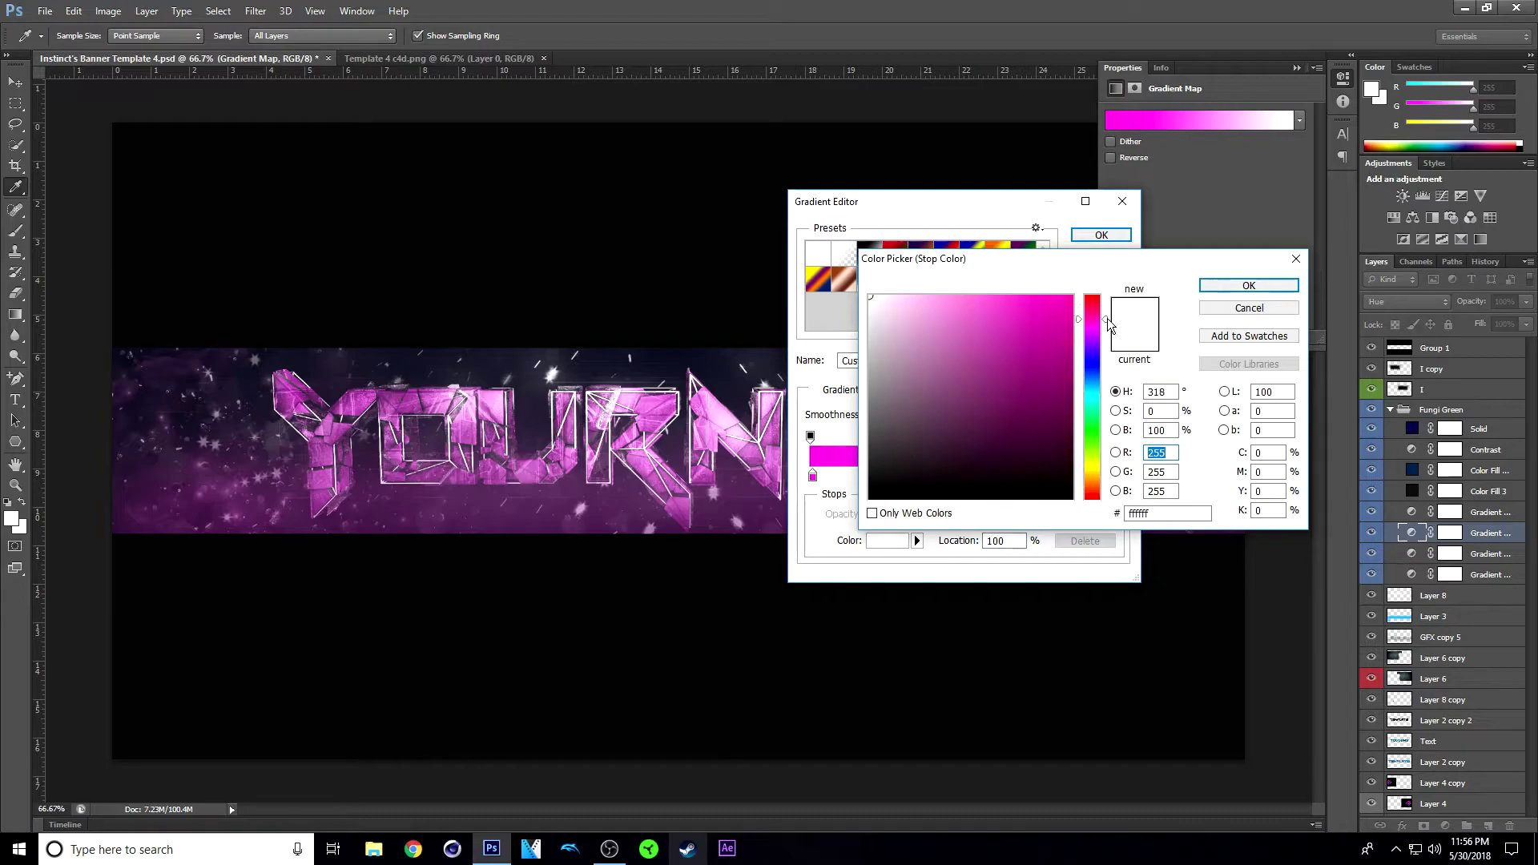
pyautogui.moveTo(1011, 351)
pyautogui.mouseDown()
pyautogui.moveTo(1061, 340)
pyautogui.moveTo(1084, 391)
pyautogui.mouseUp()
pyautogui.click(1238, 286)
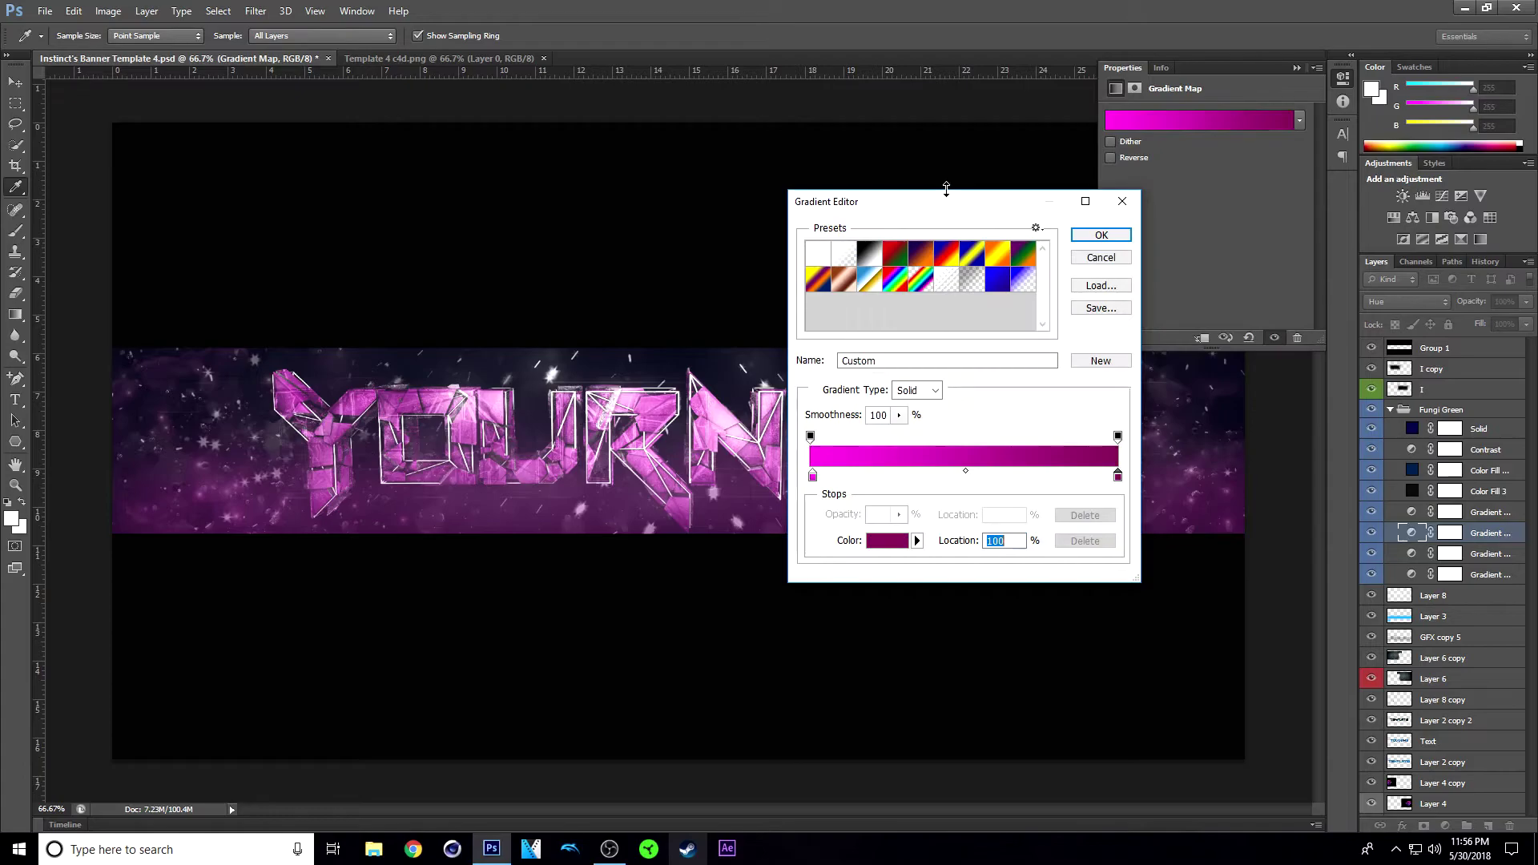
pyautogui.moveTo(943, 196); pyautogui.dragTo(792, 247)
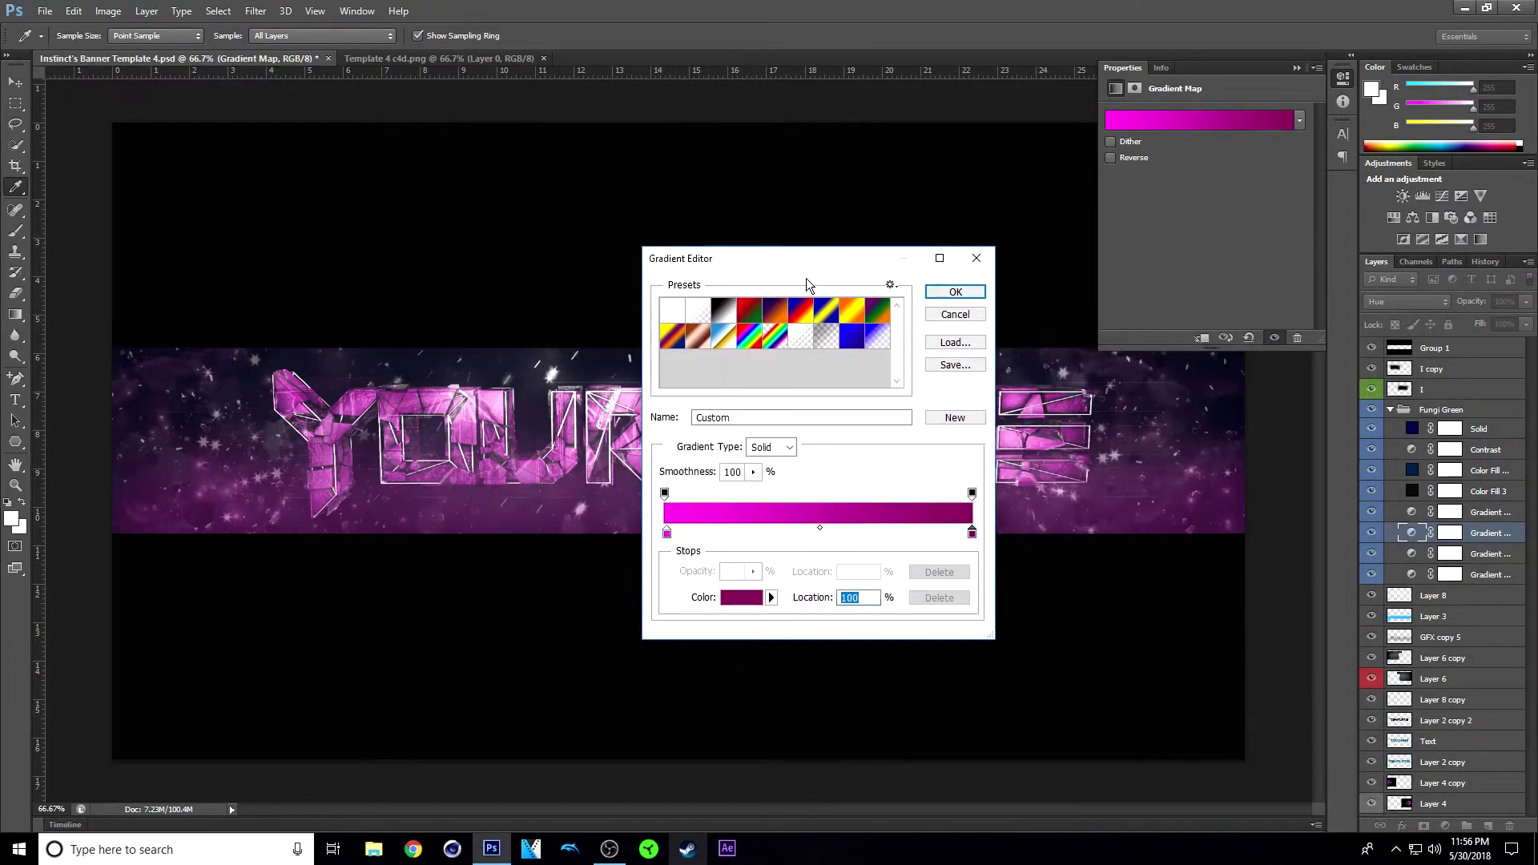
pyautogui.click(955, 314)
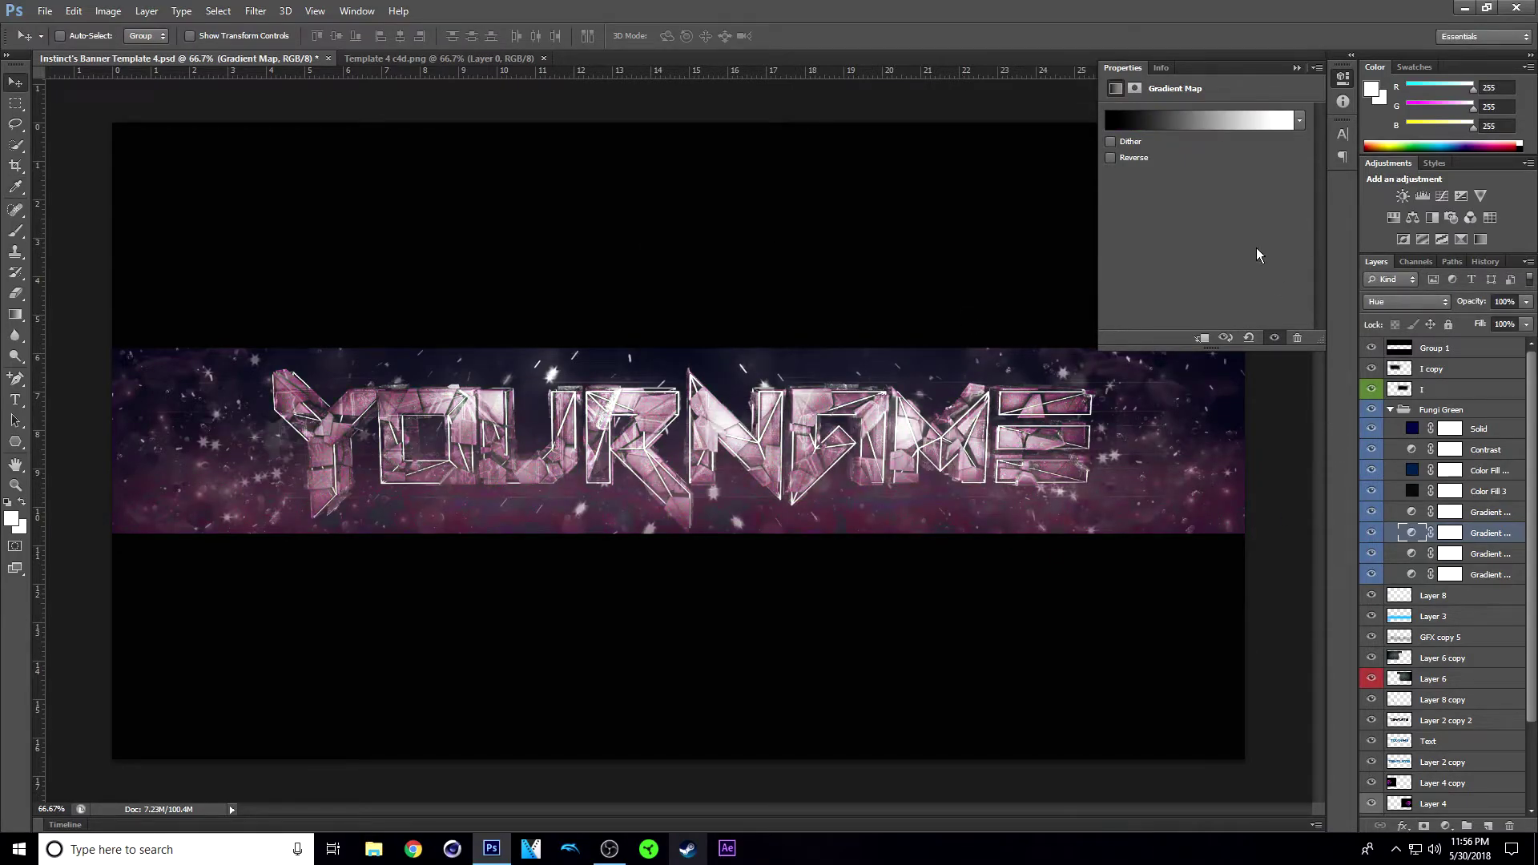
# Apply the blue gradient preset to tint the banner purple, then collapse Fungi Green
pyautogui.click(1299, 121)
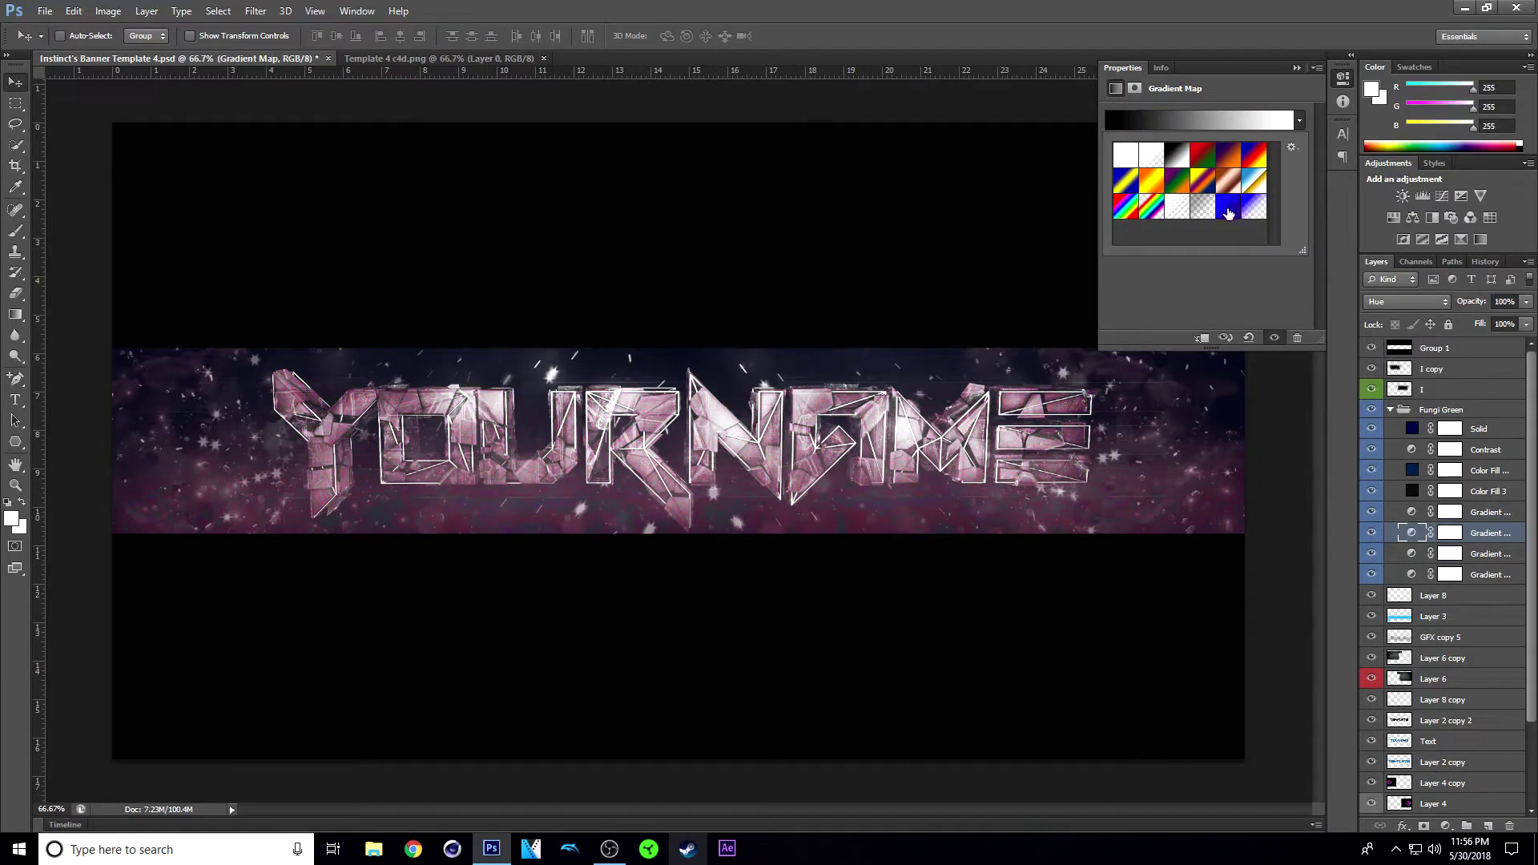
pyautogui.click(1228, 212)
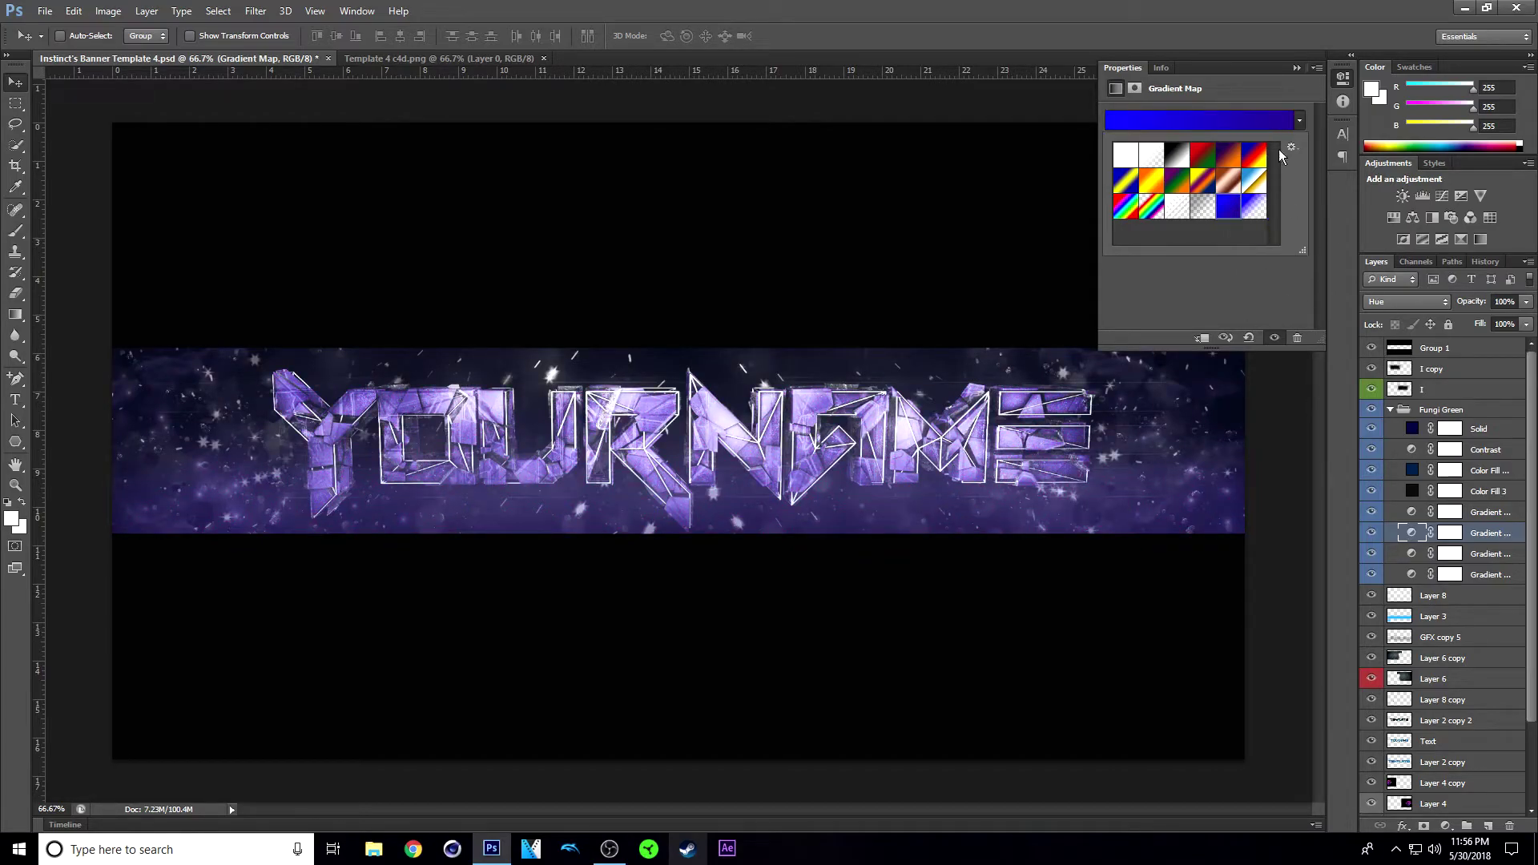
pyautogui.click(1492, 541)
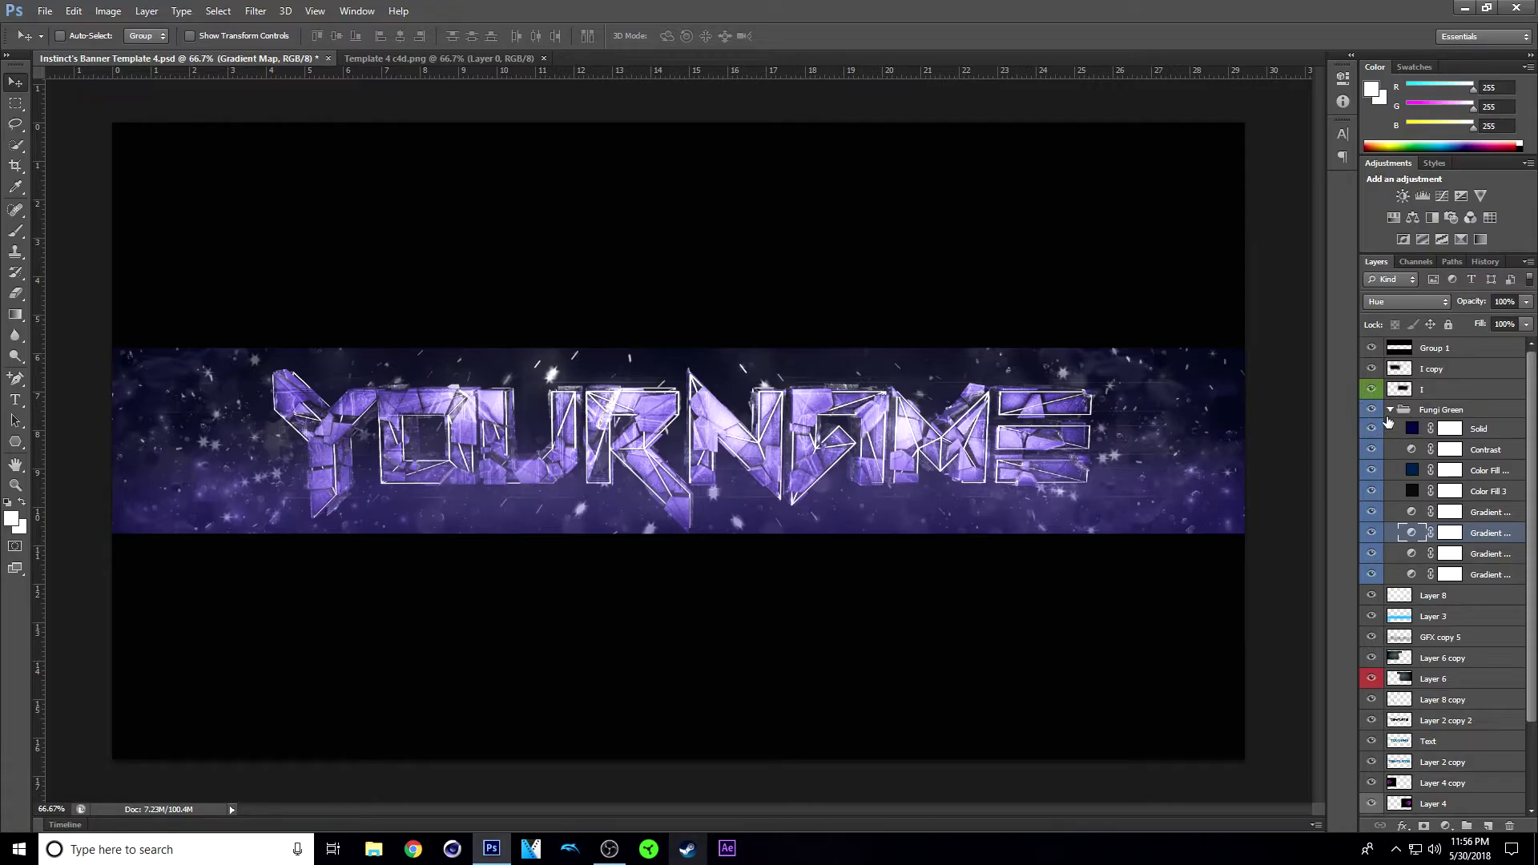
pyautogui.click(1390, 412)
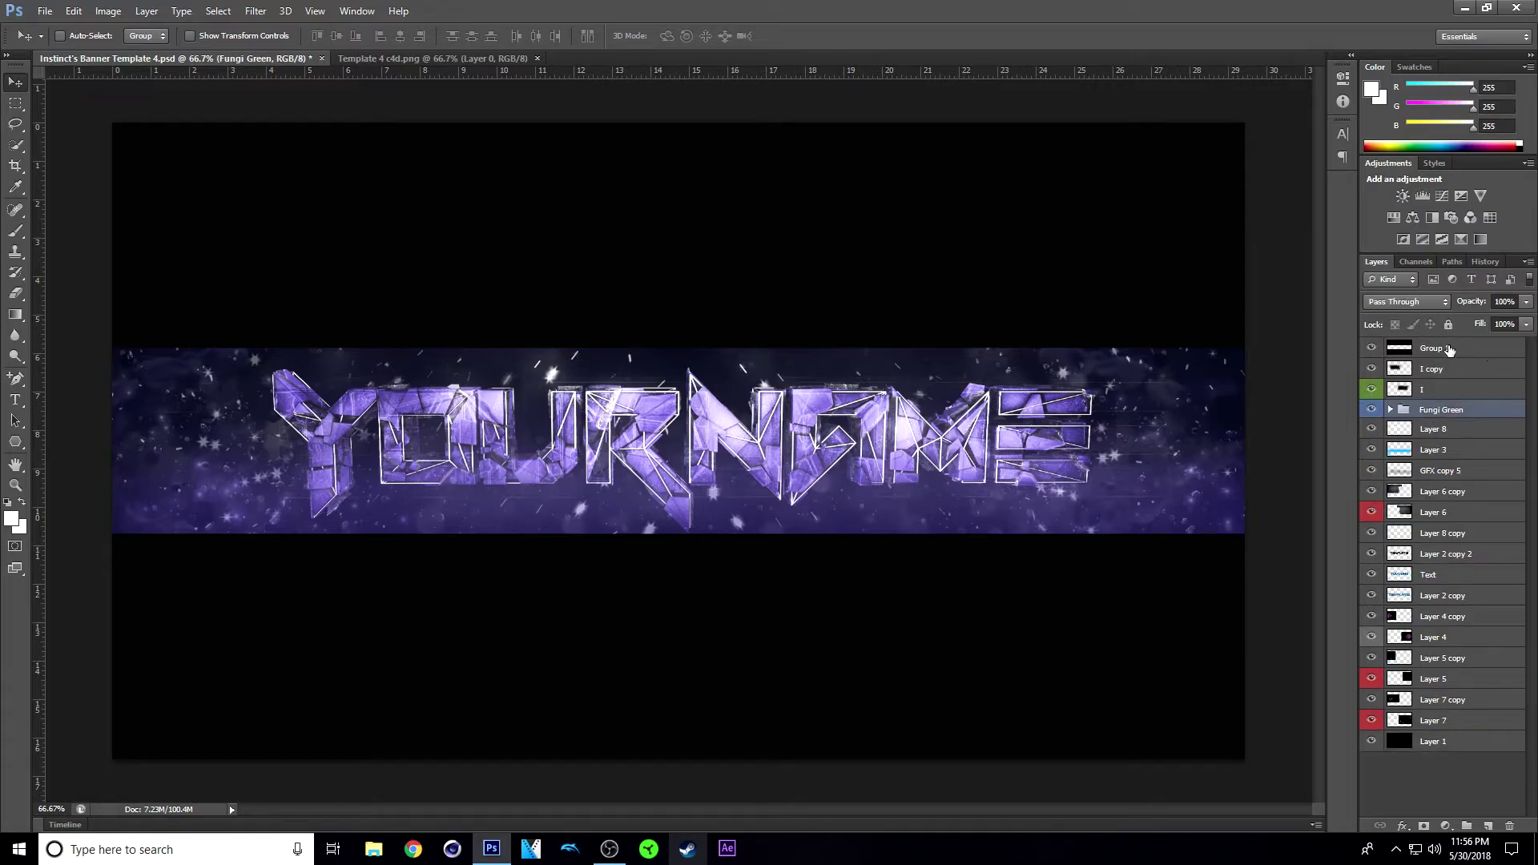
# Compare the banner with Layer 8 toggled off and on, then delete Layer 2 copy
pyautogui.click(1471, 431)
pyautogui.click(1371, 429)
pyautogui.click(1371, 429)
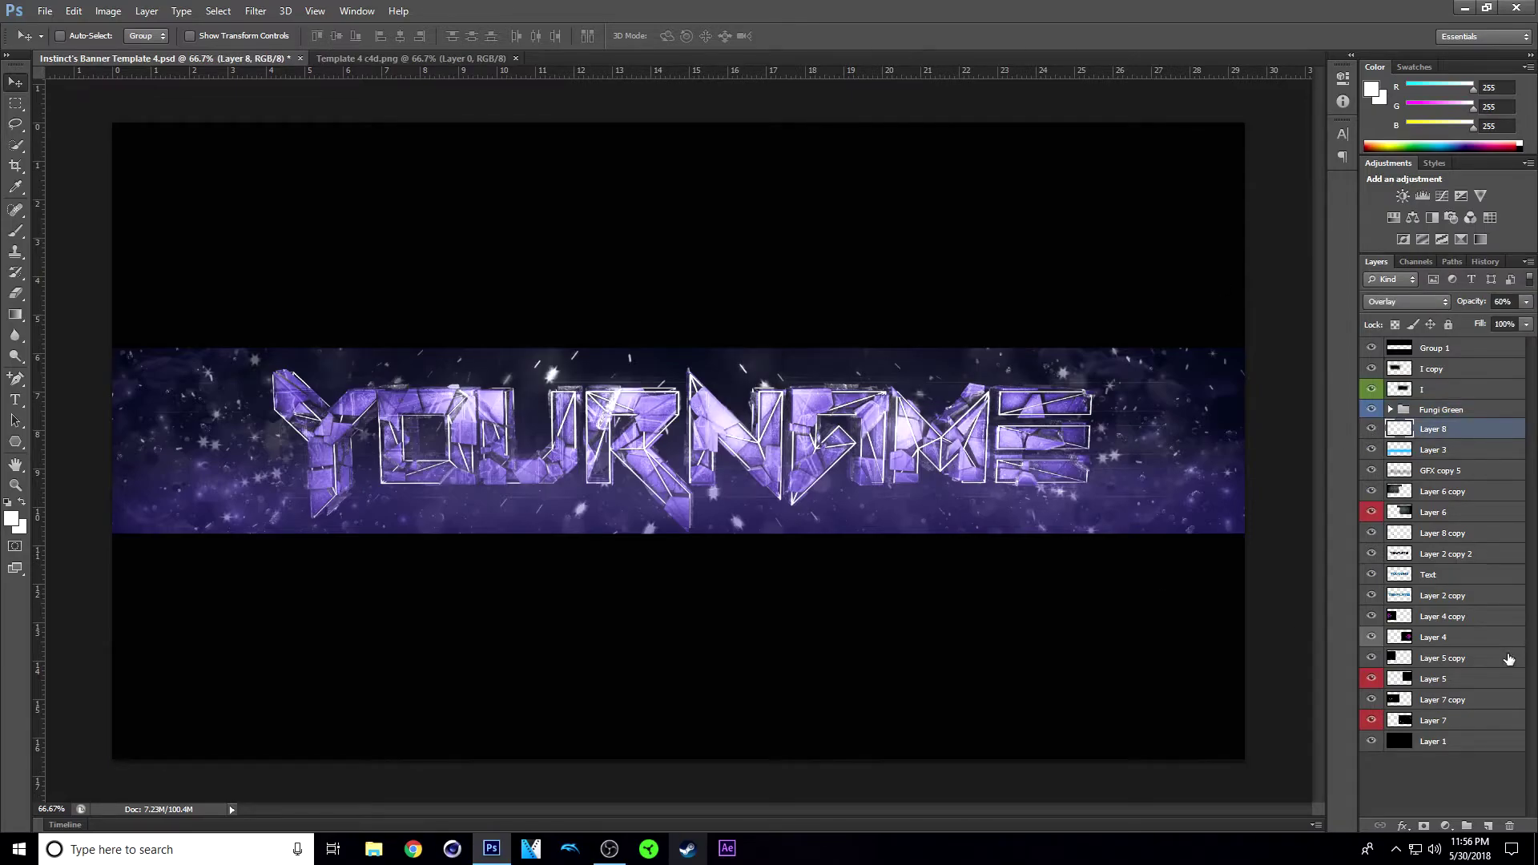
pyautogui.click(1448, 593)
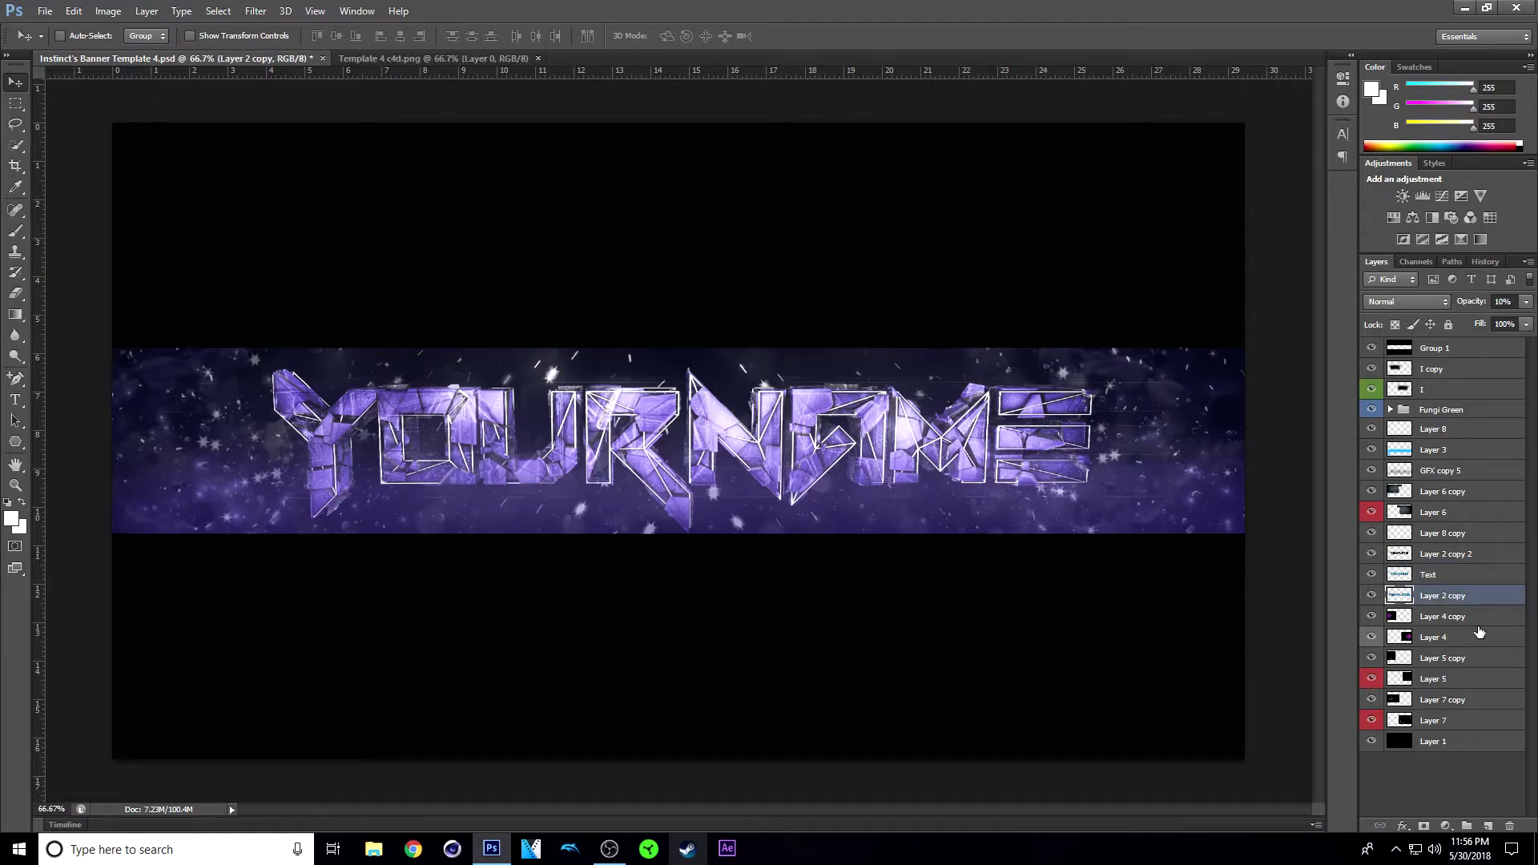
pyautogui.press('Delete')
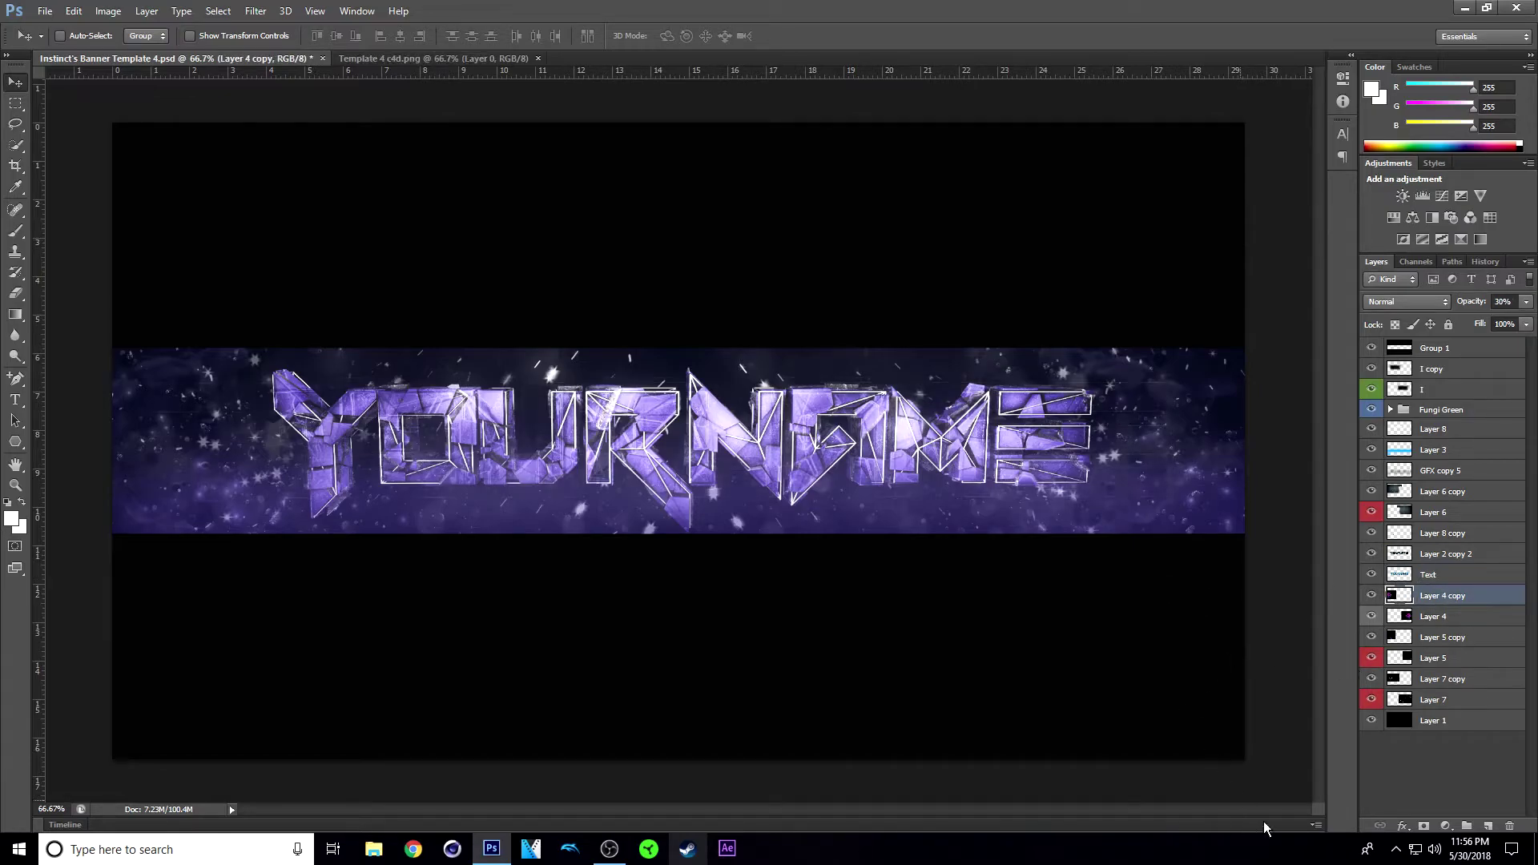
# Duplicate the Text layer and place Text copy directly beneath the original
pyautogui.click(1468, 576)
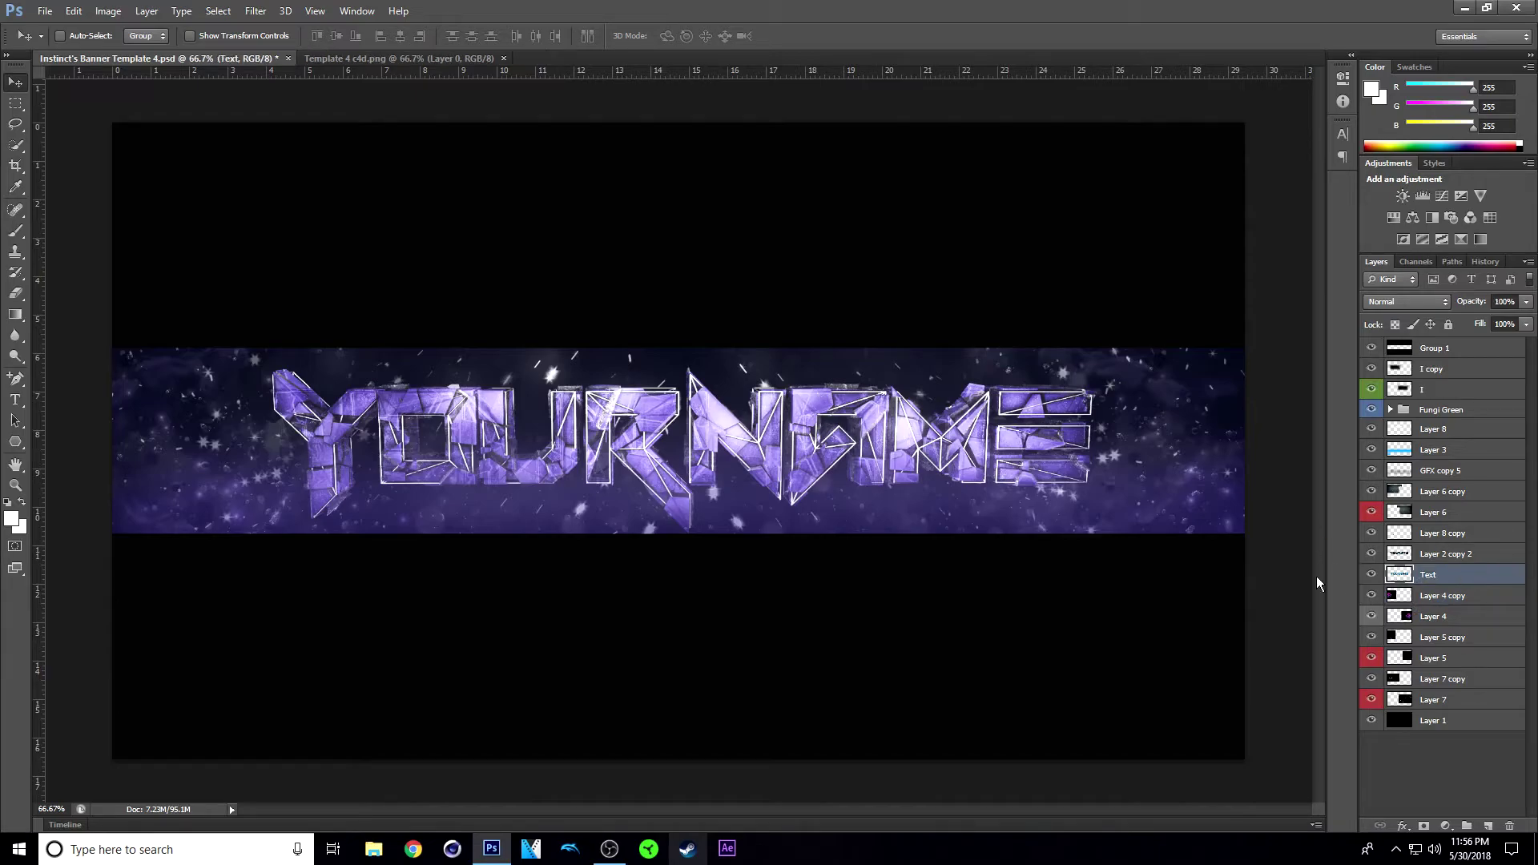
pyautogui.hotkey('ctrl', 'j')
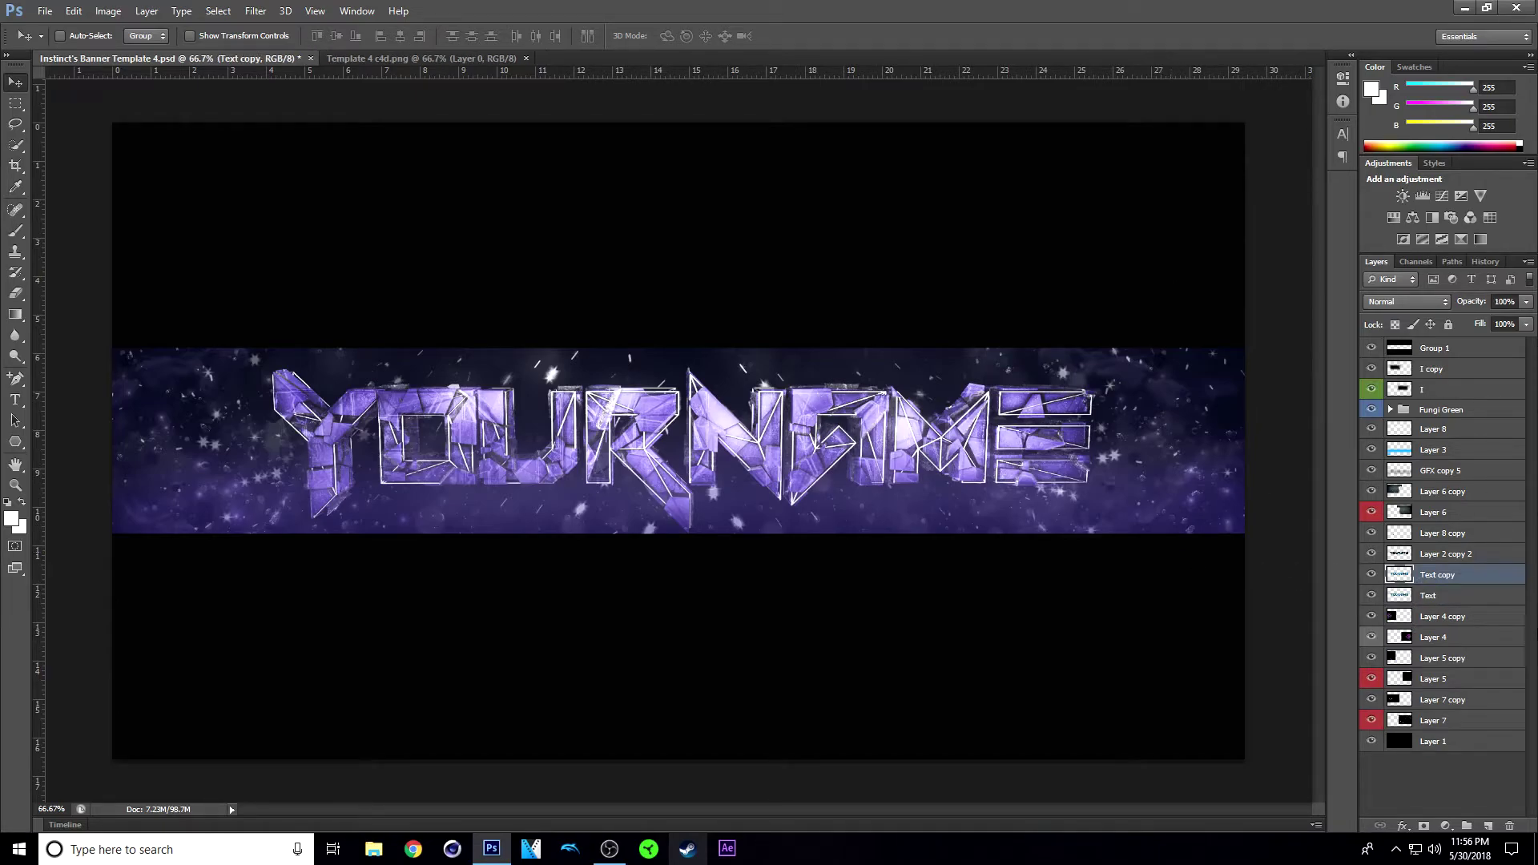
pyautogui.moveTo(1462, 582); pyautogui.dragTo(1450, 602)
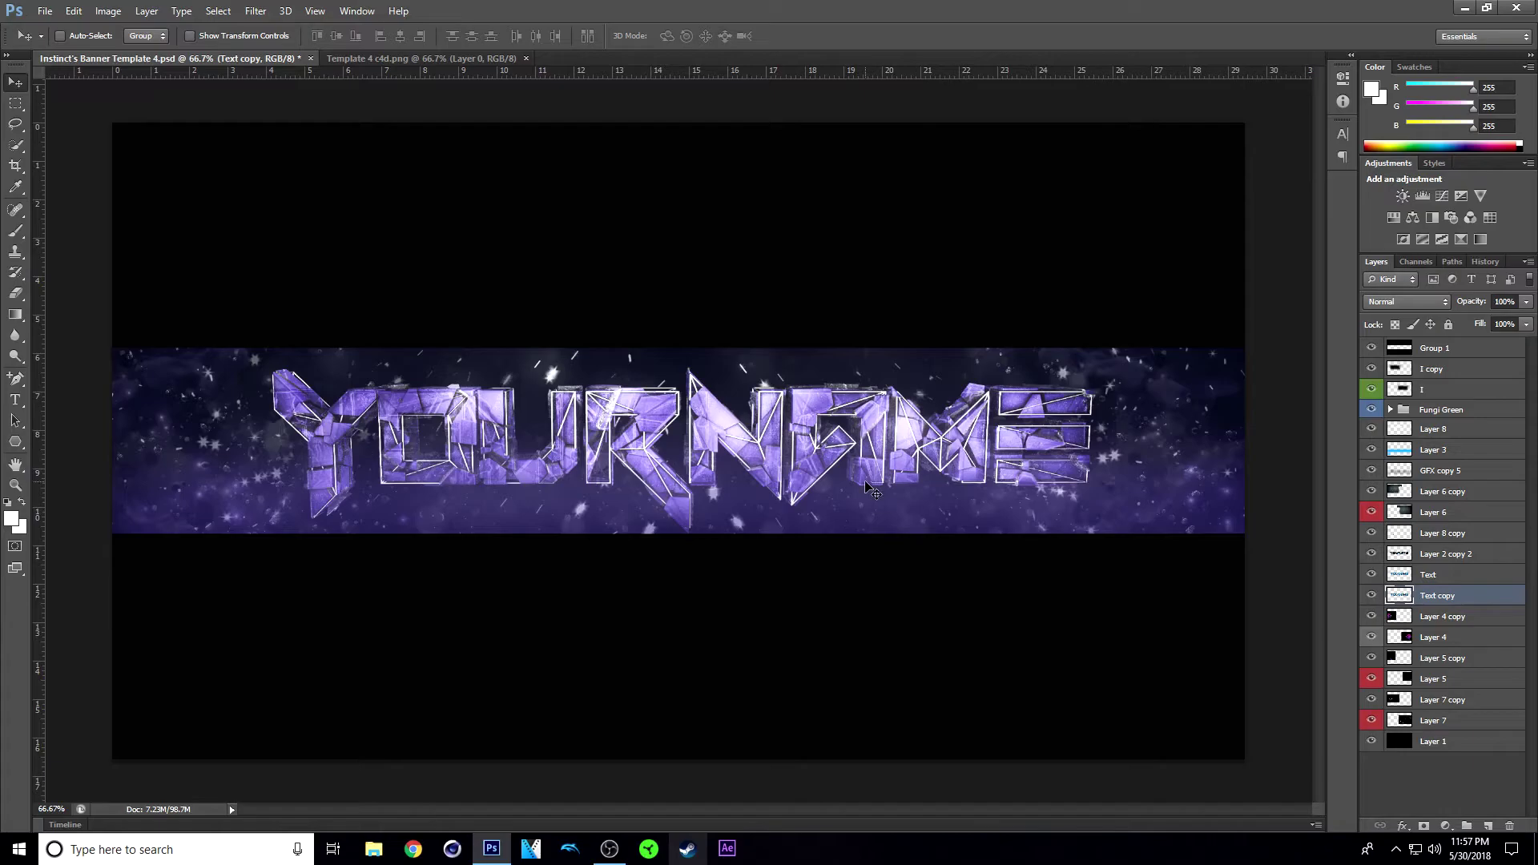
pyautogui.hotkey('ctrl', 't')
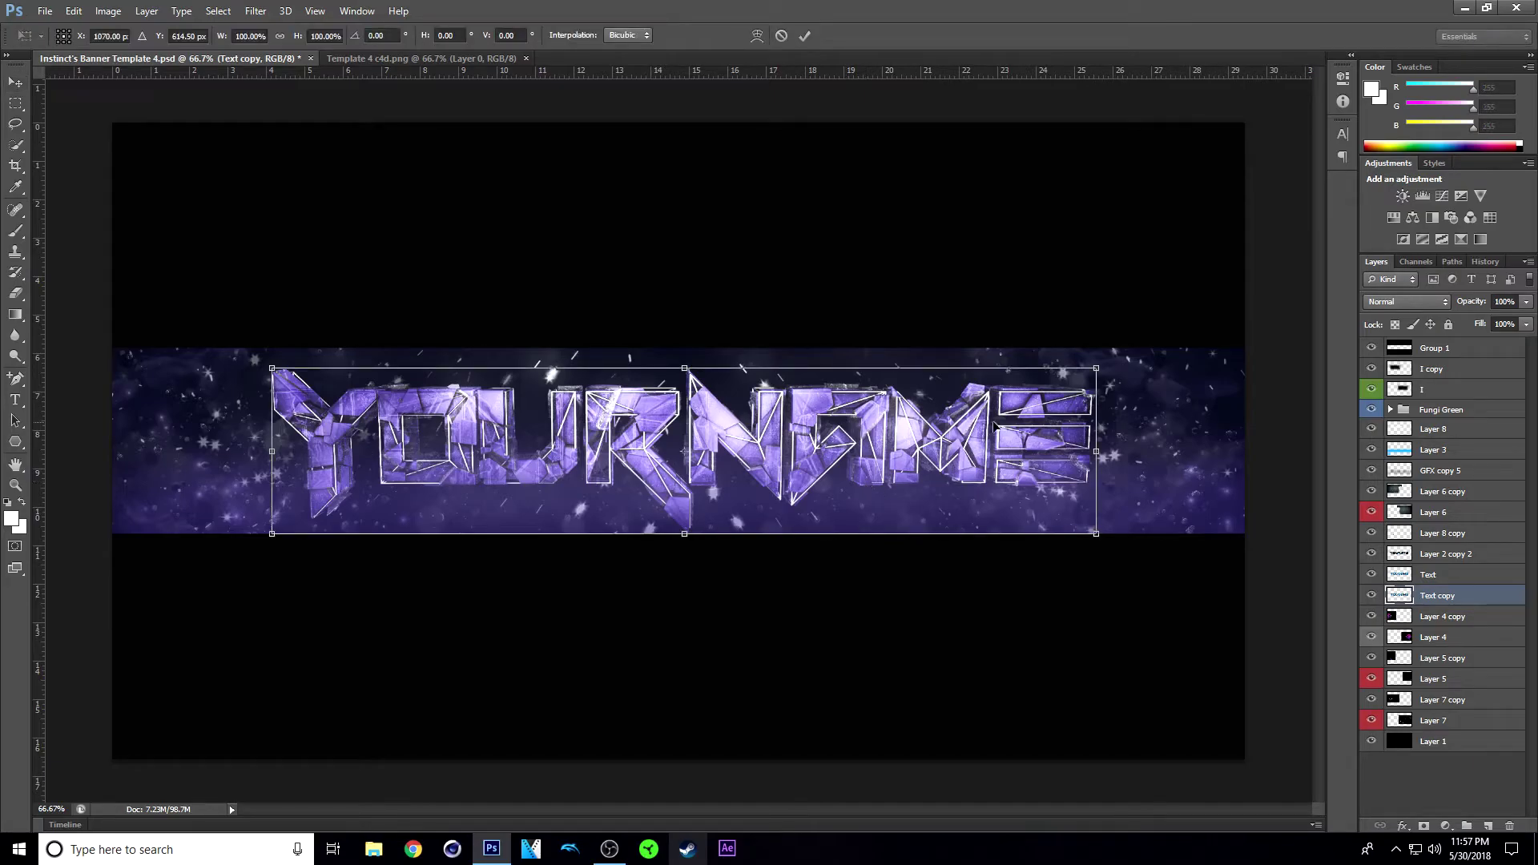
# Scale Text copy up to about 108% and shift it slightly left and down
pyautogui.moveTo(1151, 345); pyautogui.dragTo(1179, 320)
pyautogui.press('Return')
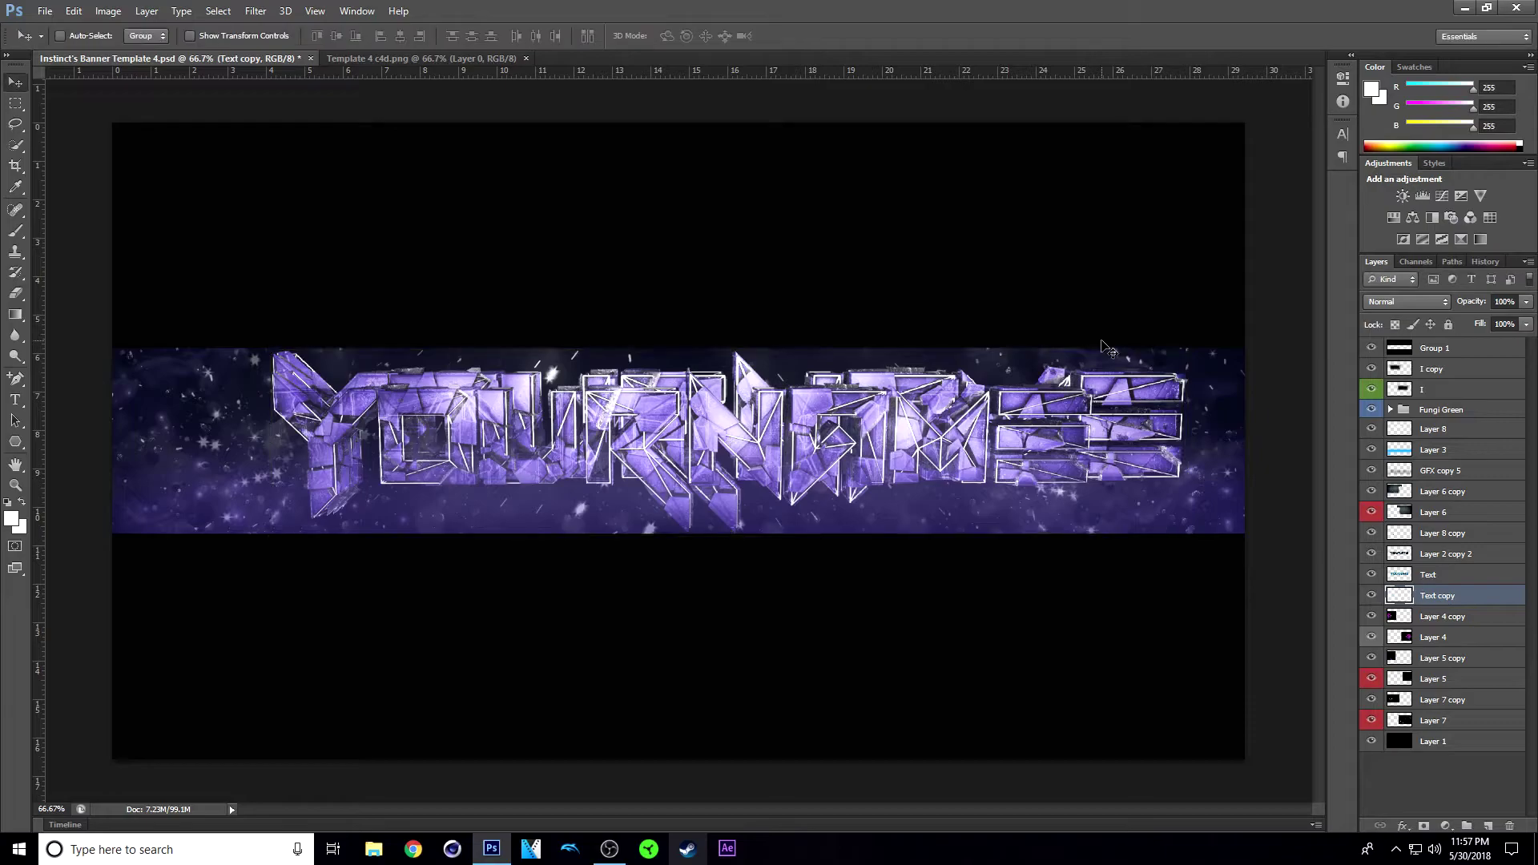
pyautogui.moveTo(1128, 434); pyautogui.dragTo(1091, 442)
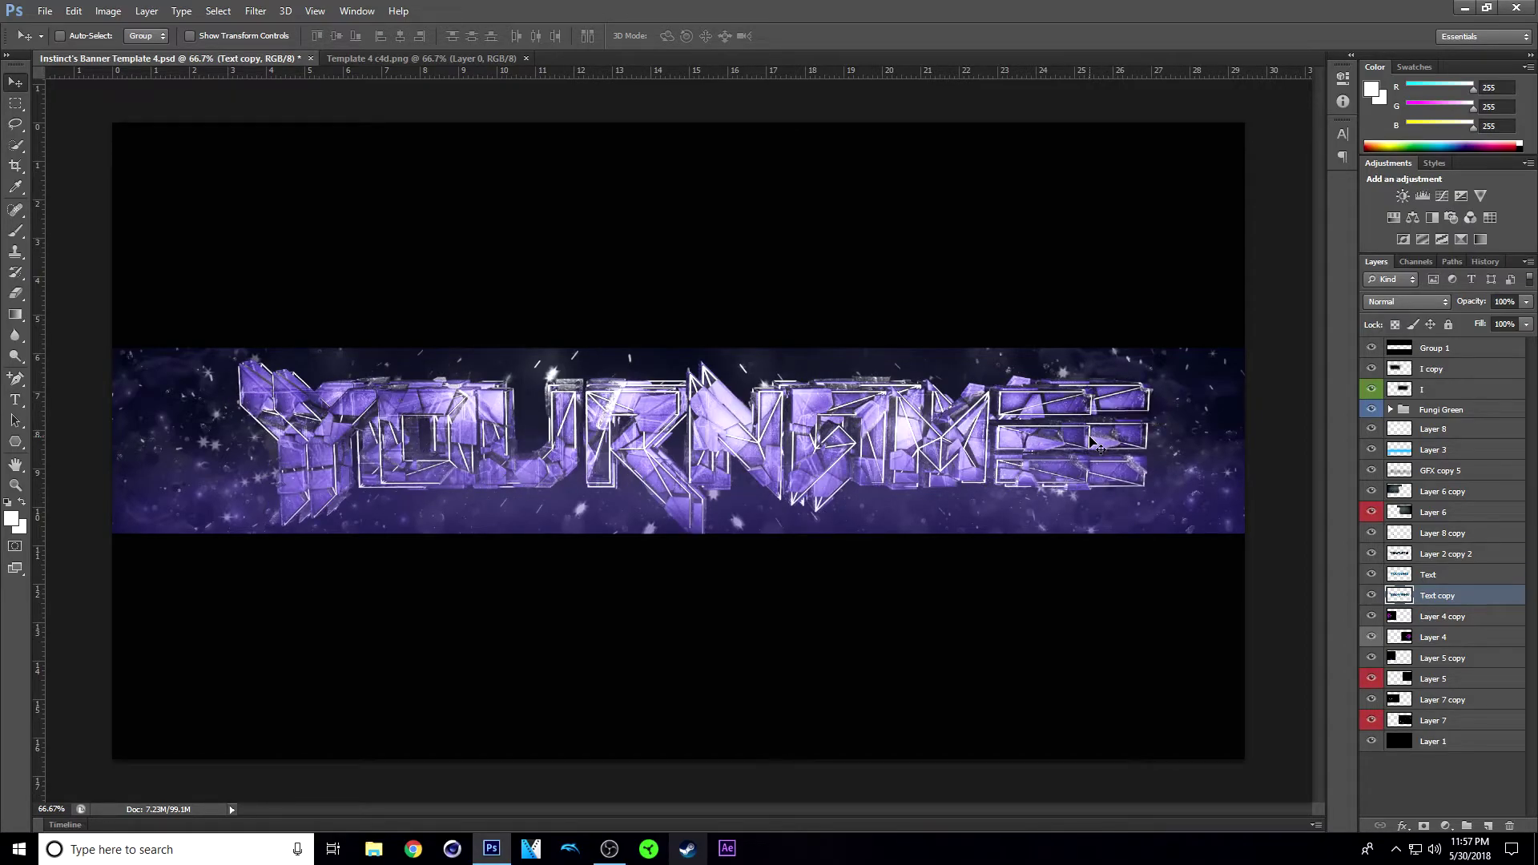
pyautogui.press('Left')
pyautogui.press('Left')
pyautogui.press('Left')
pyautogui.press('Left')
pyautogui.press('Left')
pyautogui.press('Left')
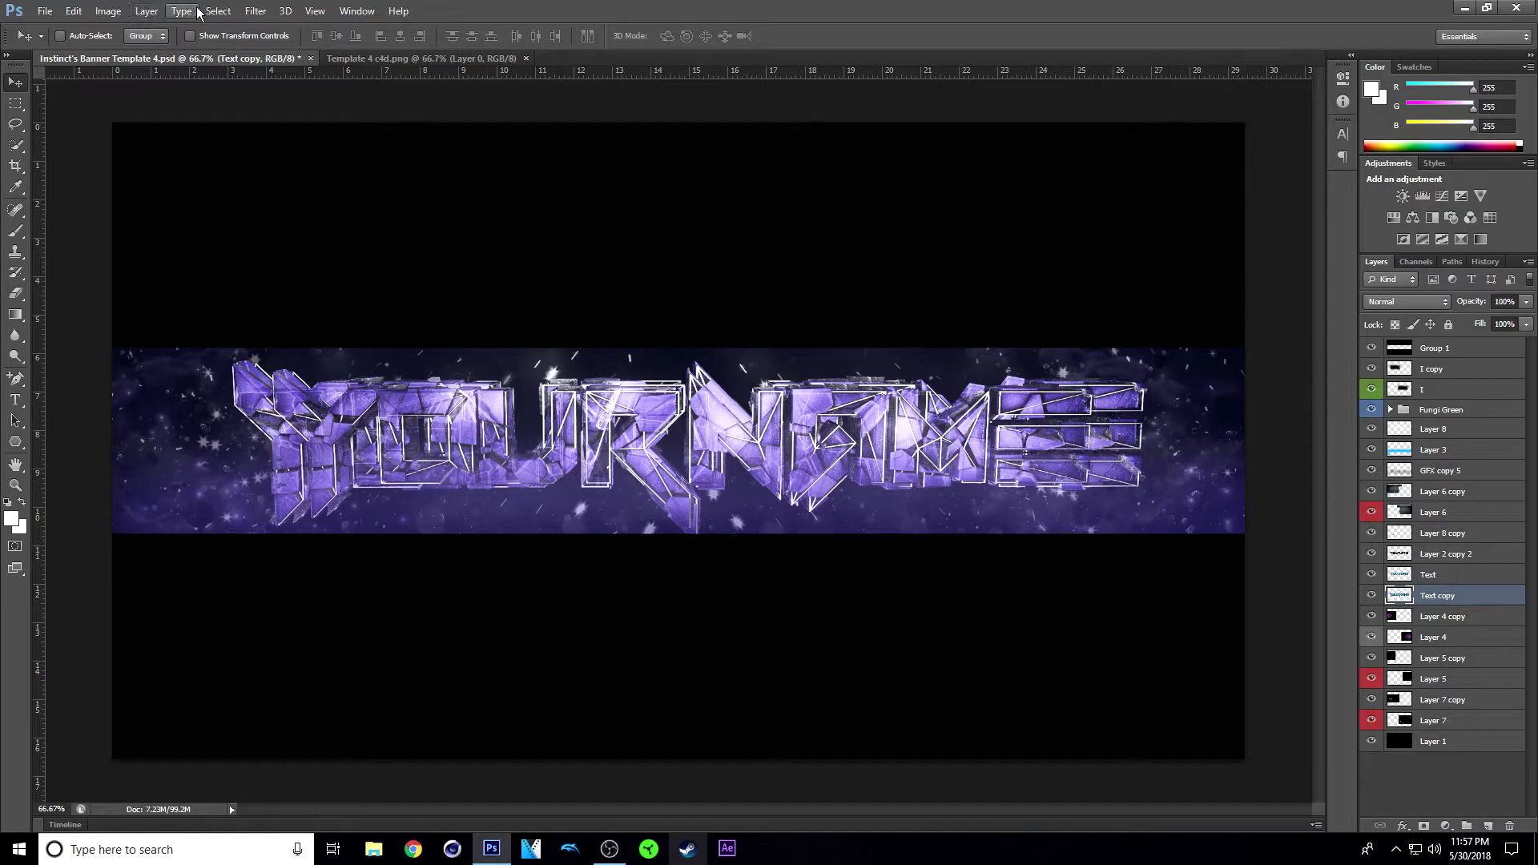
# Apply a Motion Blur with 0° angle and 35-pixel distance to Text copy
pyautogui.click(219, 10)
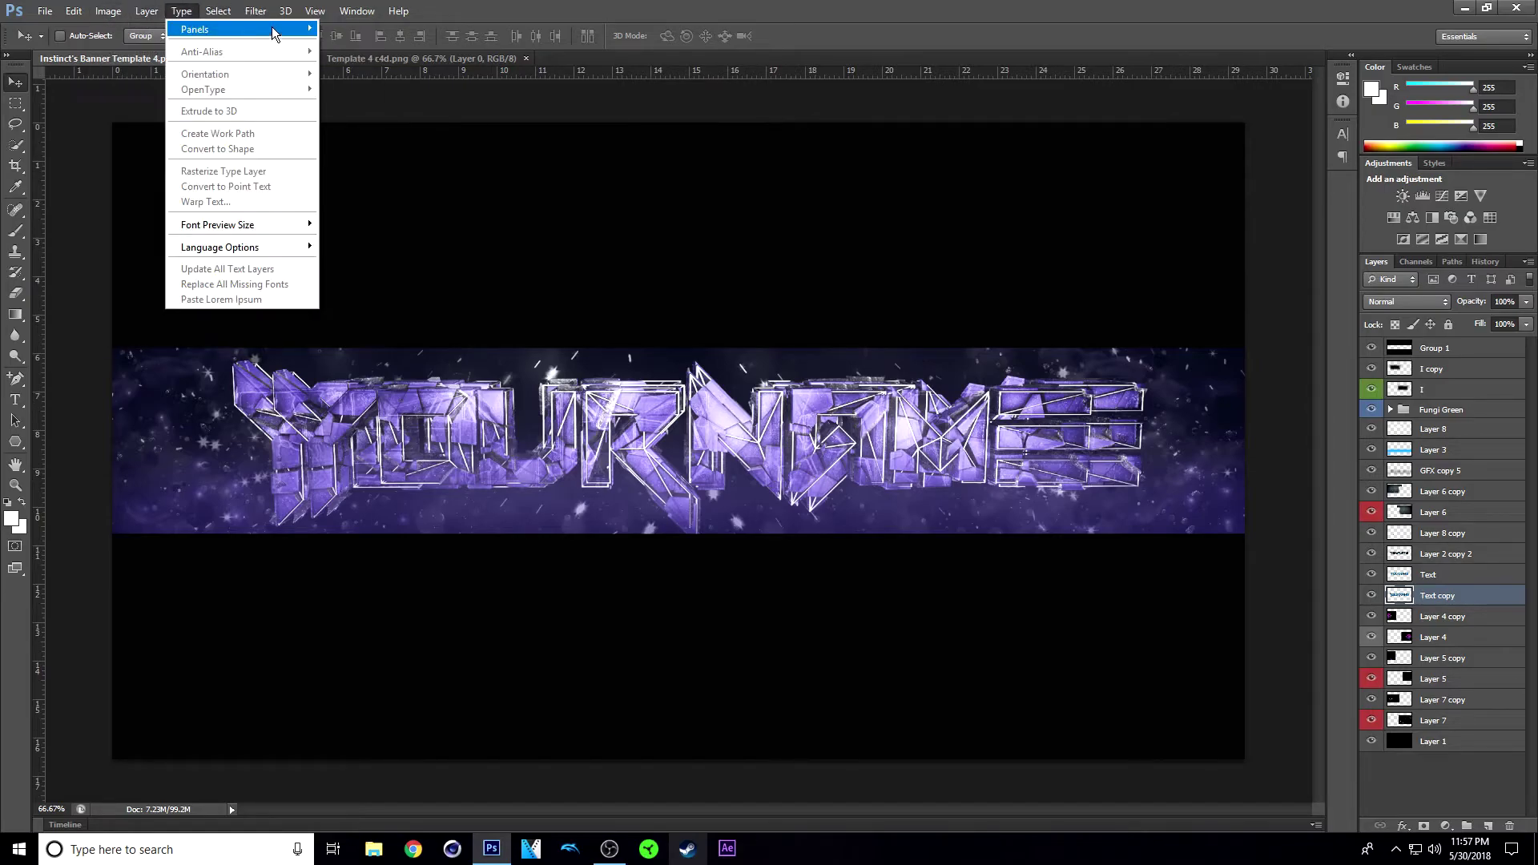
pyautogui.moveTo(255, 10)
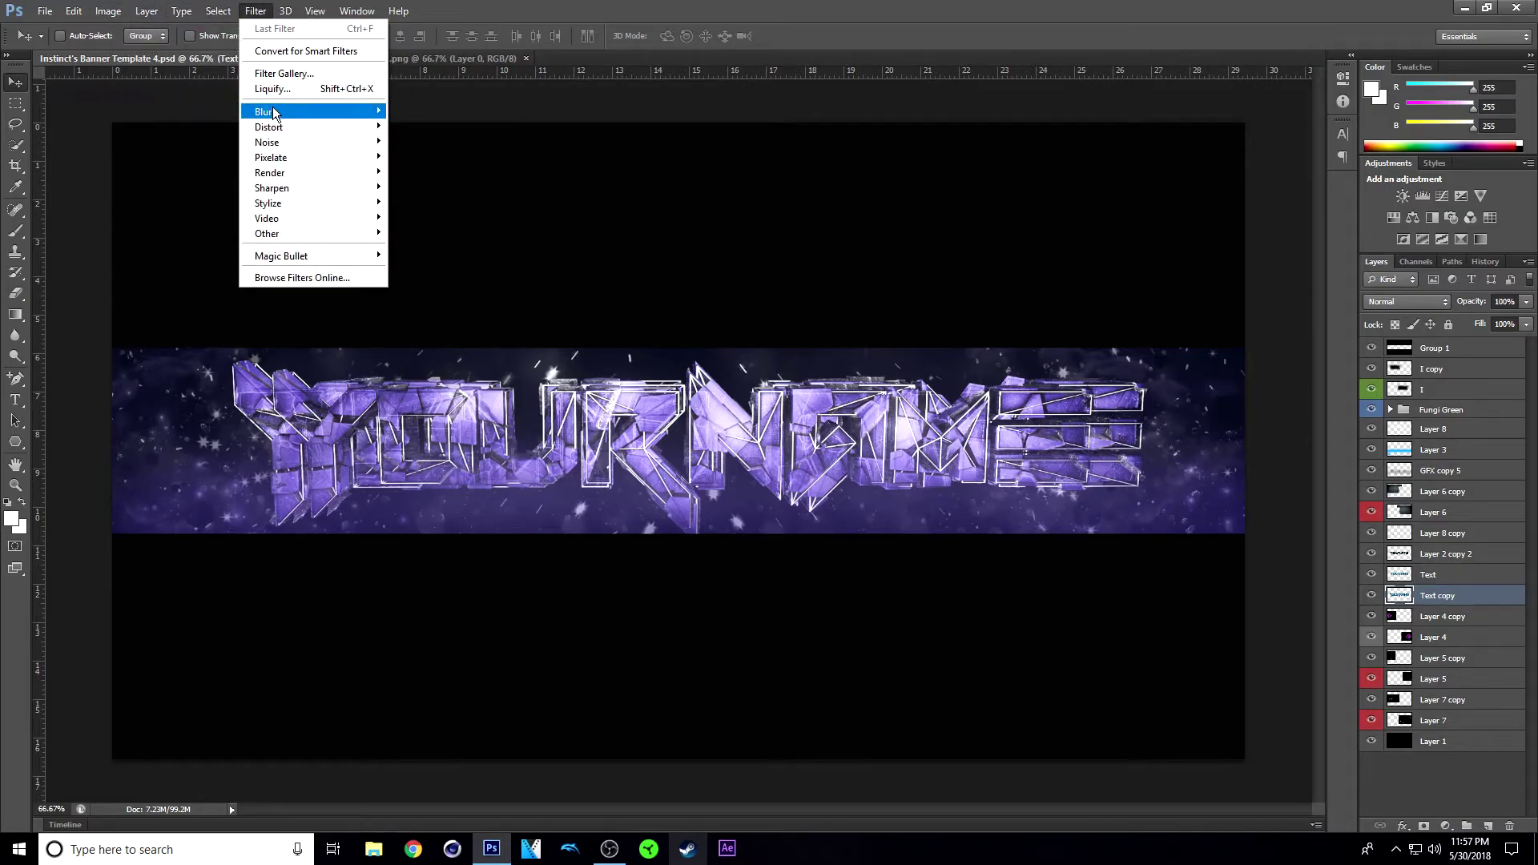
pyautogui.moveTo(277, 112)
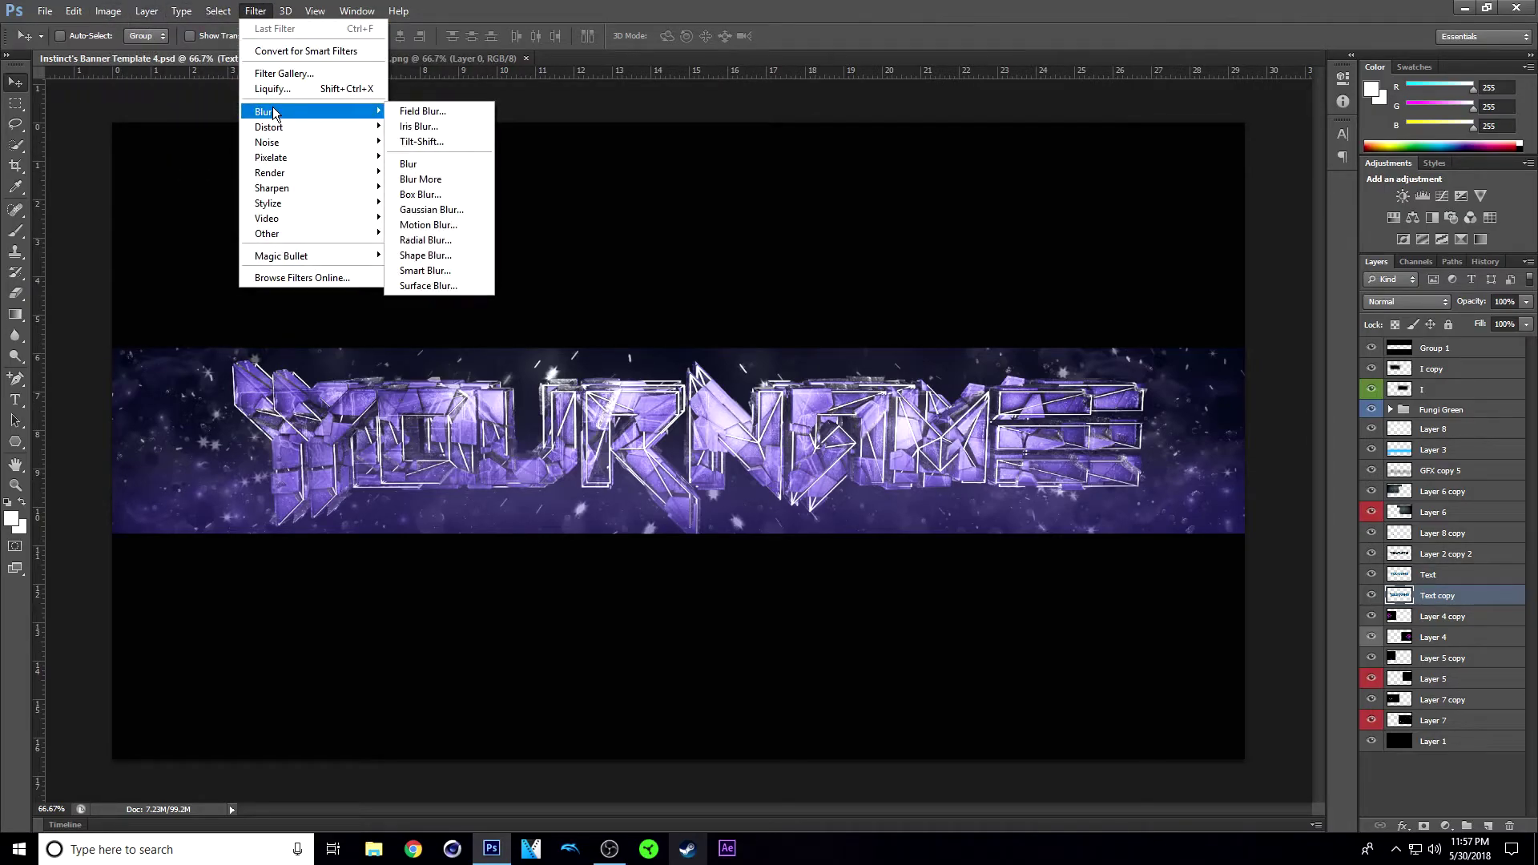
pyautogui.click(484, 227)
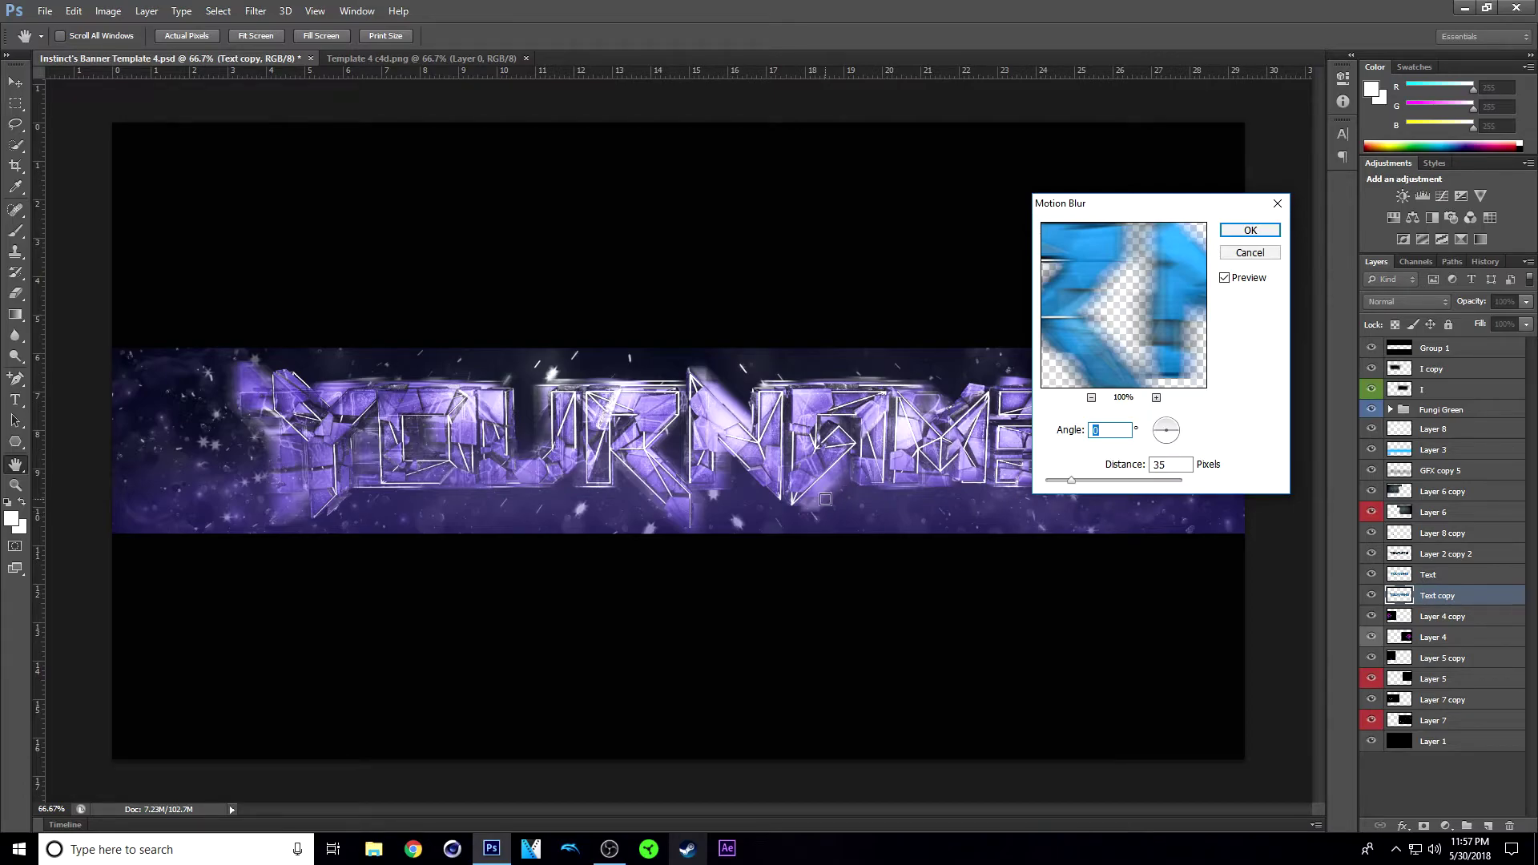
pyautogui.click(1251, 232)
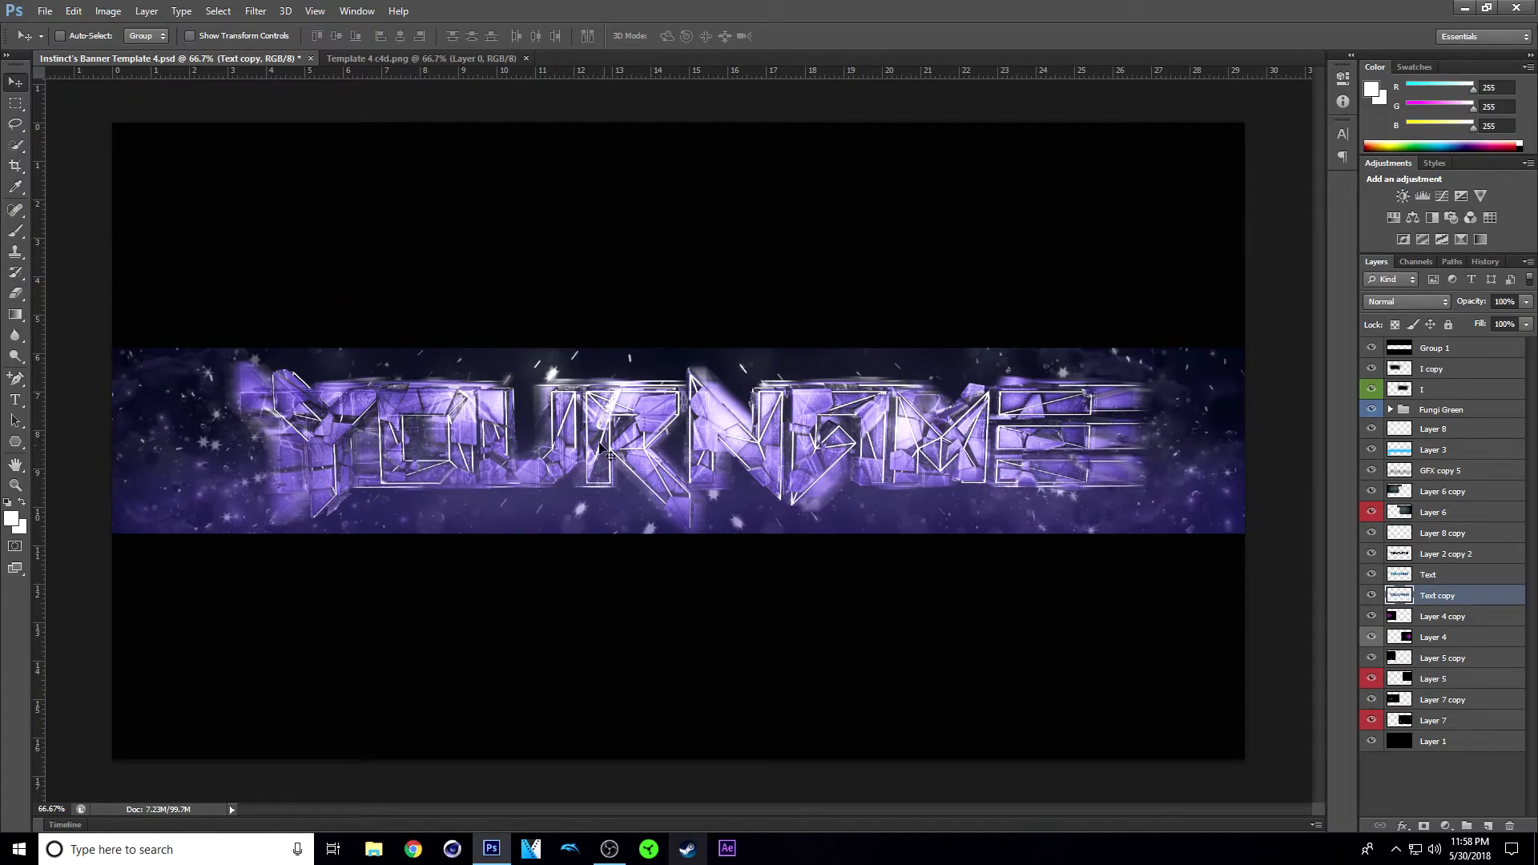
# Lower the blurred Text copy layer's opacity to about 20%, keeping blend mode Normal
pyautogui.click(1526, 302)
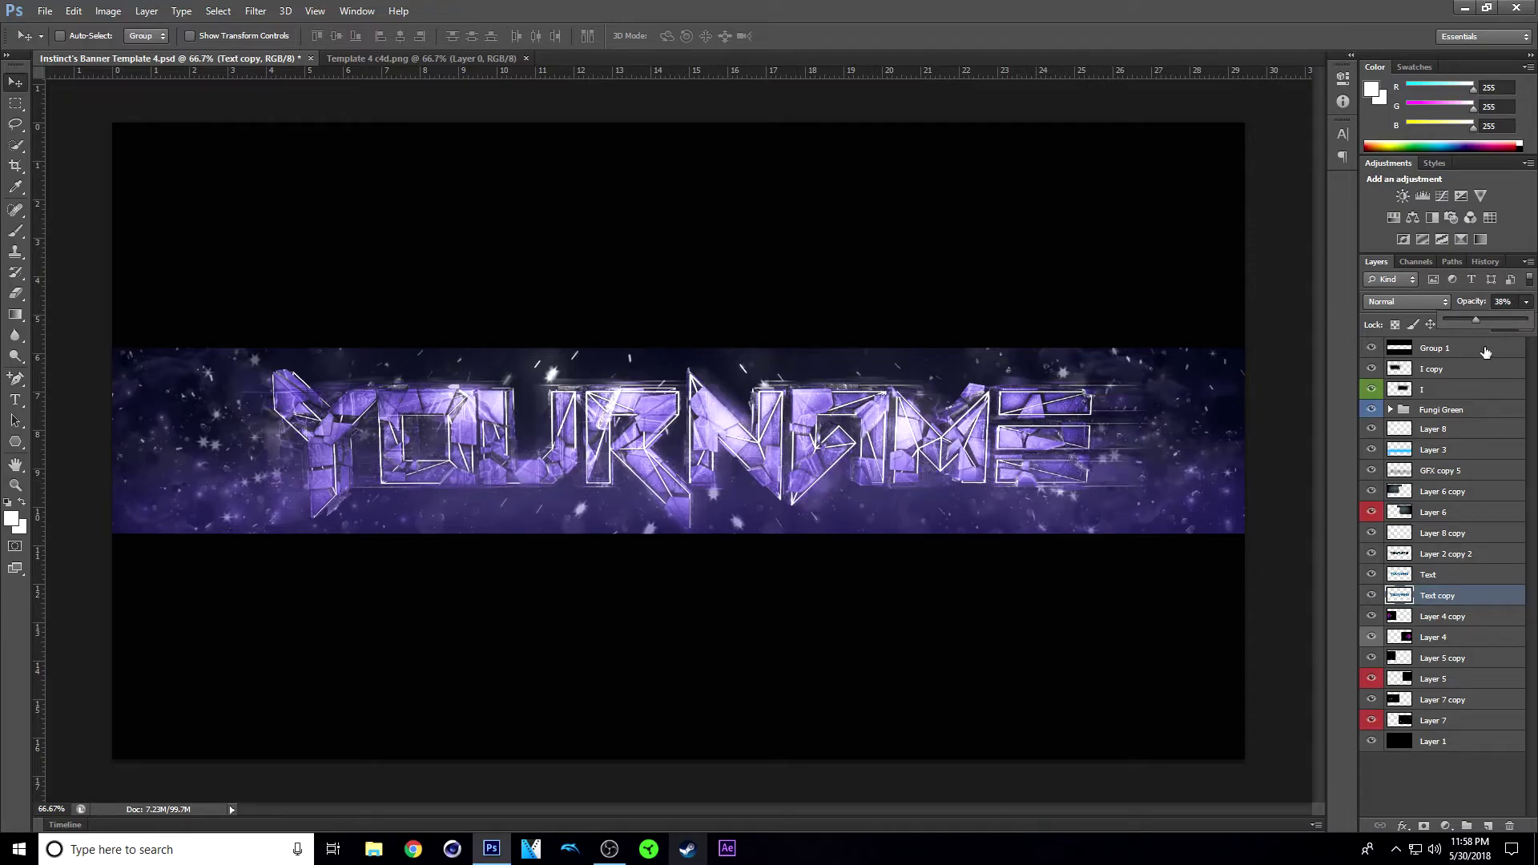
pyautogui.moveTo(1461, 324); pyautogui.dragTo(1458, 326)
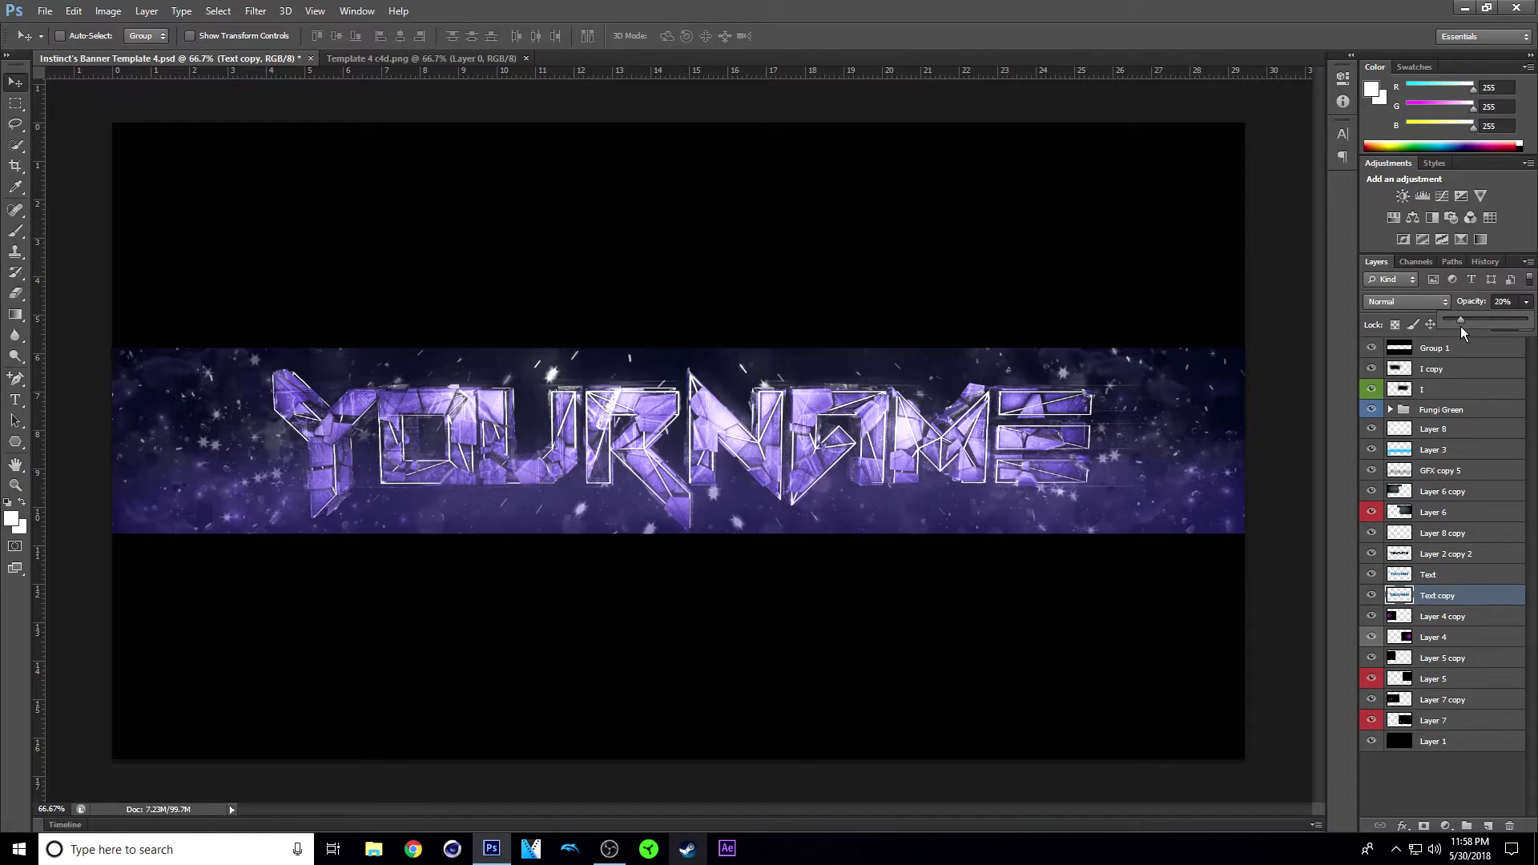
pyautogui.click(1411, 305)
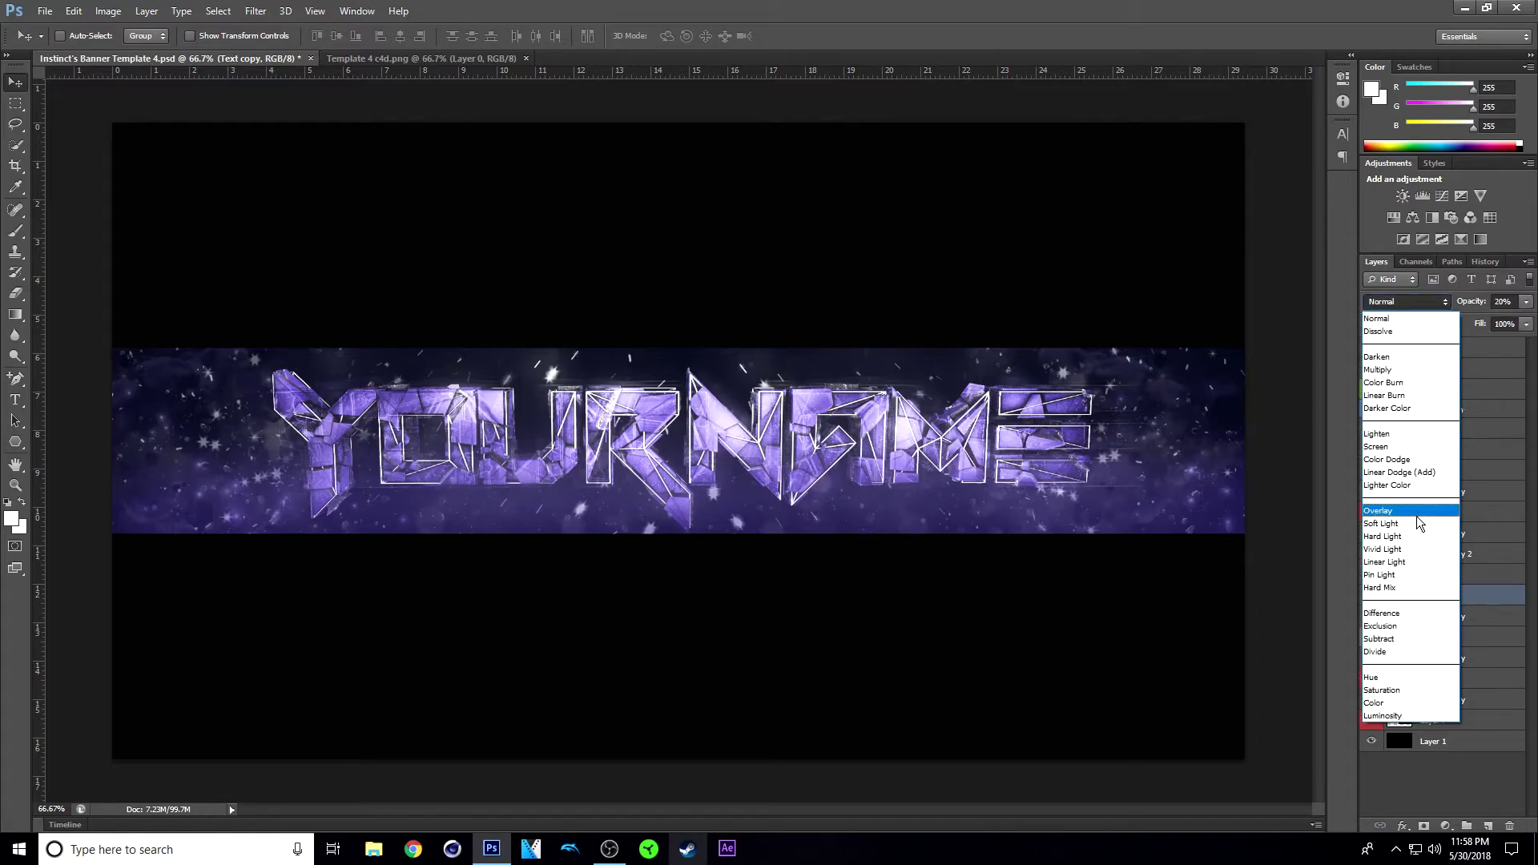
pyautogui.click(1387, 319)
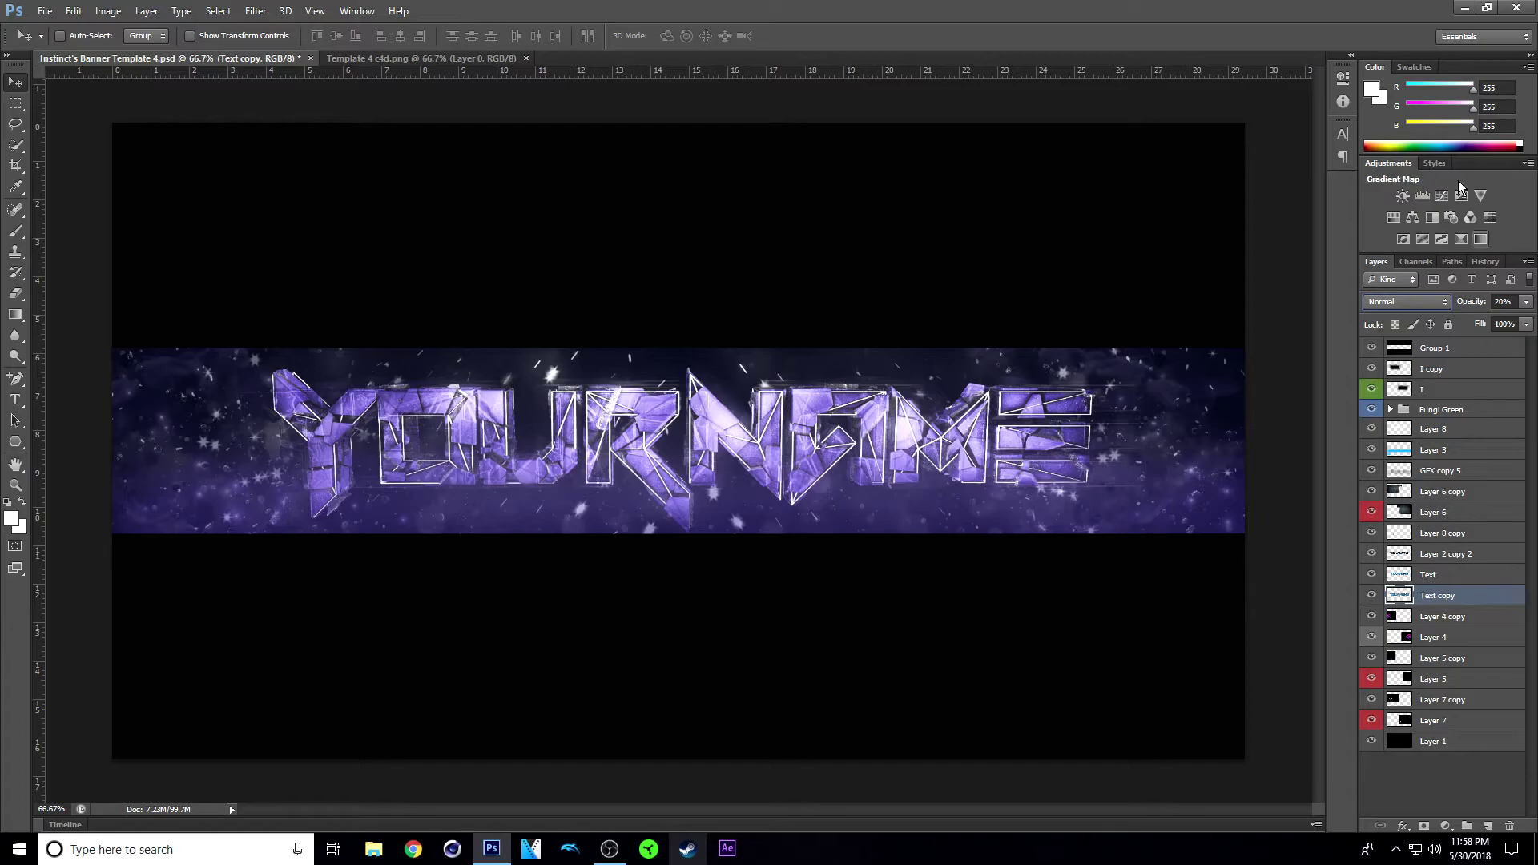
# Select Layer 8 and toggle its visibility off and on to compare the banner
pyautogui.click(1448, 431)
pyautogui.click(1371, 431)
pyautogui.click(1372, 432)
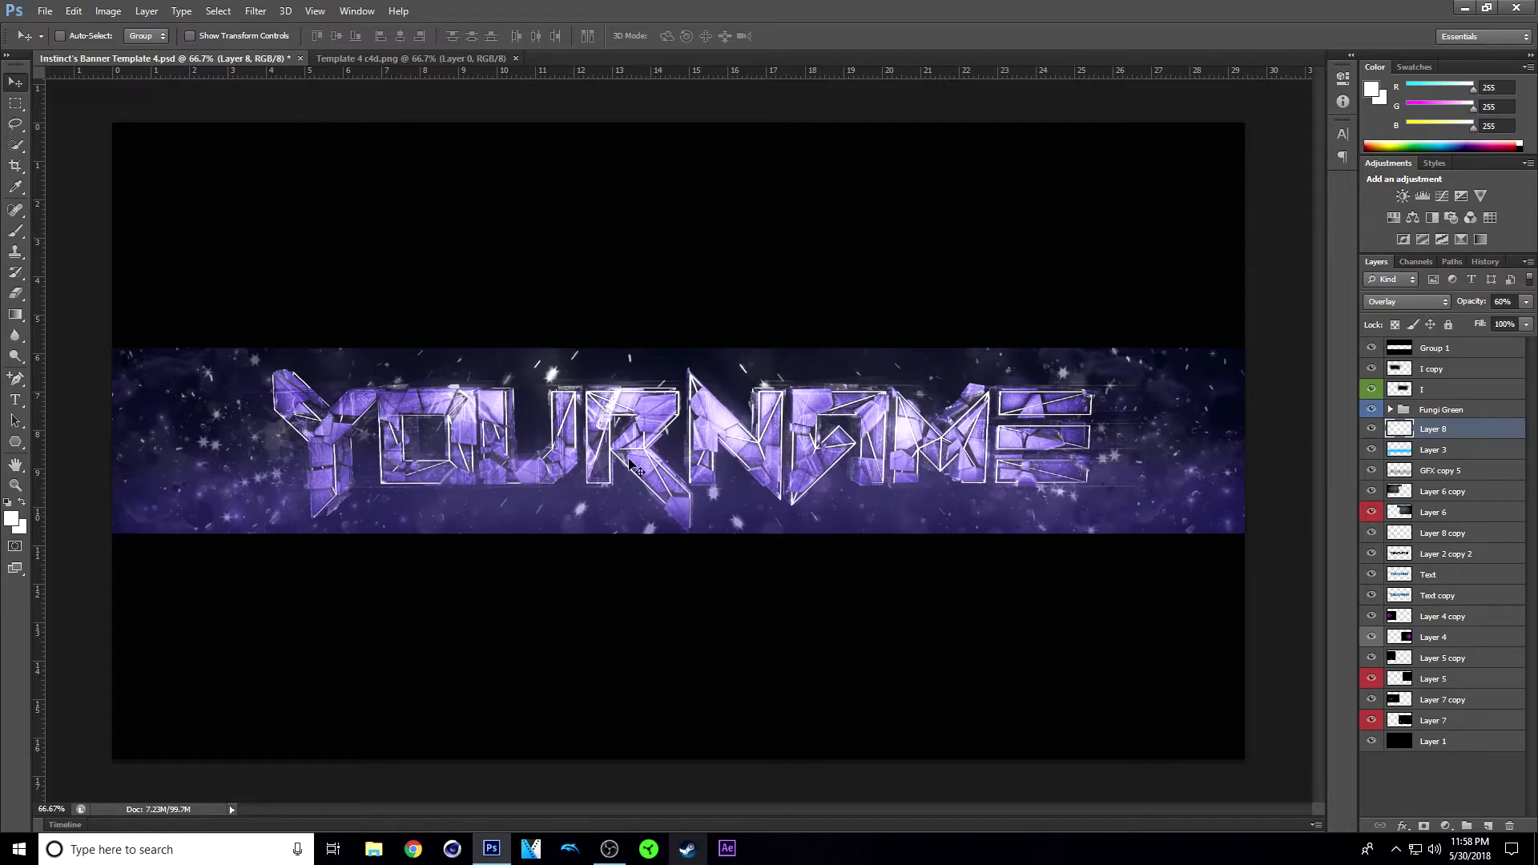
pyautogui.click(1471, 453)
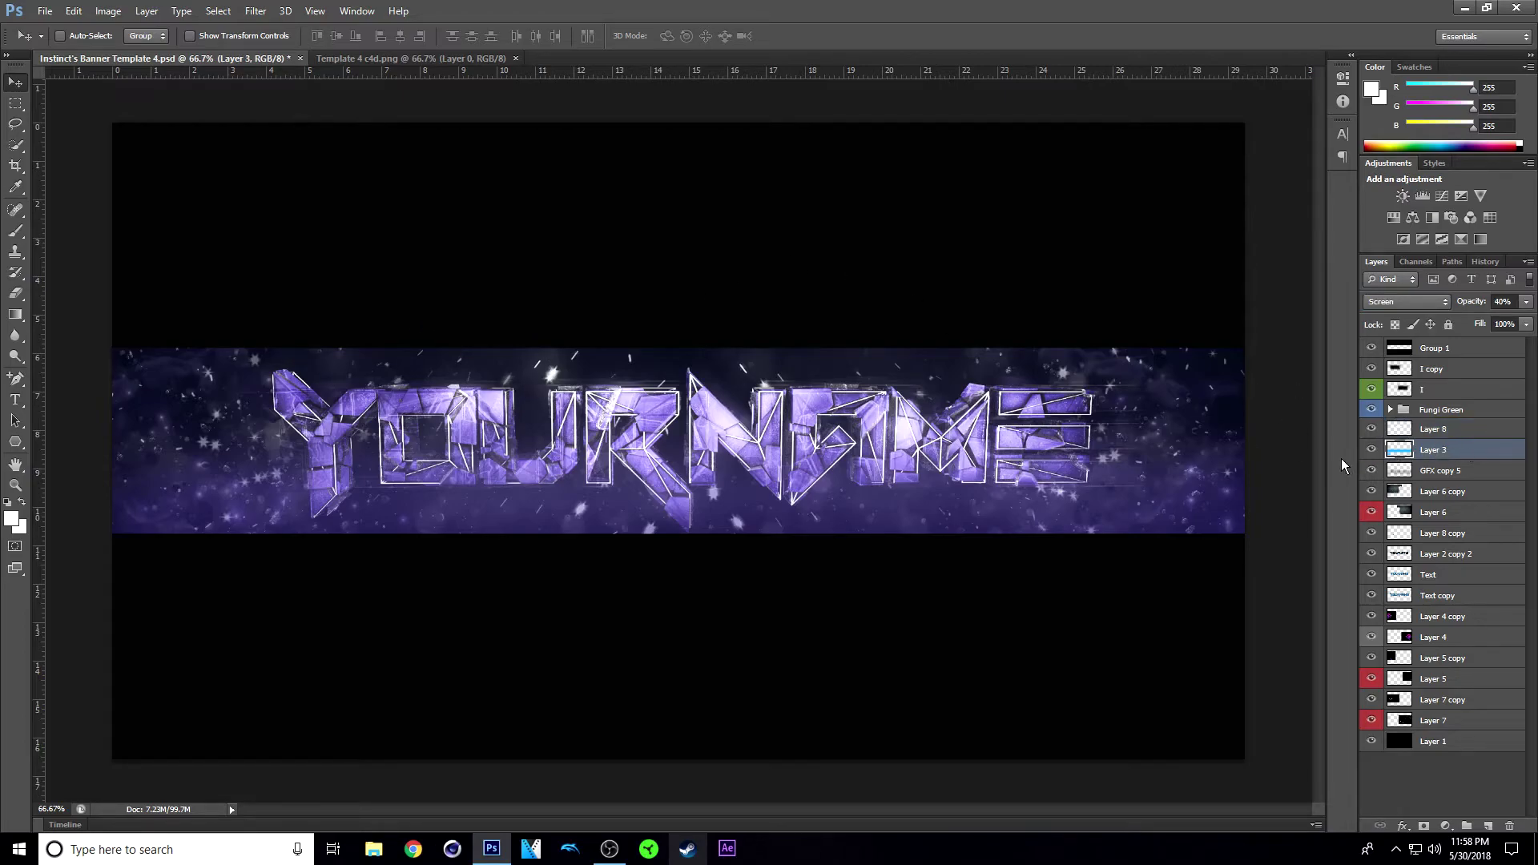
pyautogui.click(1371, 451)
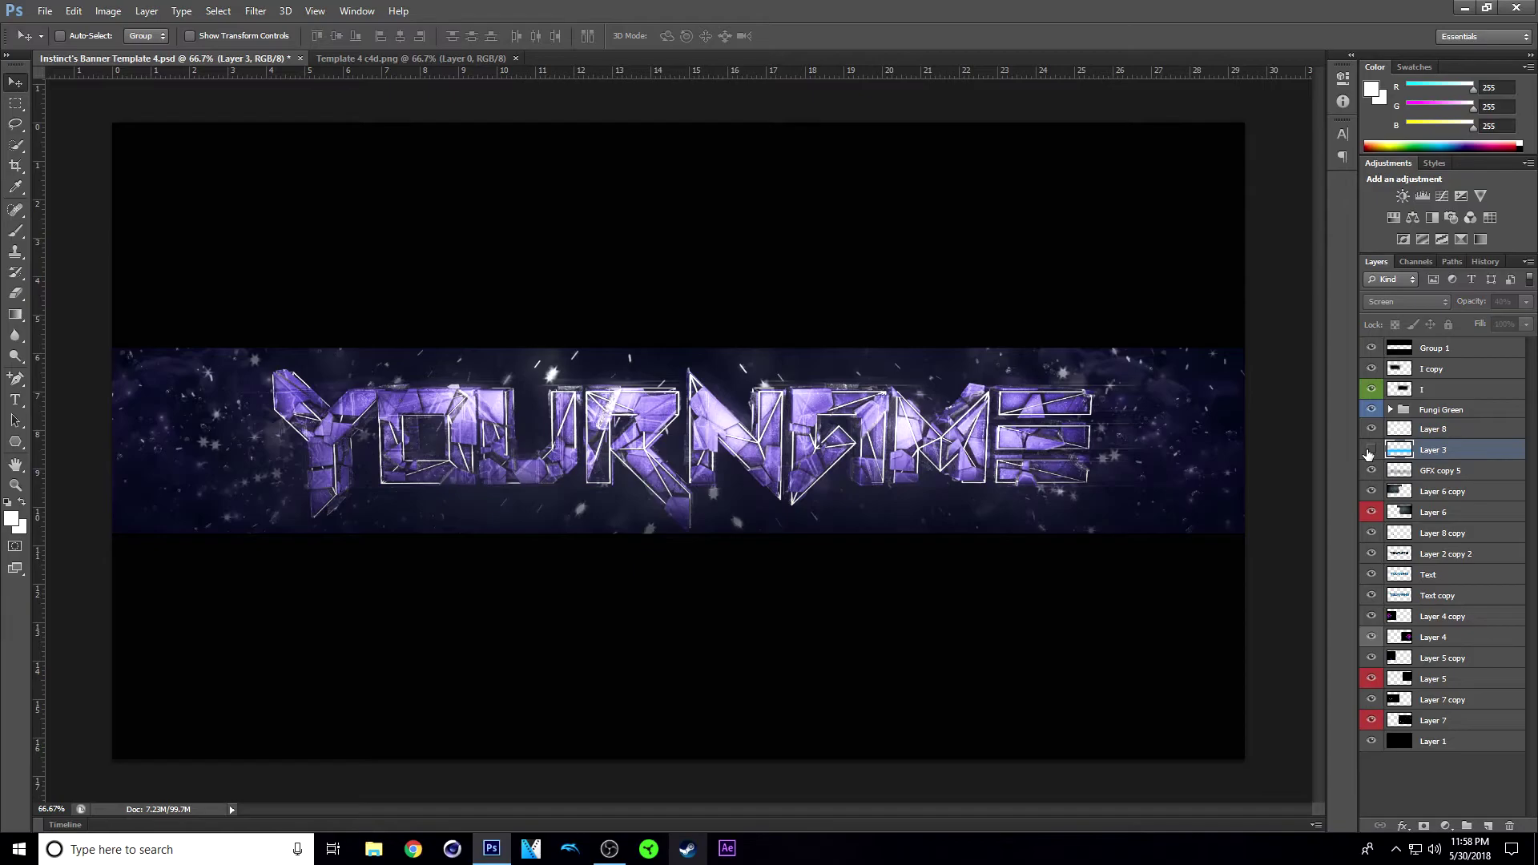
pyautogui.click(1371, 450)
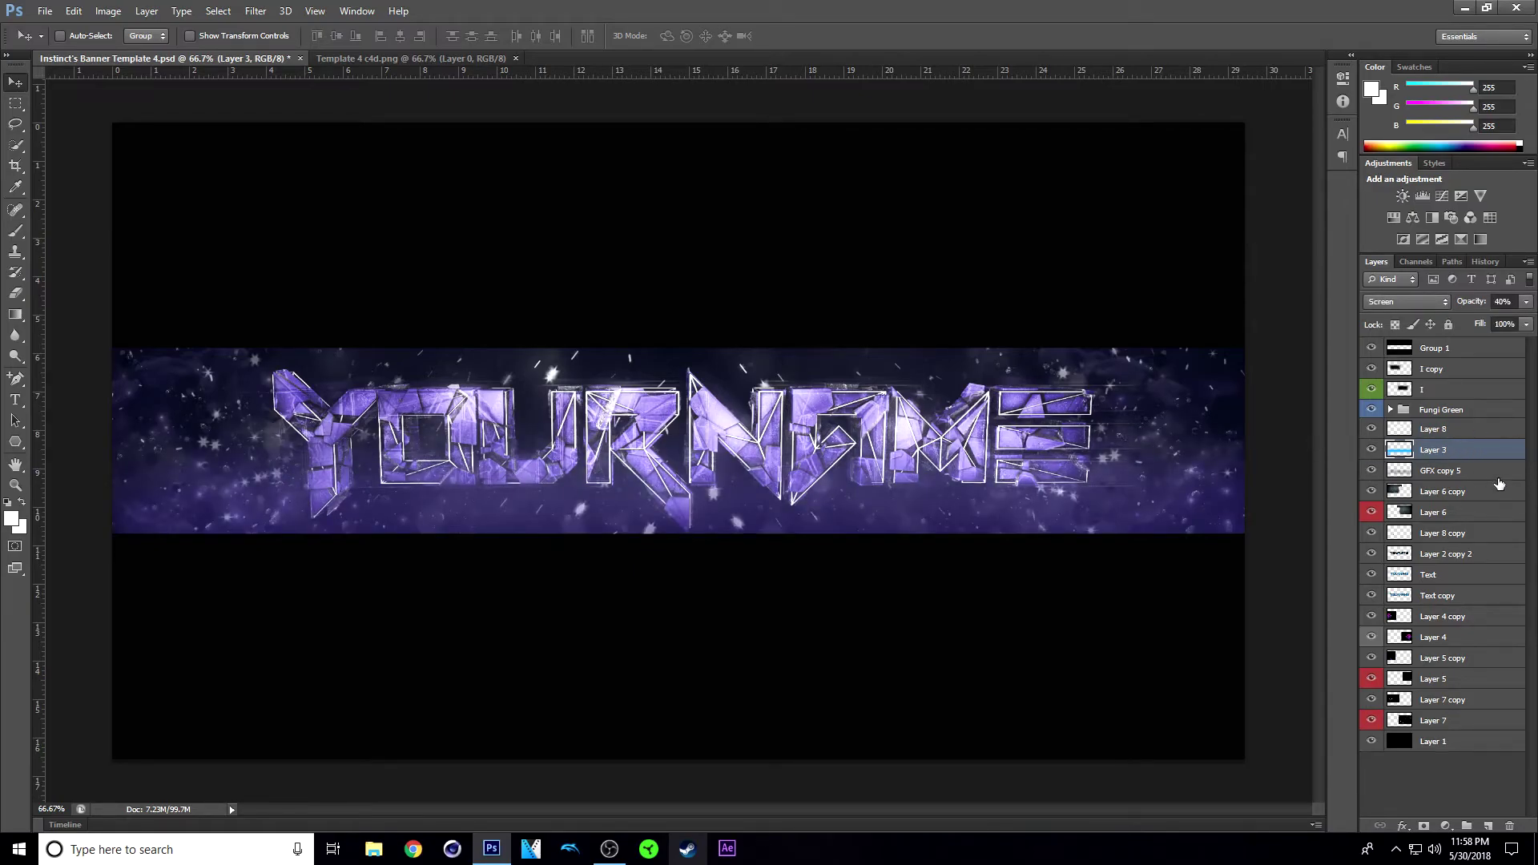
pyautogui.hotkey('ctrl', 'u')
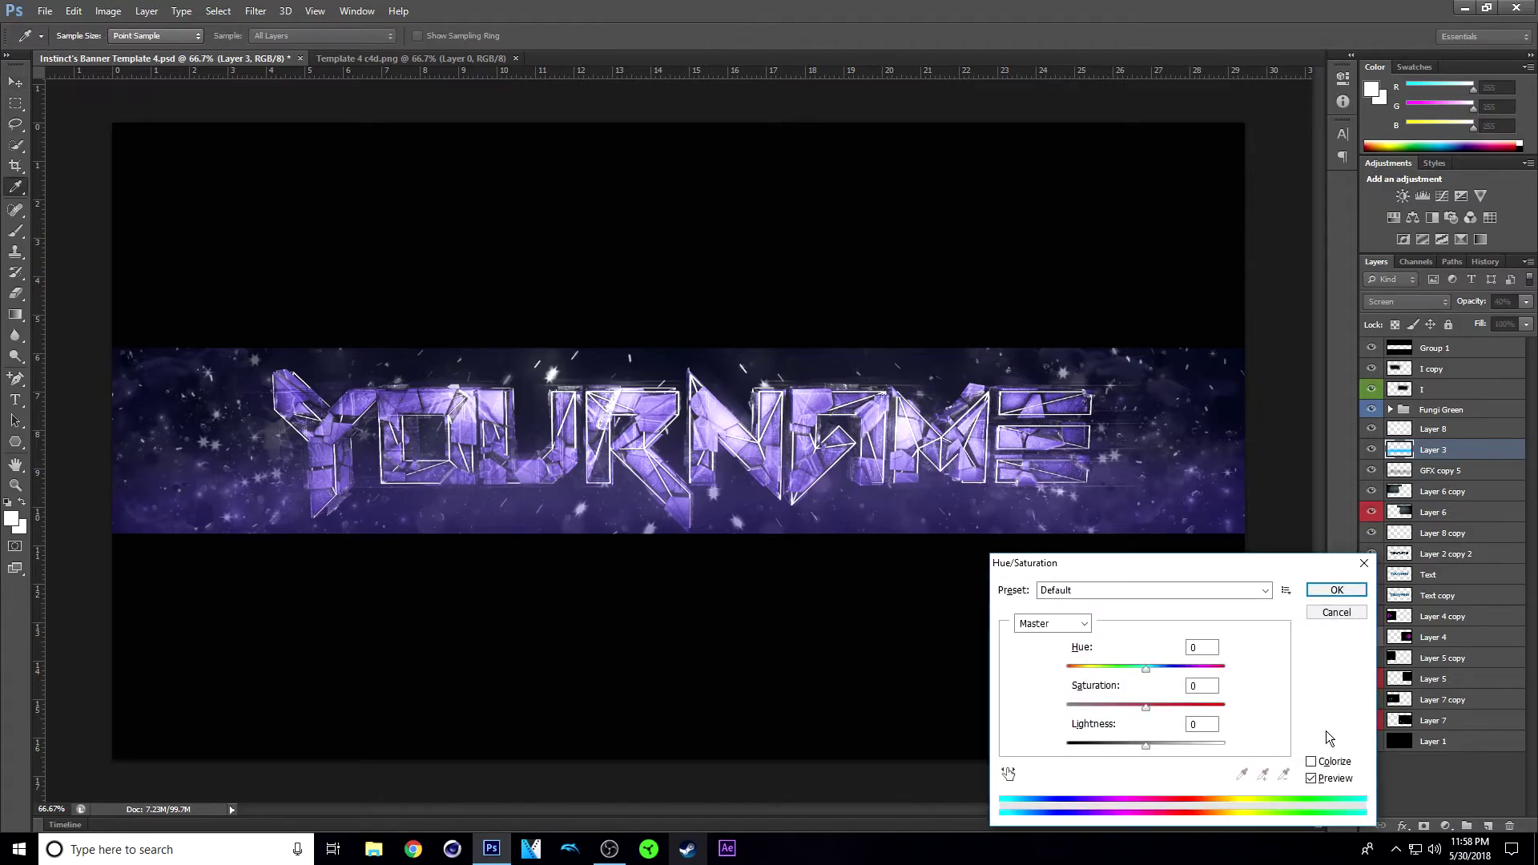
pyautogui.moveTo(1147, 668); pyautogui.dragTo(1099, 671)
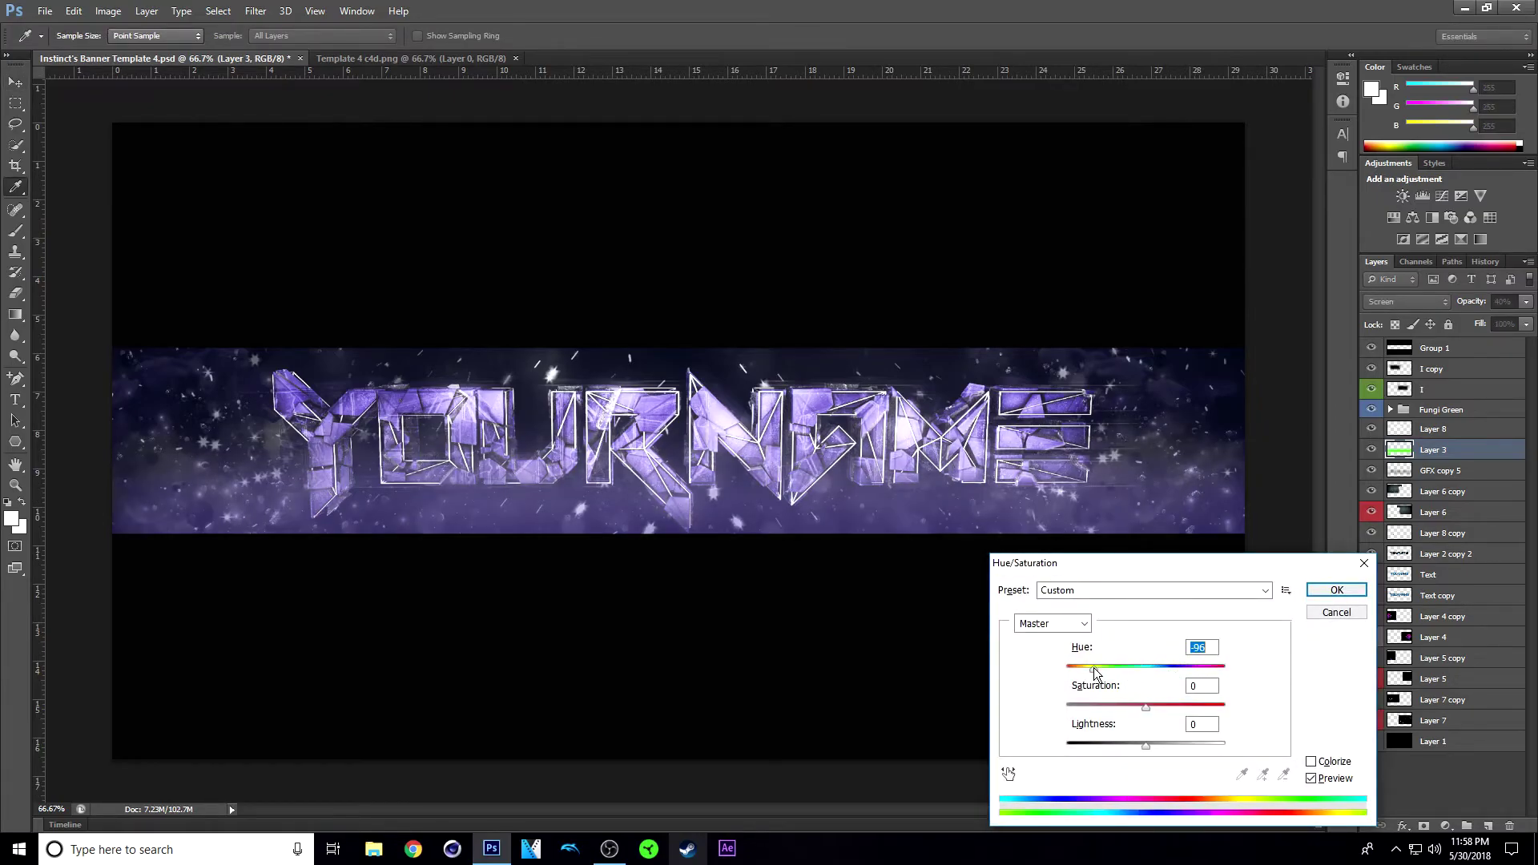
pyautogui.click(1337, 613)
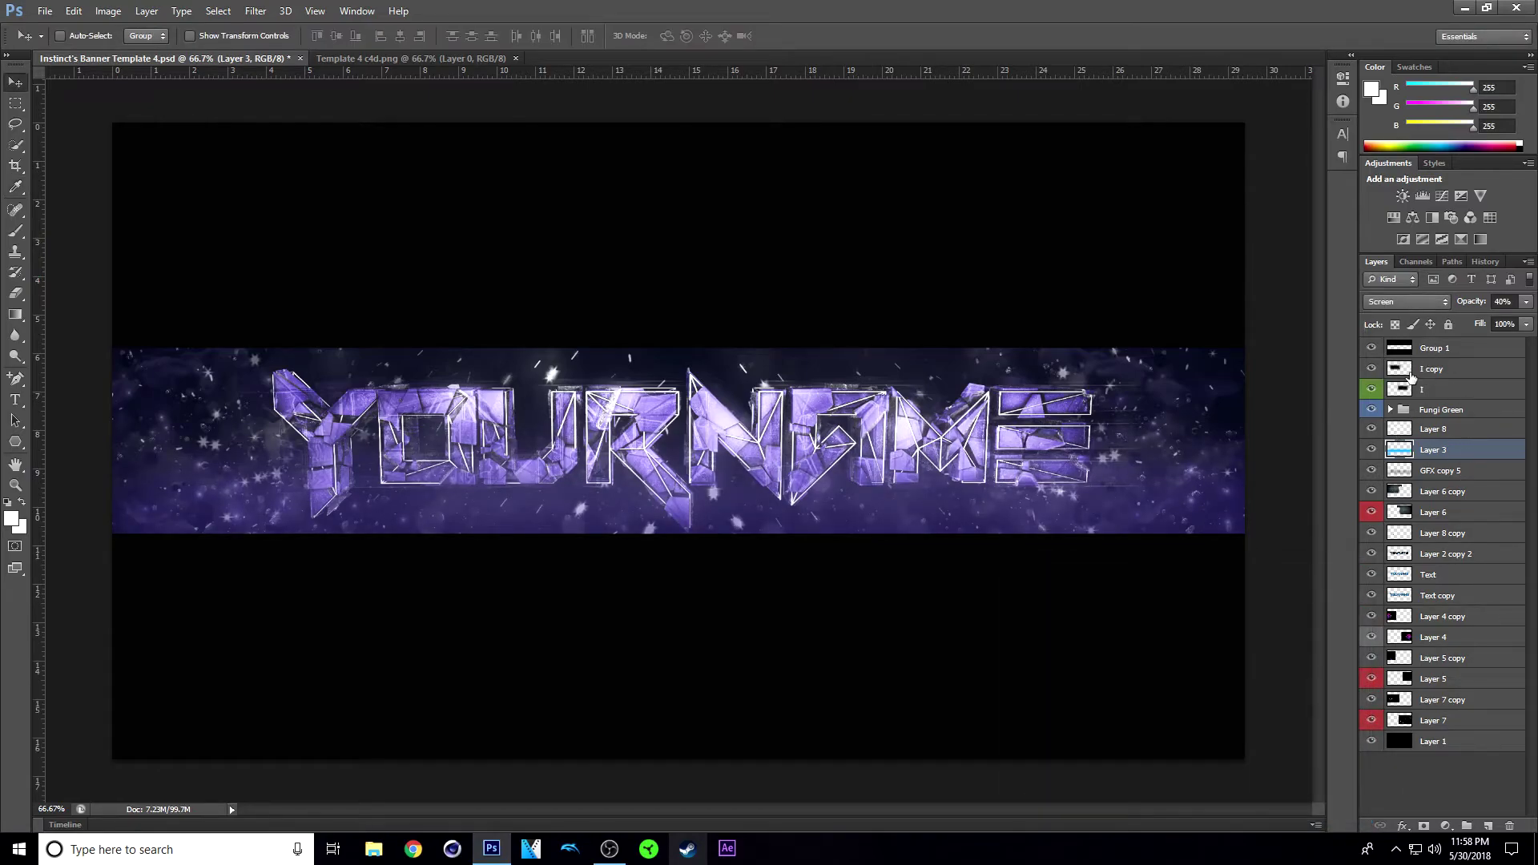
pyautogui.click(1477, 473)
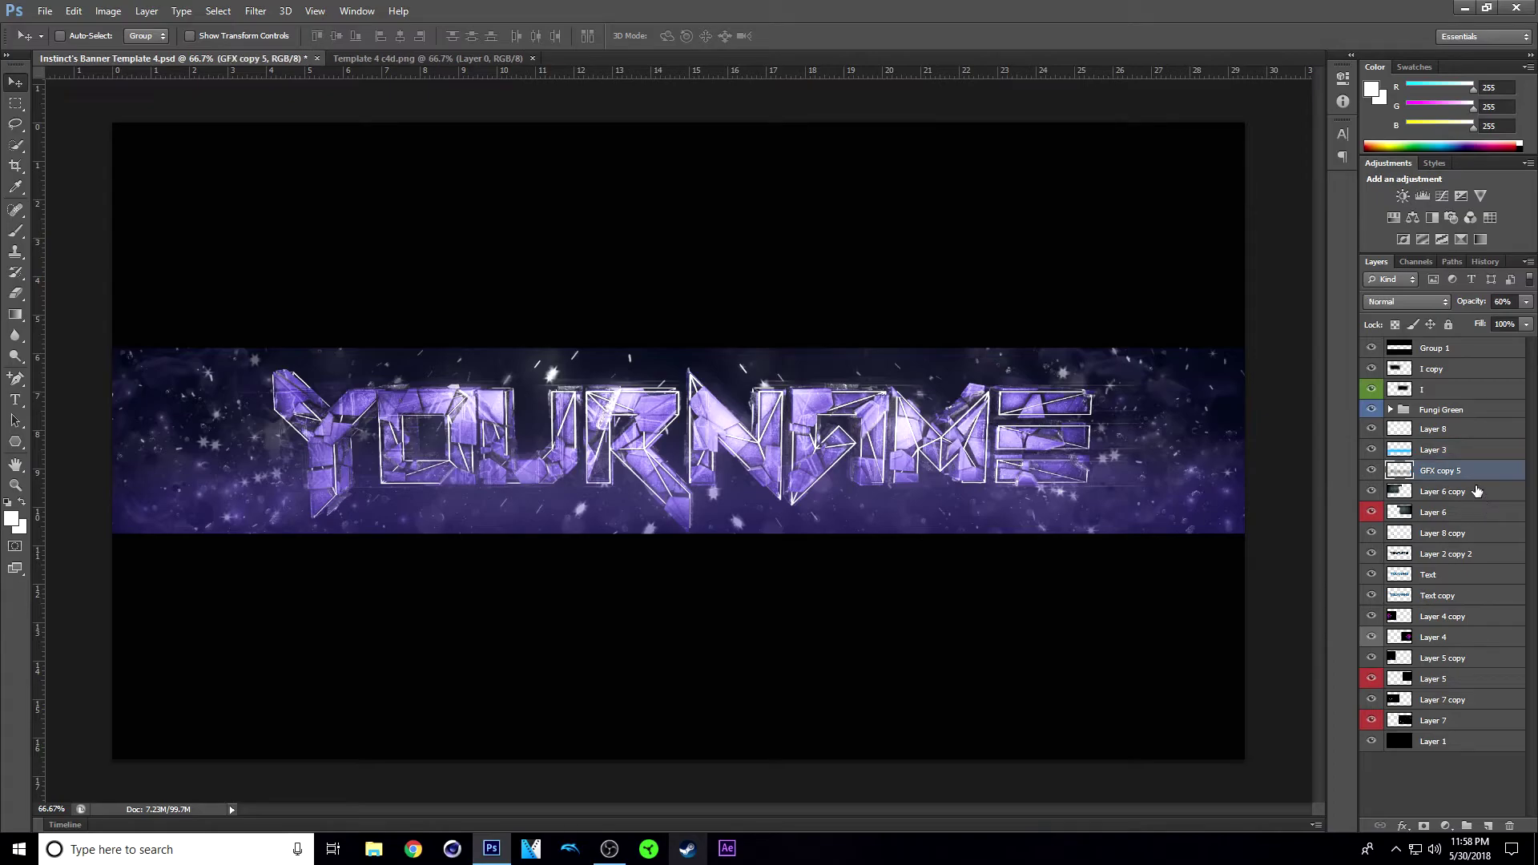
pyautogui.click(1471, 491)
pyautogui.click(1465, 514)
pyautogui.click(1467, 534)
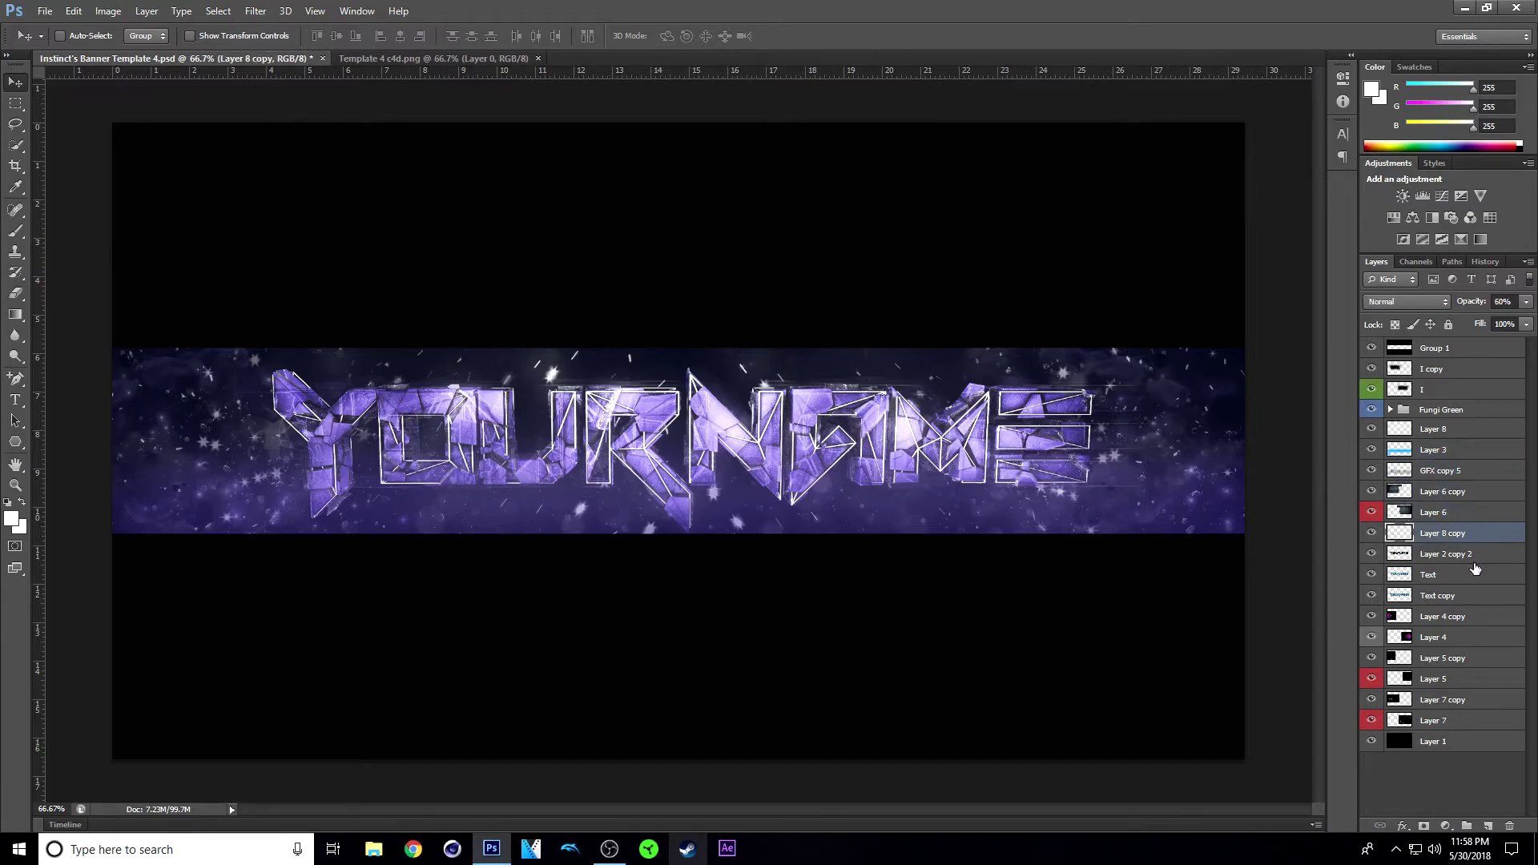
pyautogui.click(1470, 553)
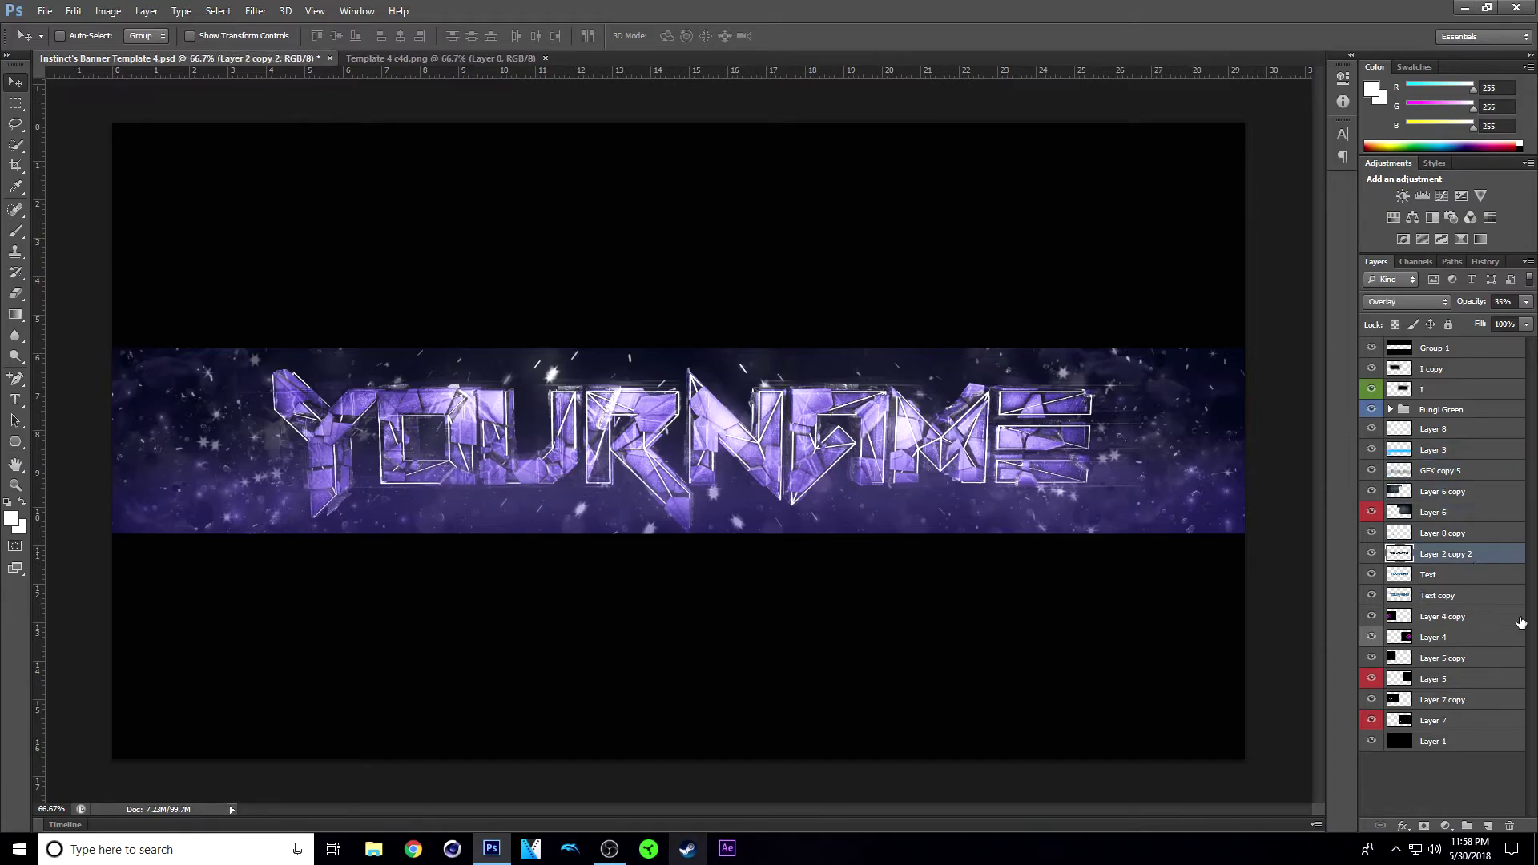
pyautogui.click(1454, 577)
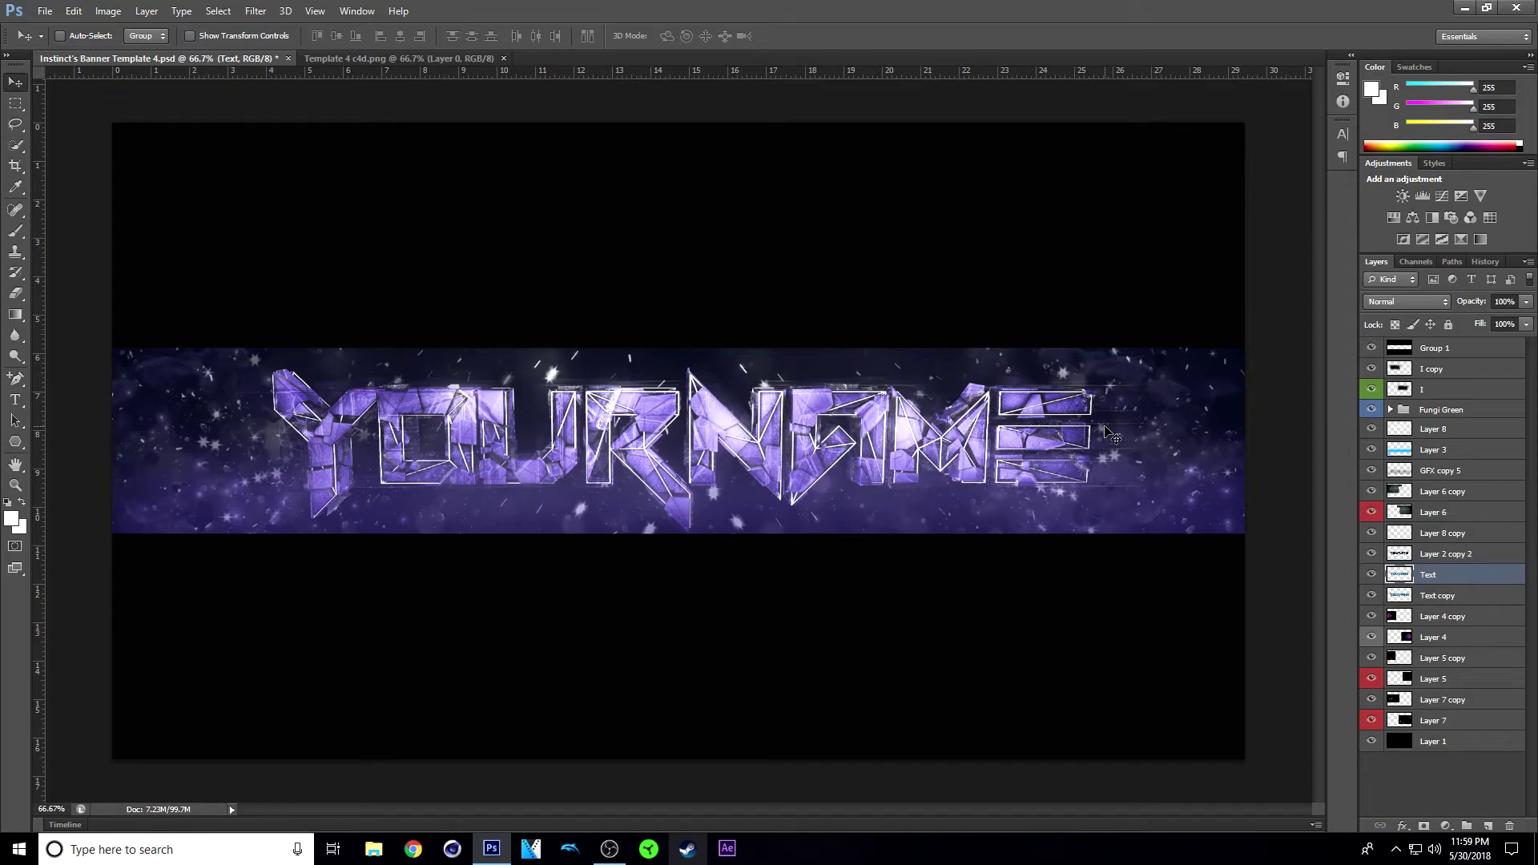
# Duplicate the Text layer and apply Glowing Edges (width 2, brightness 6, smoothness 5) to the copy
pyautogui.hotkey('ctrl', 'j')
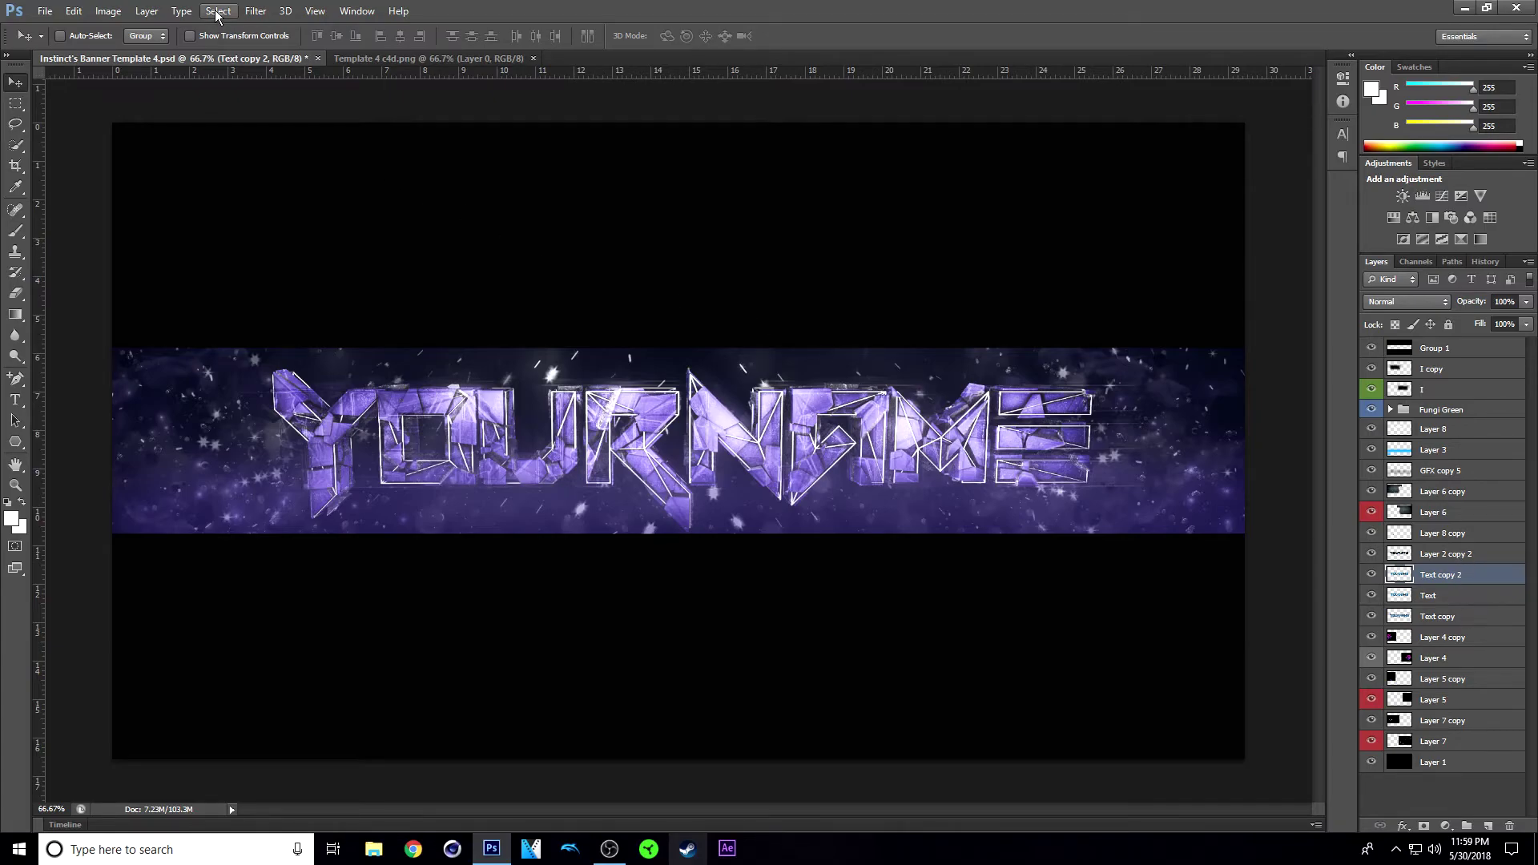
pyautogui.click(256, 11)
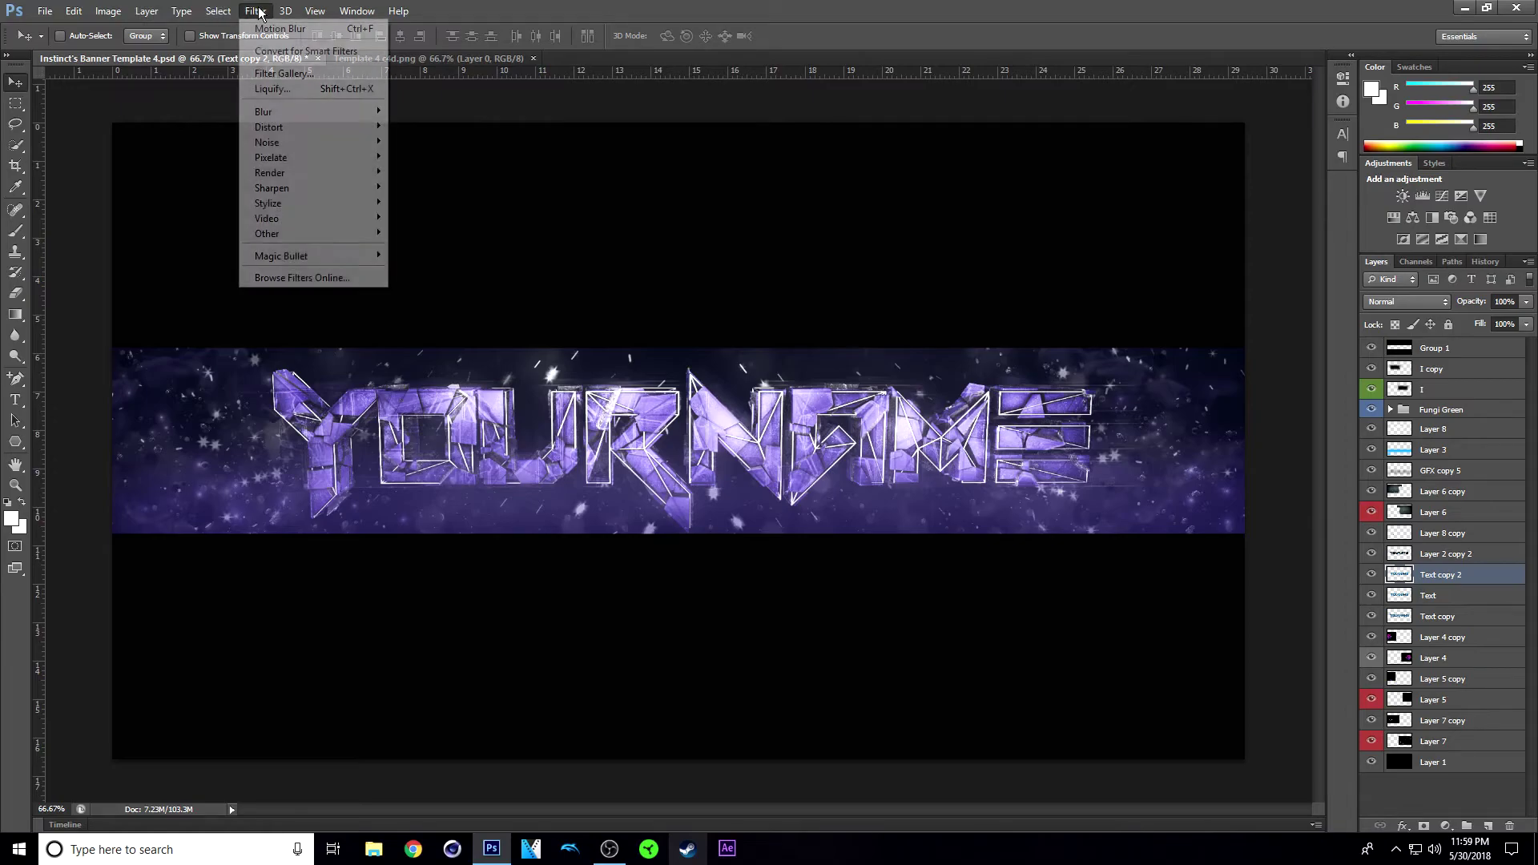
pyautogui.click(269, 74)
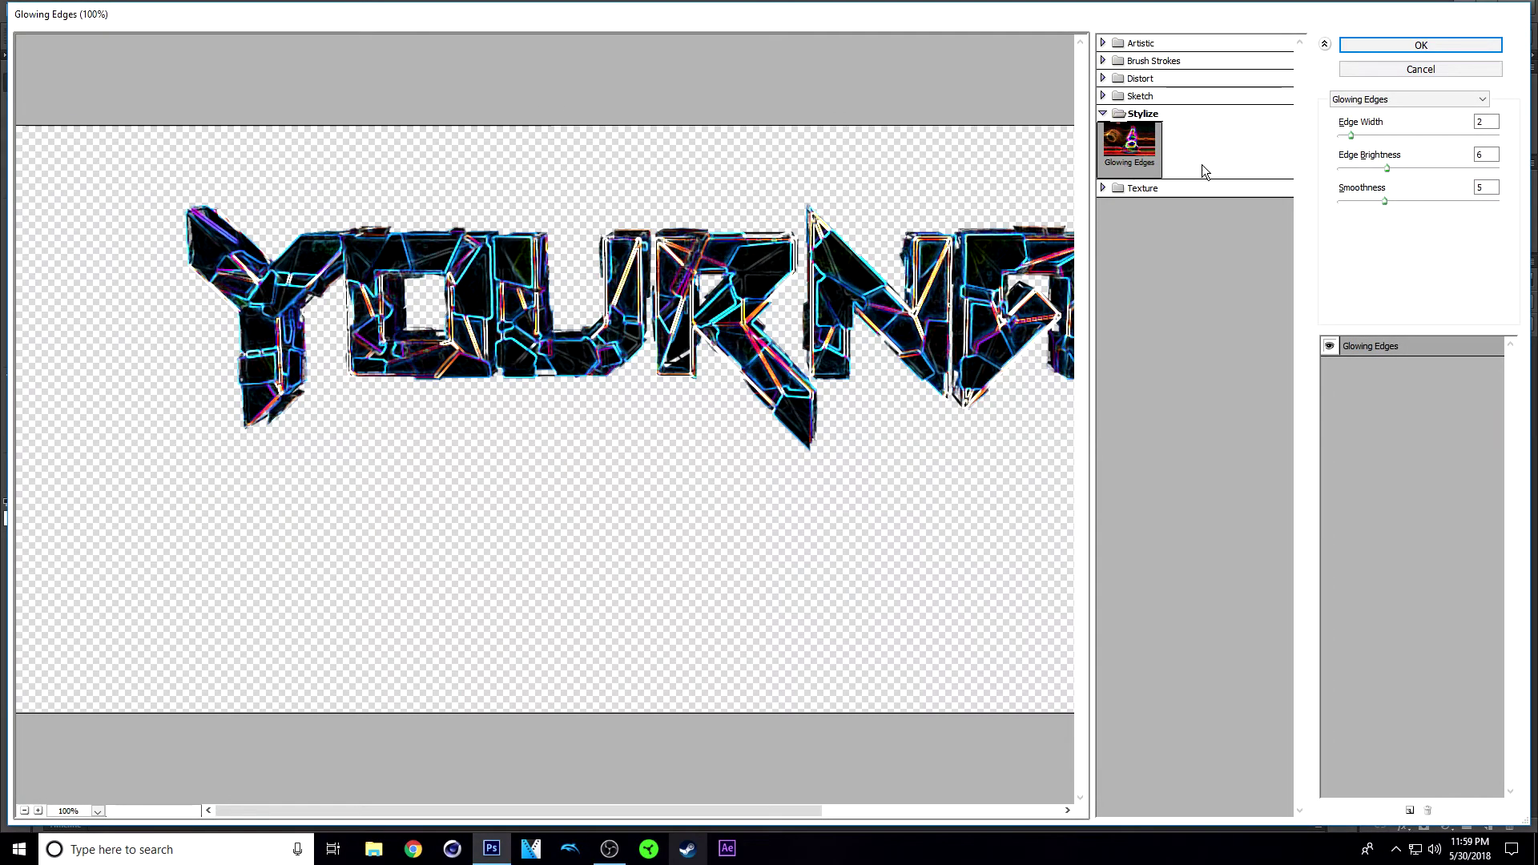
pyautogui.click(1407, 50)
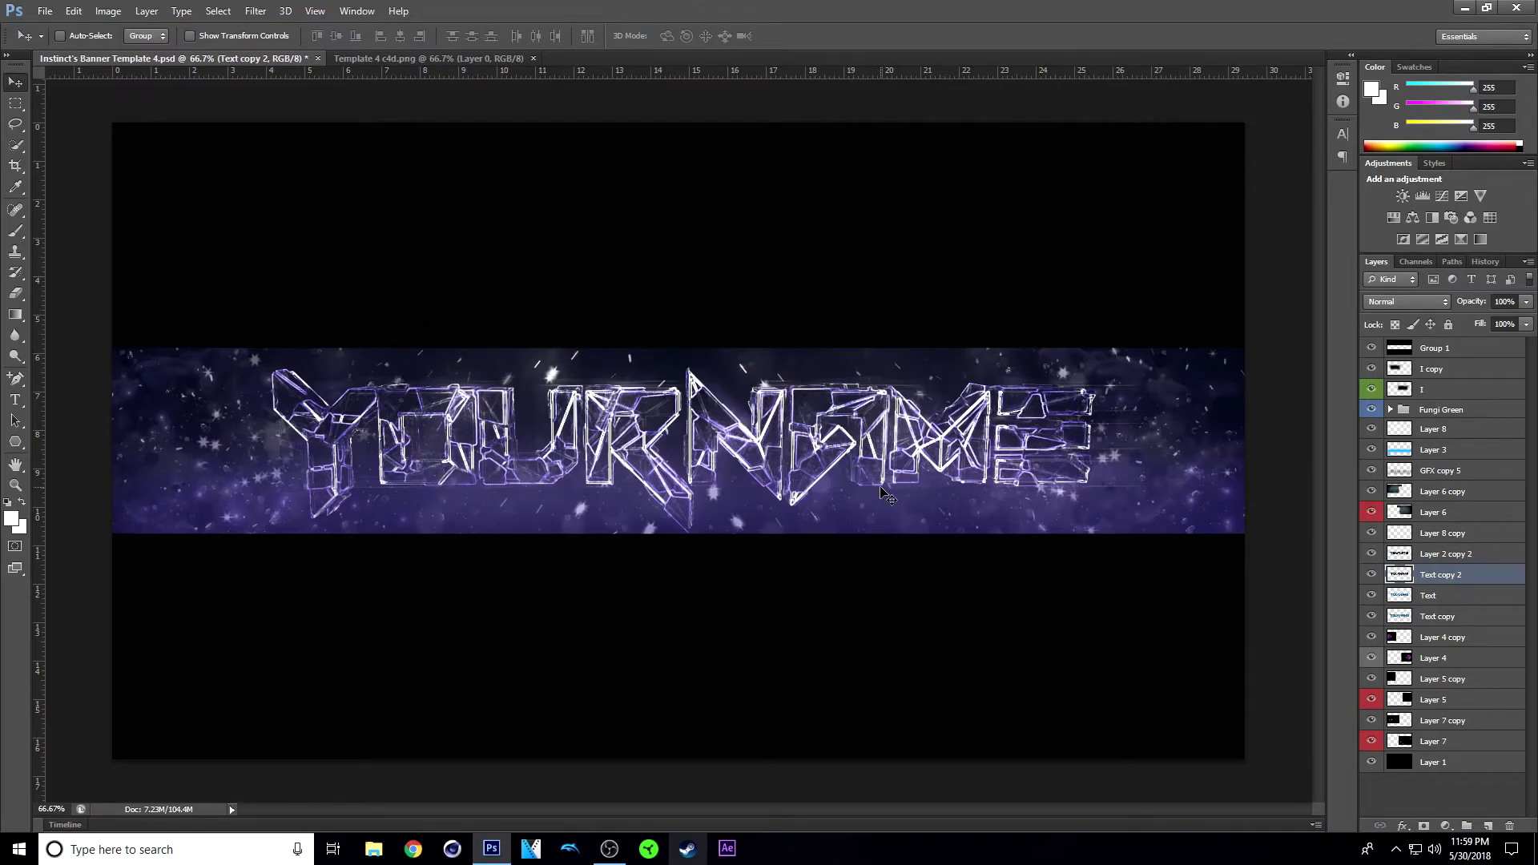
# Set Text copy 2 to Overlay blend mode at 40% opacity, then select Group 1
pyautogui.click(1527, 302)
pyautogui.moveTo(1474, 320); pyautogui.dragTo(1469, 324)
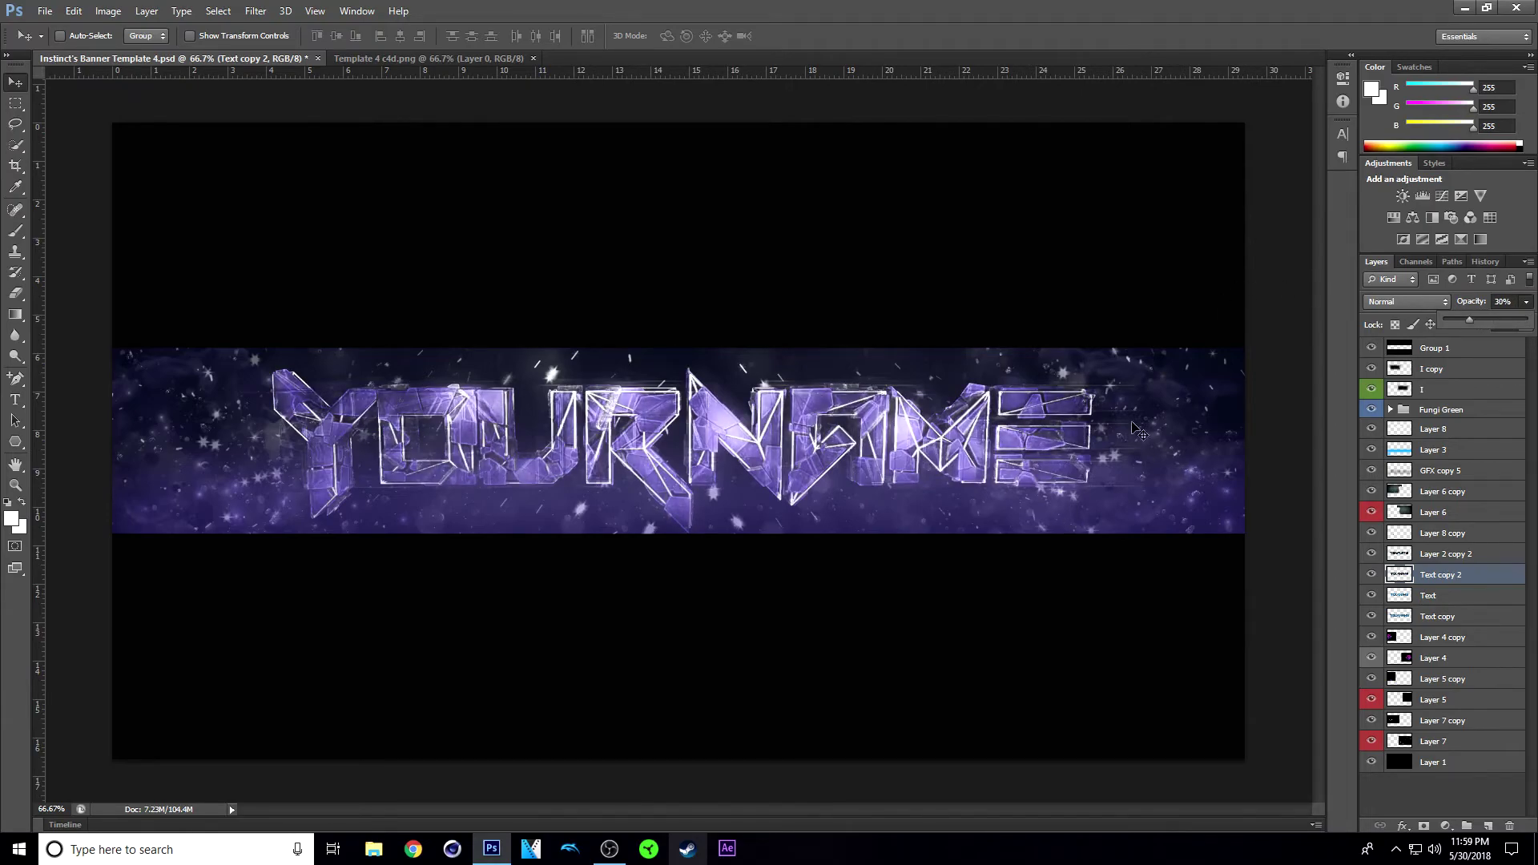
pyautogui.click(1409, 302)
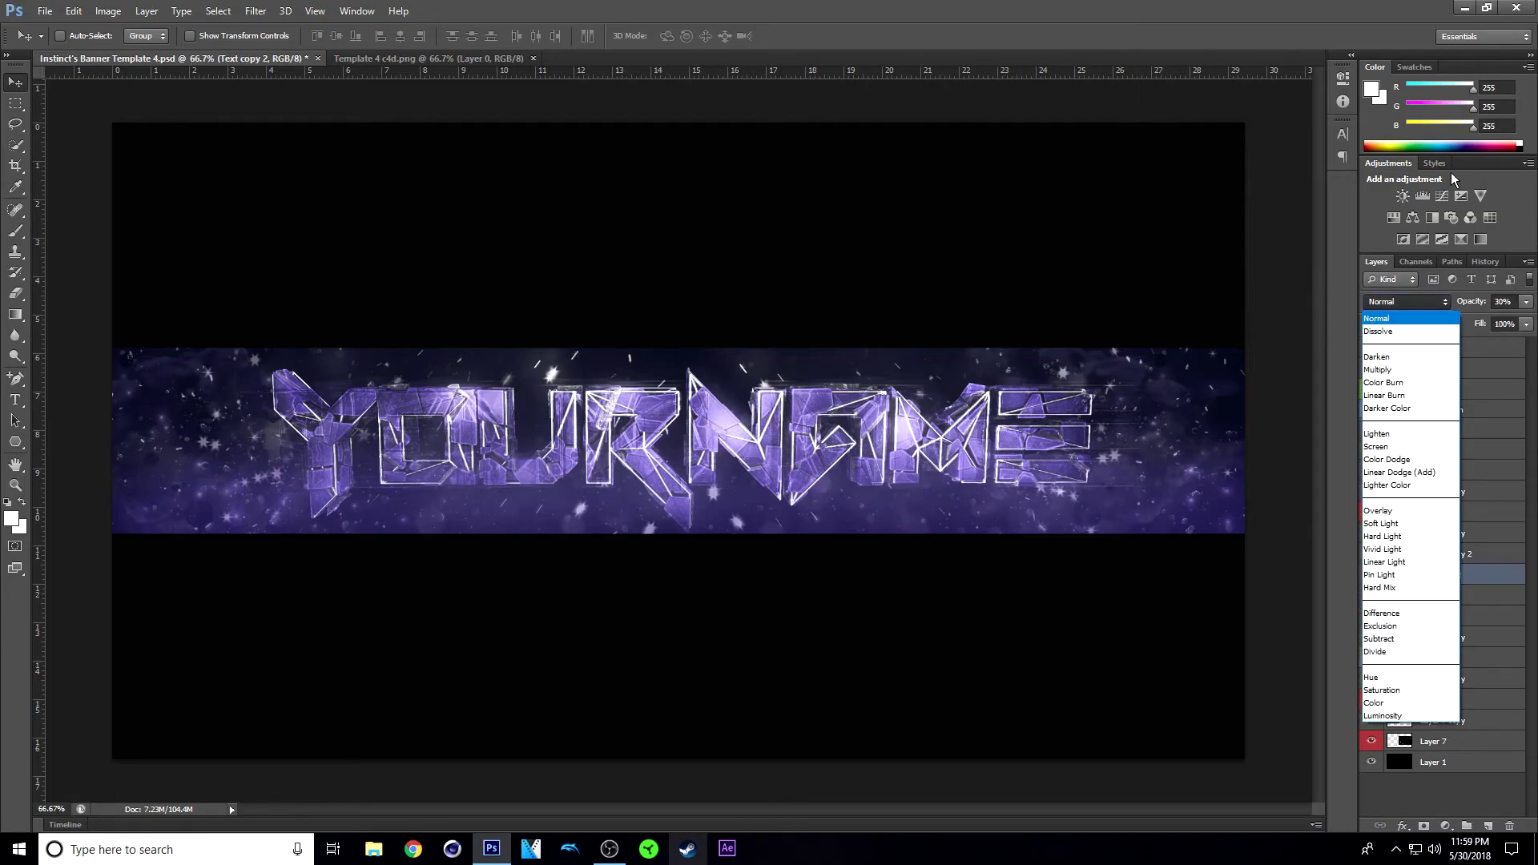
pyautogui.click(1391, 510)
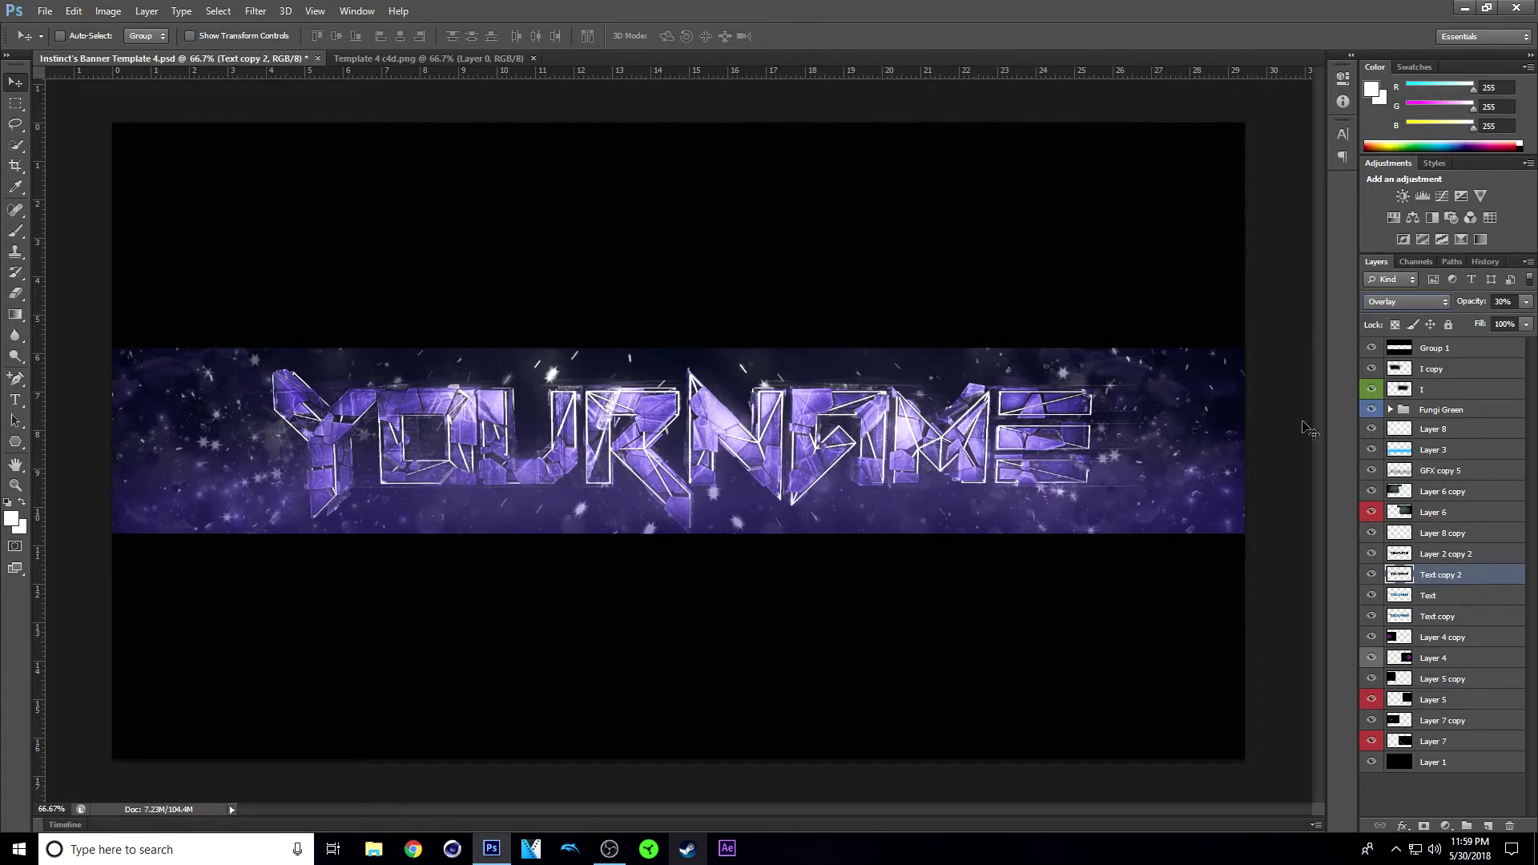
pyautogui.click(1374, 576)
pyautogui.click(1374, 576)
pyautogui.moveTo(1481, 320); pyautogui.dragTo(1482, 320)
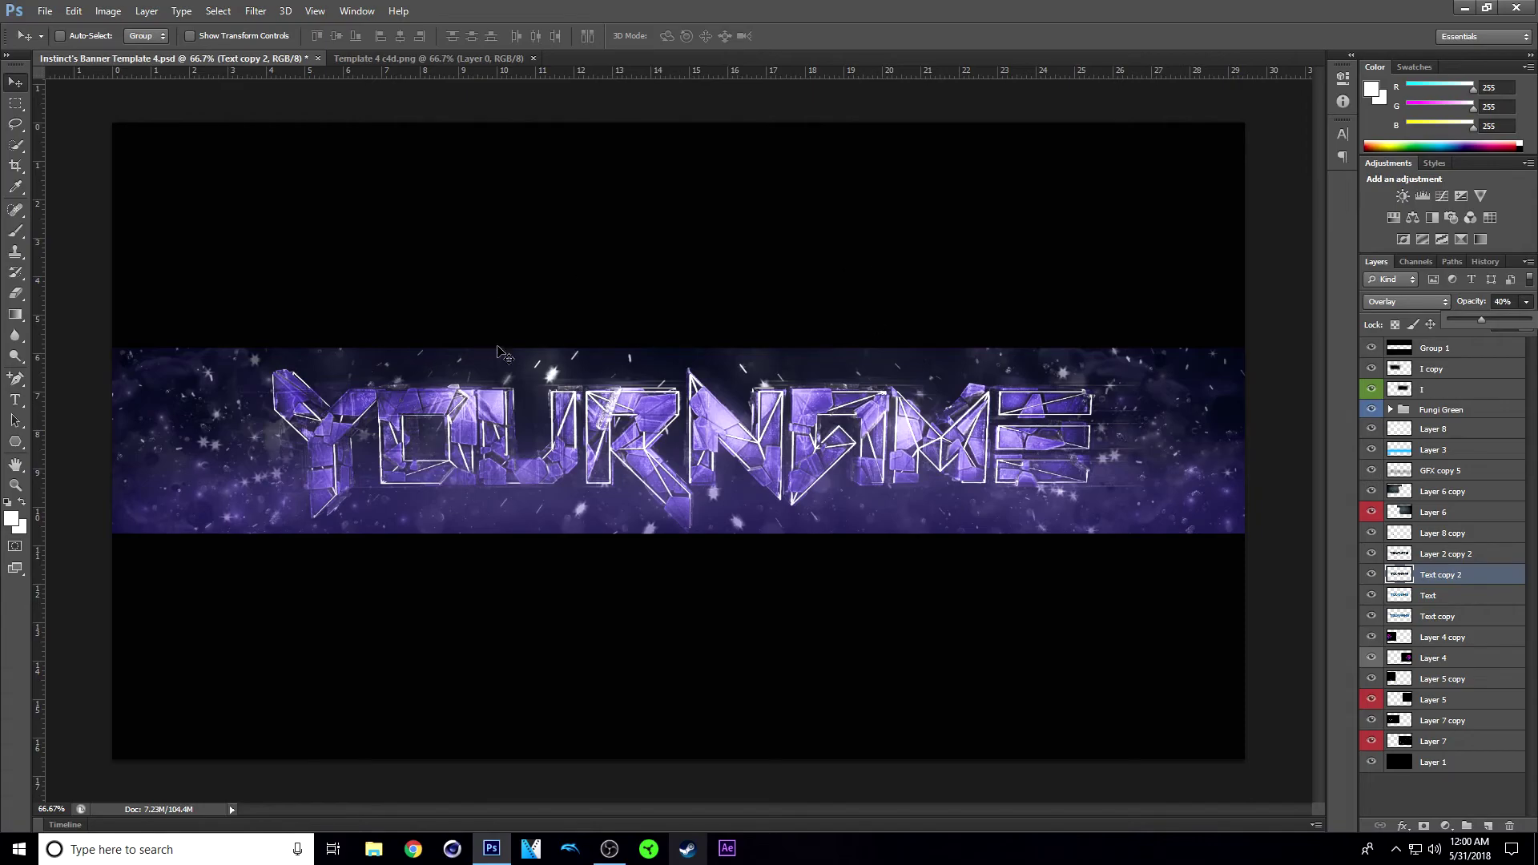
pyautogui.click(1487, 577)
pyautogui.click(1482, 349)
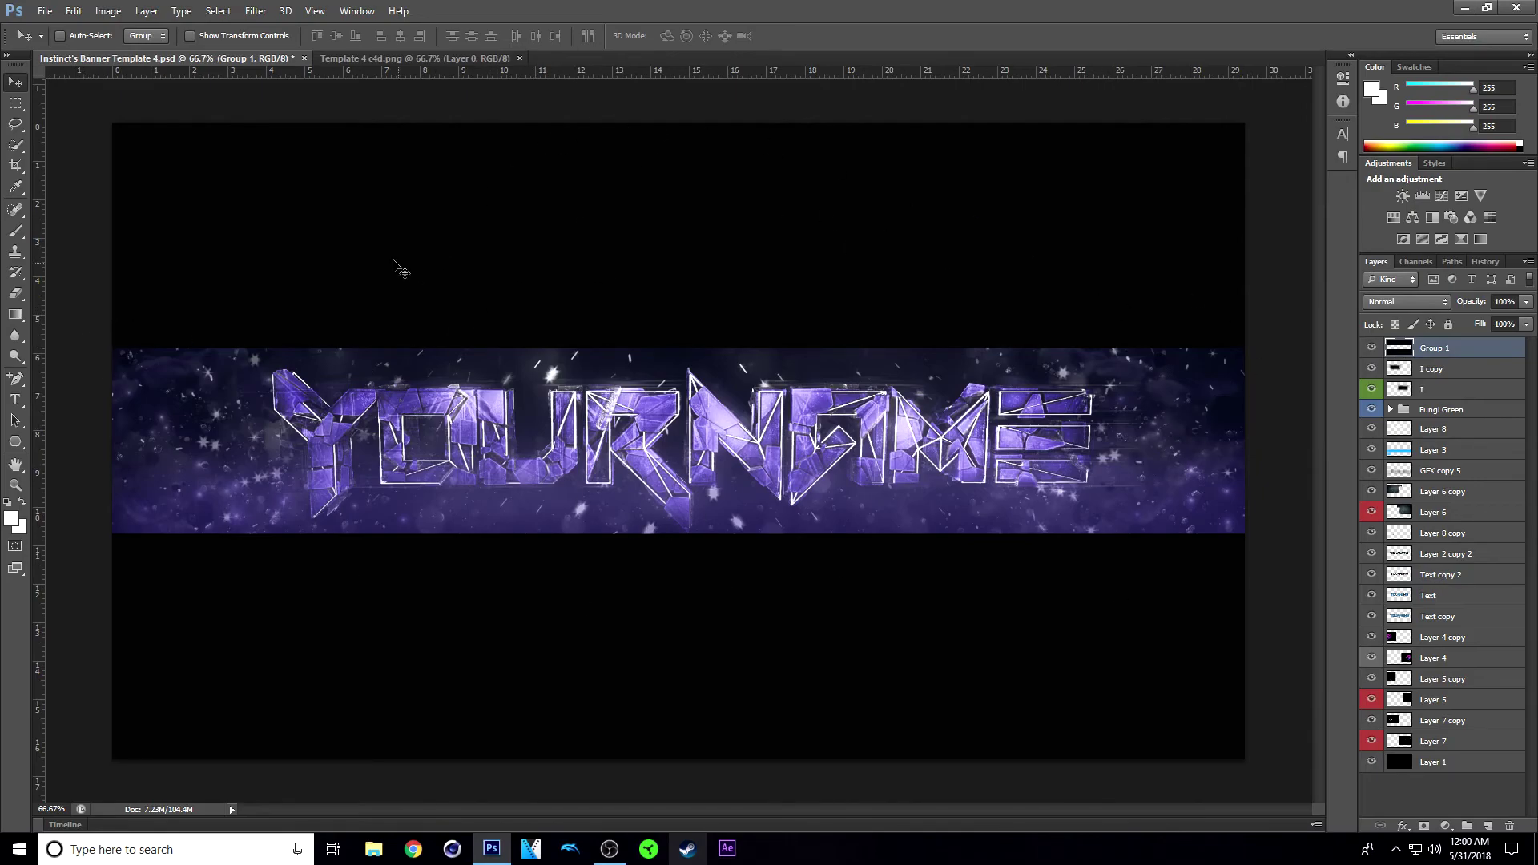
# Save the banner as 'Template 4' in PNG format to the Pictures folder, accepting default PNG options
pyautogui.click(44, 10)
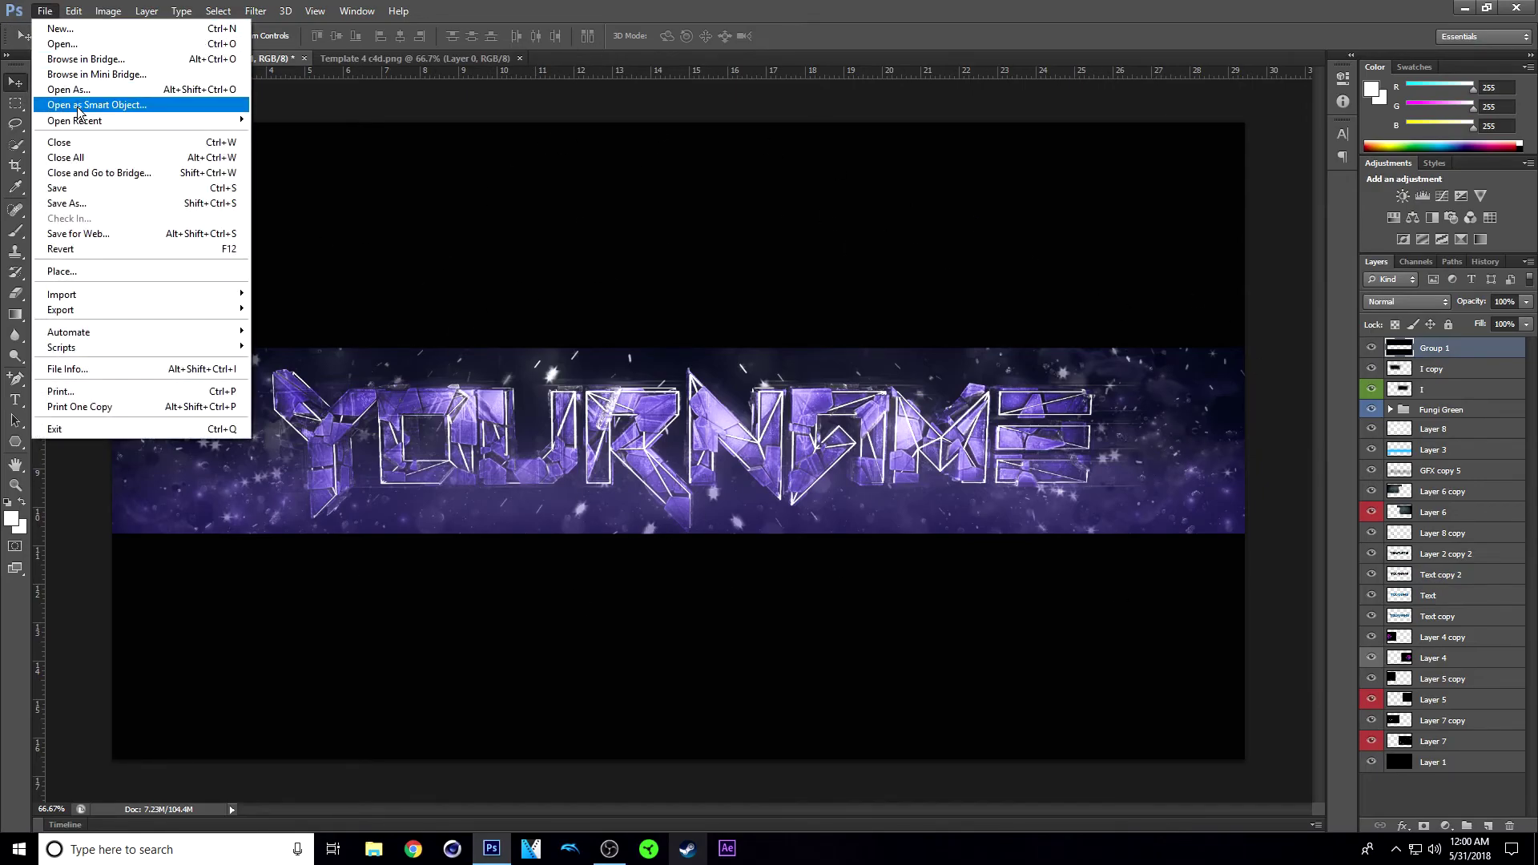
pyautogui.click(88, 205)
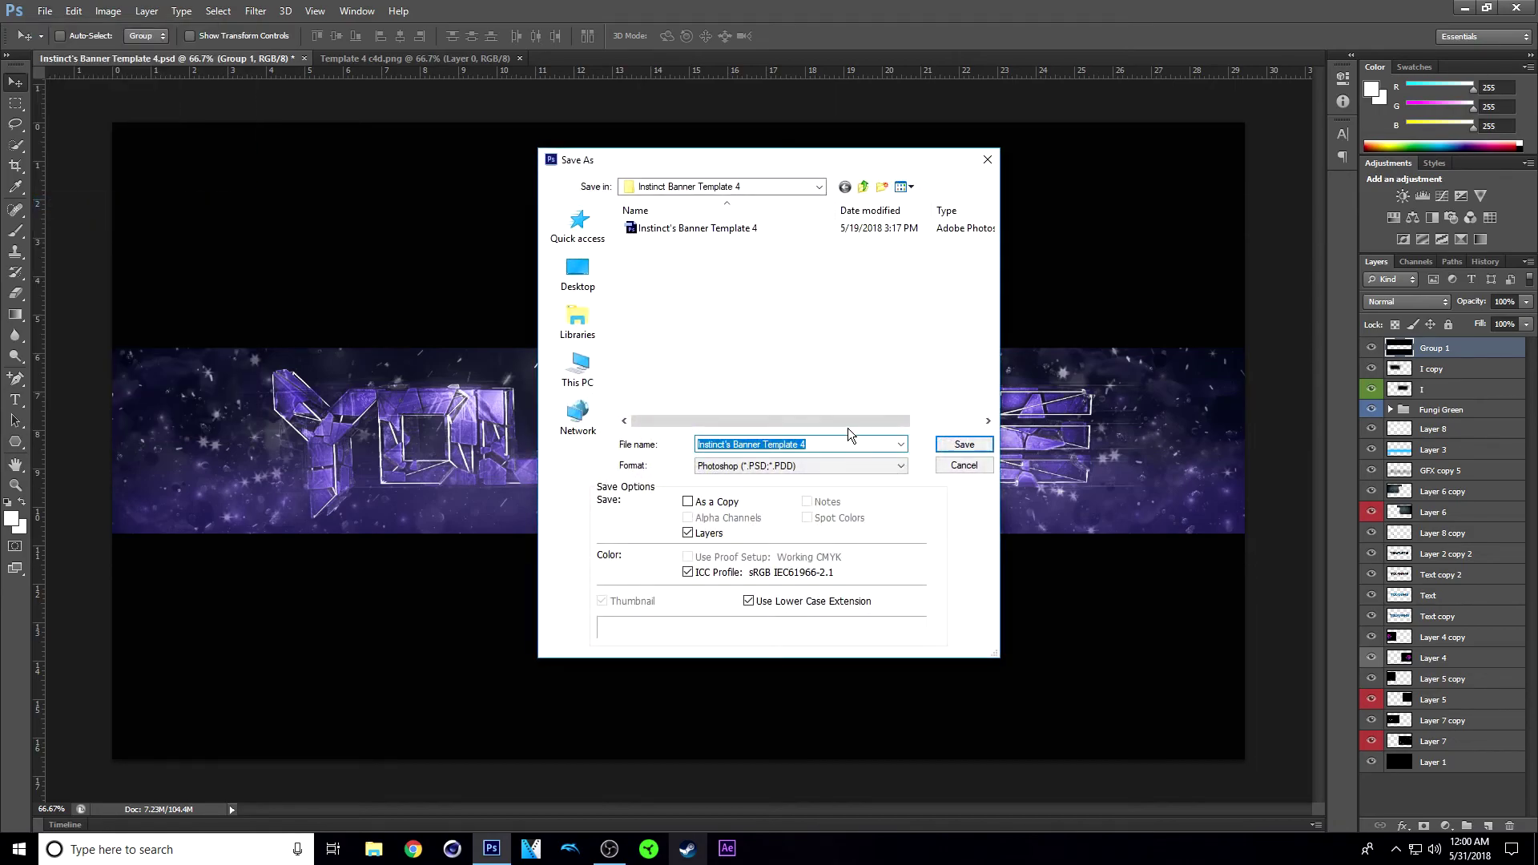
pyautogui.press('BackSpace')
pyautogui.write('Template 4')
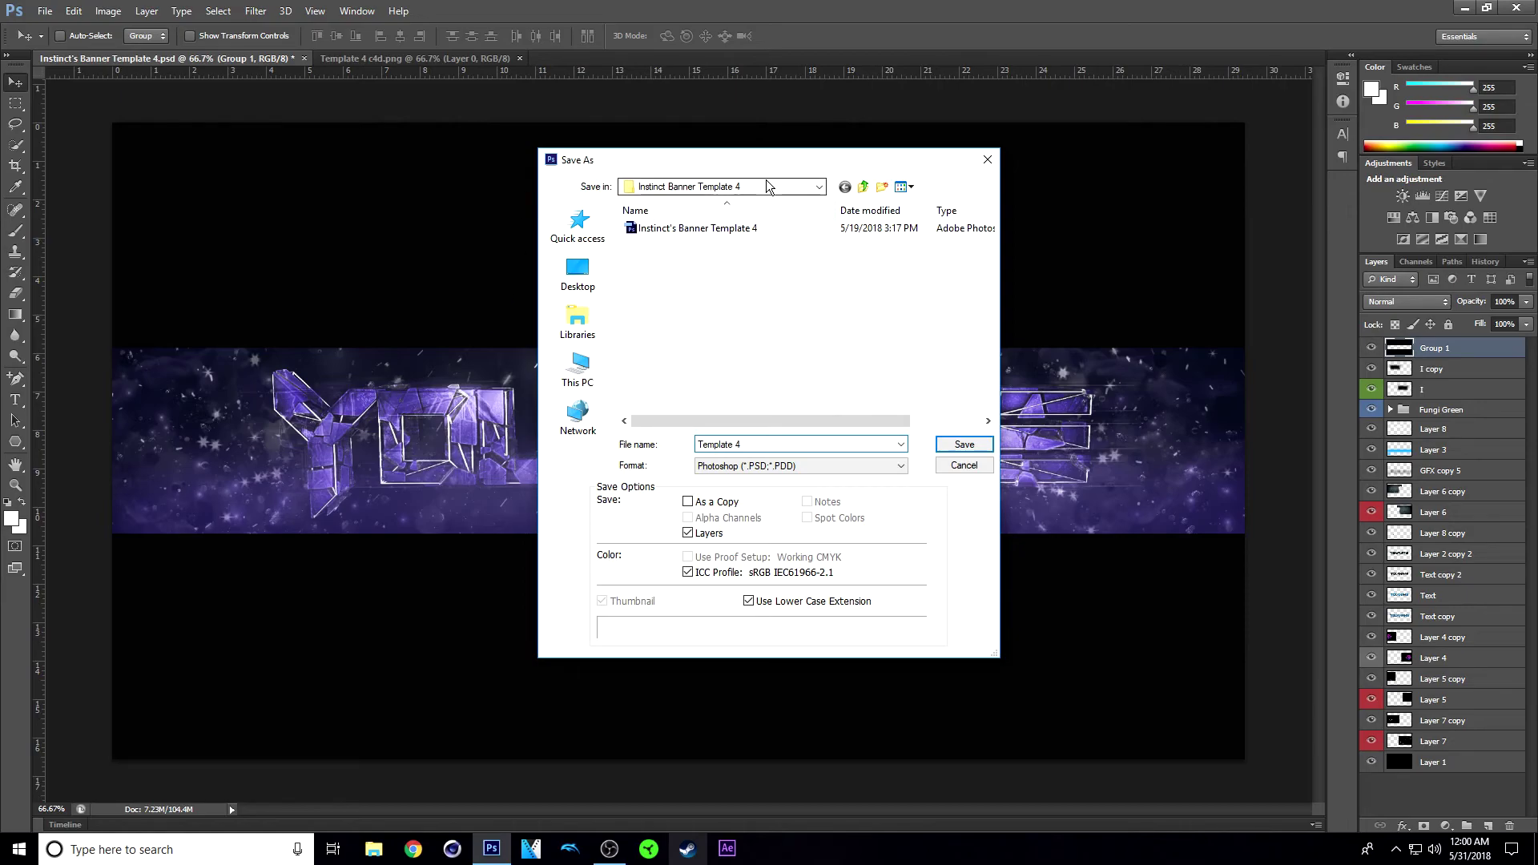
pyautogui.click(755, 186)
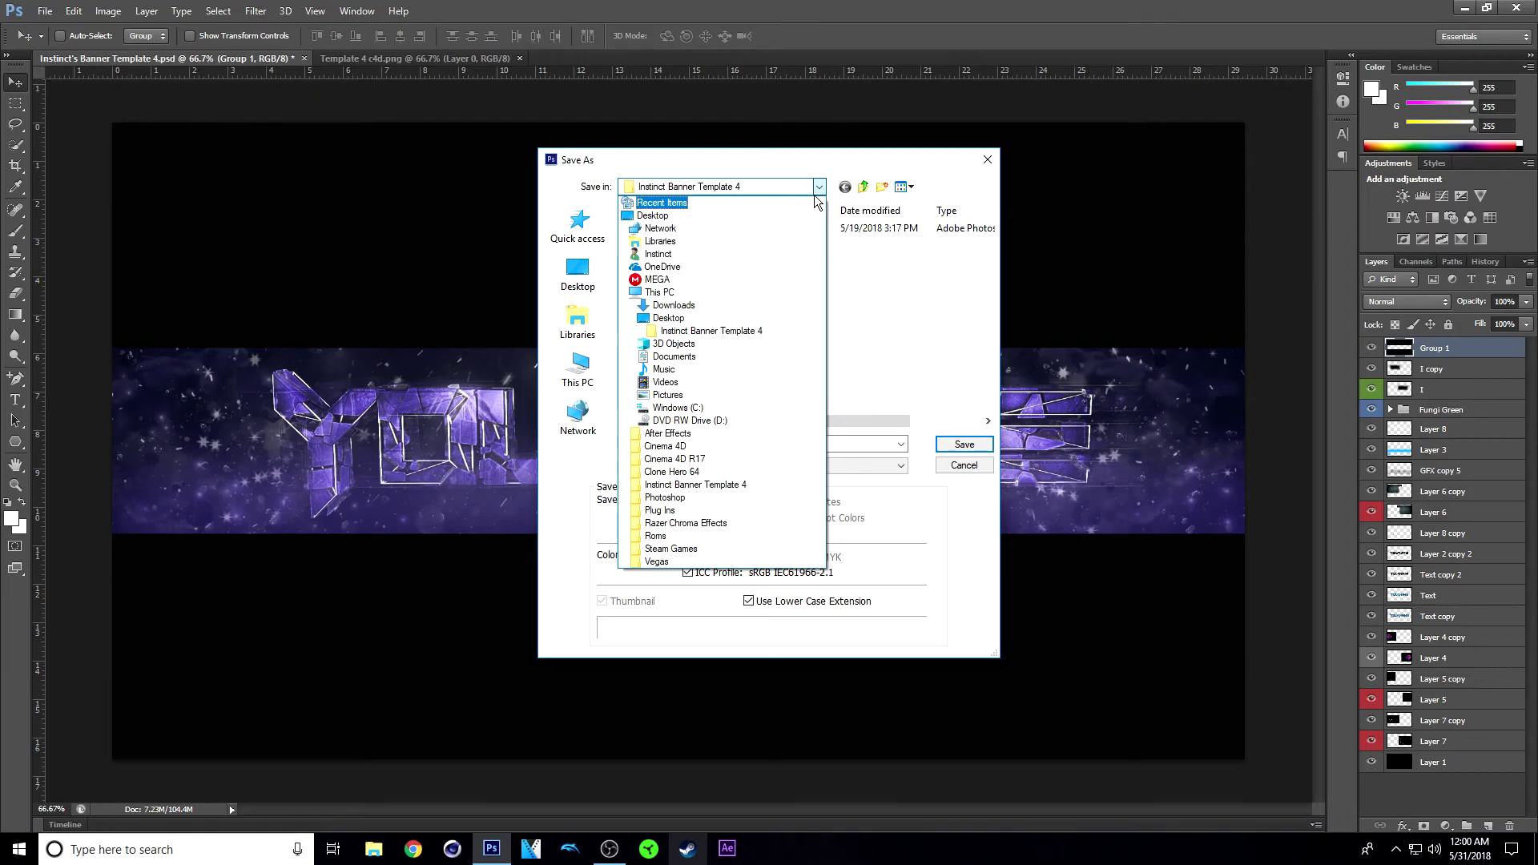
pyautogui.click(671, 395)
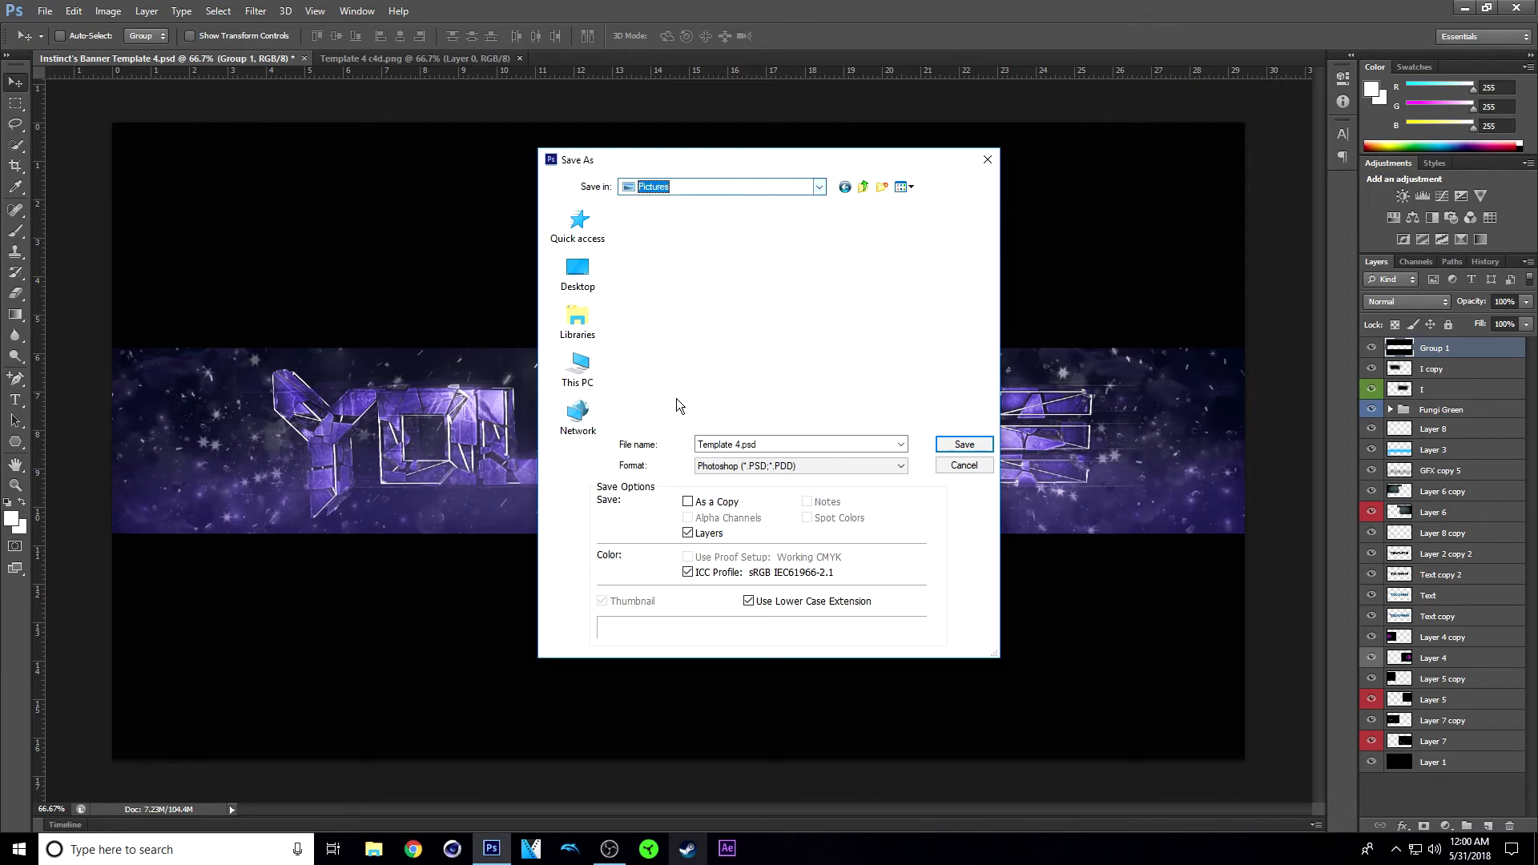
pyautogui.click(792, 473)
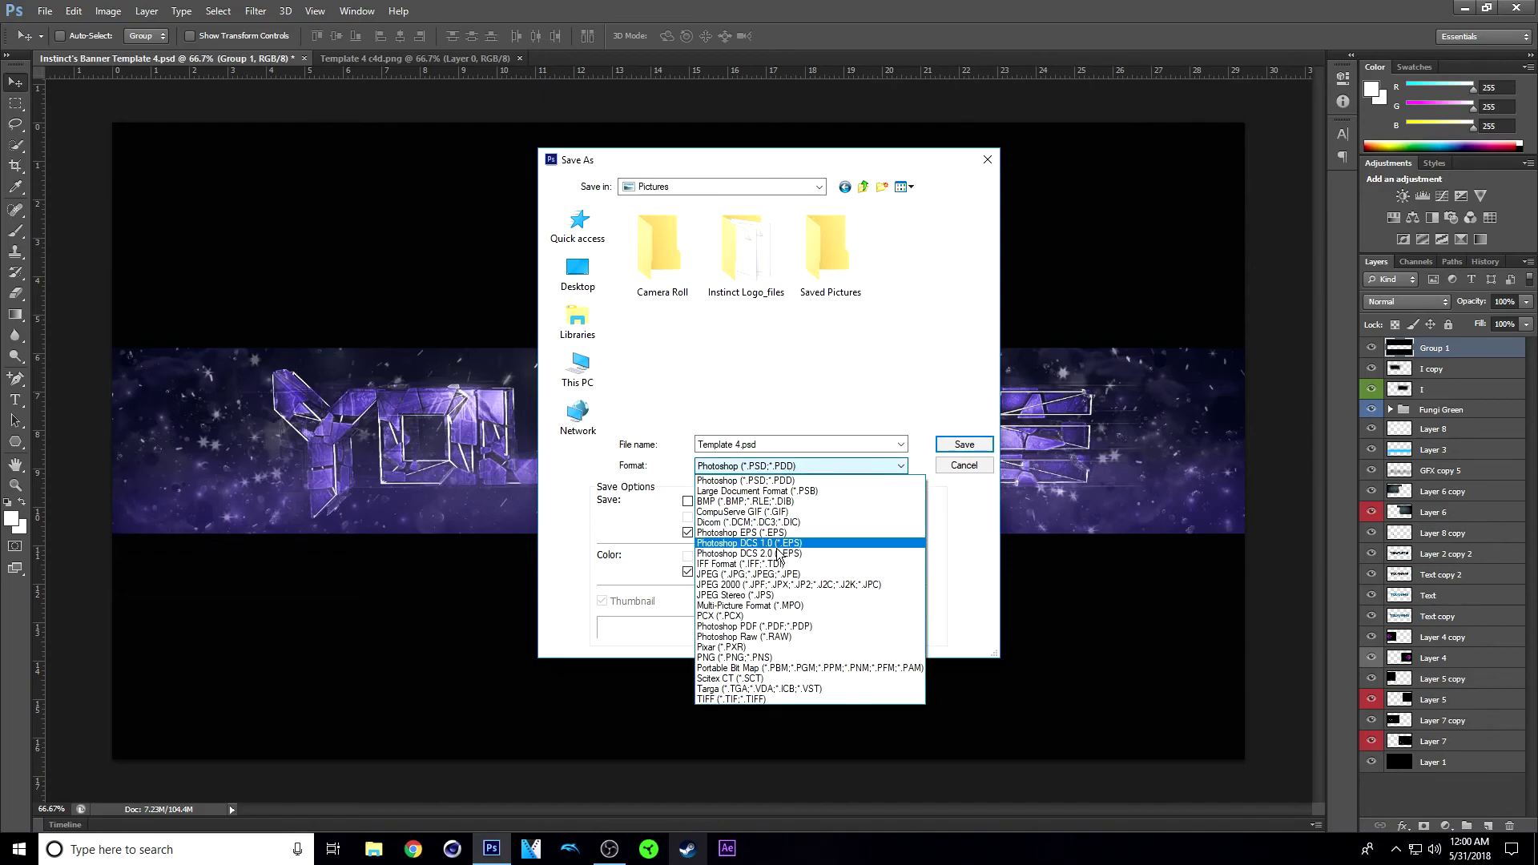
pyautogui.click(769, 653)
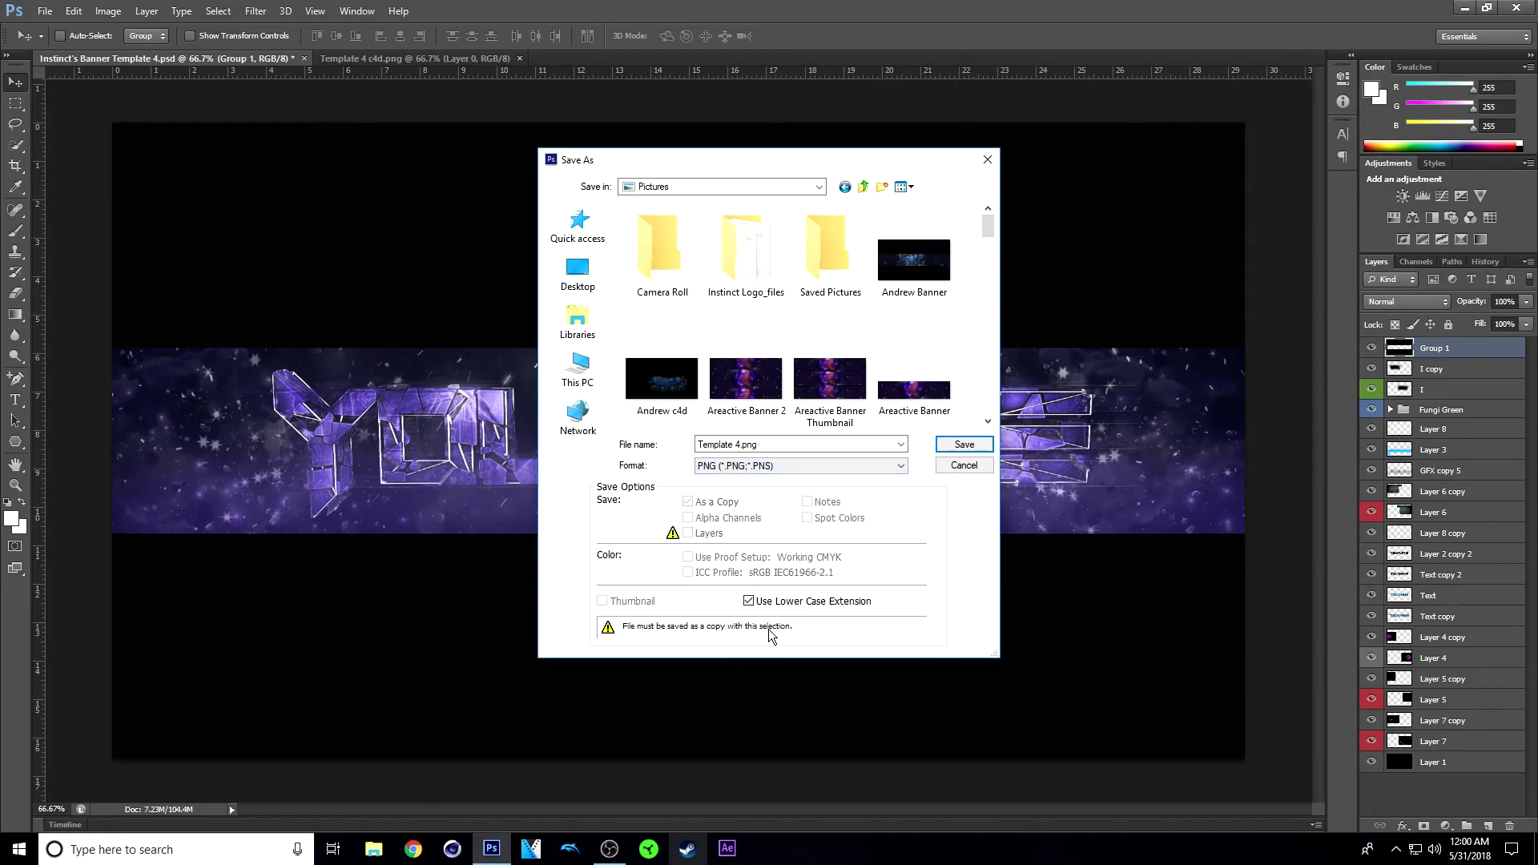
pyautogui.click(982, 441)
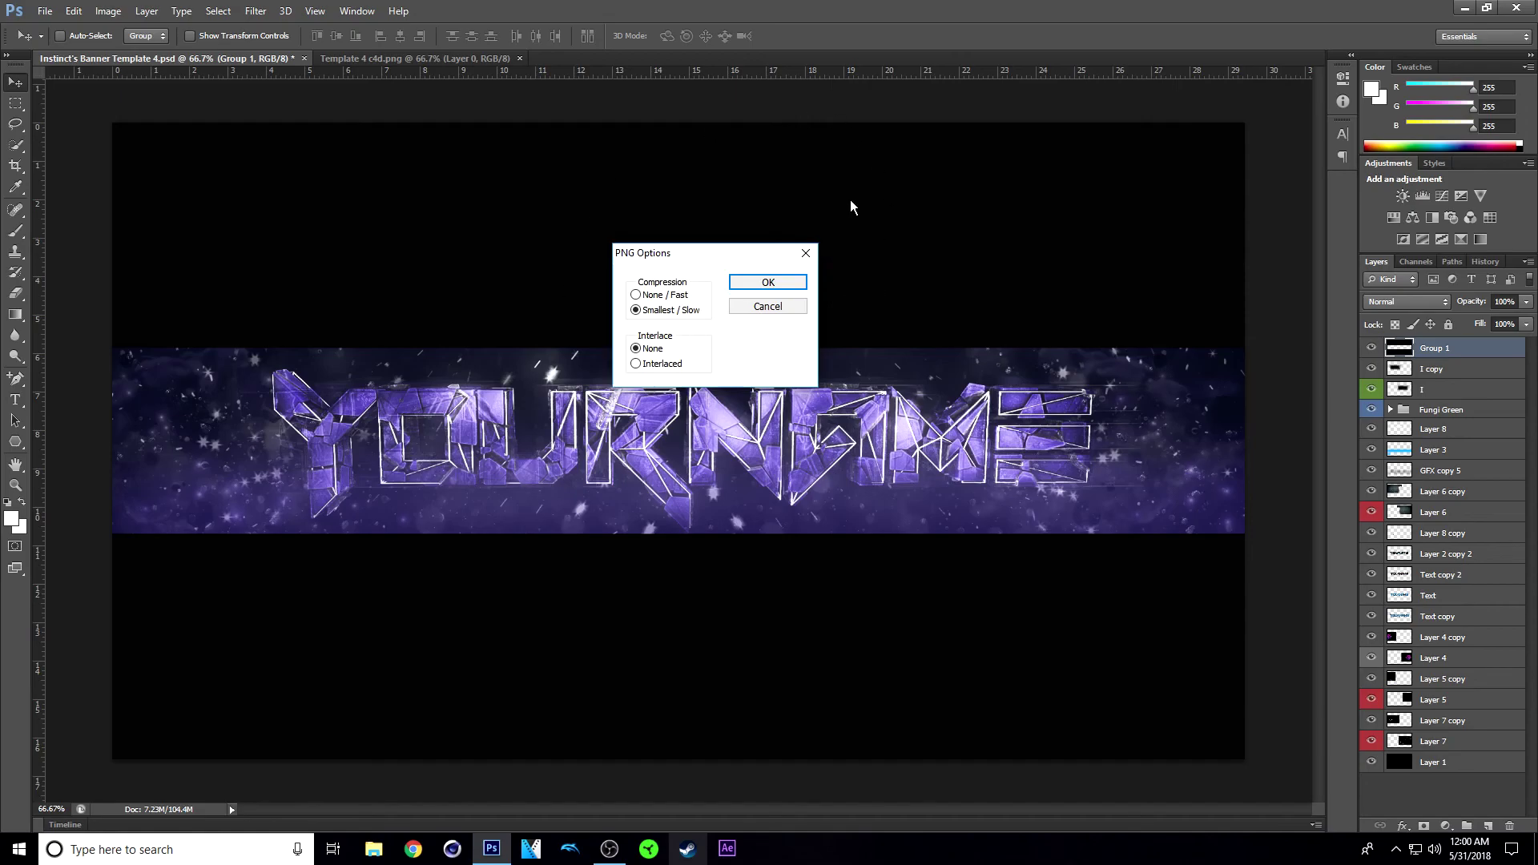
pyautogui.click(768, 283)
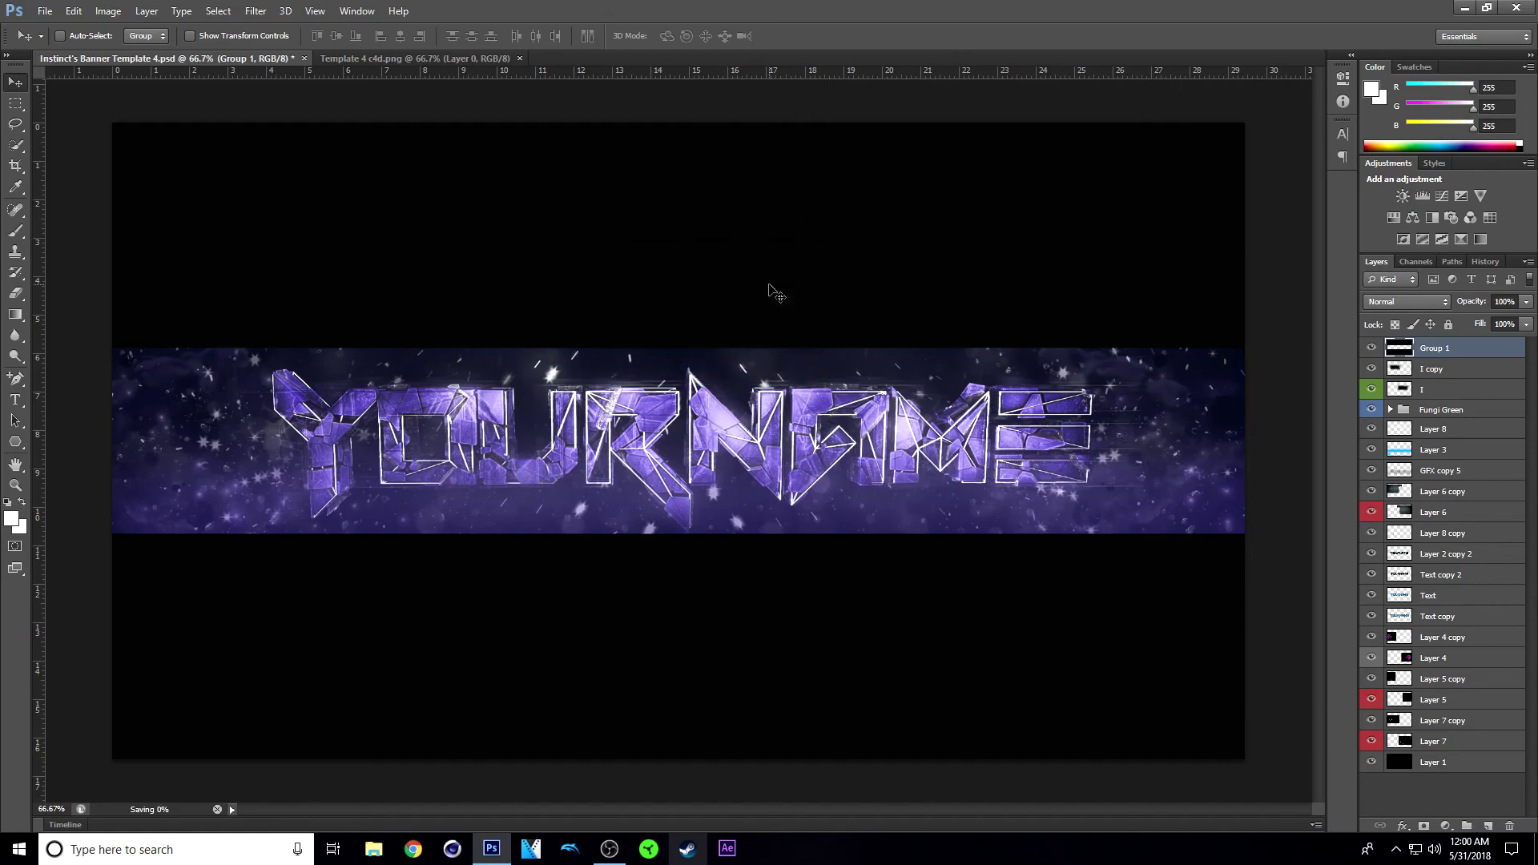